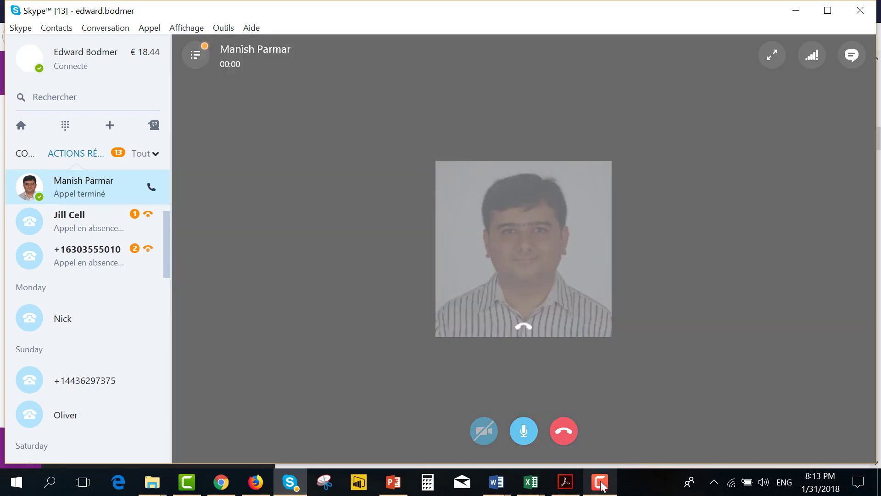
Open the Chapter 1 Models and Analysis folder and its Project Finance Models subfolder.
left_click(599, 482)
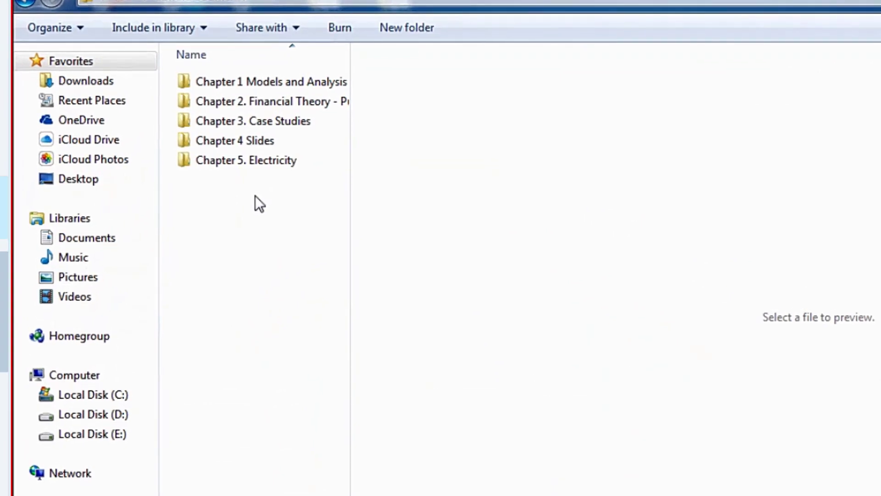
double_click(285, 82)
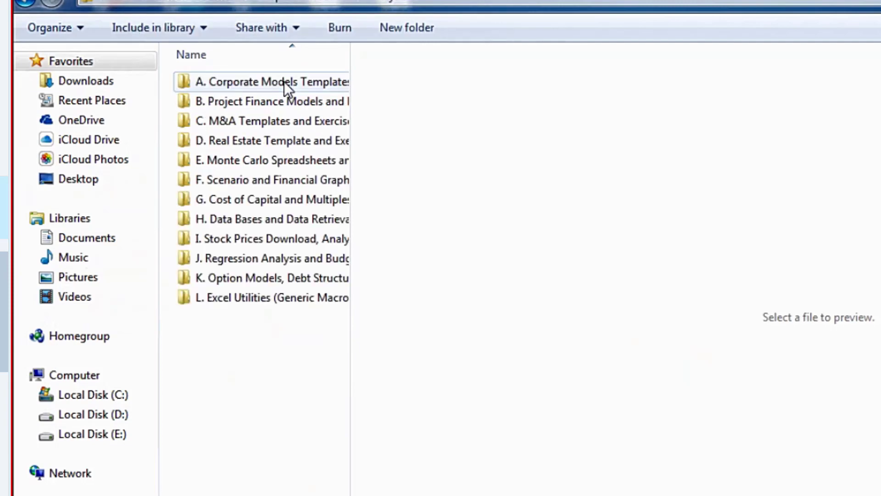
double_click(288, 98)
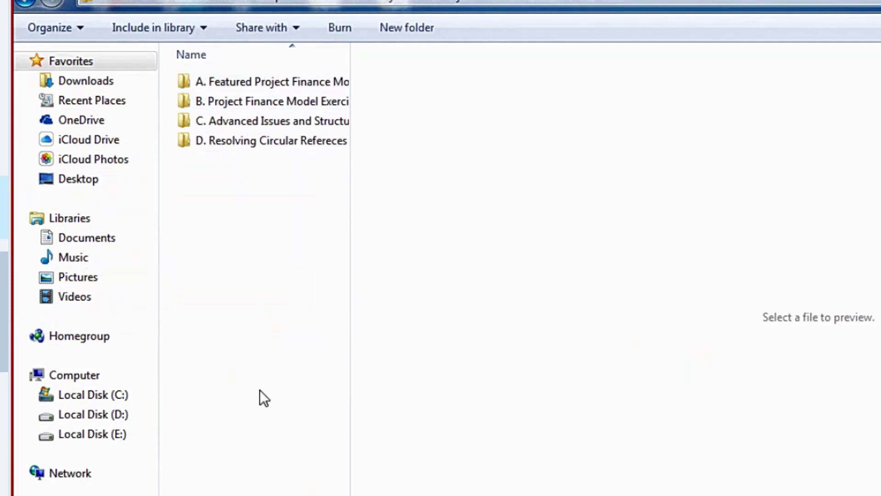
Start Excel 2016 and create a blank workbook.
key("super")
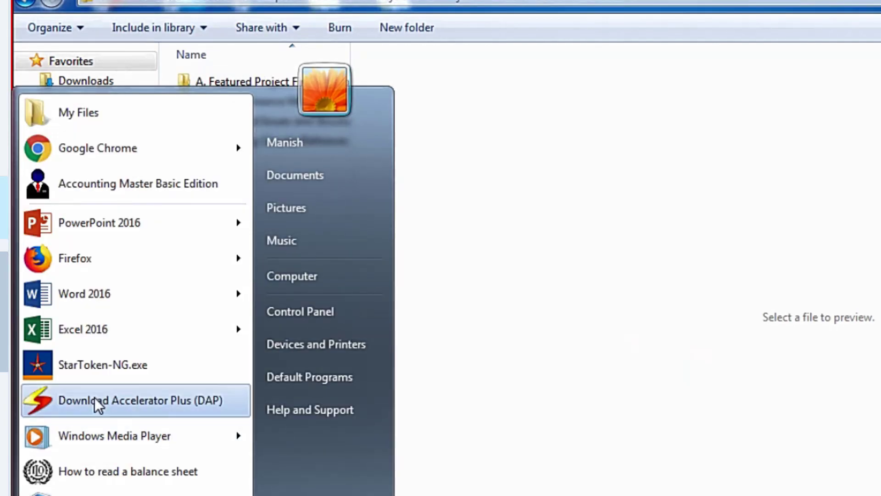
left_click(103, 329)
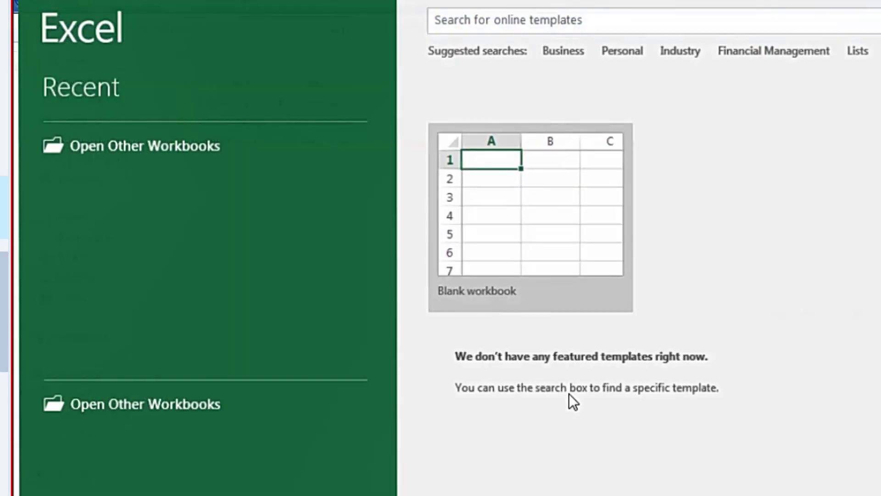
left_click(551, 195)
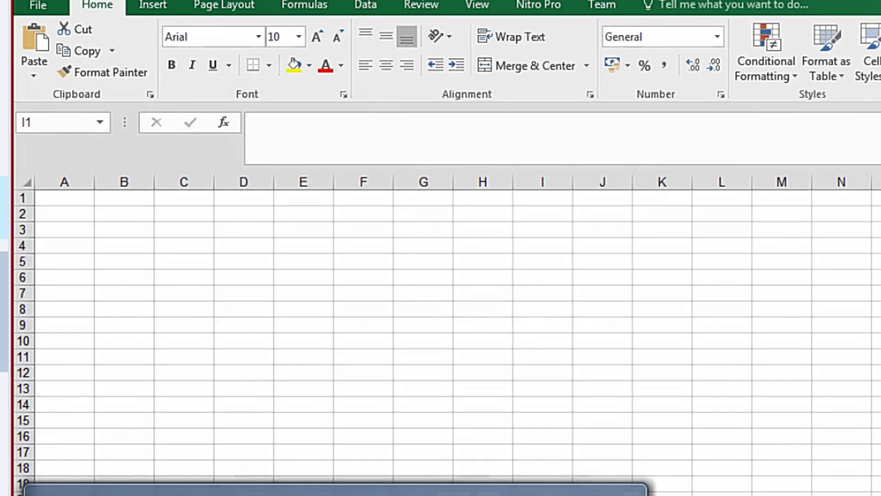
Switch back to the folder window and open the Featured Project Finance Models folder.
left_click(541, 492)
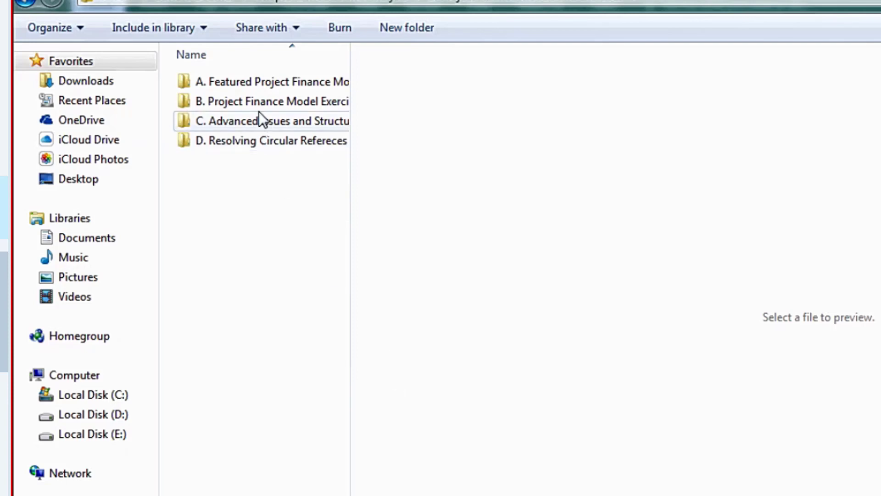
double_click(290, 85)
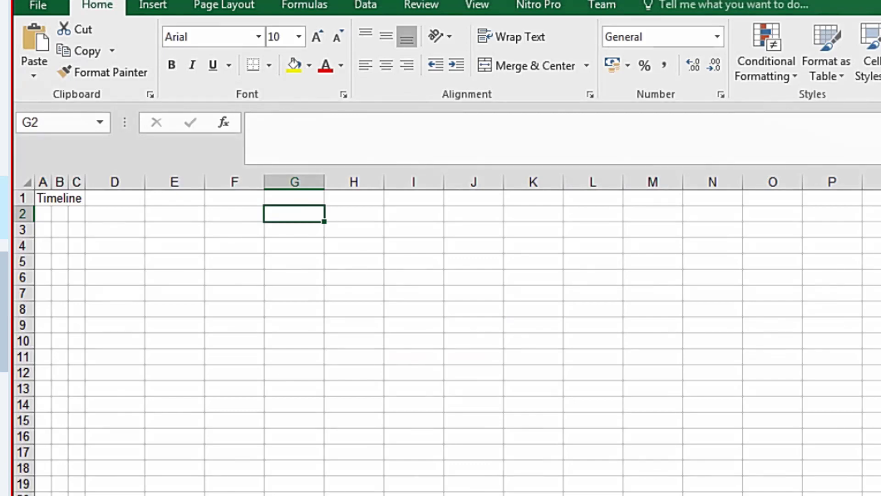
Enter the date 1/1/2018 in cell G2 and keep that cell selected.
type("1/1/20")
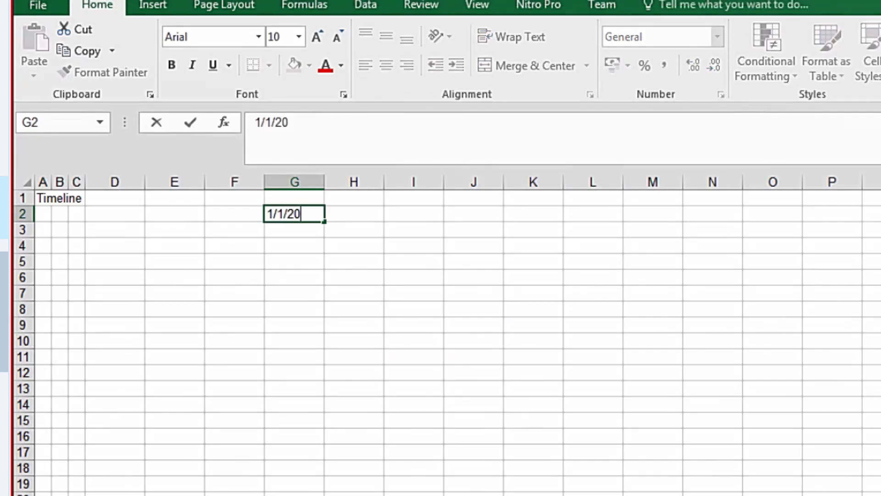
type("19")
key("BackSpace")
type("8")
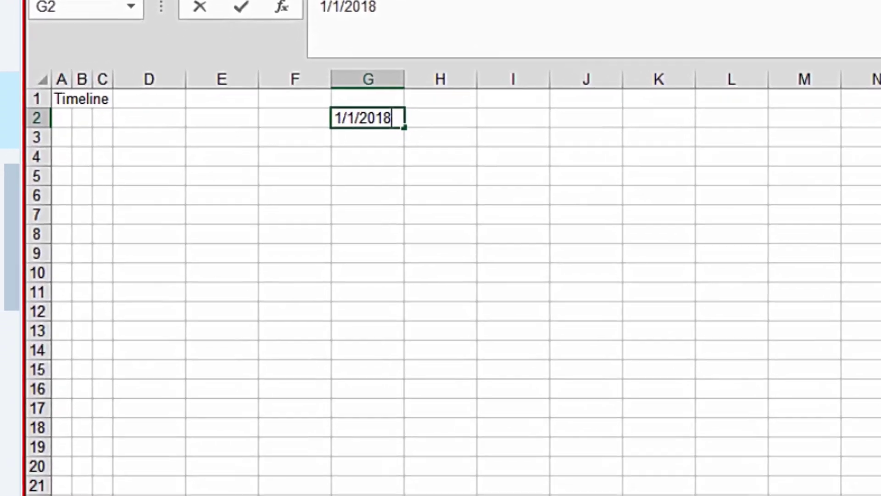
key("ctrl+Return")
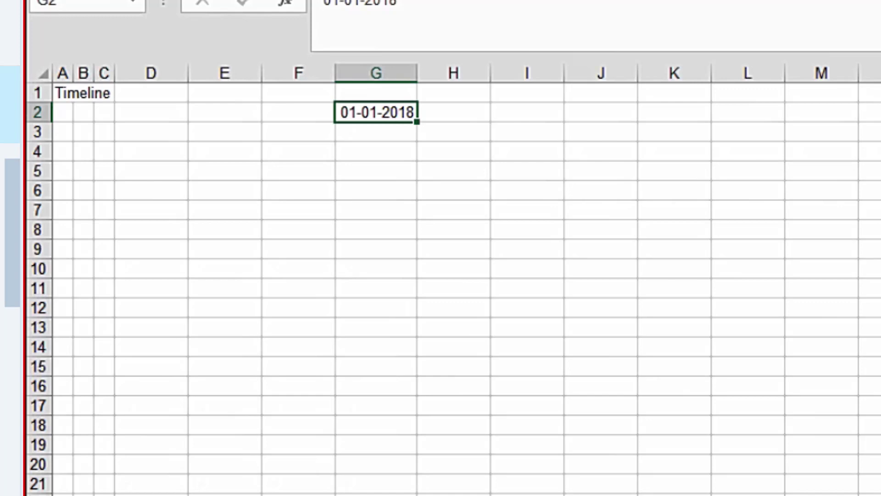
Try the number and time formats on cell G2, ending with the day-month-year date format.
key("ctrl+shift+1")
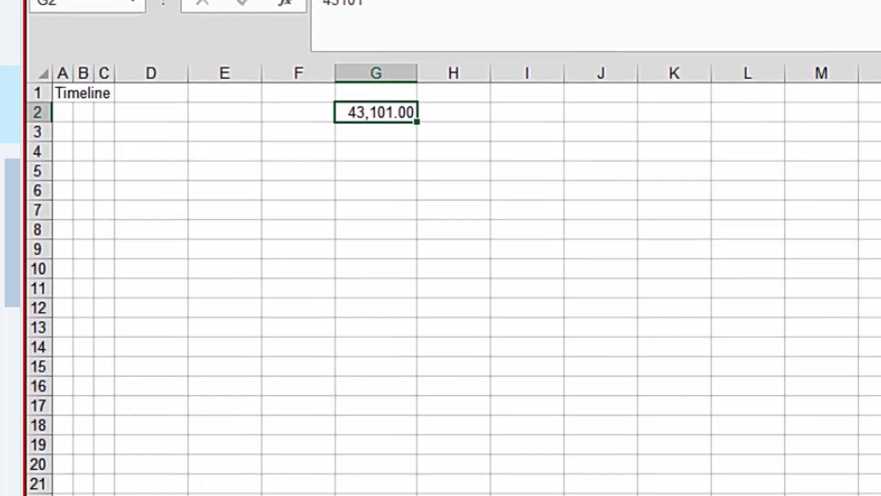
key("ctrl+shift+2")
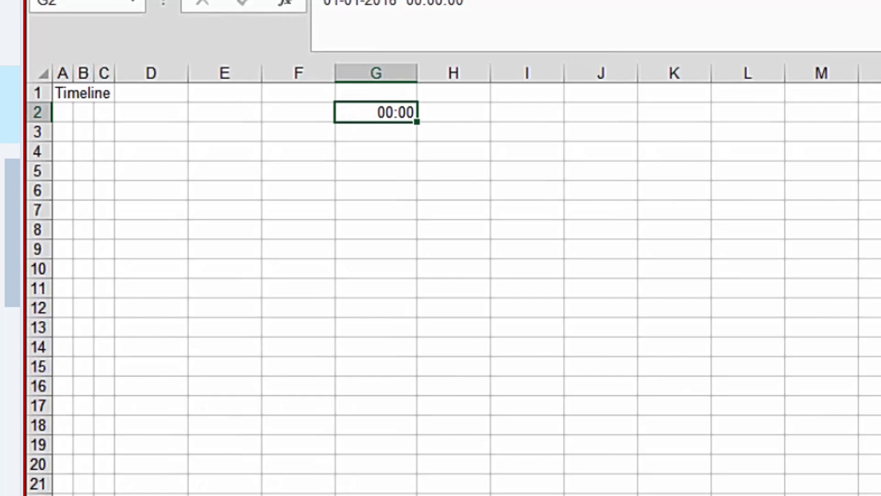
key("ctrl+shift+3")
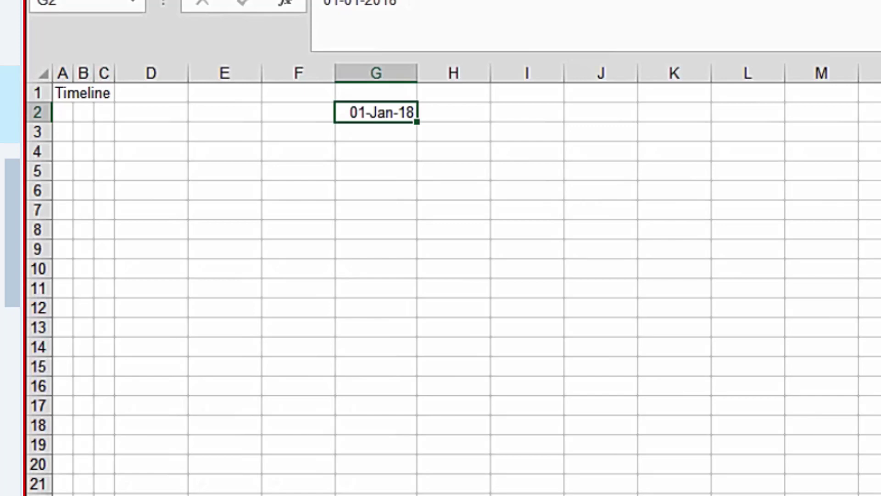
Enter 1 in G1 and fill a linear series along row 1 with step value 1 and stop value 40.
key("Up")
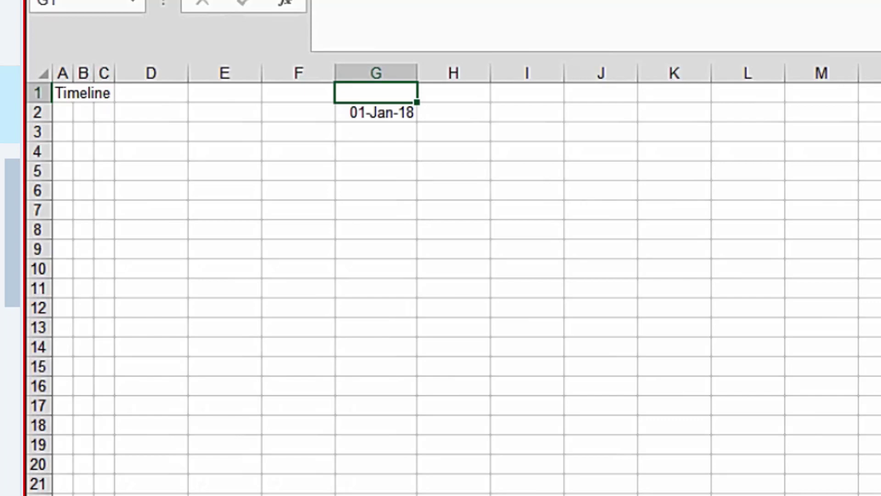
type("1")
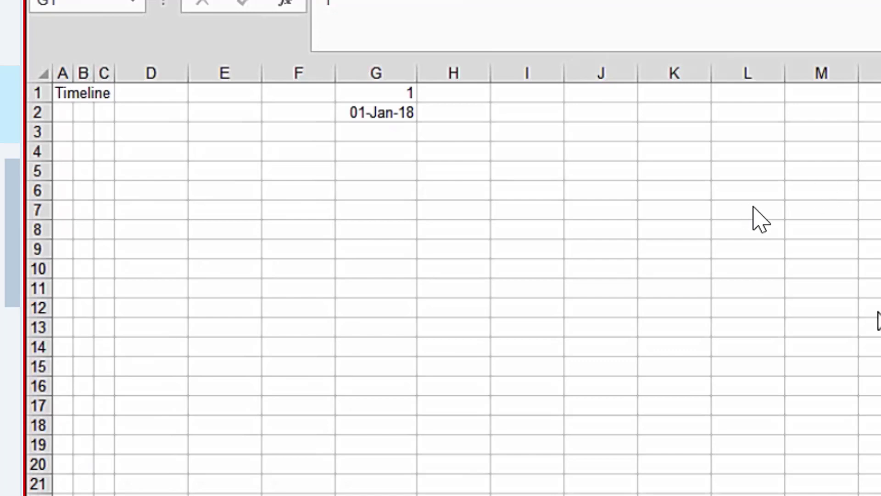
left_click(387, 93)
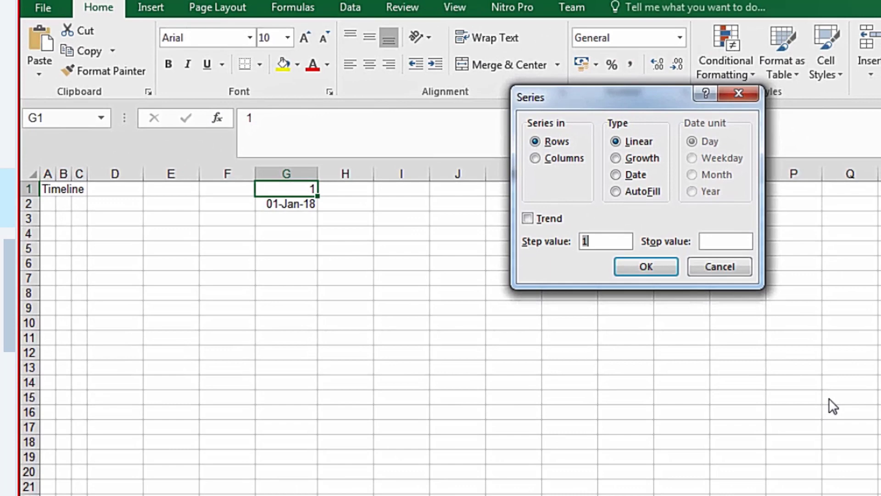
key("Tab")
type("40")
key("Return")
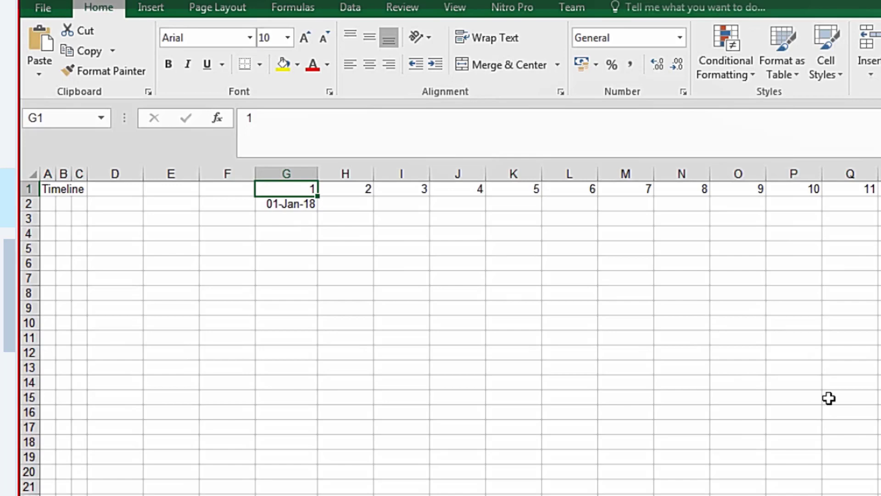
Examine the number series in row 1 from its start to its last column and back to A1.
key("ctrl+Right")
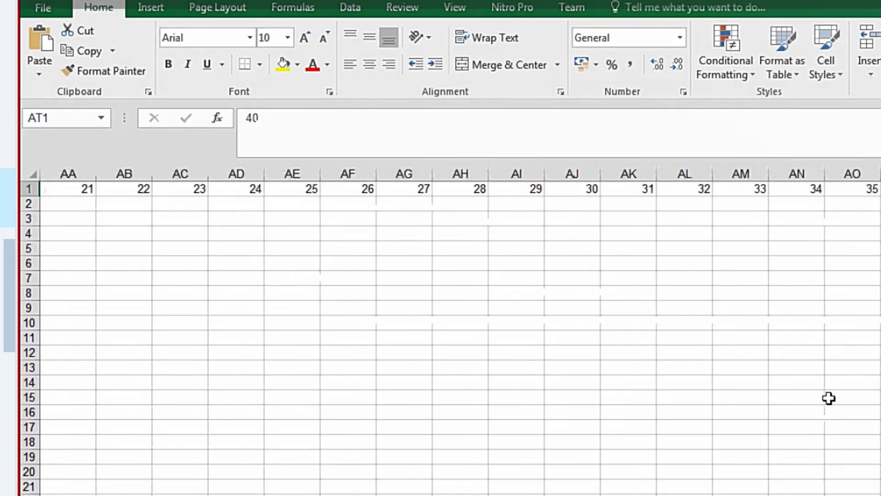
key("ctrl+Left")
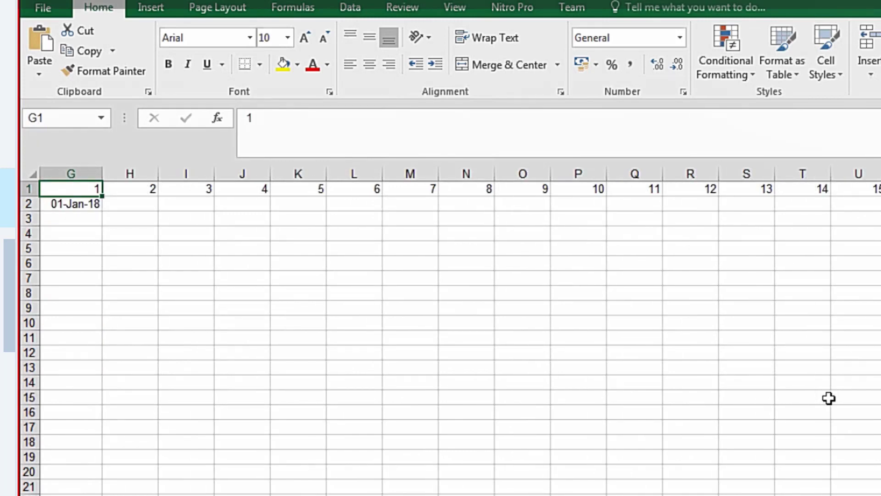
key("Left")
key("Left")
key("Left")
key("Left")
key("Left")
key("Left")
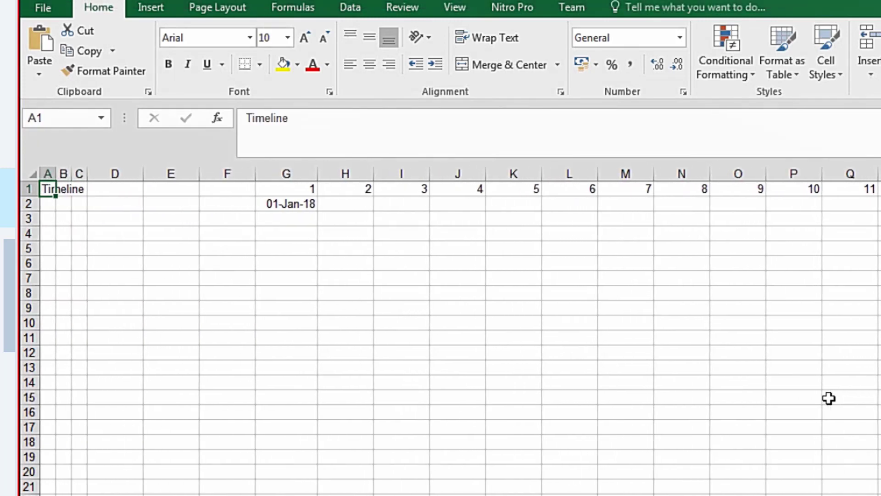
key("ctrl+Right")
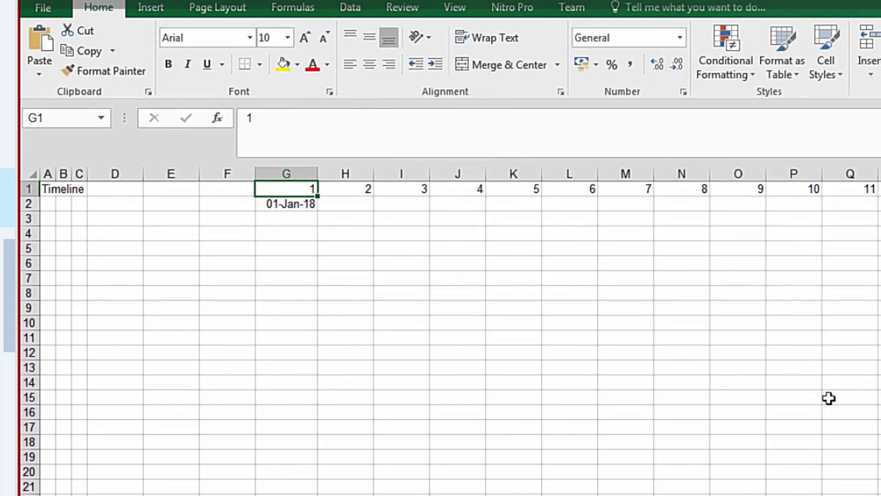
Enter 100 in cell G3 below the timeline and reselect that cell.
key("Down")
key("Down")
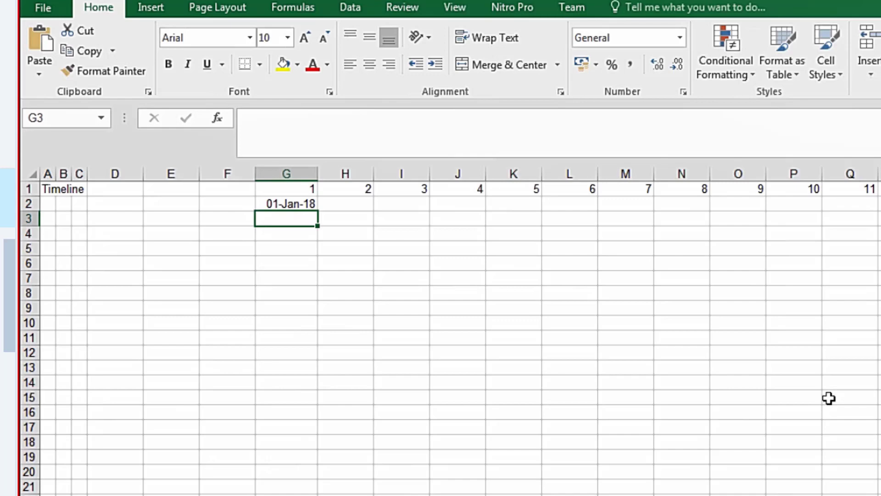
type("1000")
key("BackSpace")
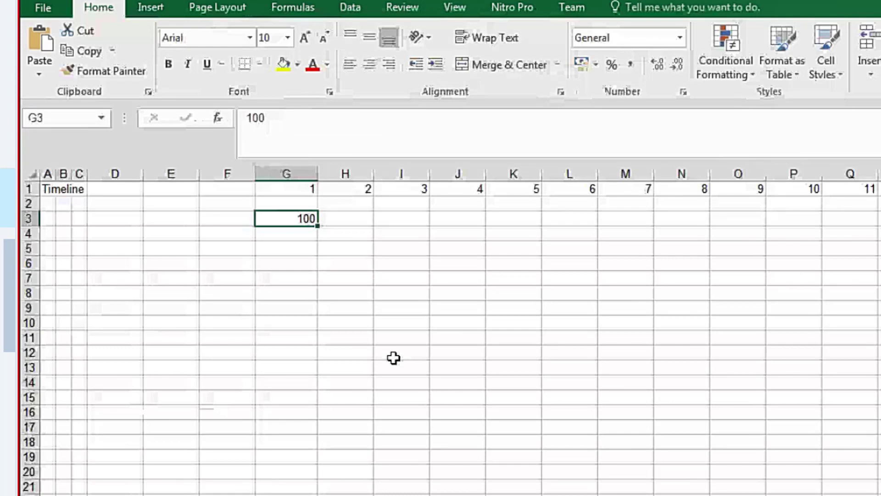
left_click(393, 357)
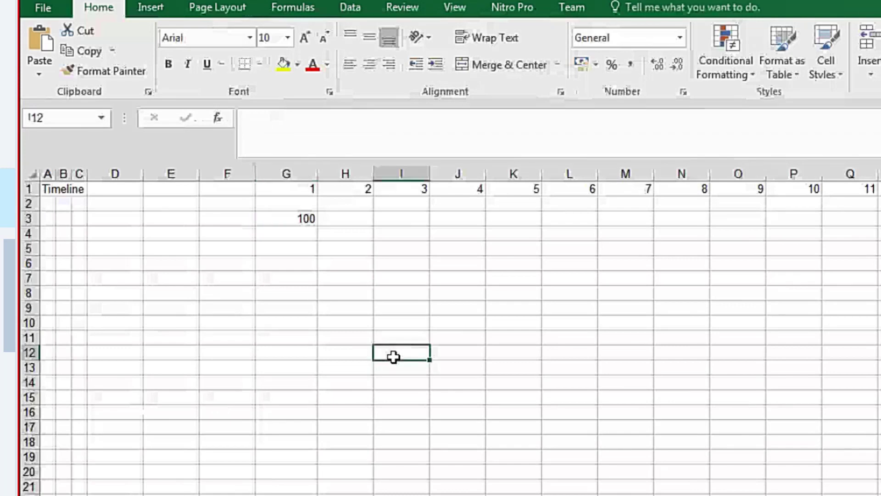
left_click(299, 218)
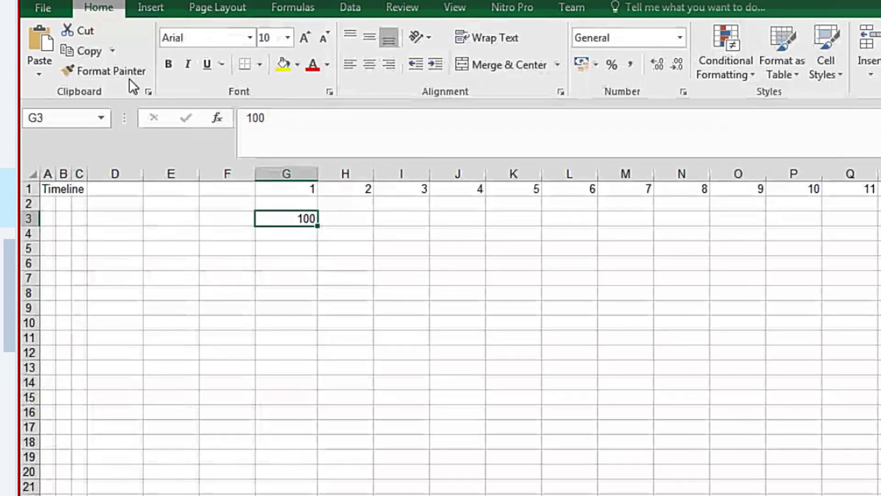
Check the recent workbooks list and view the Generic Macros workbook, returning to the timeline workbook.
left_click(76, 8)
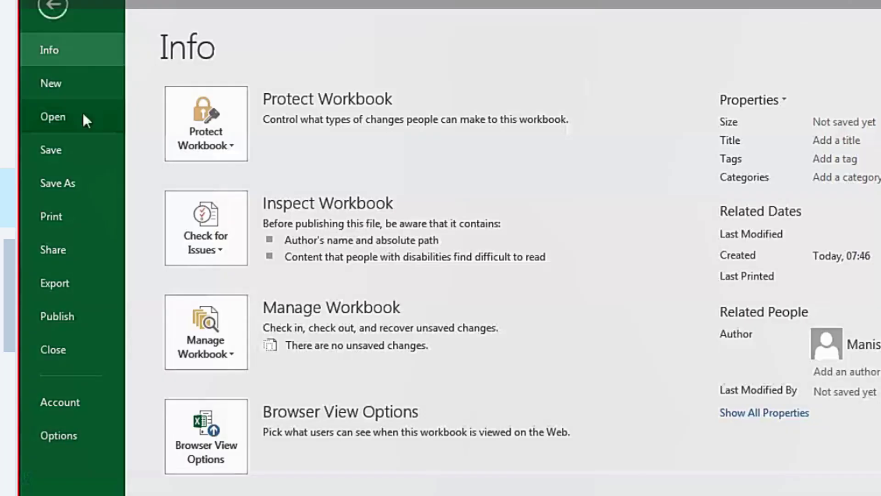
left_click(84, 116)
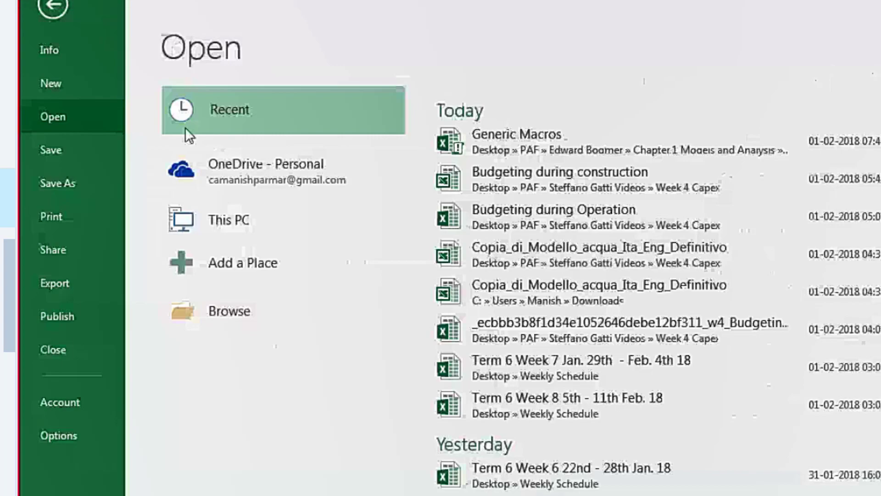
key("Escape")
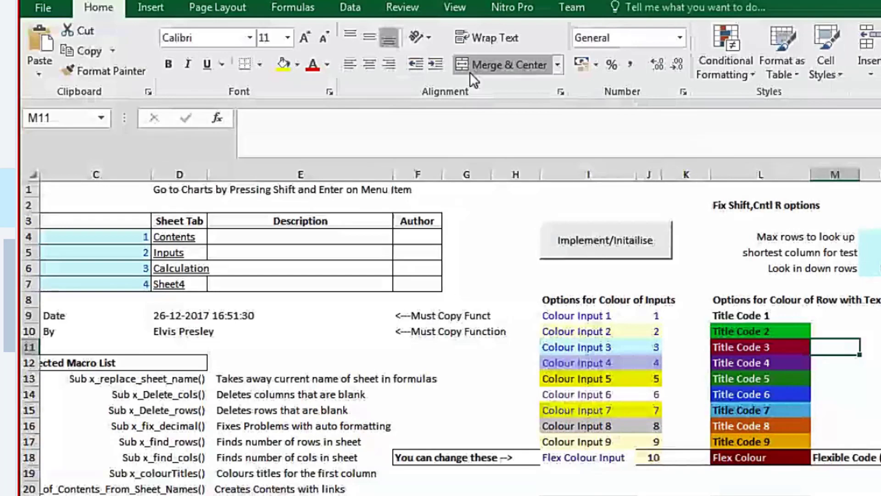
key("alt+Tab")
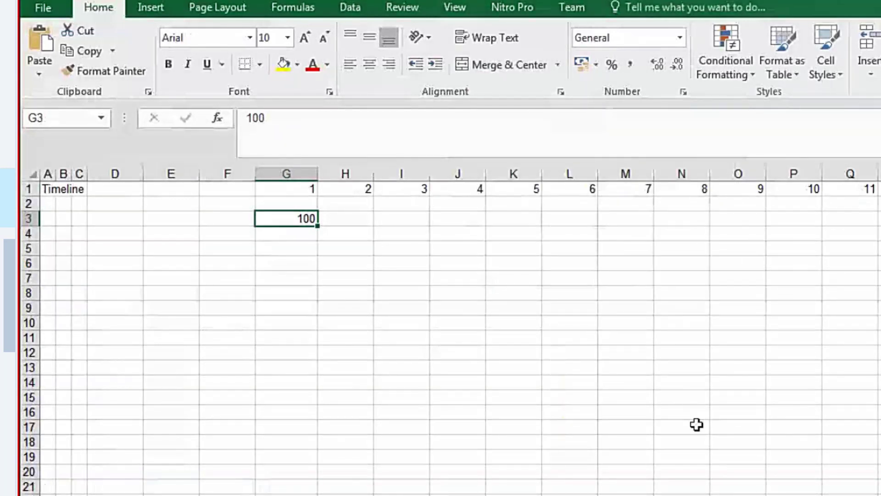
Fill the value 100 from G3 to the right across row 3 beneath the number series.
key("ctrl+shift+Right")
key("ctrl+r")
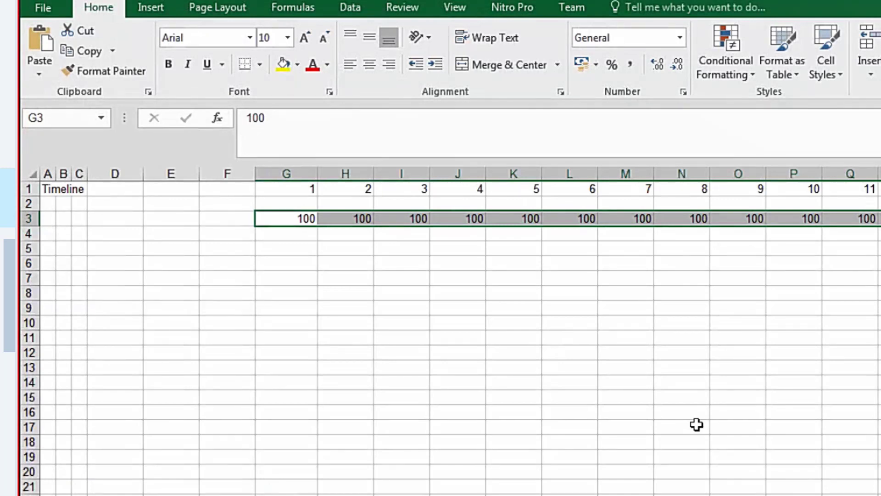
Enter the date 1/1/2018 in cell G2 and format it in italics.
key("Up")
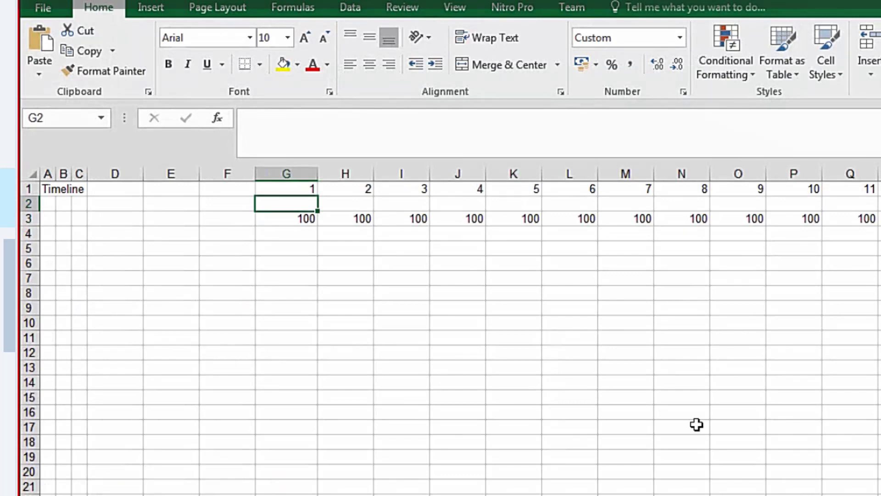
type("1/1/")
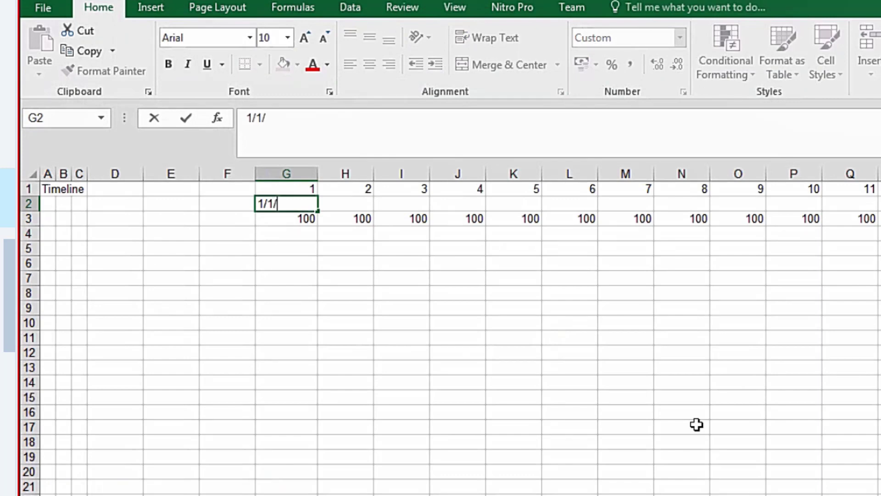
type("2018")
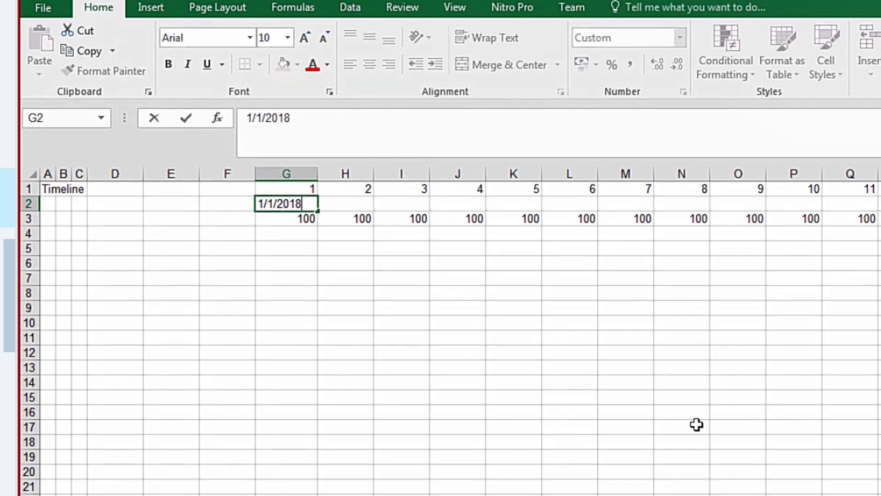
key("ctrl+Return")
key("ctrl+i")
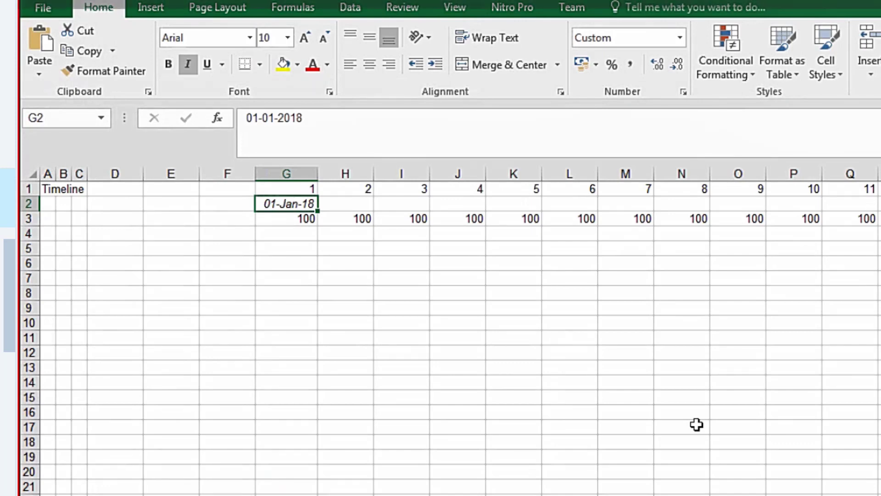
Try the daily increment formula =G2+1 in cell H2.
key("Right")
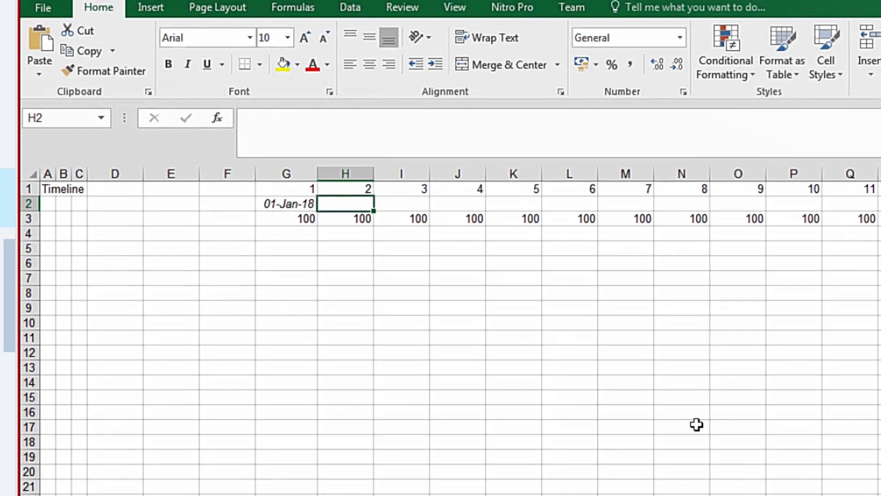
type("=")
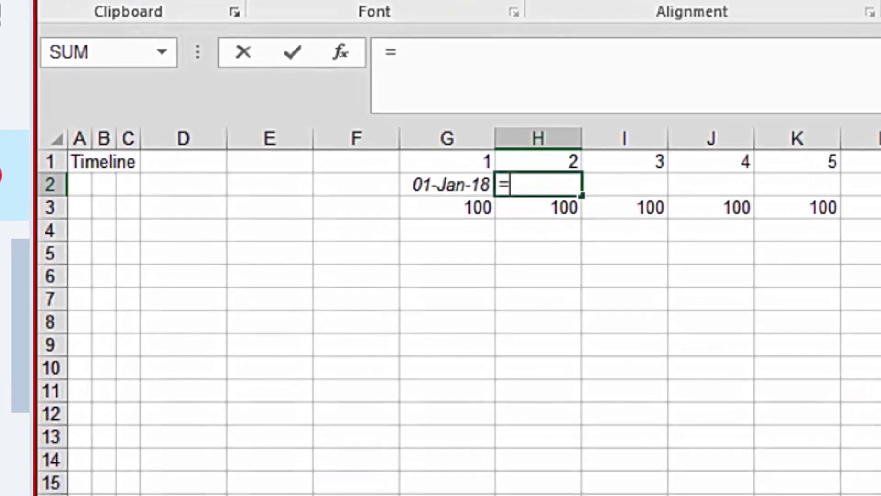
key("Left")
type("+1")
key("ctrl+Return")
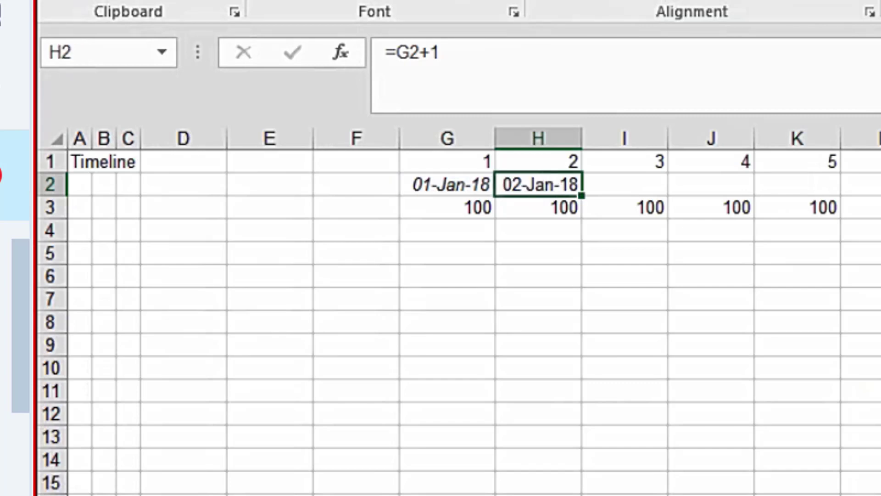
Enter the formula =EDATE(G2,12) in cell H2 to advance the start date by twelve months.
type("=")
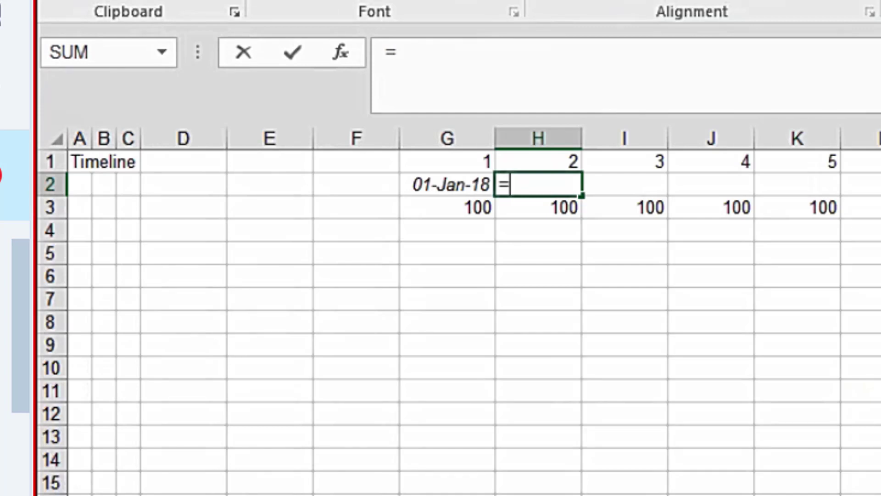
type("ed")
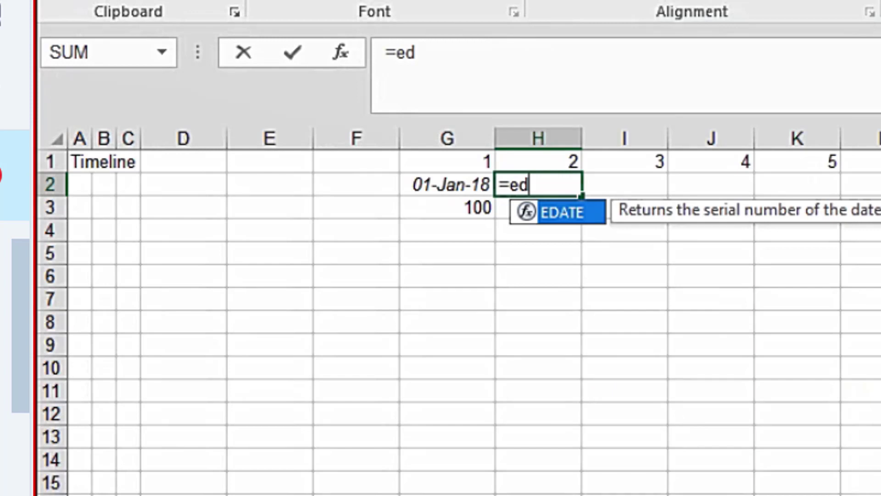
type("at")
double_click(558, 211)
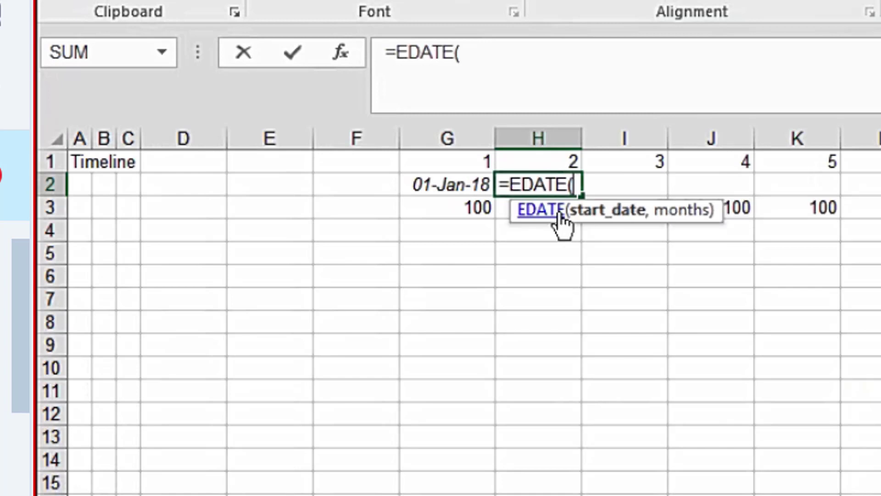
left_click(458, 182)
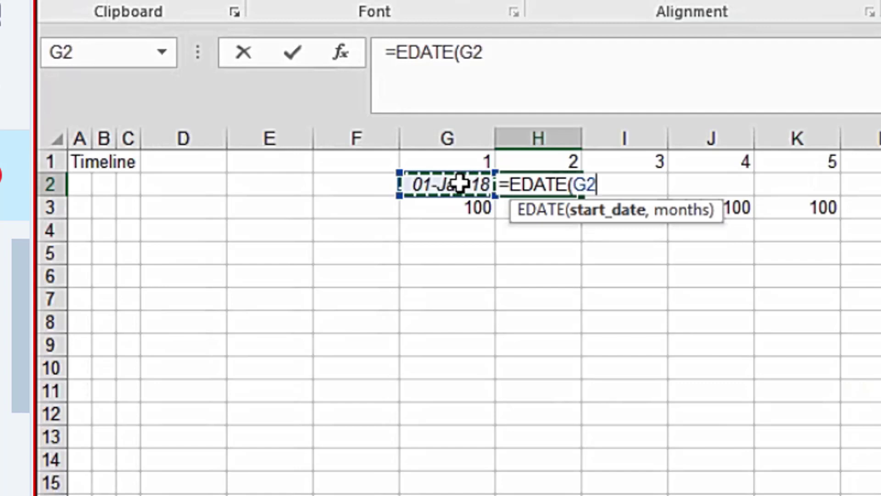
type(",12)")
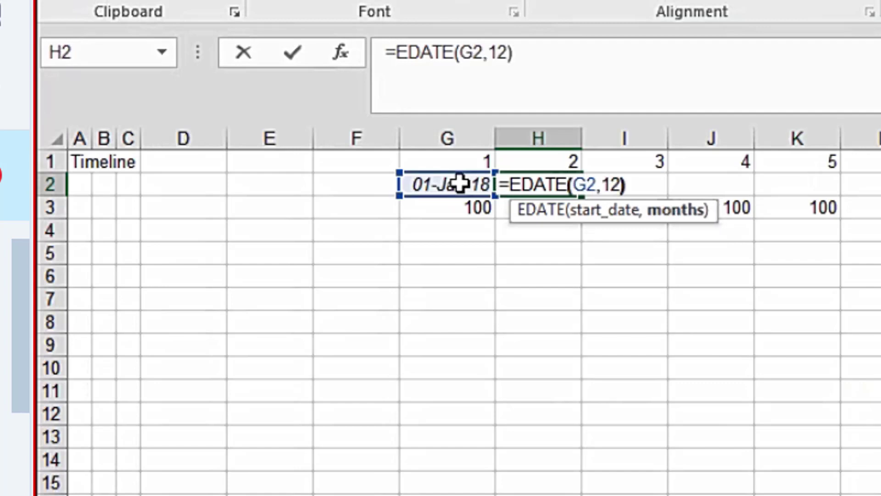
key("ctrl+Return")
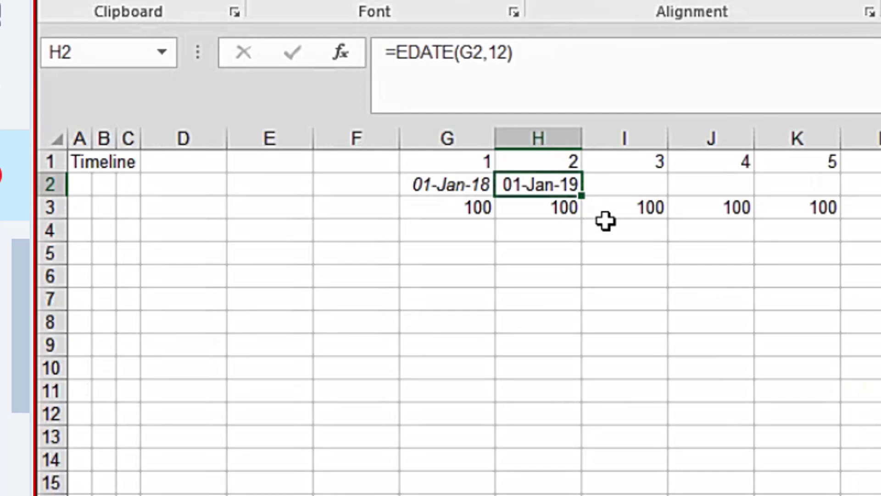
Fill the EDATE formula from H2 to the right along row 2 through AT2 and return to G2.
key("shift+Right")
key("shift+Right")
key("shift+Right")
key("shift+Right")
key("ctrl+r")
key("ctrl+Right")
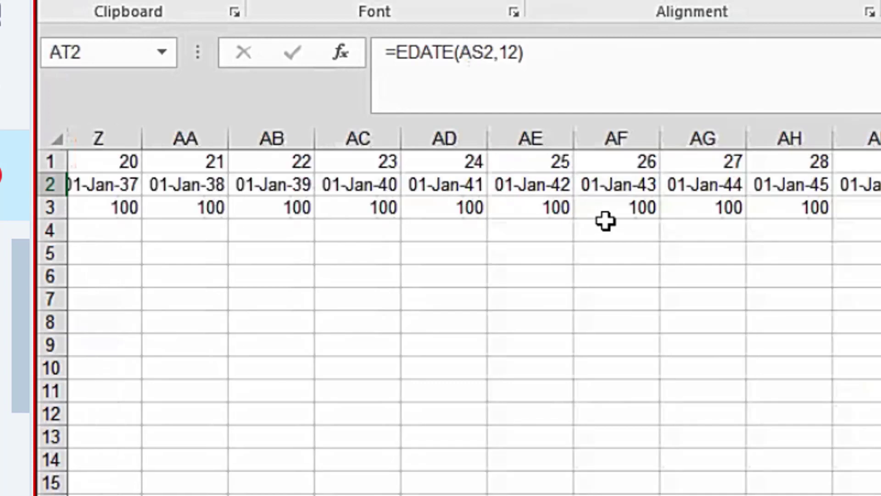
key("ctrl+Left")
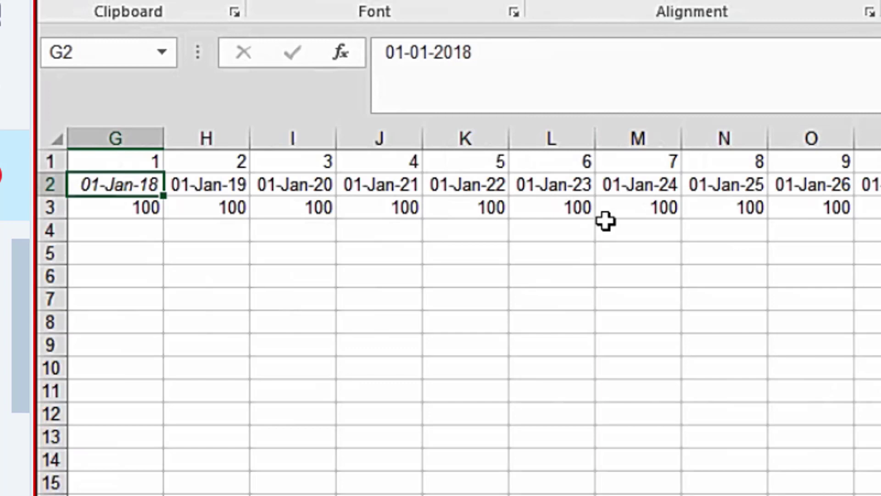
key("Left")
key("Left")
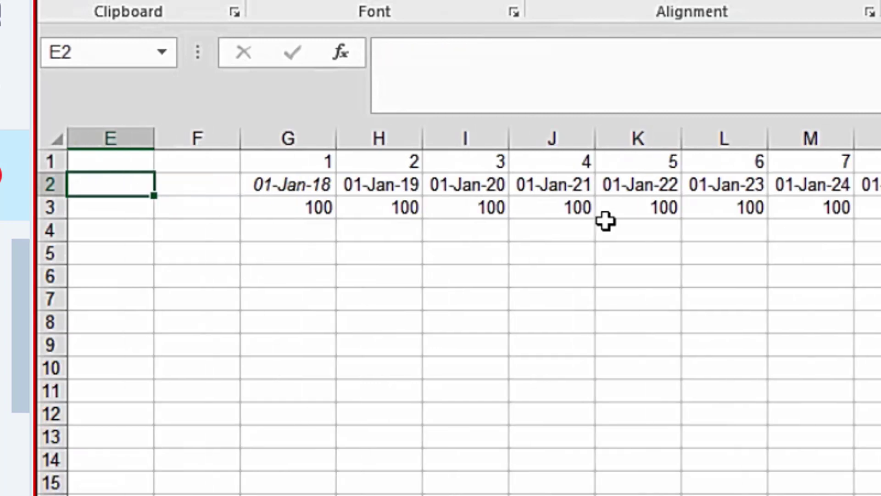
key("Left")
key("Left")
key("Right")
key("Right")
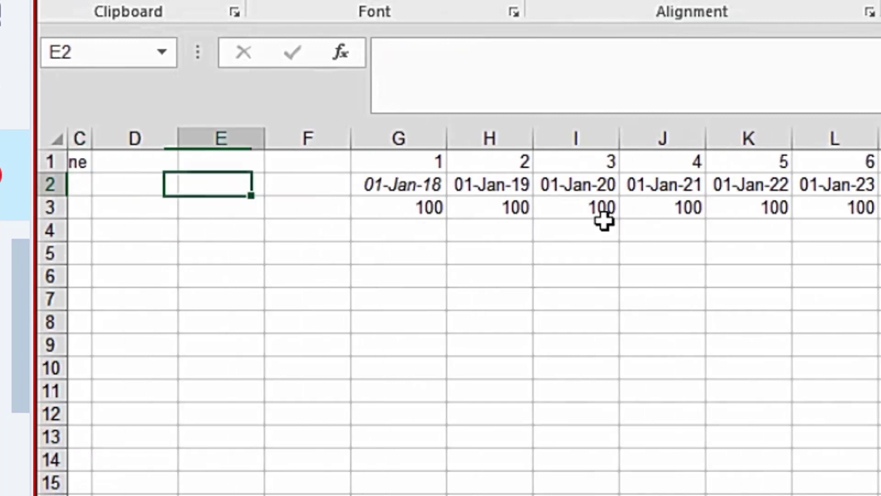
key("Right")
key("Right")
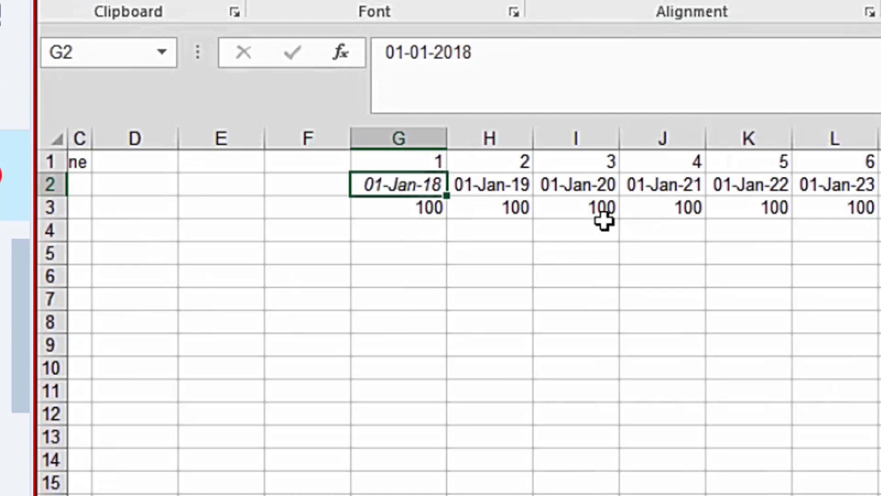
Clear all the 100 values from row 3 beneath the dates, starting at G3.
key("Down")
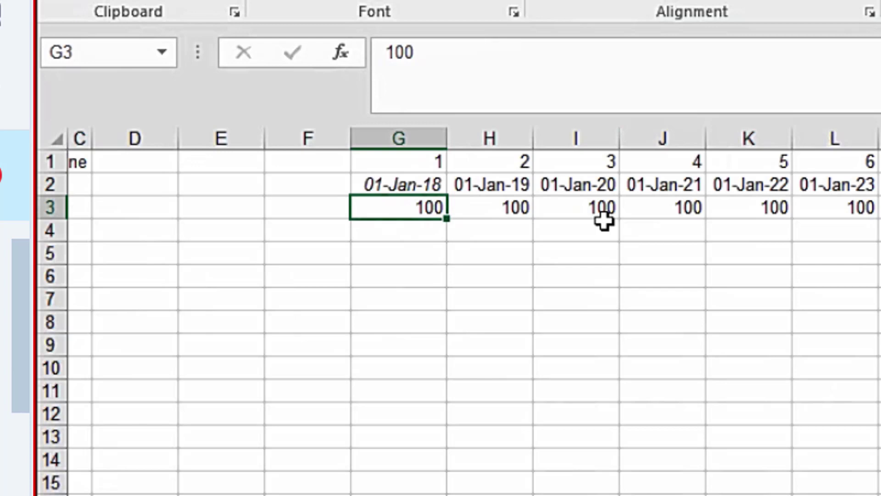
key("ctrl+shift+Right")
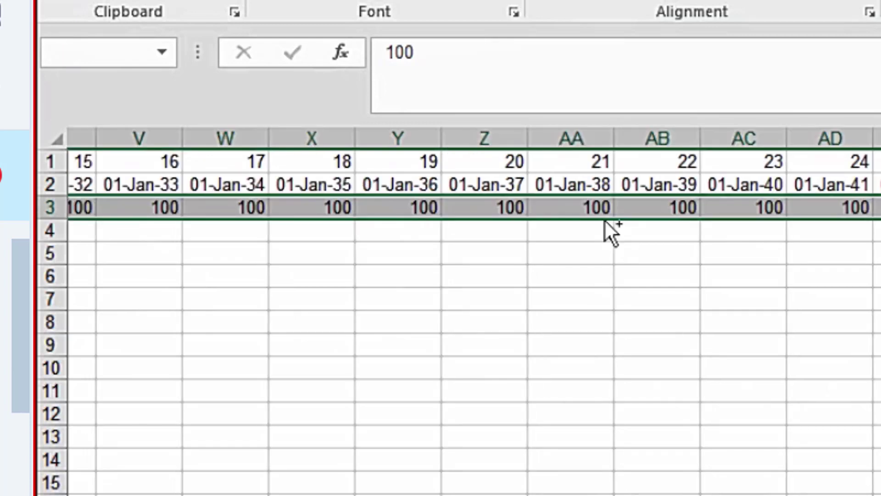
key("ctrl+BackSpace")
key("Left")
key("Right")
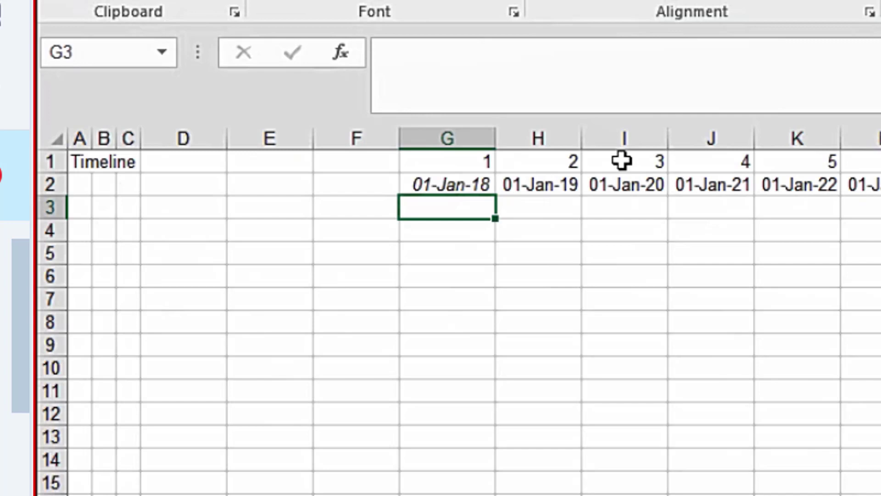
Enter the label ProjectIRR in cell H7.
key("Down")
key("Down")
key("Down")
key("Down")
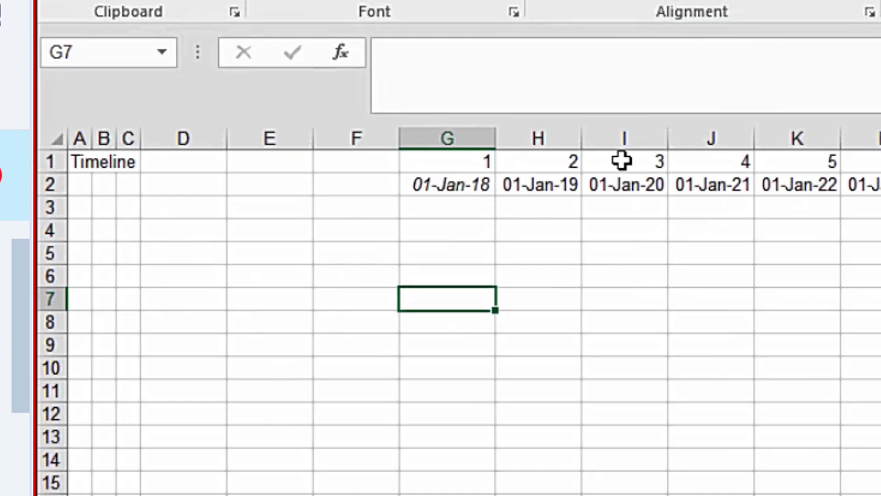
key("Right")
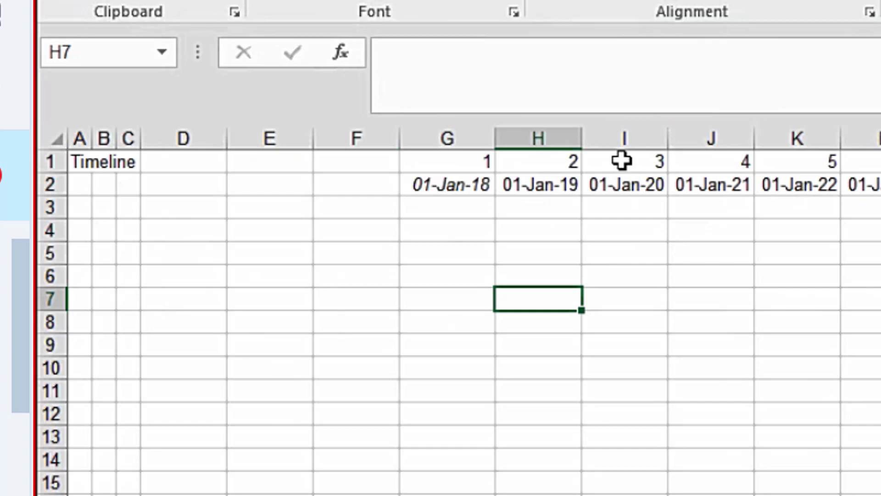
type("Project")
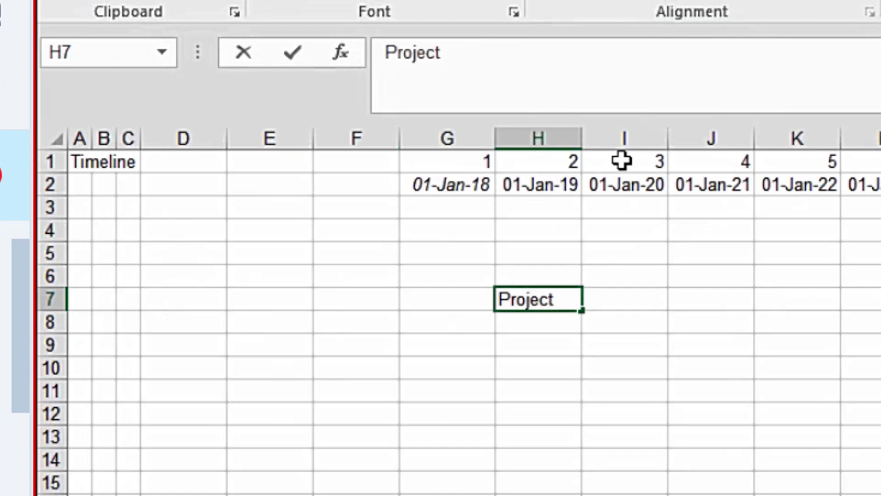
type("IRR")
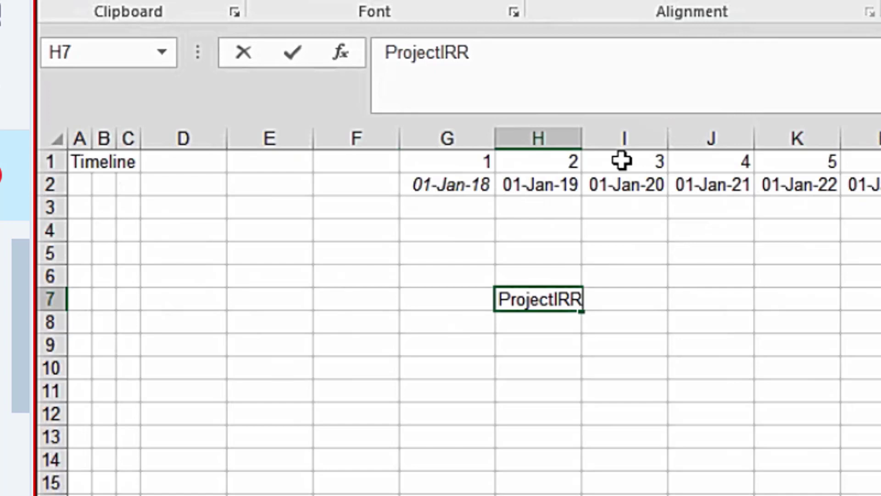
key("ctrl+Return")
Enter the label EquityIRR in cell H8, directly below ProjectIRR.
key("Down")
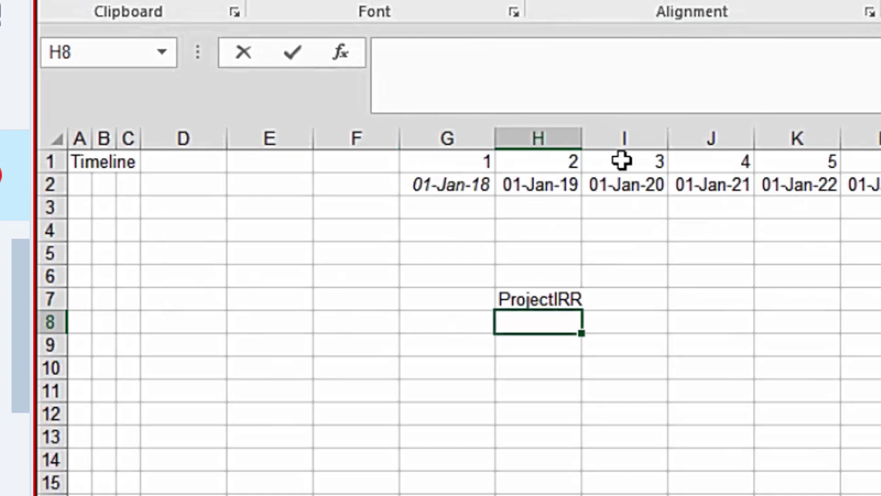
type("Equity")
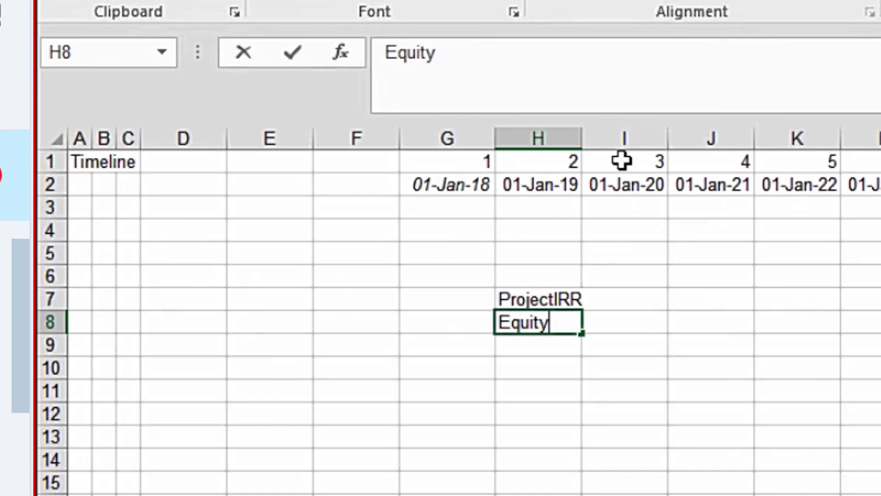
type("IRR")
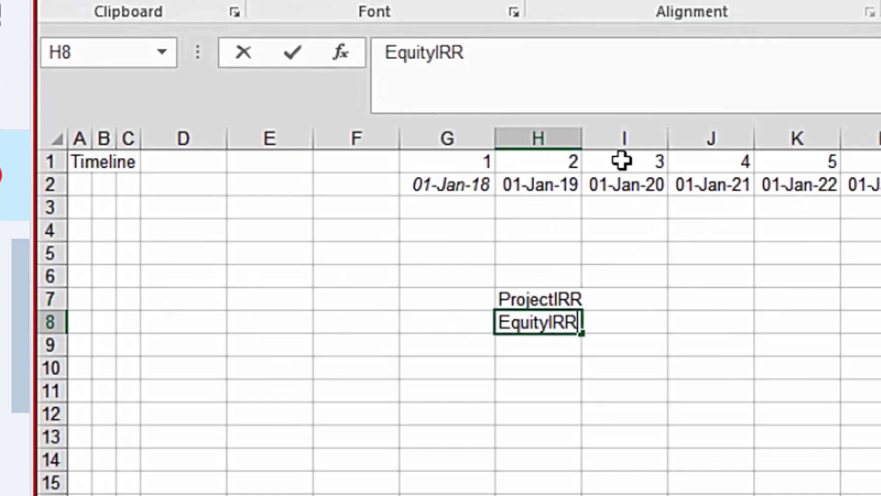
key("ctrl+Return")
Enter the label DSCR in cell J7, on the same row as ProjectIRR.
key("Down")
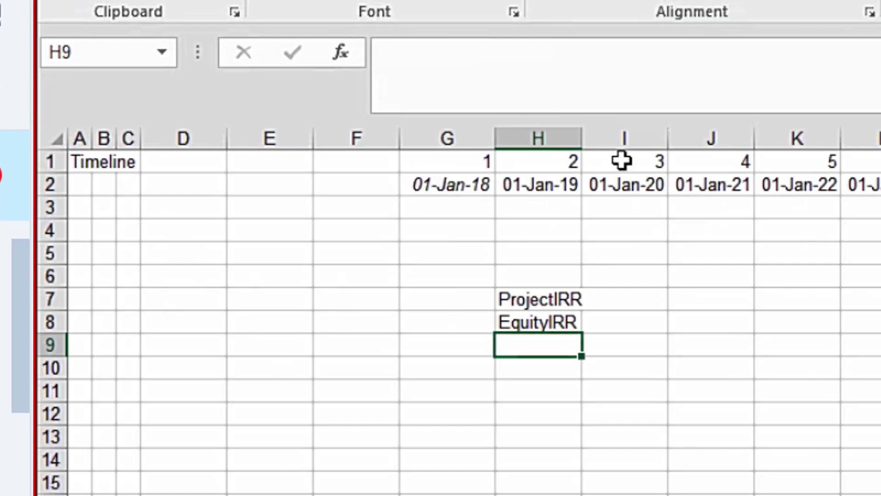
key("Right")
key("Right")
key("Up")
key("Up")
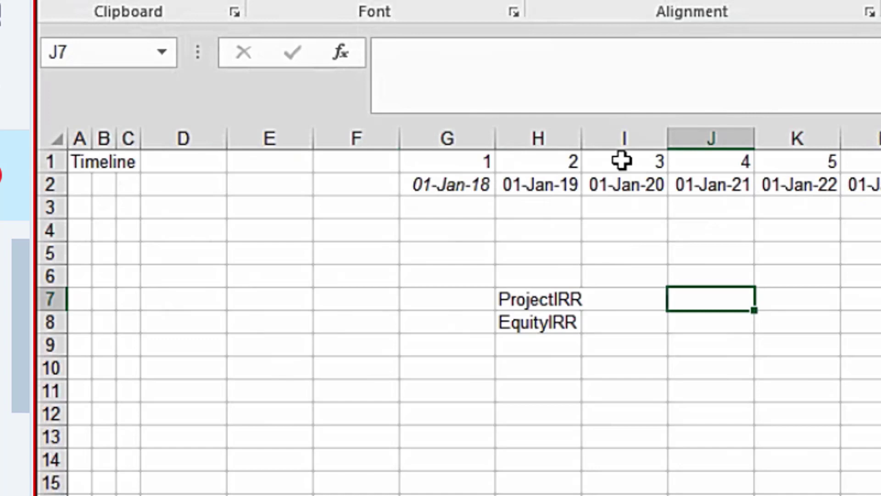
type("D")
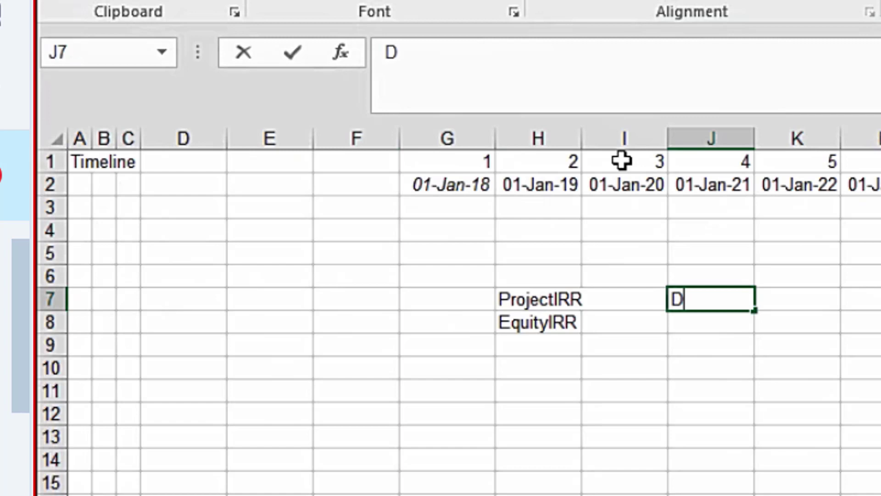
type("SCR")
key("Return")
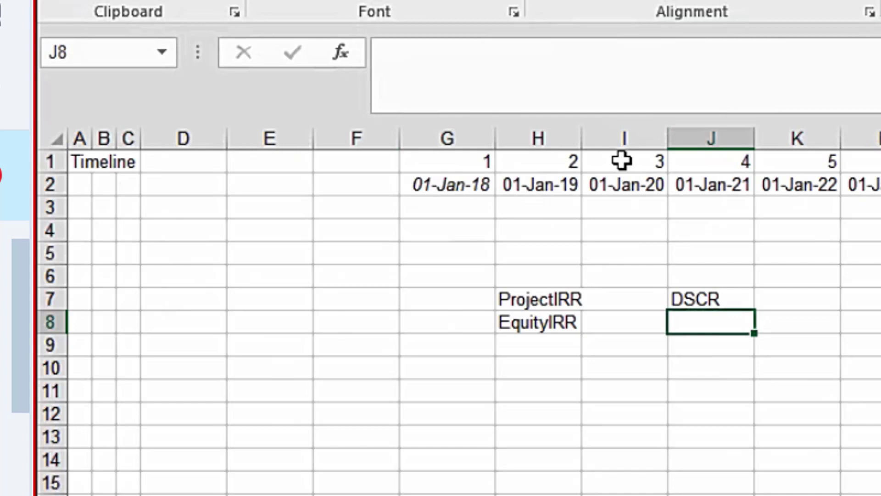
Enter the labels Debt-to-Capital in cell J8 and LLCR in cell J9, below DSCR.
type("De")
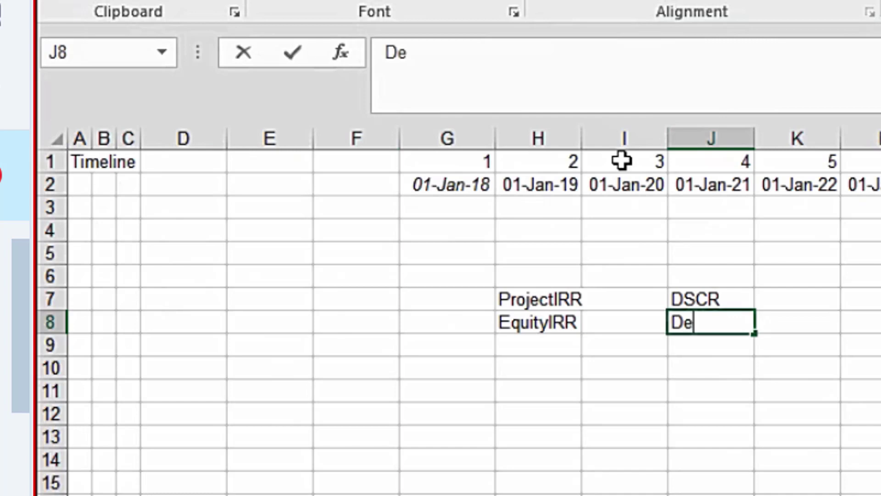
type("bt-to-Capital")
key("ctrl+Return")
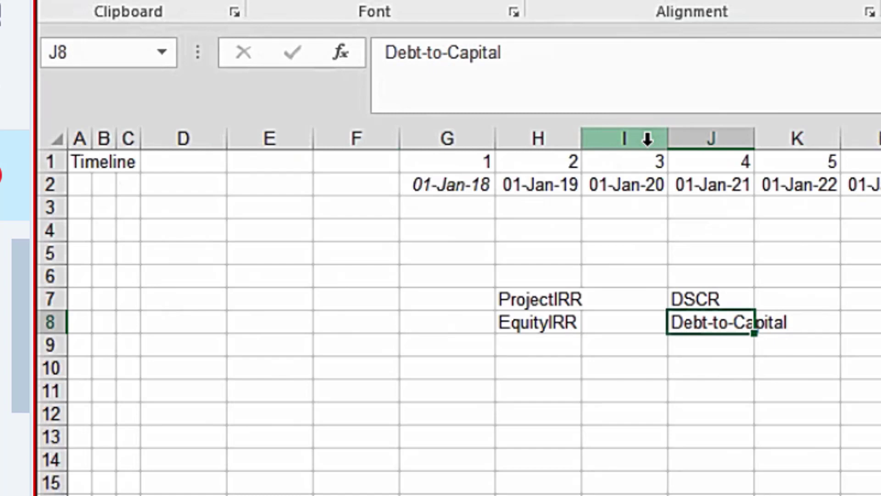
key("Down")
key("F2")
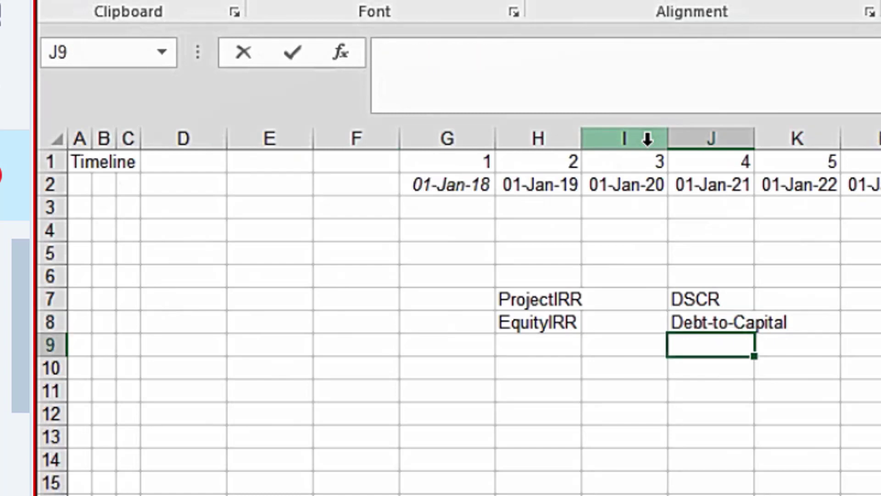
type("LLCR")
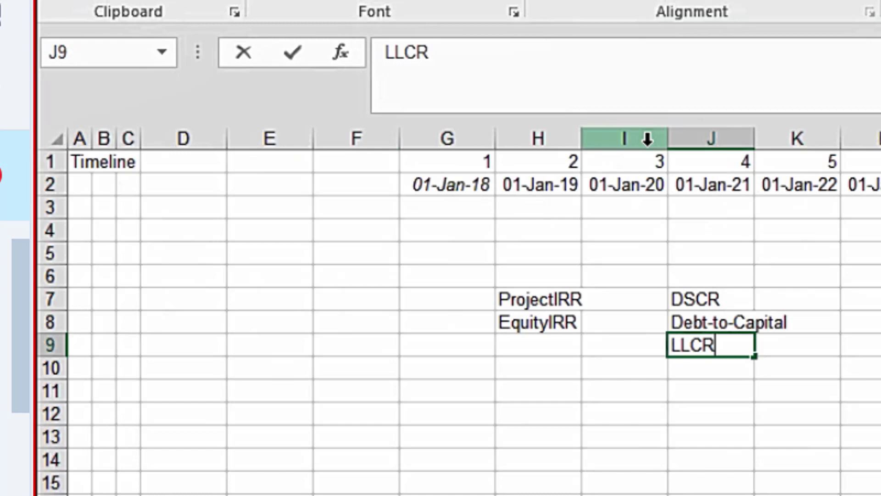
key("Tab")
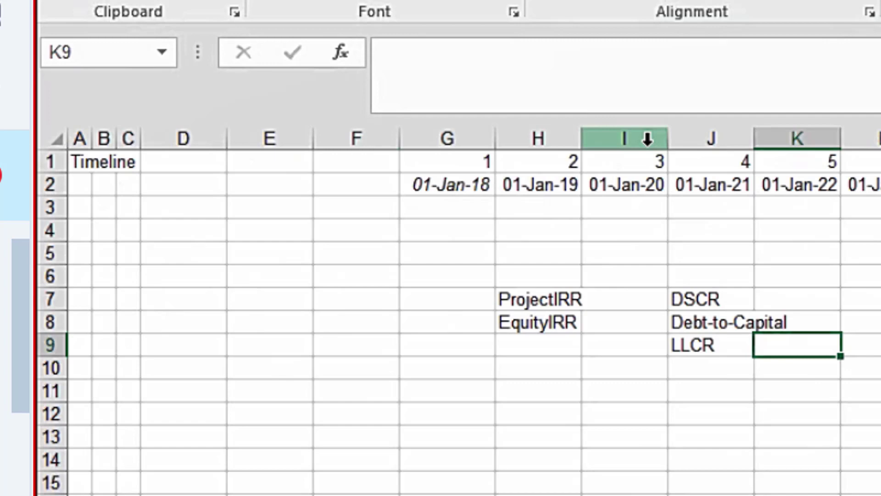
Enter the section heading Timing Assumptions in cell A4, below the timeline rows.
key("Left")
key("Left")
key("Left")
key("Left")
key("Left")
key("Left")
key("Left")
key("Left")
key("Left")
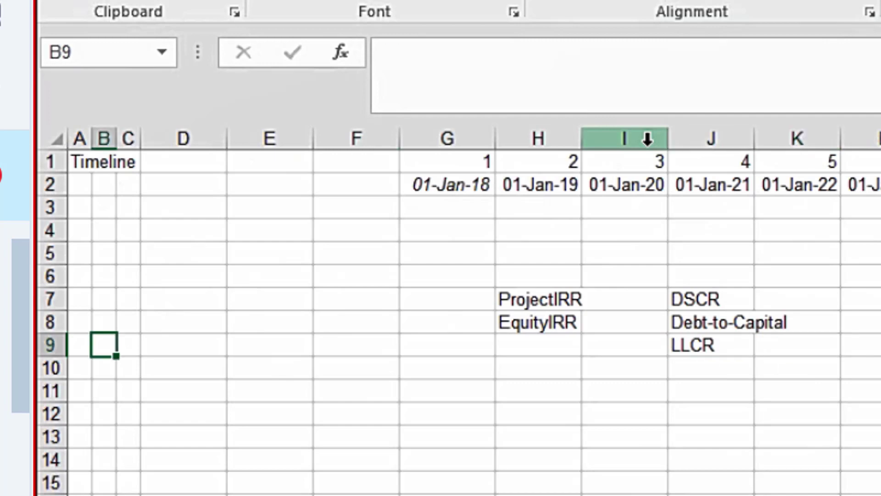
key("Up")
key("Up")
key("Up")
key("Up")
key("Up")
key("Left")
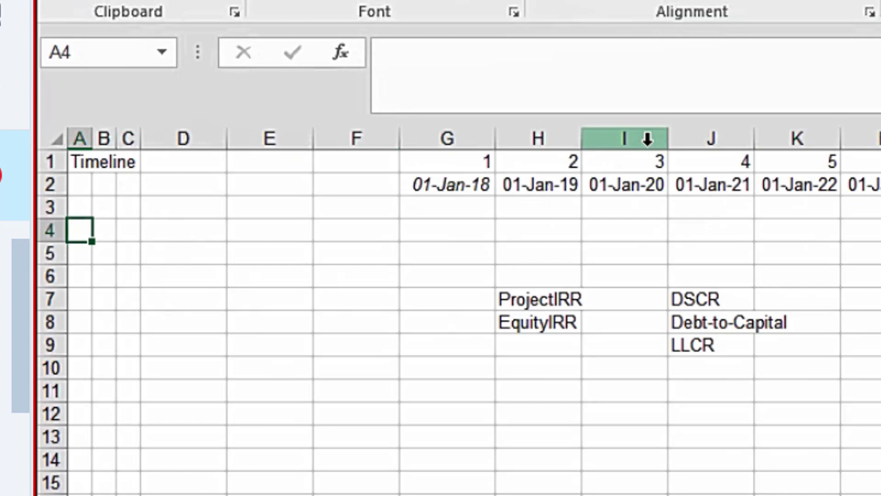
type("Timing Assumptions")
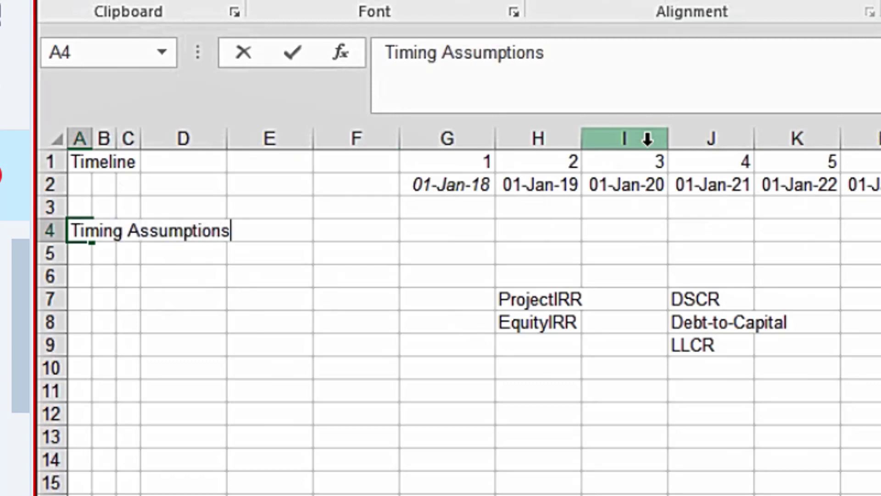
key("ctrl+Return")
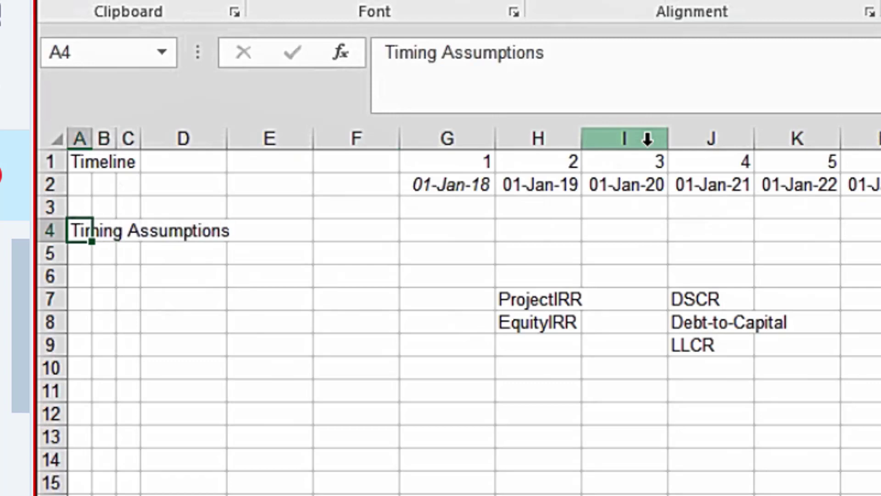
key("Return")
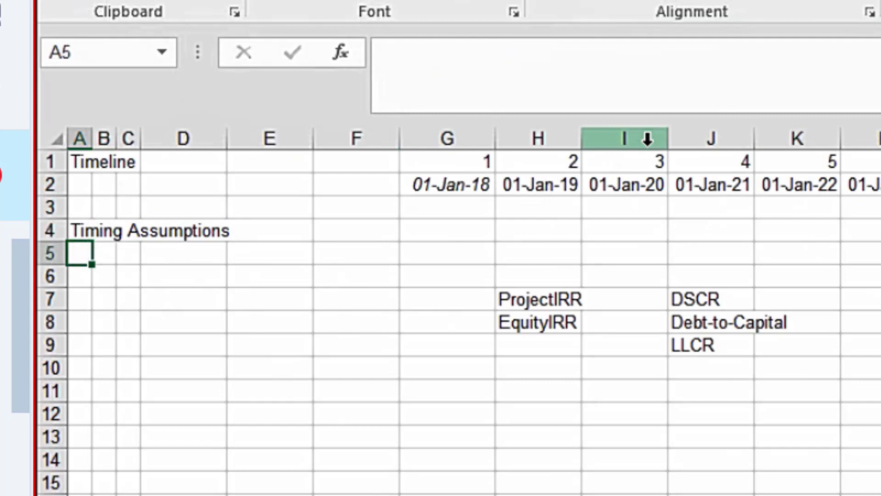
Enter the label Project Start Date in cell B5, indented one column under the Timing Assumptions heading.
key("Right")
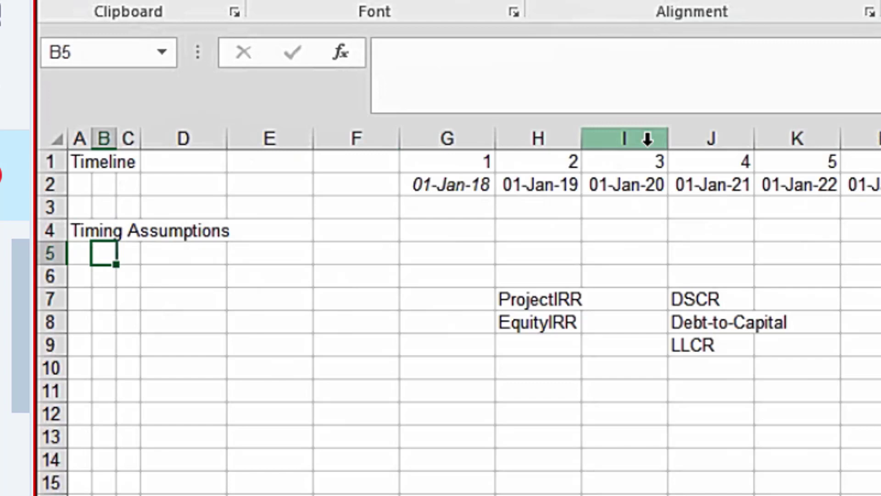
type("P")
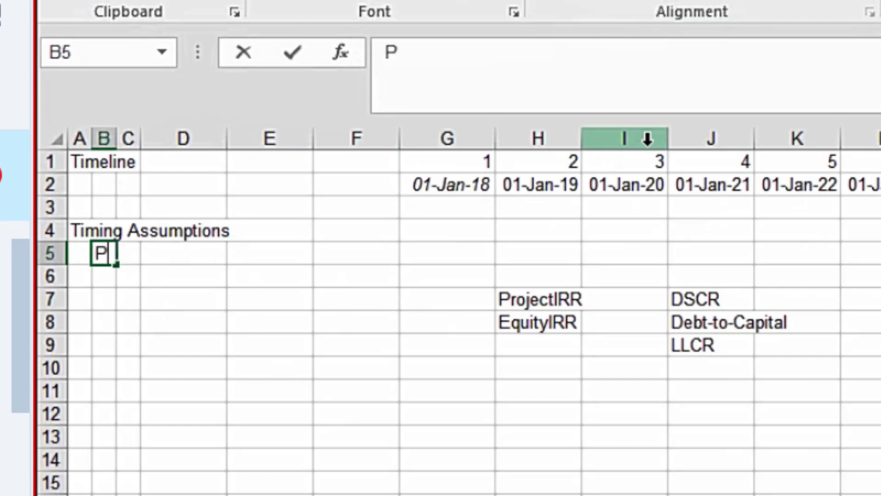
type("roject ")
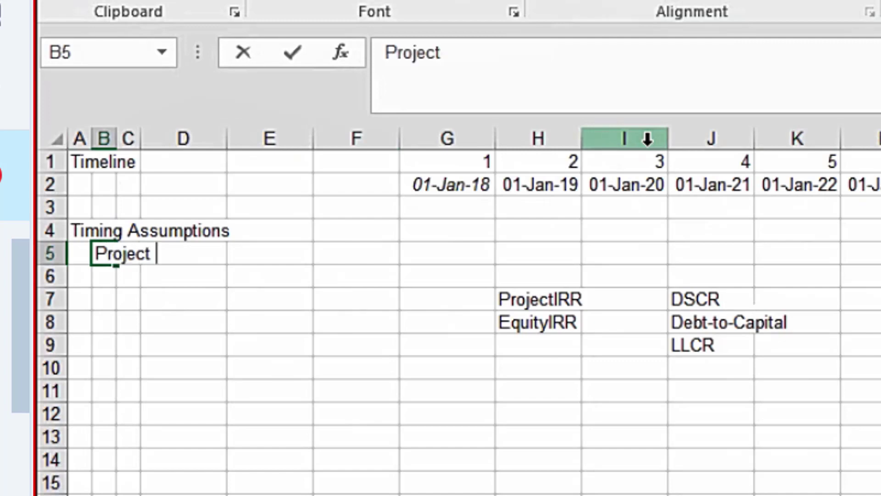
type("Start Date")
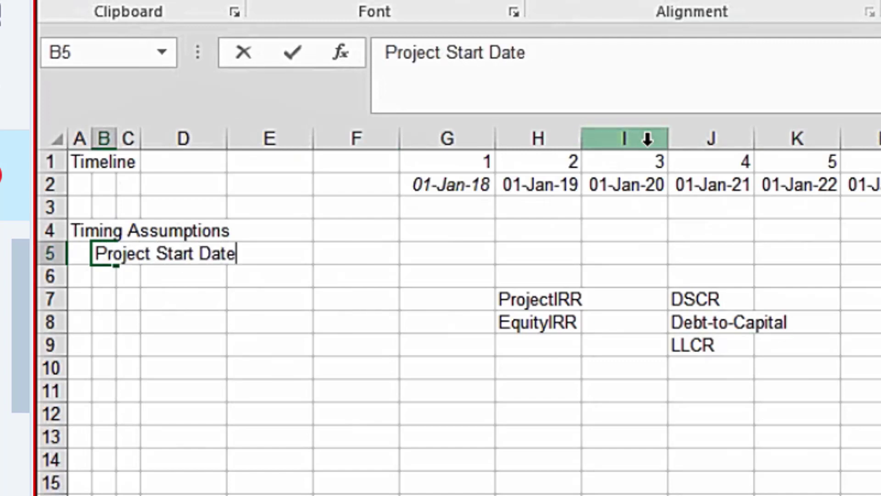
key("ctrl+Return")
key("Down")
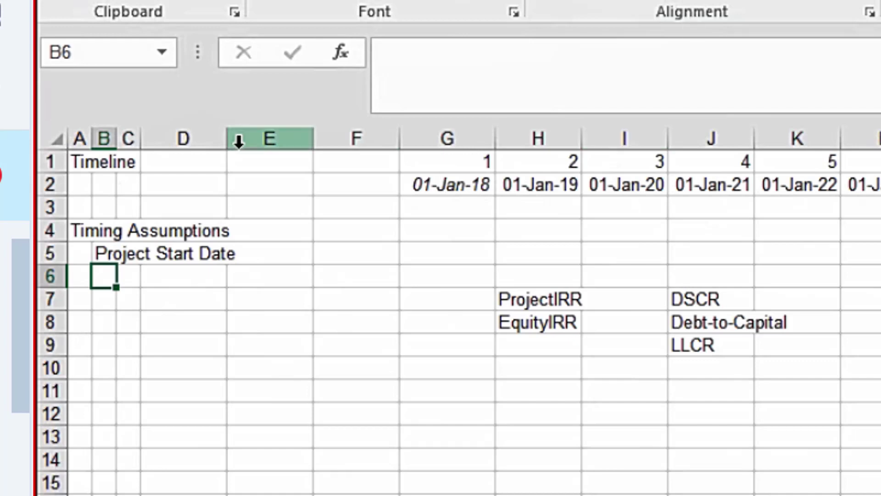
Widen column D to roughly twice its width and enter the unit label Date in cell E5.
left_click_drag(220, 142, 334, 135)
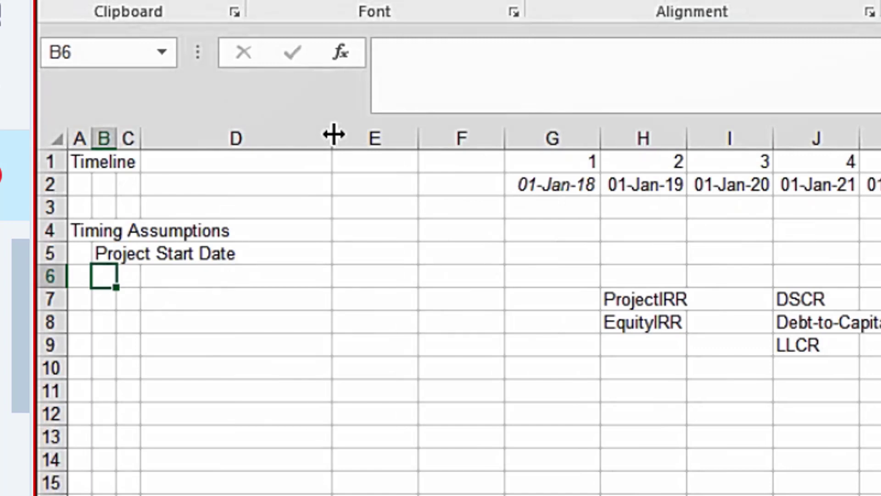
key("Right")
key("Right")
key("Right")
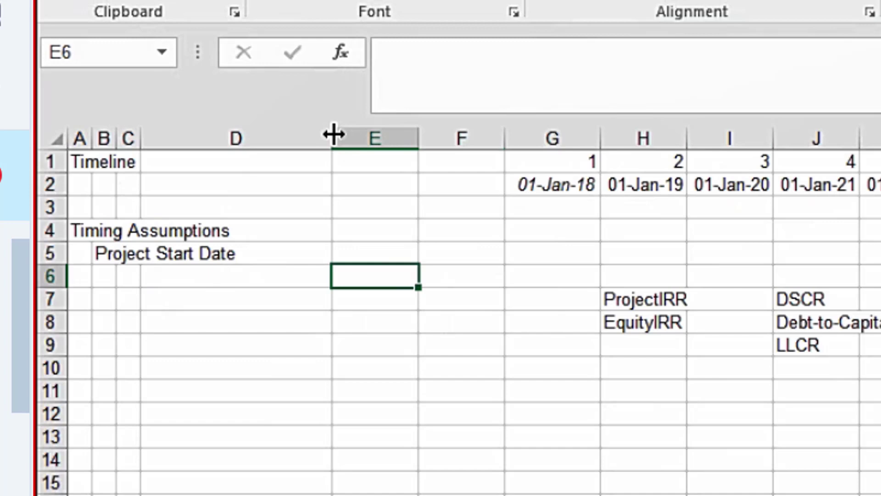
key("Up")
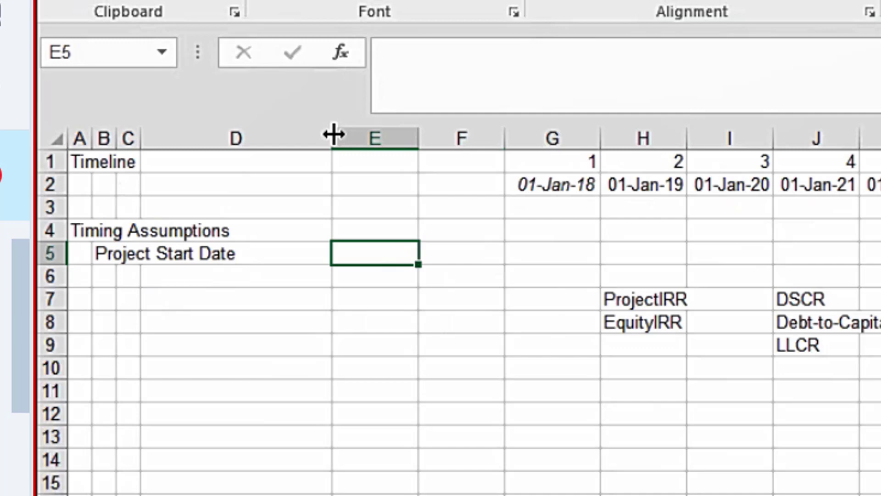
type("Date")
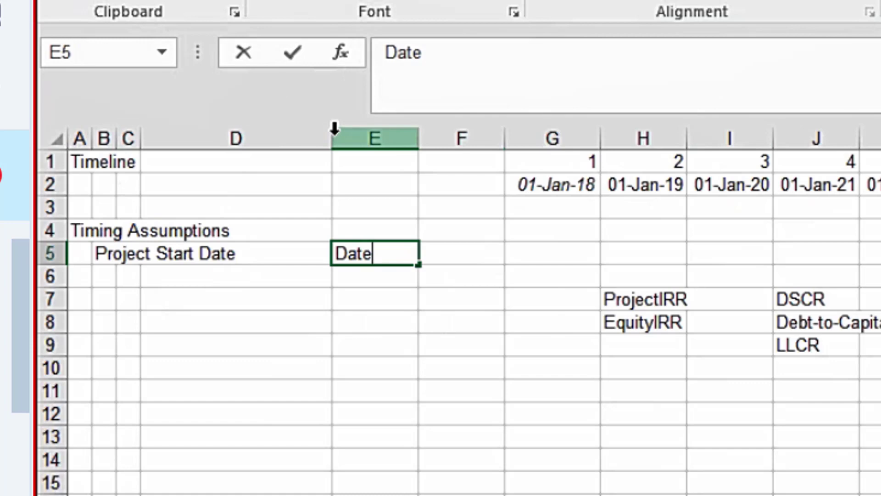
key("Return")
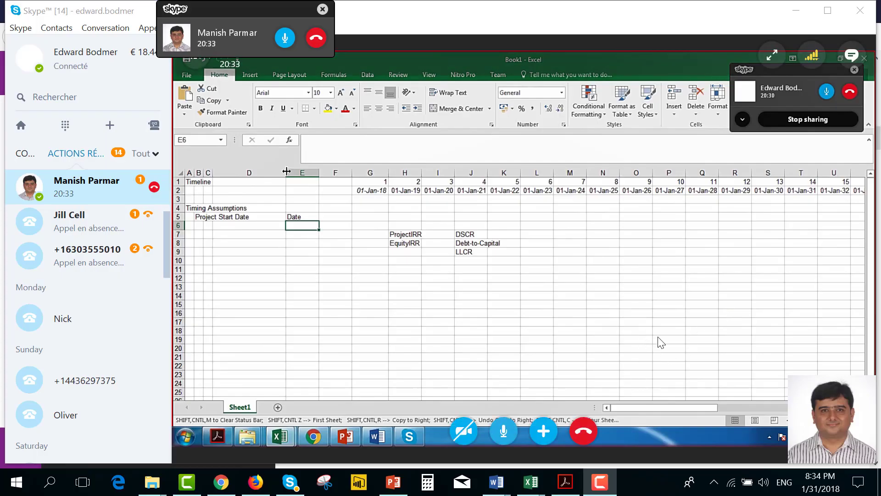
left_click(600, 483)
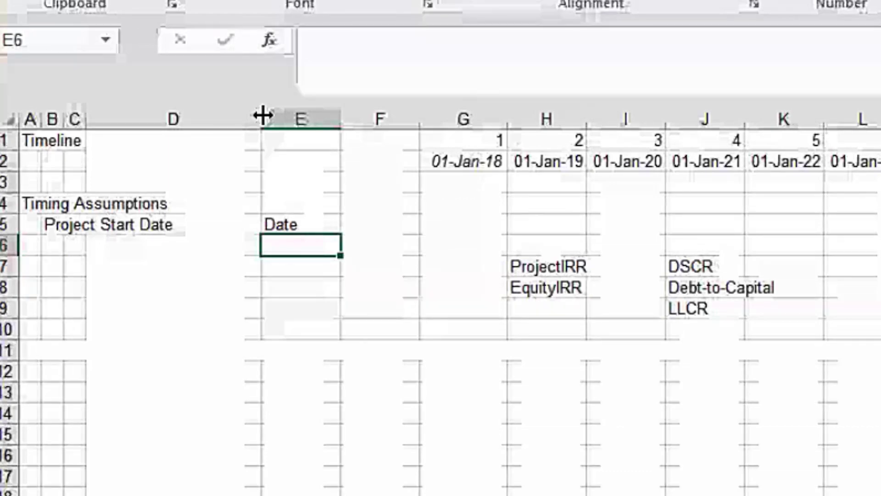
Enter 1/1/2018 in cell F5 as the project start date.
key("Right")
key("Up")
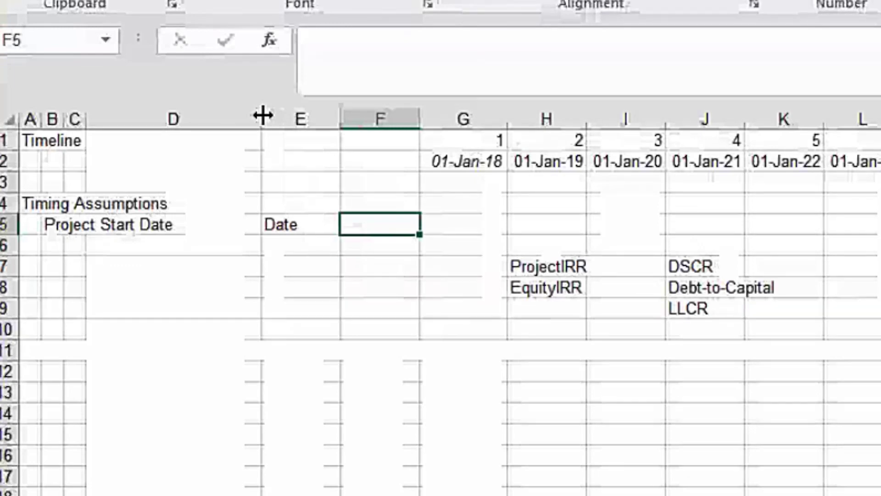
type("1")
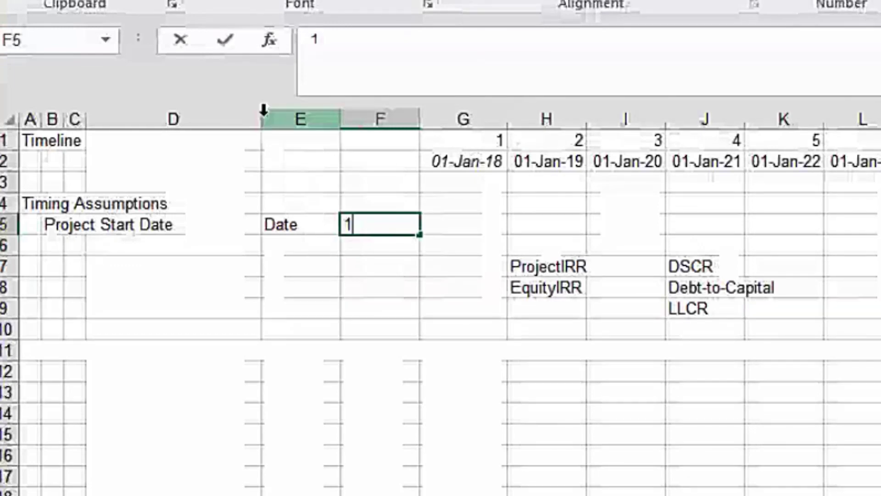
type("/1/2018")
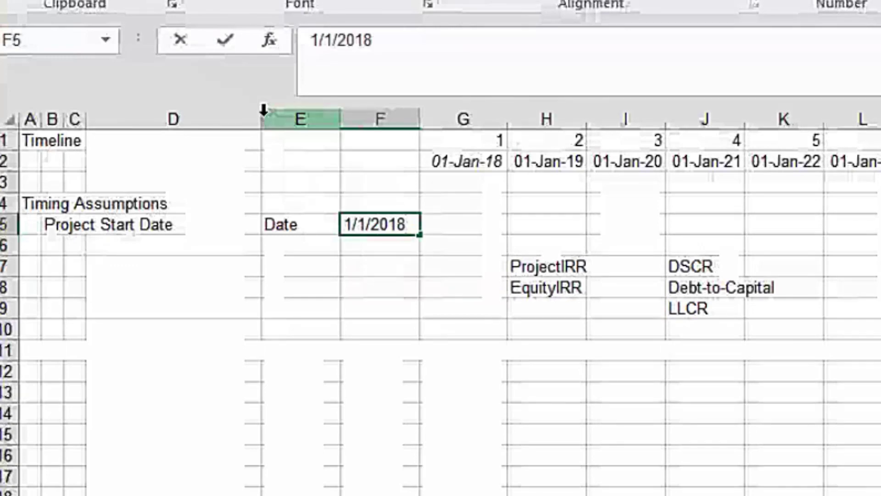
key("ctrl+Return")
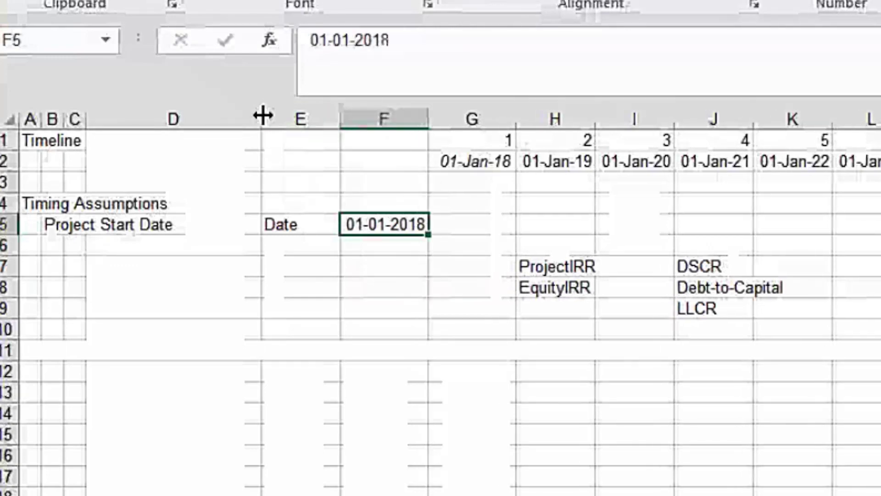
Format the project start date in F5 as italic with the dd-mmm-yy date format.
key("ctrl+i")
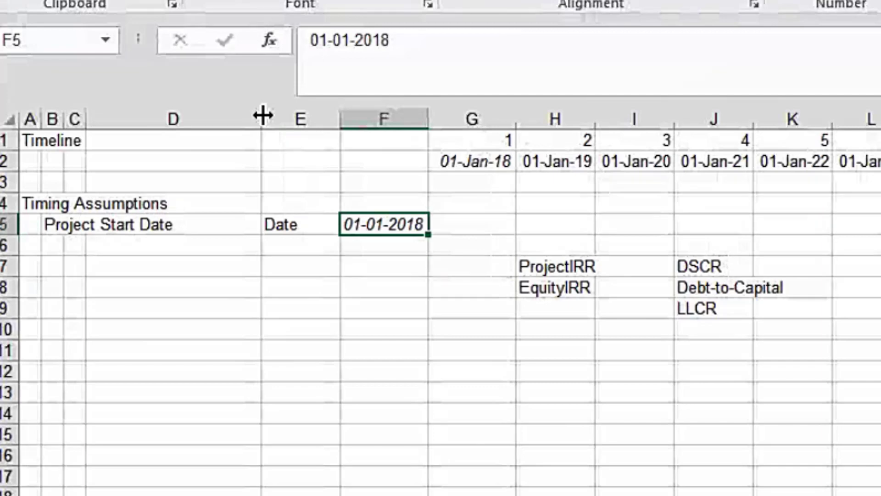
key("ctrl+shift+numbersign")
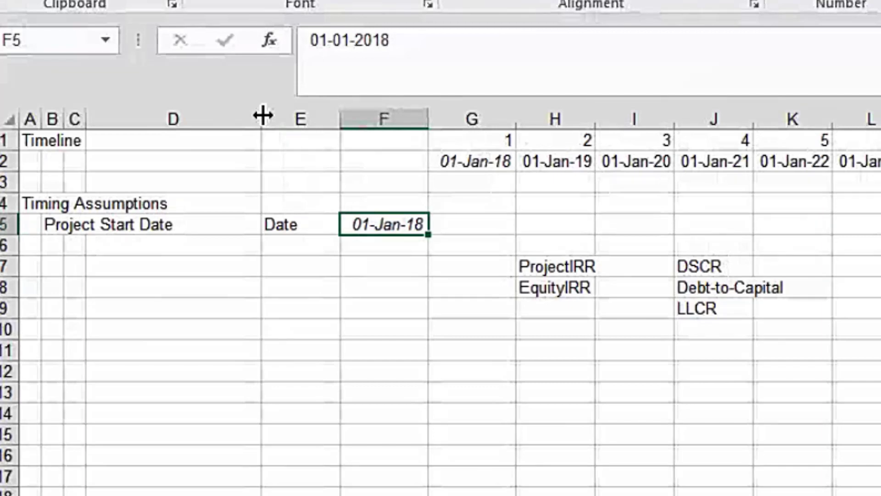
key("Right")
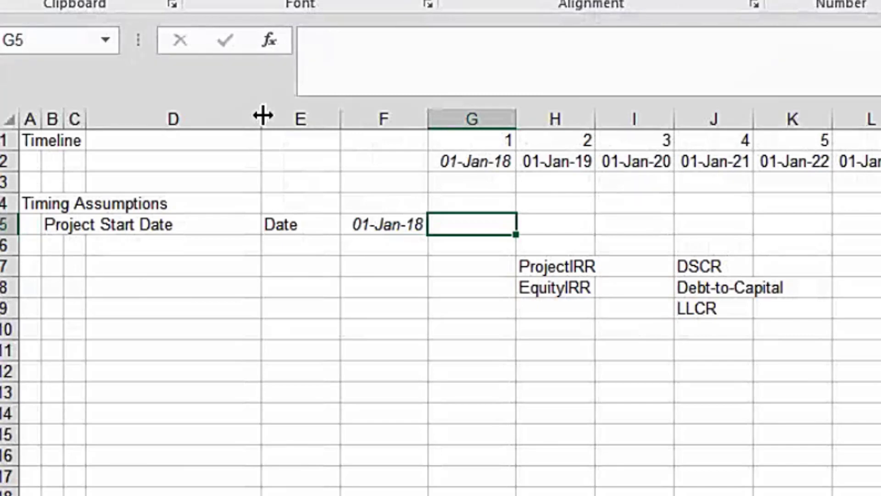
Enter the label Development Timing in cell B6, directly below Project Start Date.
key("Left")
key("Left")
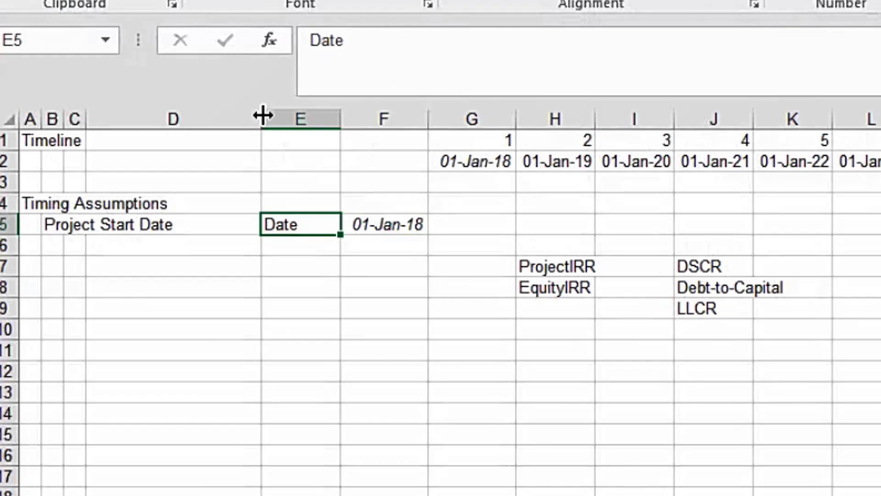
key("Left")
key("Left")
key("Left")
key("Down")
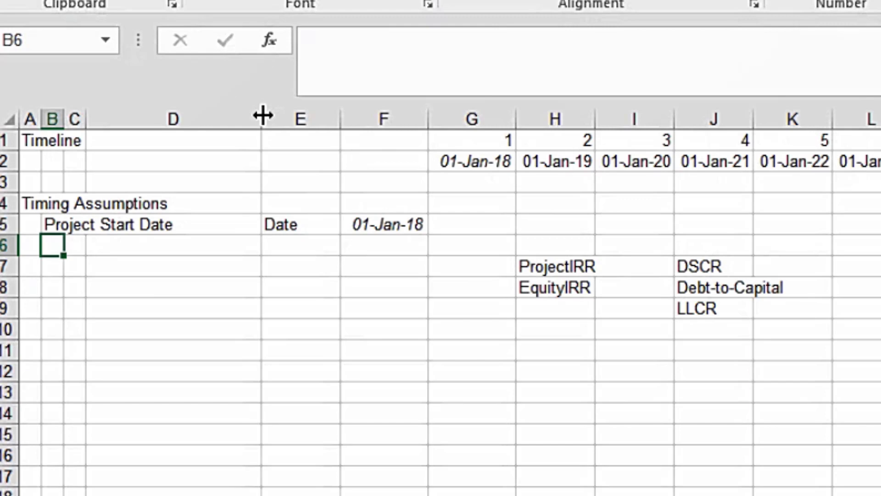
type("D")
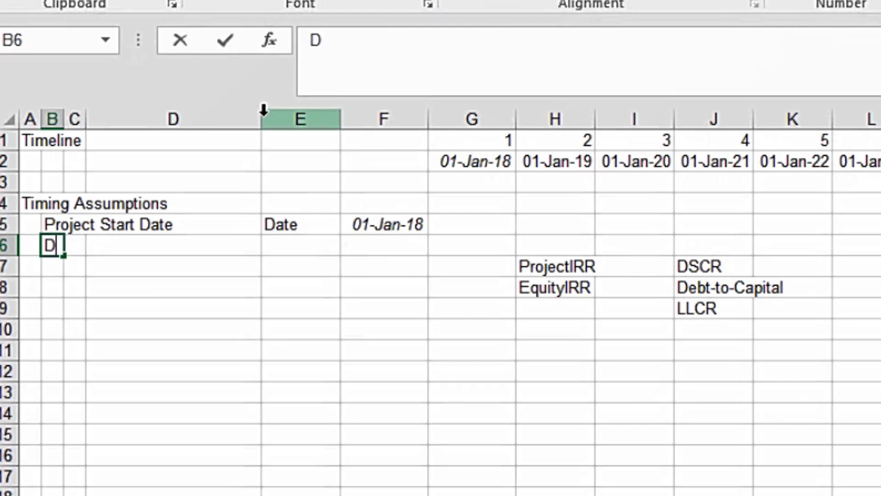
type("evelopment ")
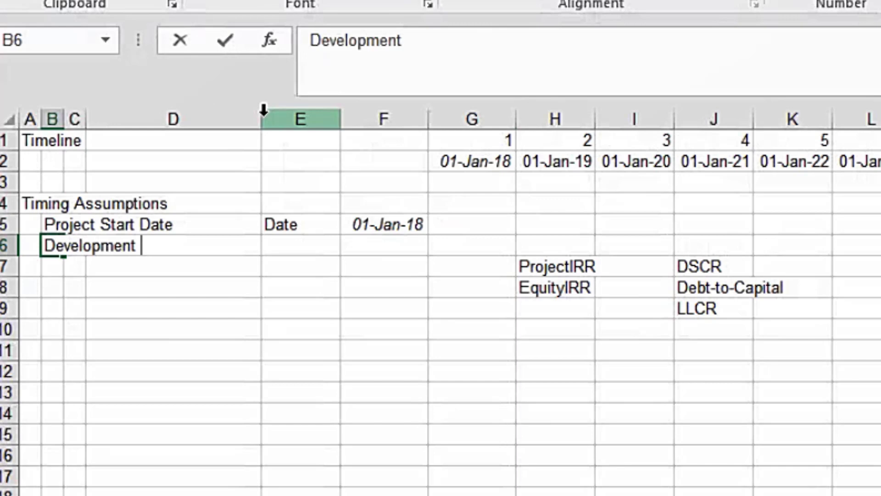
type("Timimn")
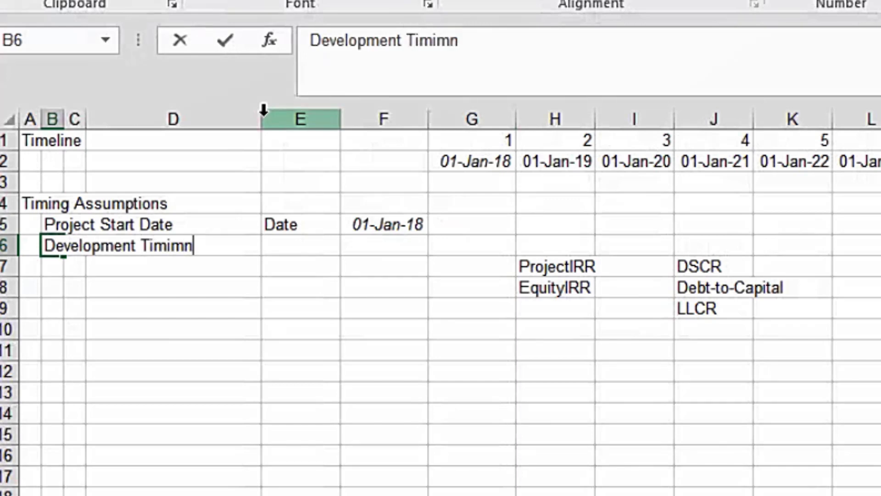
key("BackSpace")
key("BackSpace")
key("BackSpace")
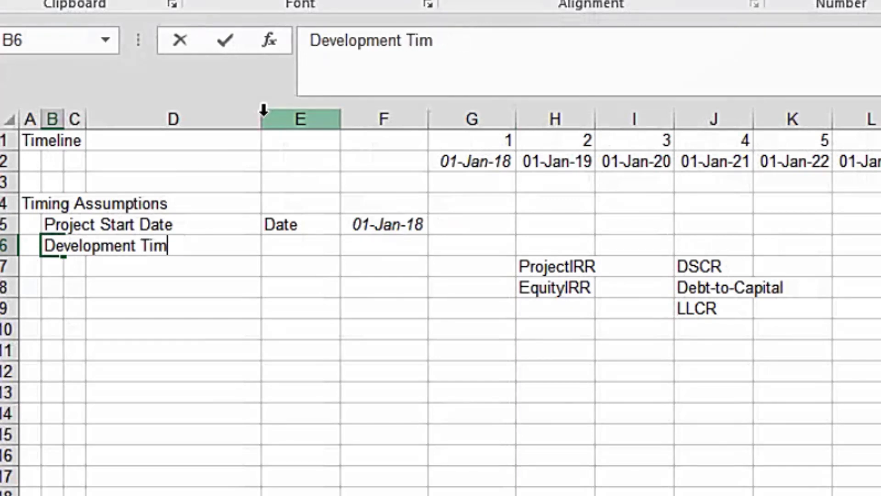
type("ing")
key("Return")
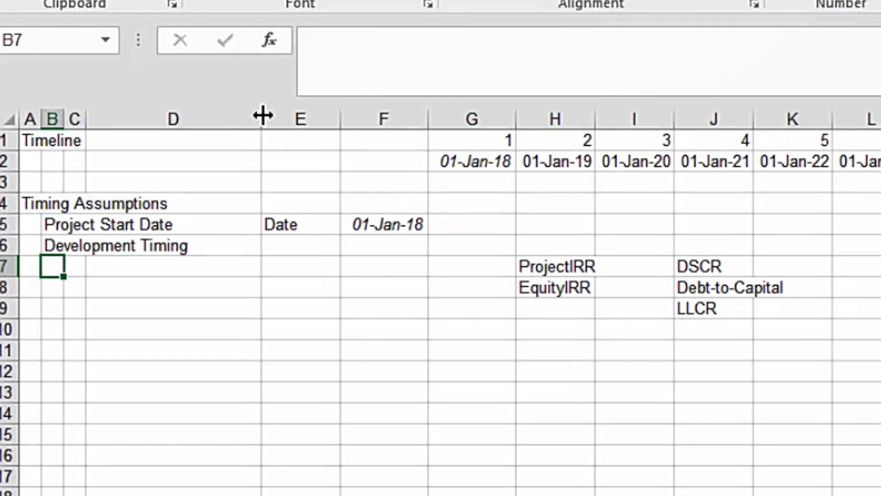
Enter the unit Year in cell E6 and the value 2 in cell F6 for Development Timing.
key("Right")
key("Right")
key("Right")
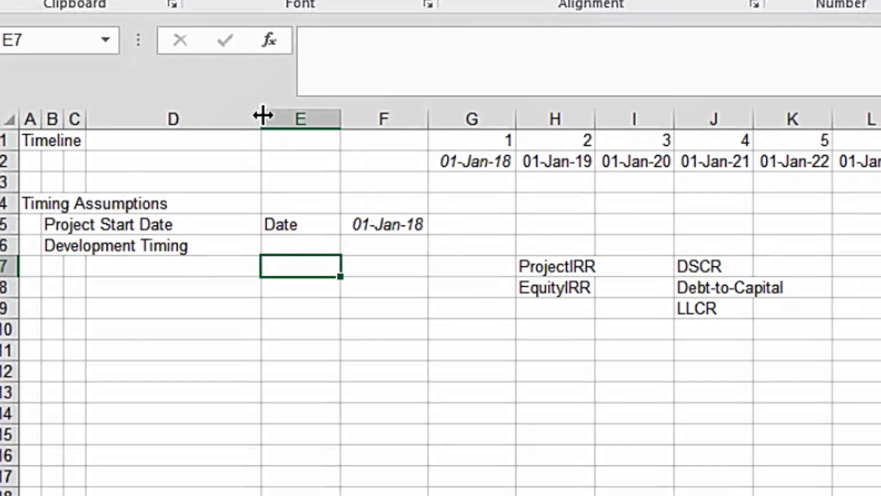
key("Up")
type("Year")
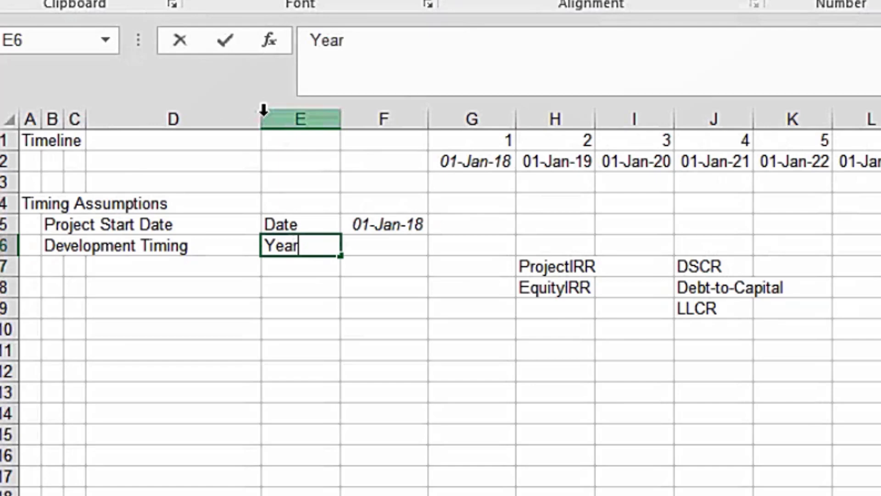
key("Right")
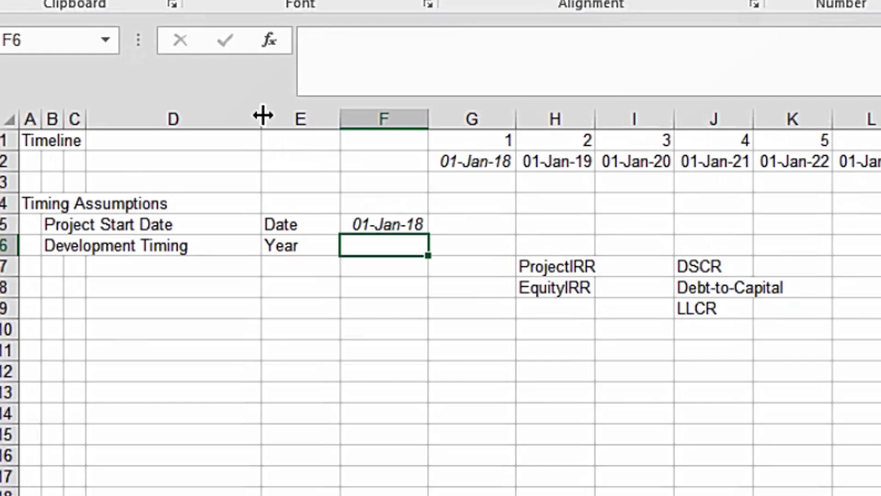
type("2")
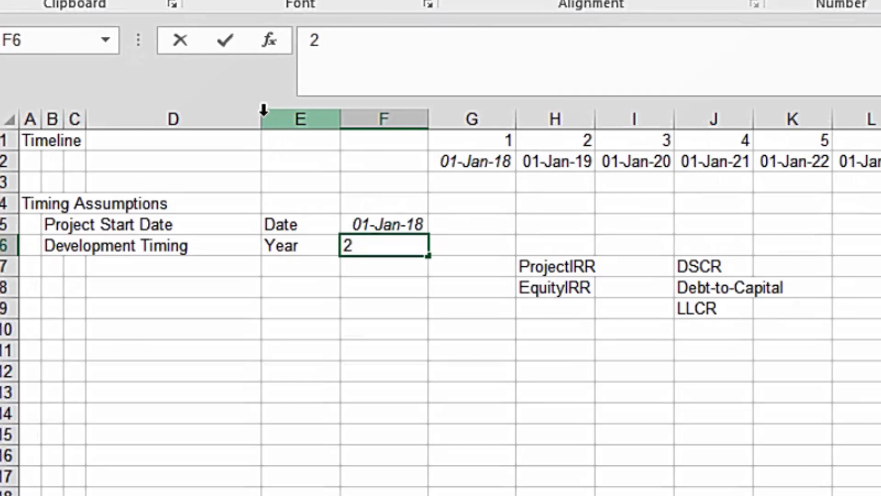
key("Return")
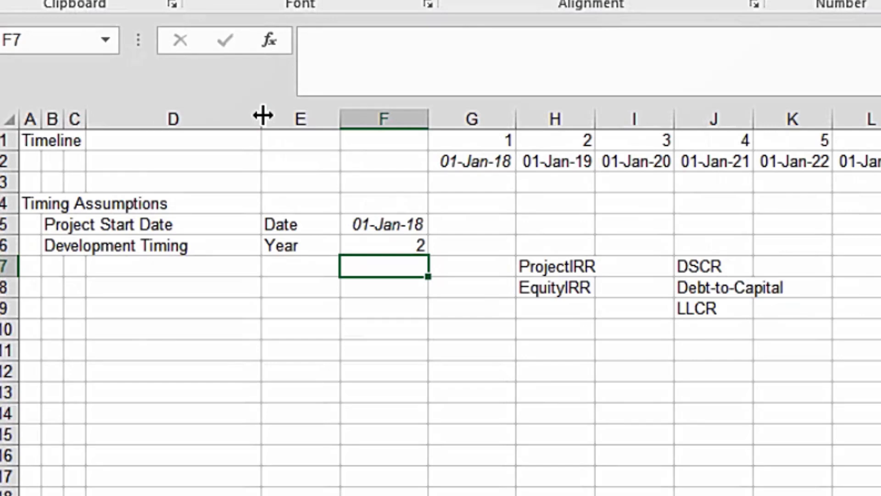
Enter the label Financial Close Date in cell B7, directly below Development Timing.
key("Left")
key("Left")
key("Left")
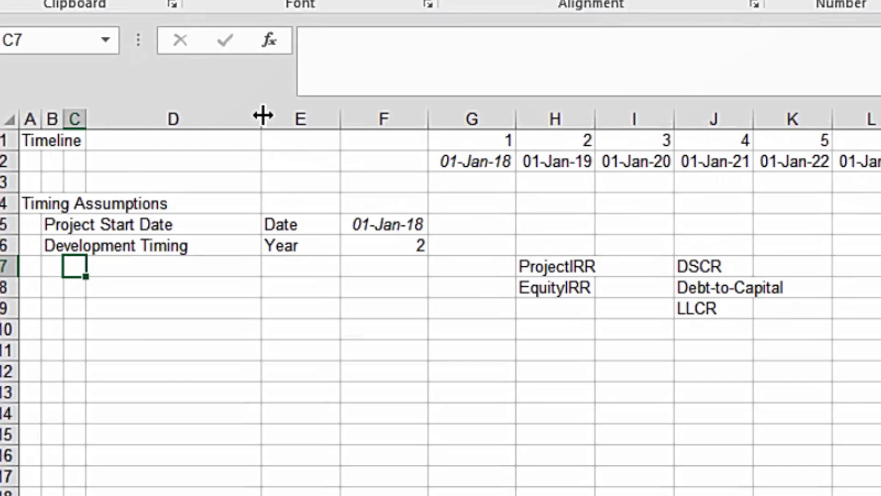
key("Left")
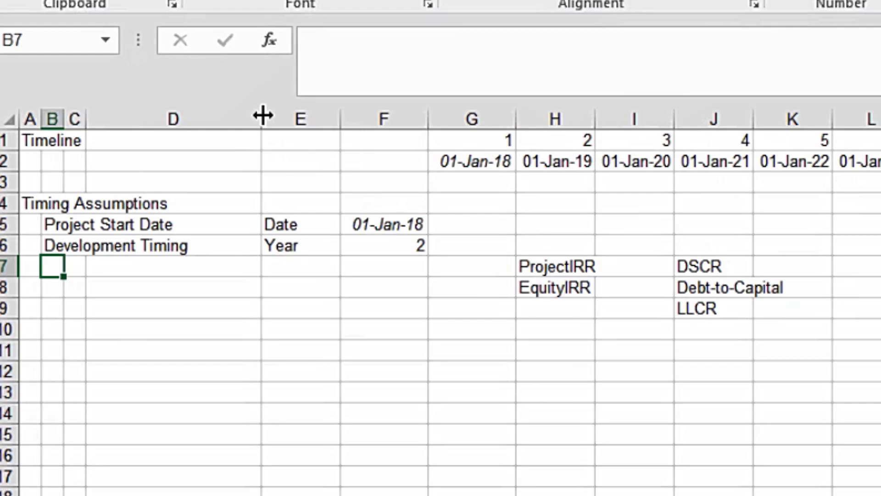
type("Financia")
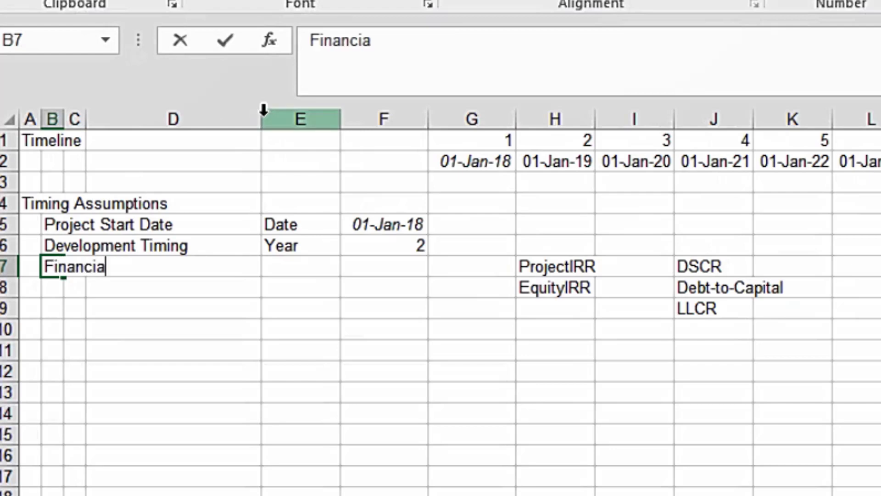
type("l Close ")
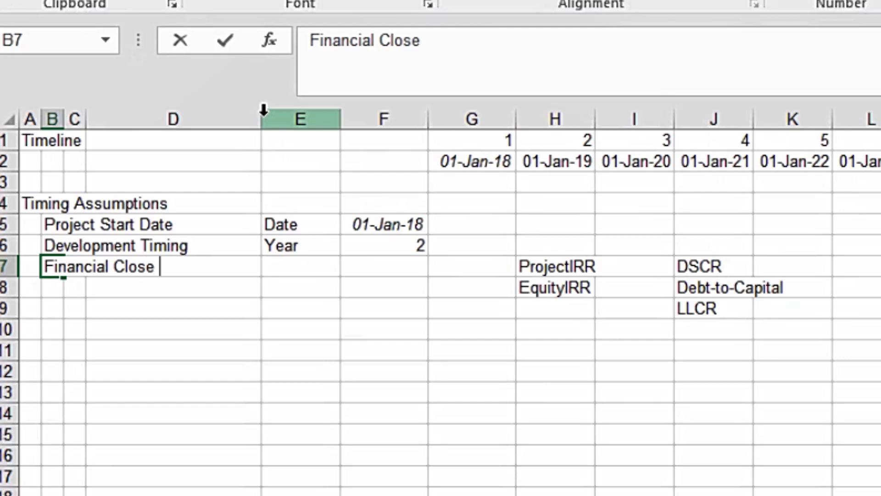
type("Date")
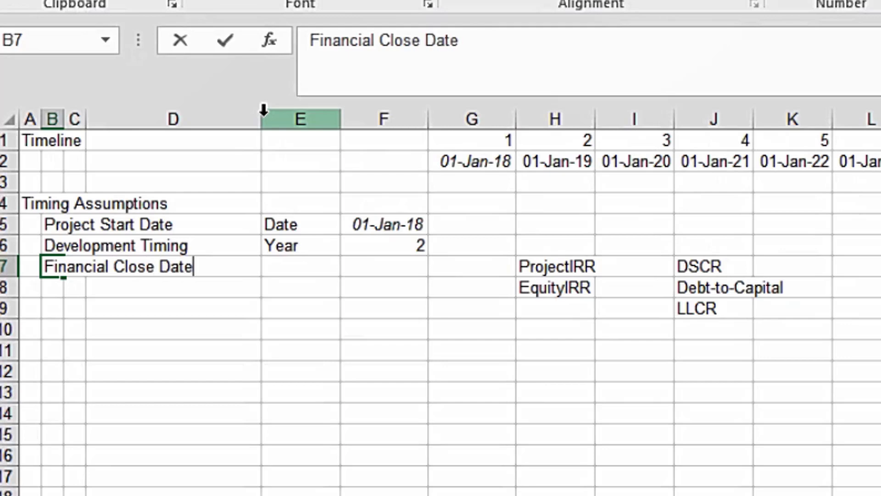
Enter the unit Date in cell E7 for the Financial Close Date row.
key("Tab")
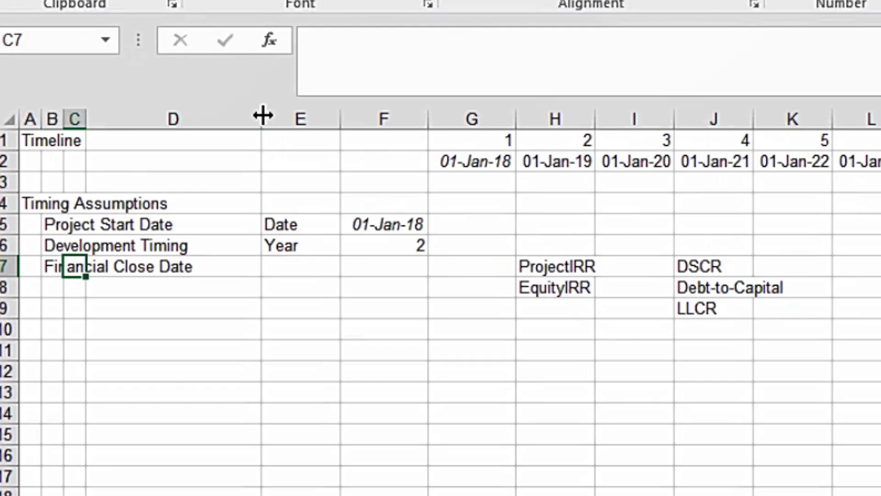
key("Tab")
key("Tab")
key("Tab")
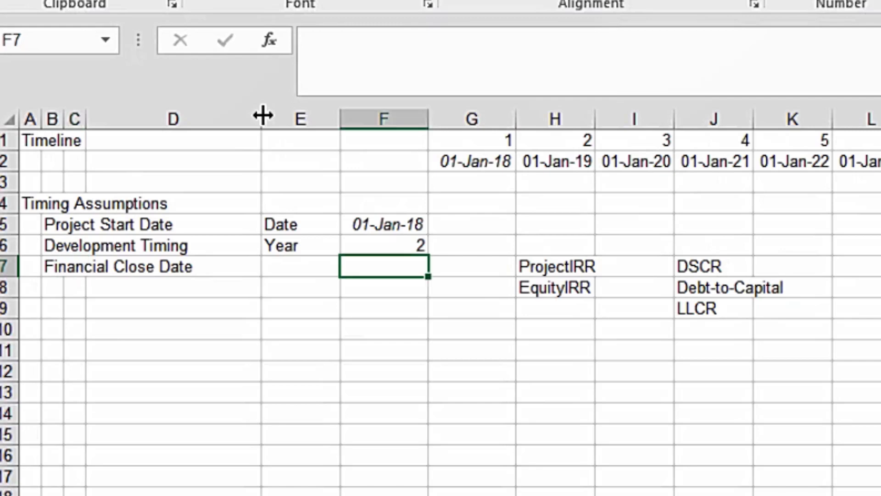
key("Left")
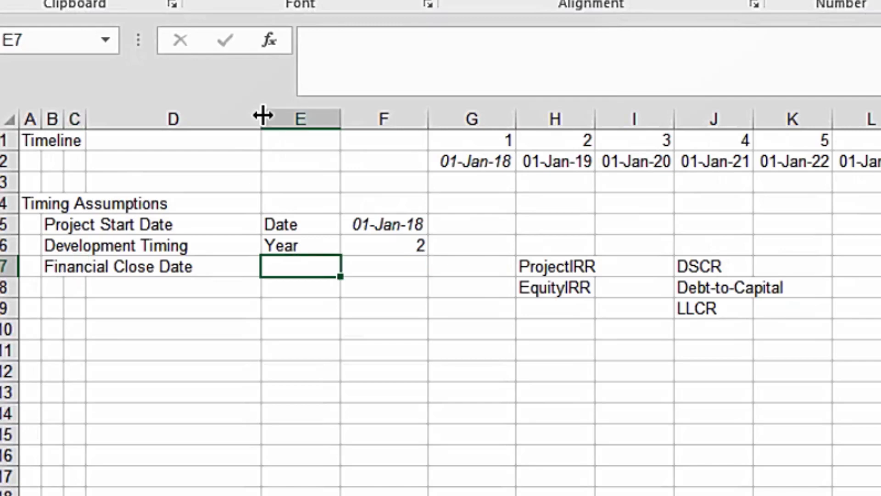
type("Date")
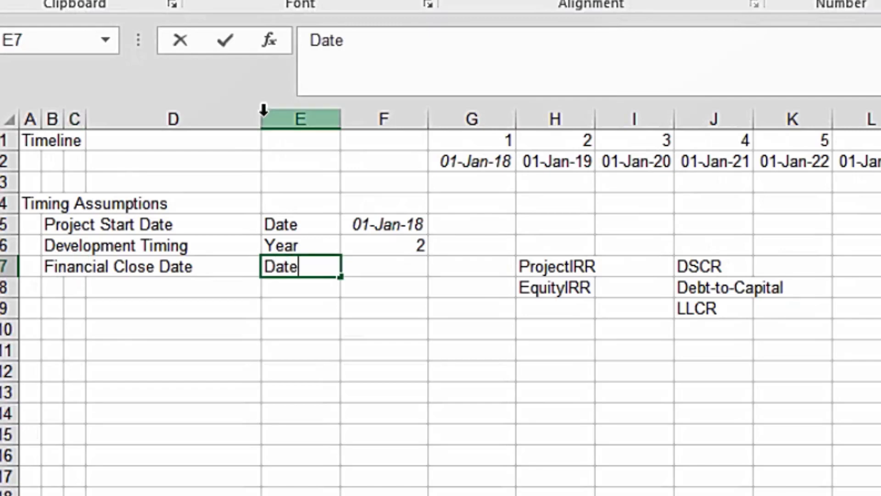
key("Tab")
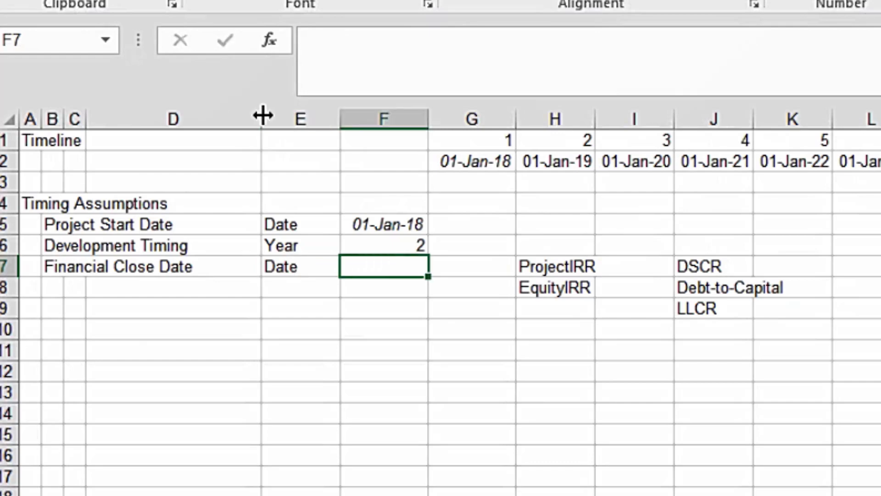
Calculate the financial close date in F7 with =EDATE(F5,12*F6) and format the cell as a dd-mmm-yy date.
type("=")
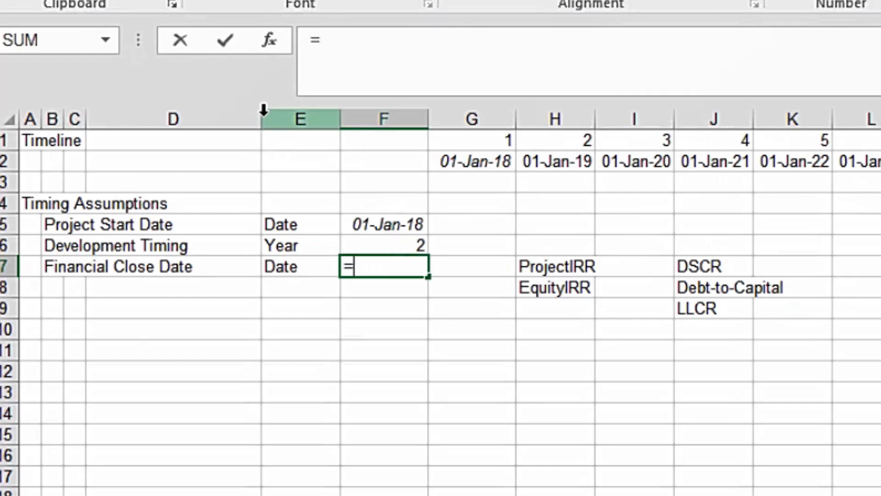
type("ed")
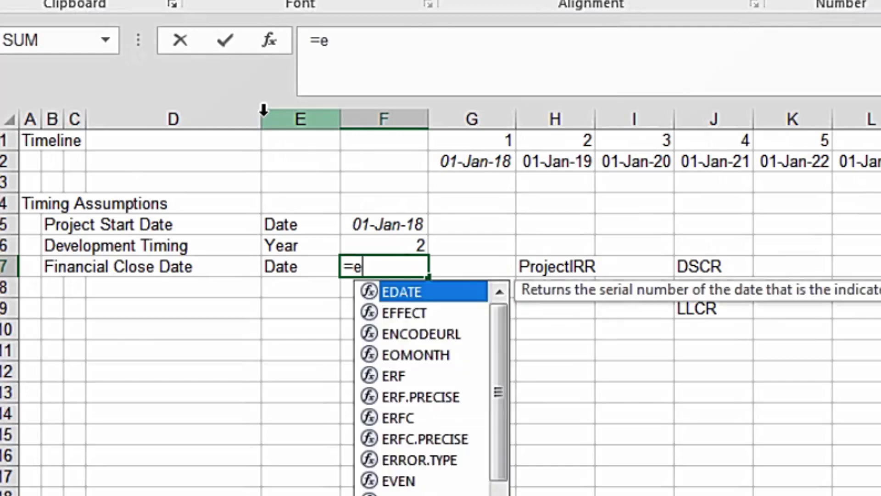
double_click(398, 292)
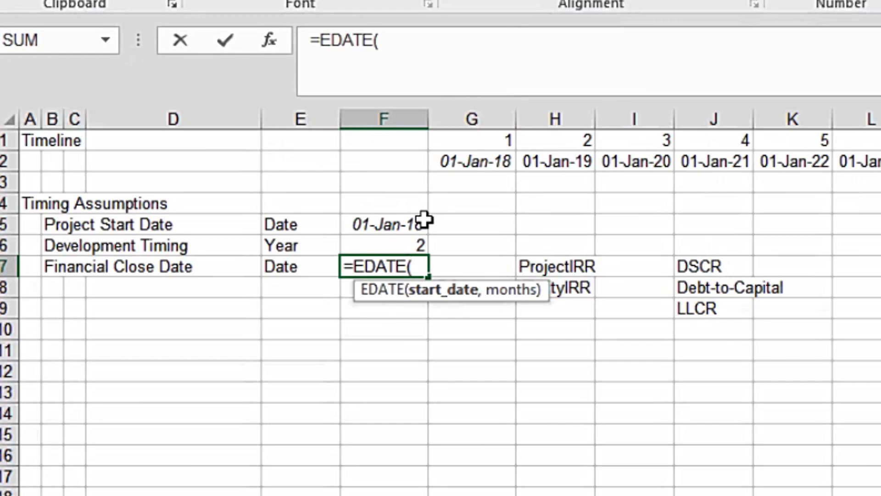
left_click(381, 220)
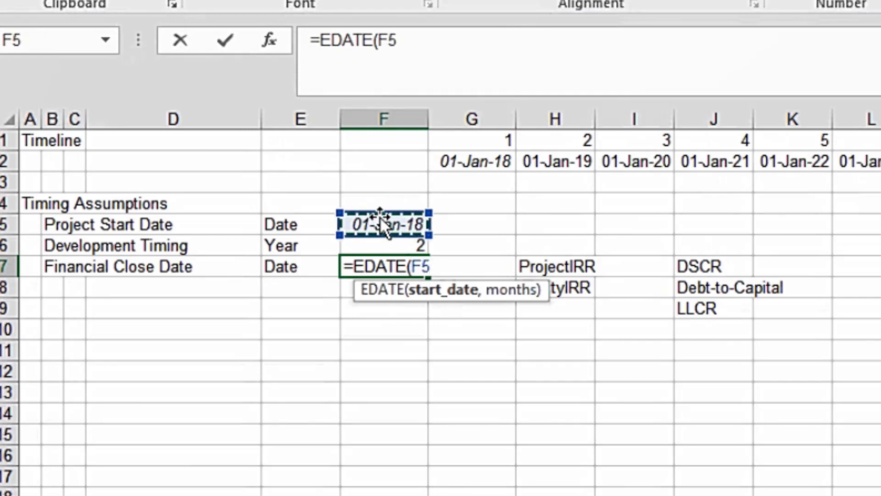
type(",12")
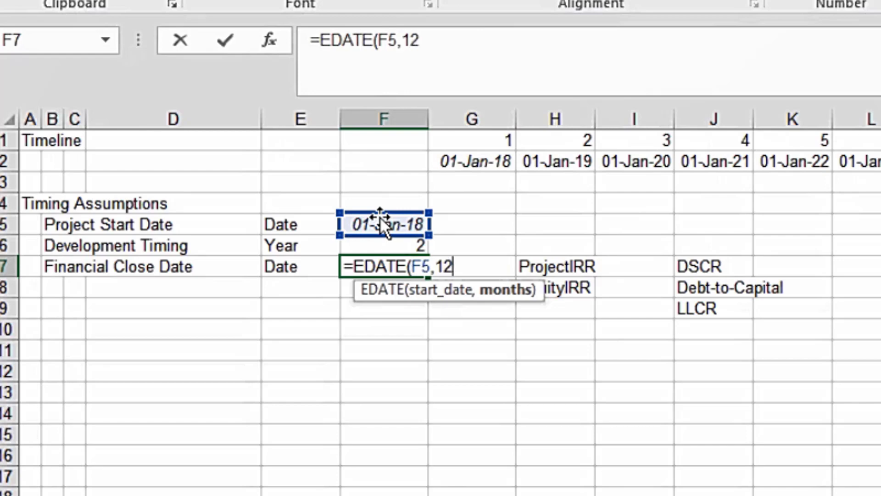
key("BackSpace")
key("BackSpace")
type("12*2)")
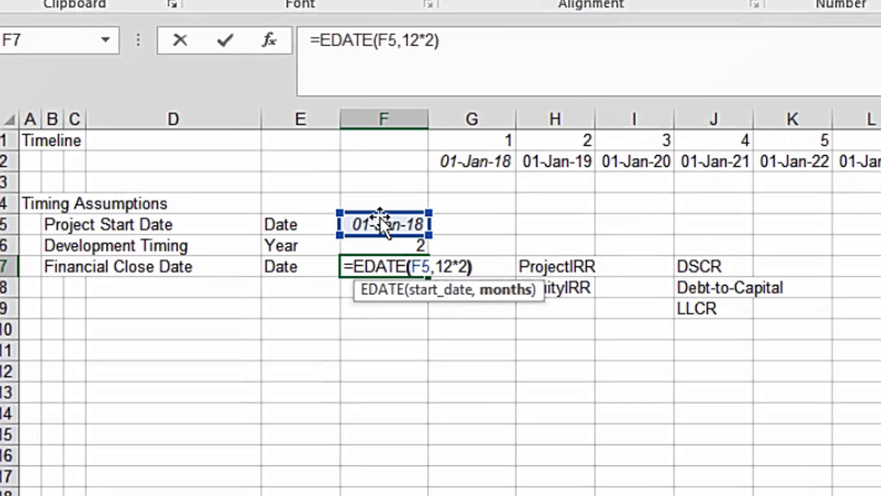
key("BackSpace")
key("BackSpace")
left_click(380, 247)
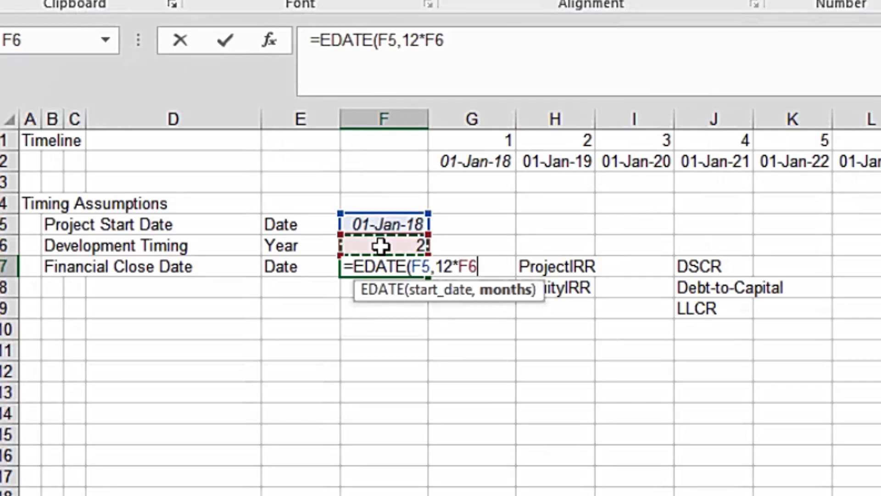
type(")")
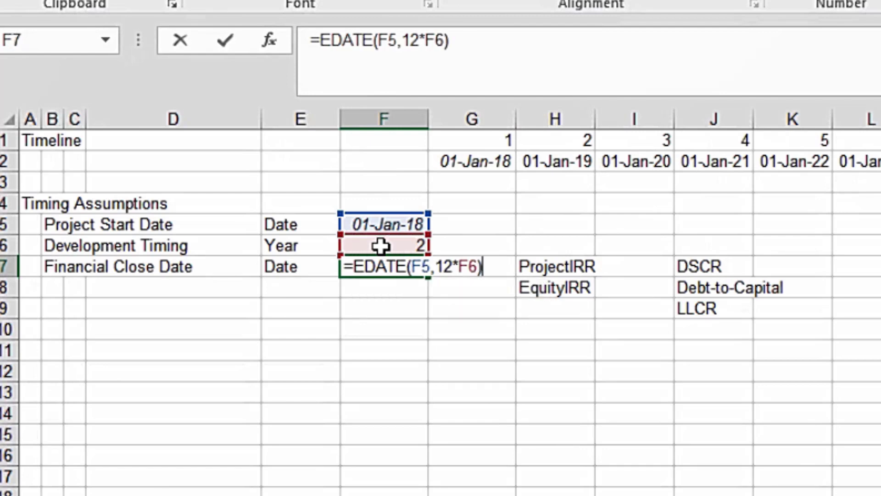
key("ctrl+Return")
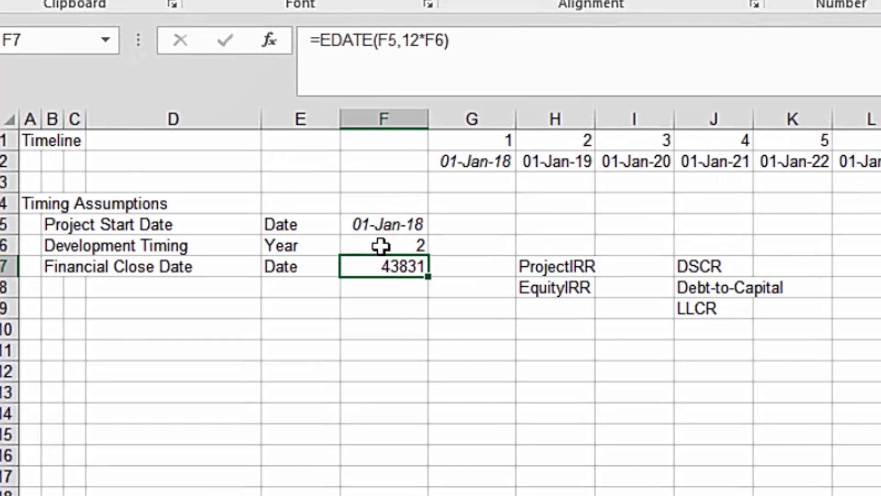
key("ctrl+shift+3")
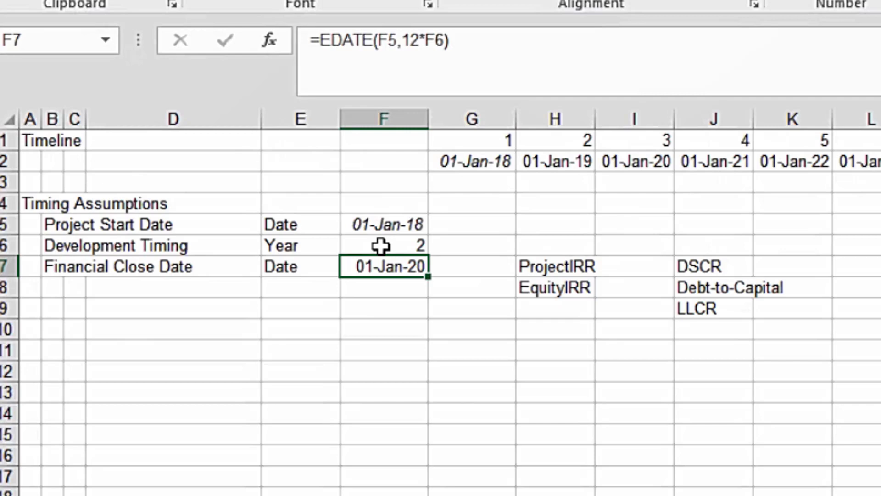
On the blank Sheet2, enter the label Development Years in cell A1.
key("ctrl+Page_Down")
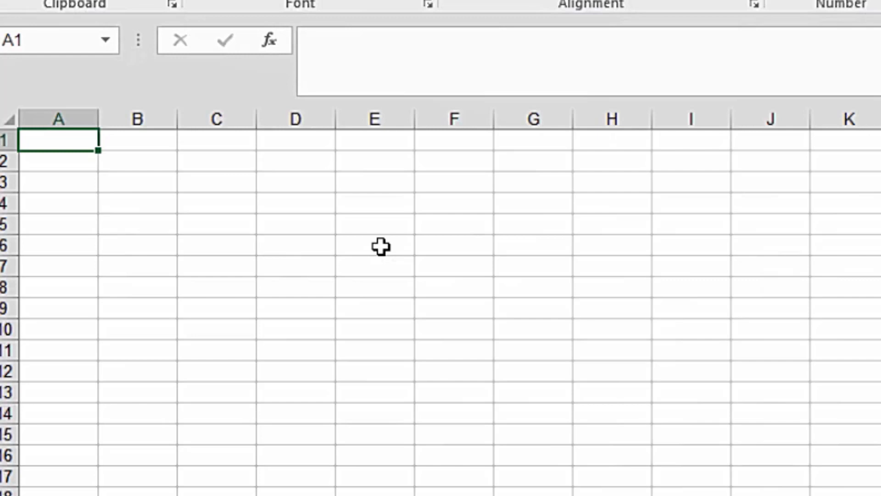
type("D")
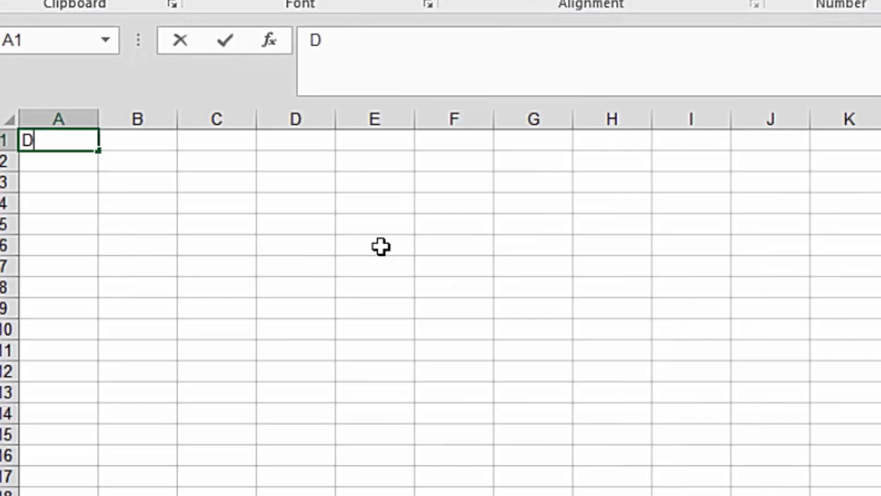
type("evelopment ")
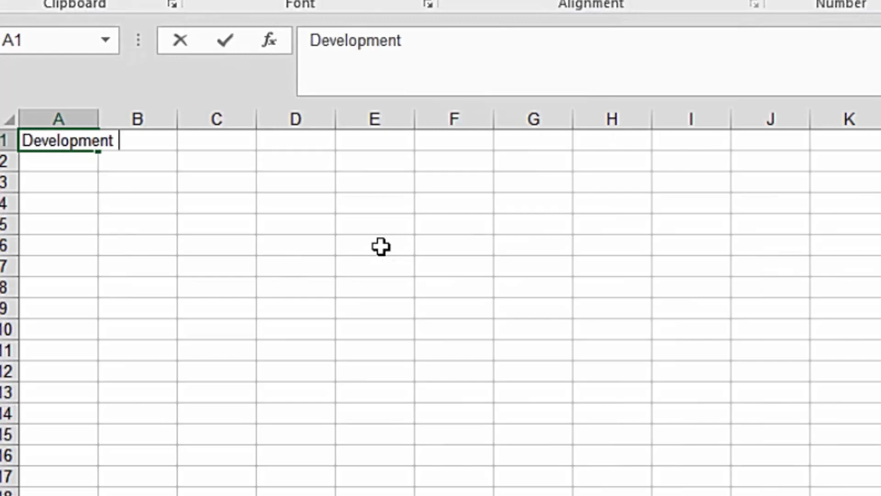
type("Years")
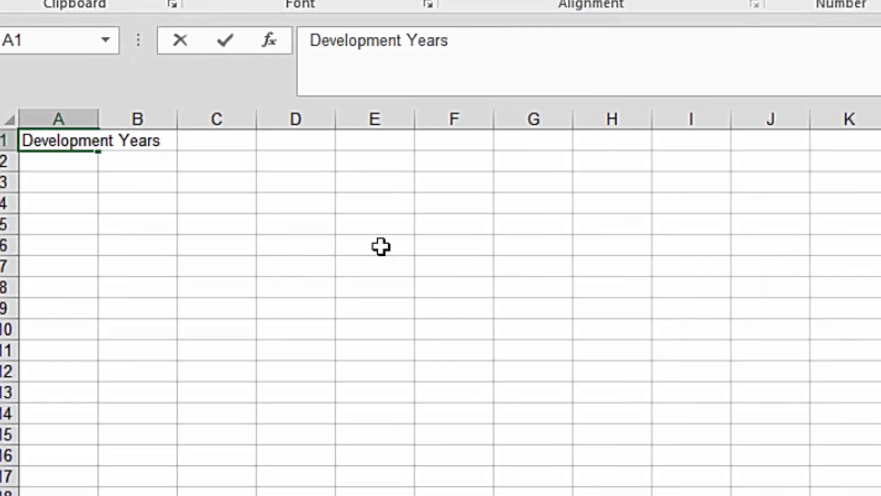
key("Return")
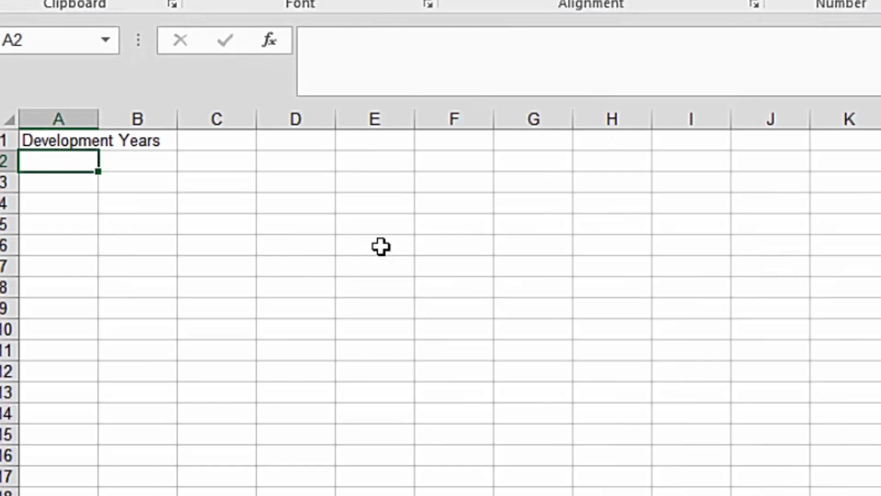
Enter the value 2 in cell C1 beside the Development Years label on Sheet2.
key("Right")
key("Right")
key("Down")
key("Up")
key("Up")
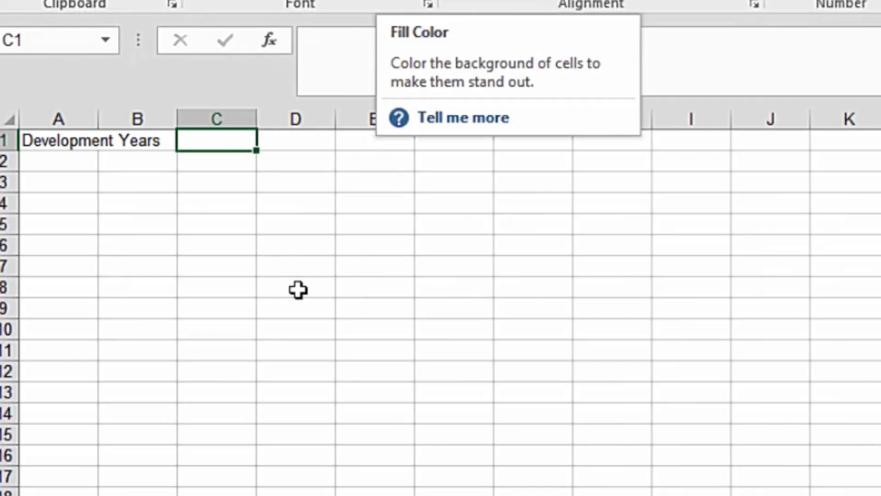
type("2")
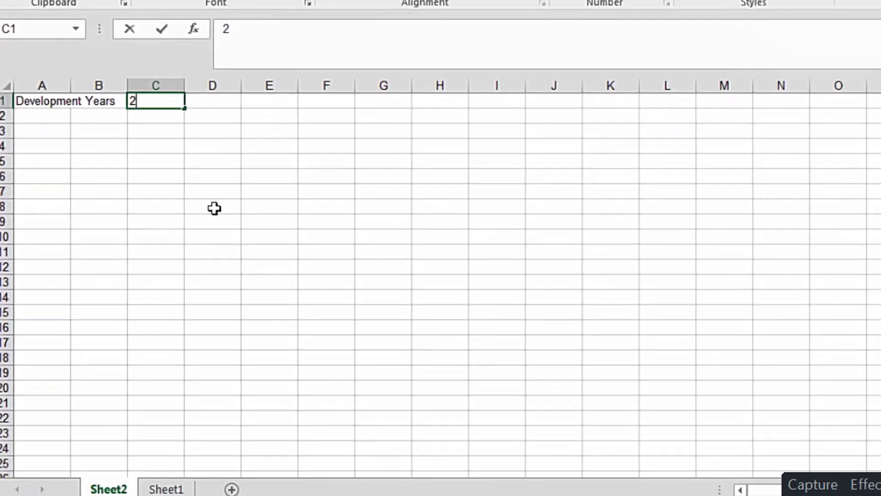
key("ctrl+Return")
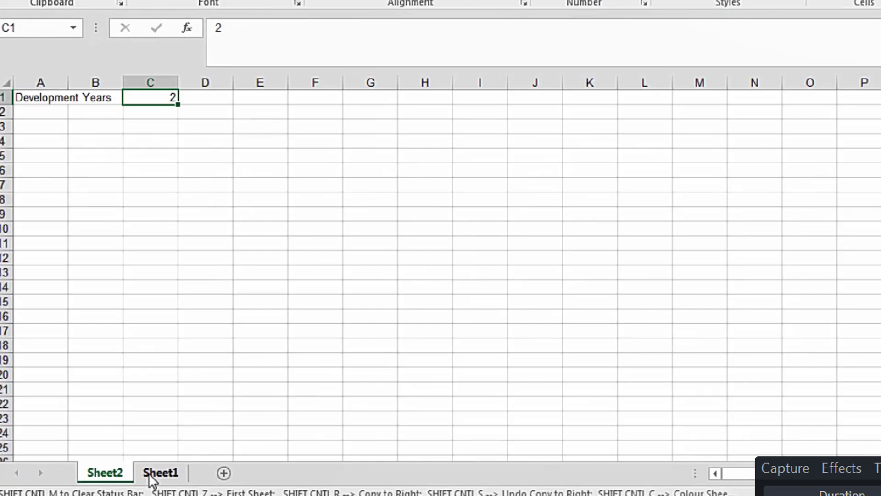
right_click(109, 473)
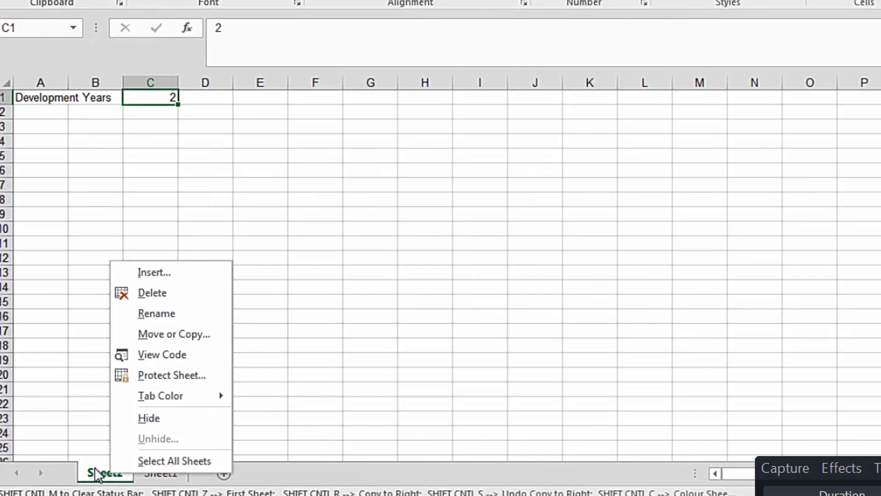
left_click(97, 475)
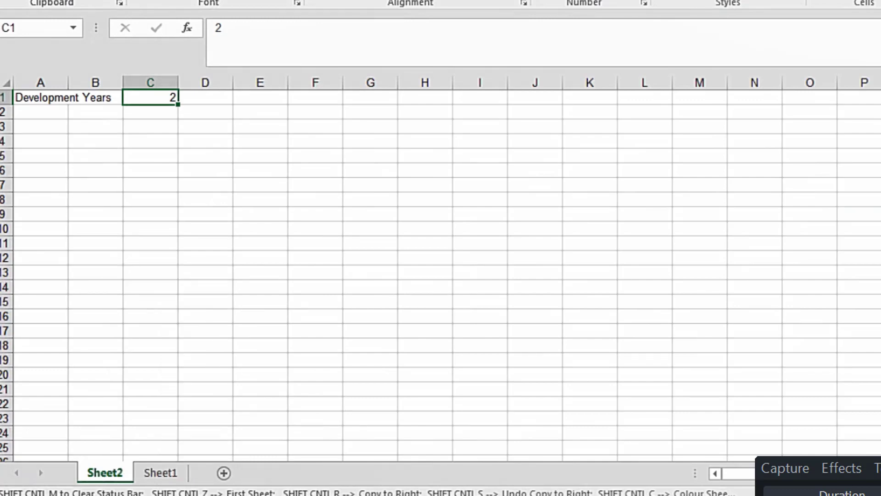
key("alt+h")
key("h")
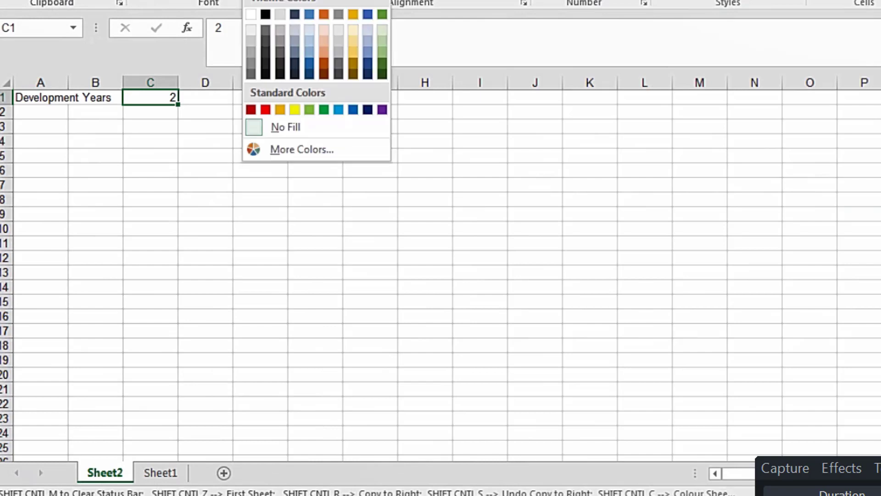
left_click(266, 110)
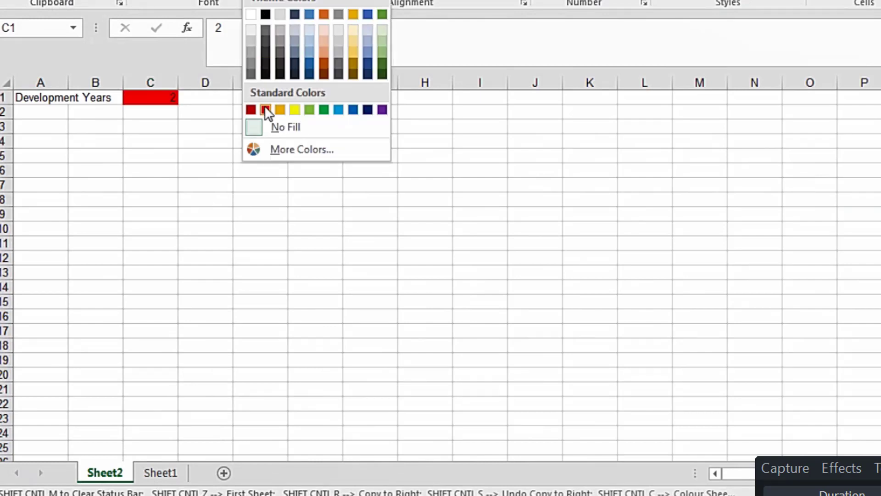
left_click(108, 473)
Set the tab color of Sheet2 to the standard red.
right_click(108, 475)
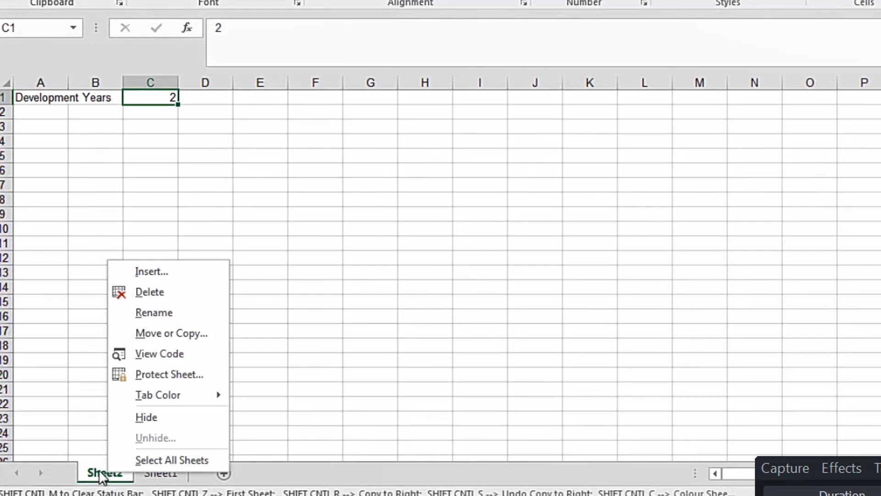
mouse_move(164, 395)
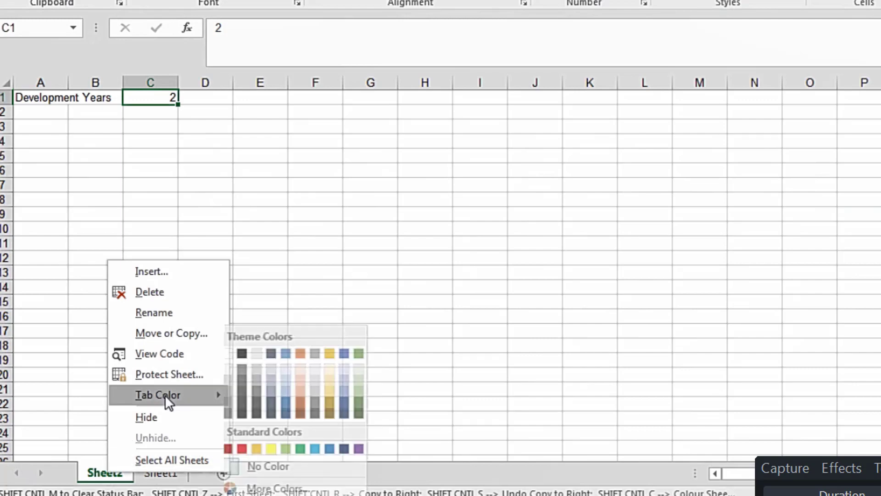
left_click(251, 444)
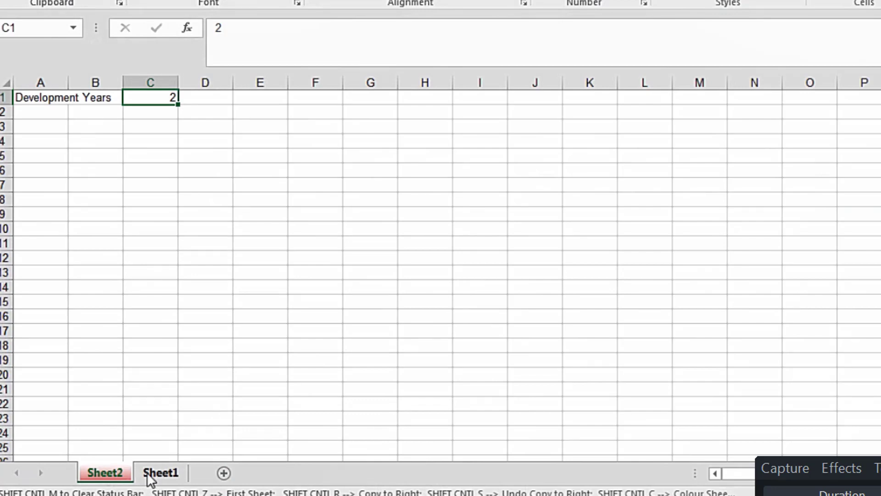
Rename Sheet2 as Data Book.
right_click(118, 473)
left_click(198, 307)
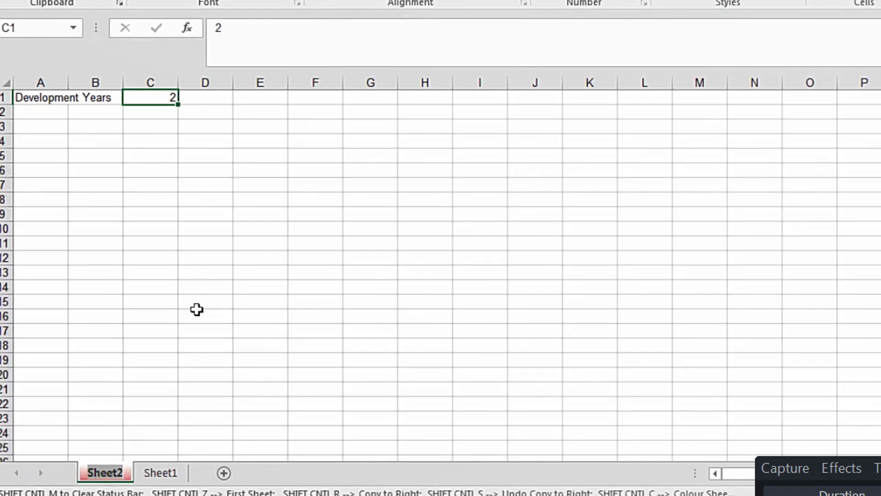
type("DataBoo")
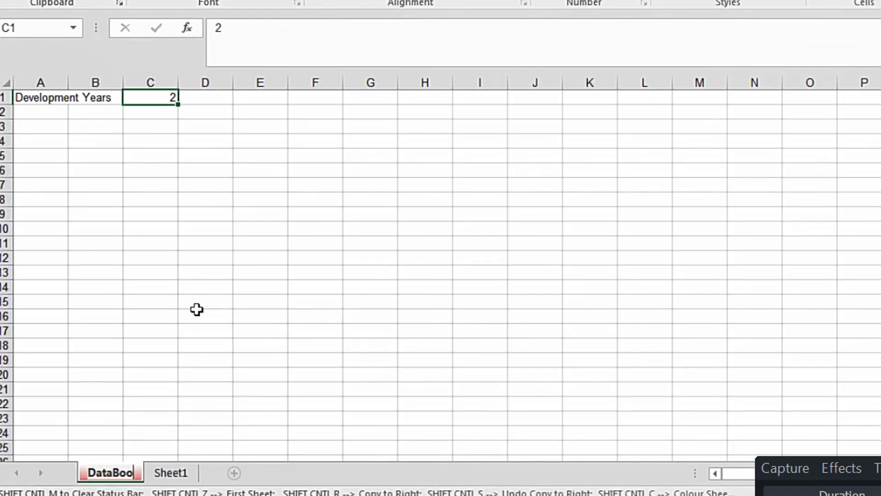
key("BackSpace")
key("BackSpace")
key("BackSpace")
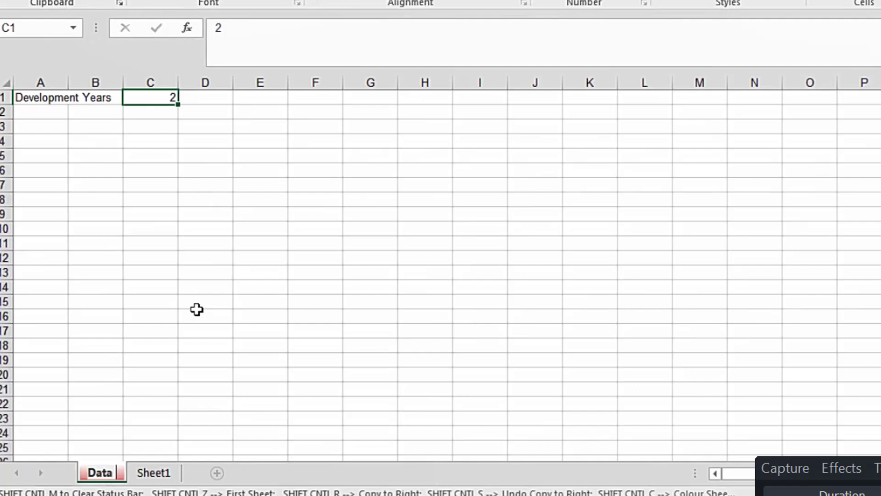
type("Book")
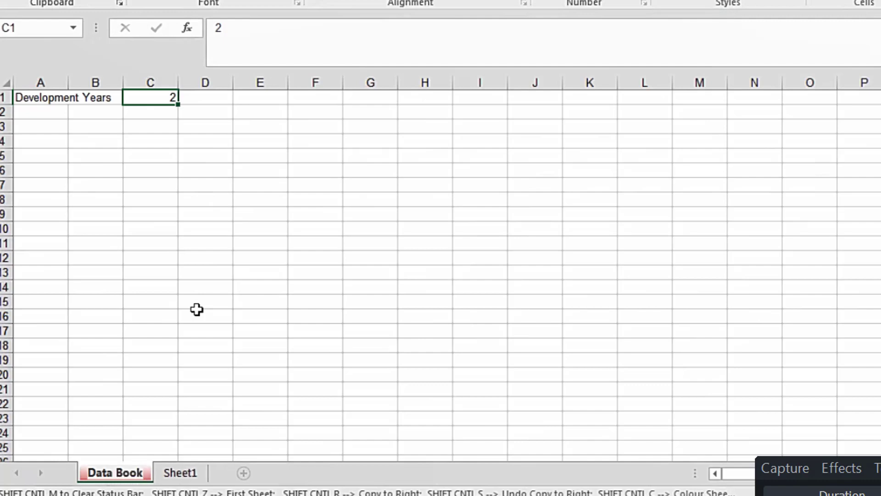
left_click(197, 310)
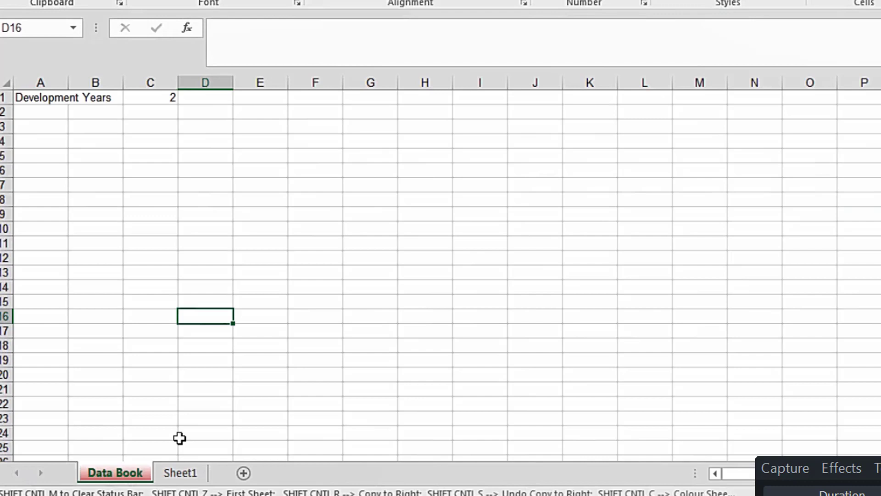
Rename Sheet1 as Financial Model and colour it with the Colour Sheet macro, using the flexible input colour and Title Colour 2.
right_click(180, 473)
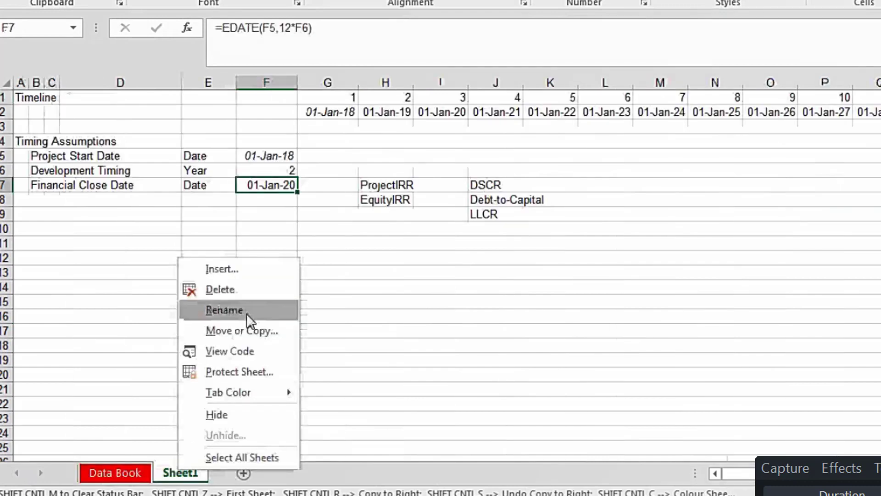
left_click(246, 313)
type("Financial Model")
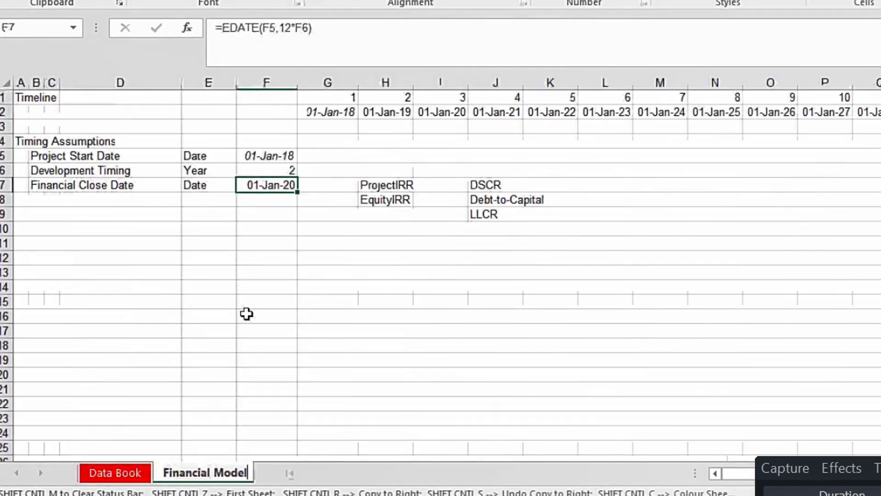
left_click(246, 313)
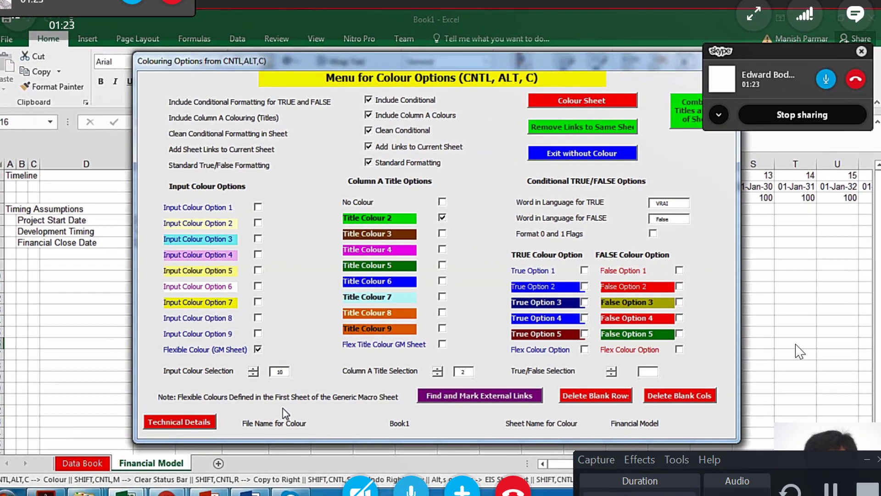
left_click(590, 102)
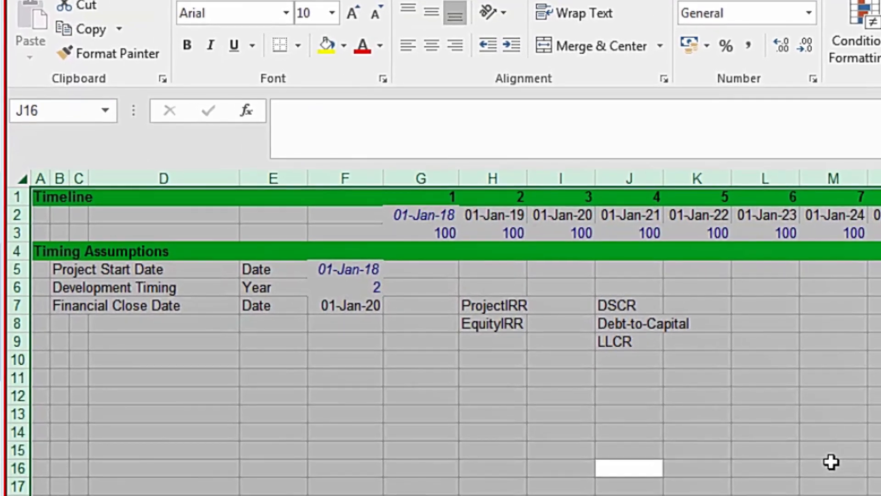
left_click(831, 462)
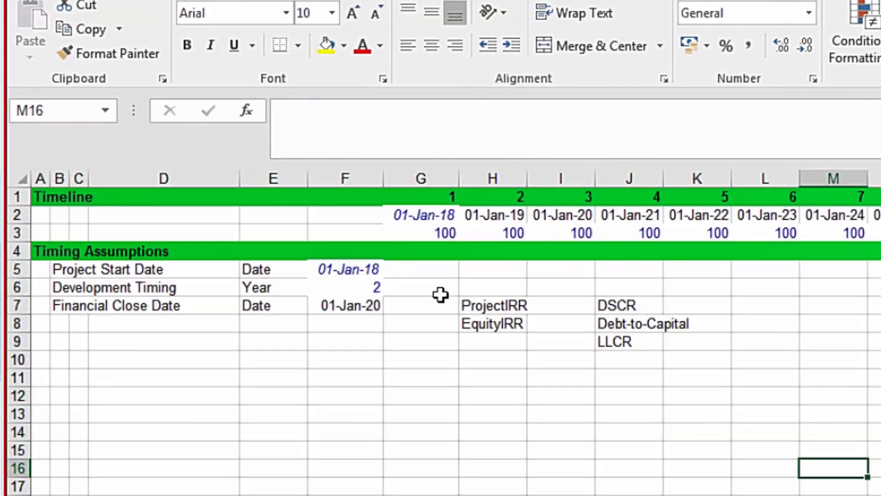
Link the Development Timing value in F6 to cell C1 of the Data Book sheet and rerun the Colour Sheet macro on Financial Model.
left_click(368, 286)
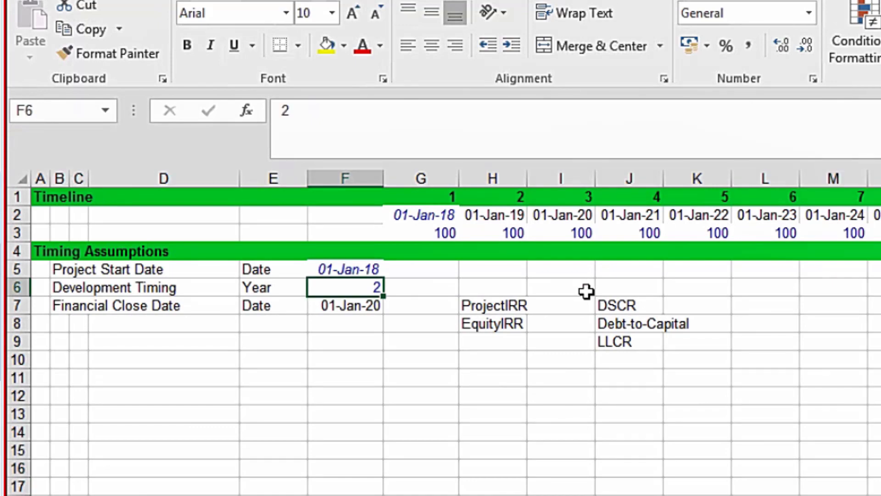
type("=")
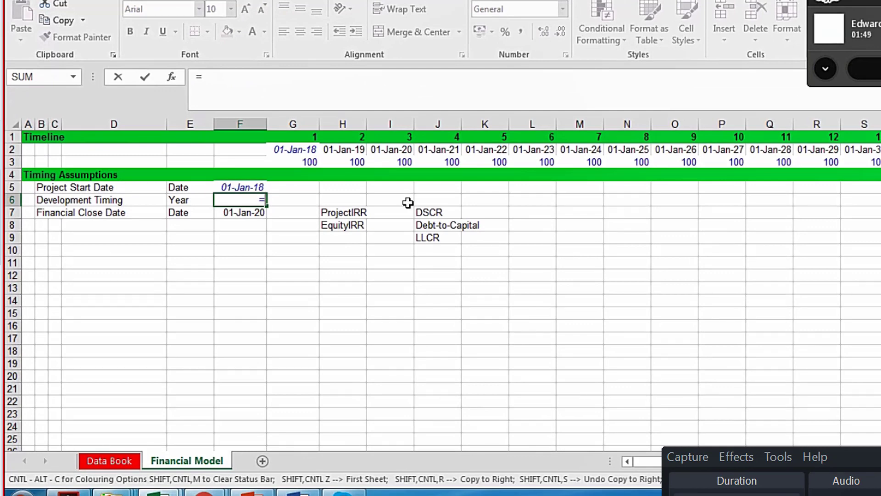
left_click(96, 460)
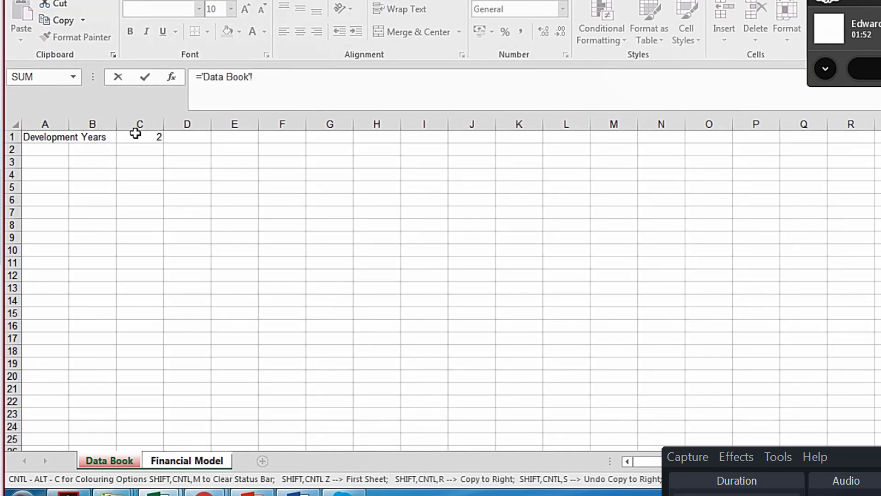
left_click(136, 135)
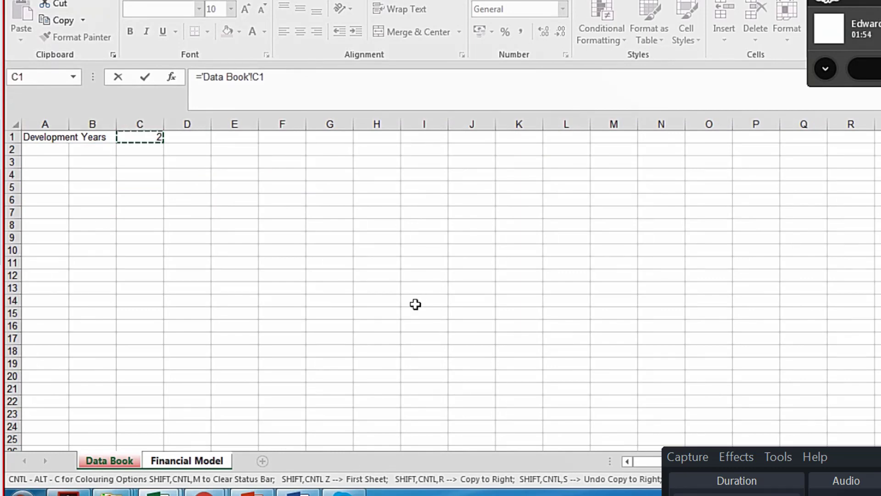
key("Return")
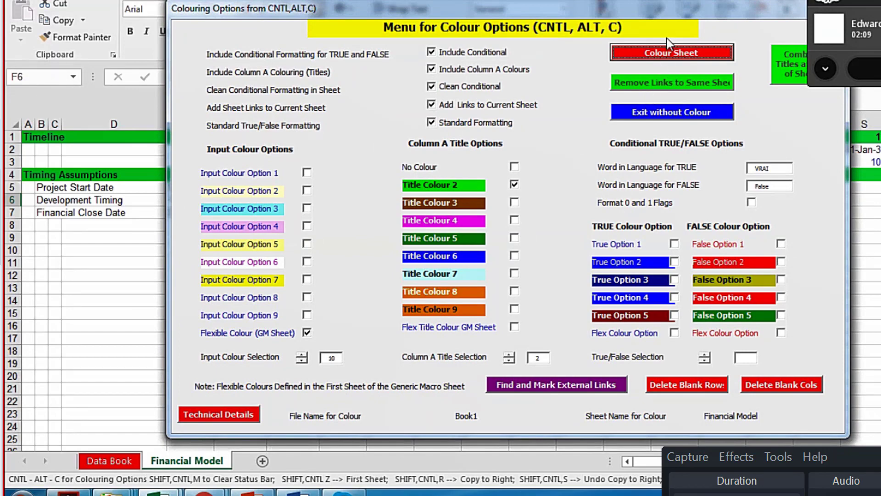
left_click(669, 51)
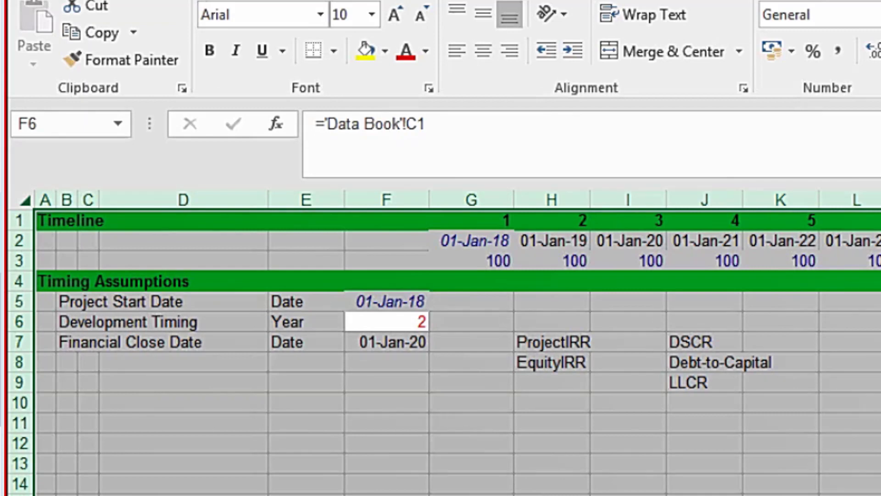
Add a Construction Period row in row 8 with the unit Year in E8 and the value 4 in F8.
left_click(65, 359)
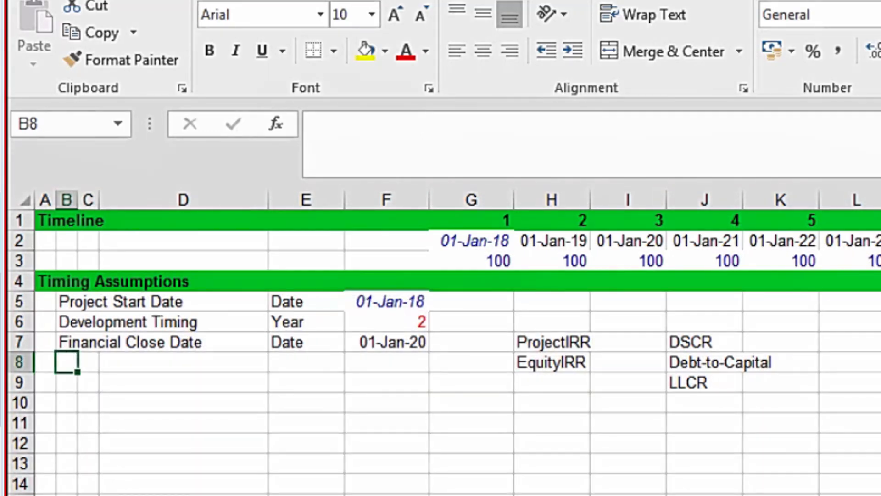
type("Co")
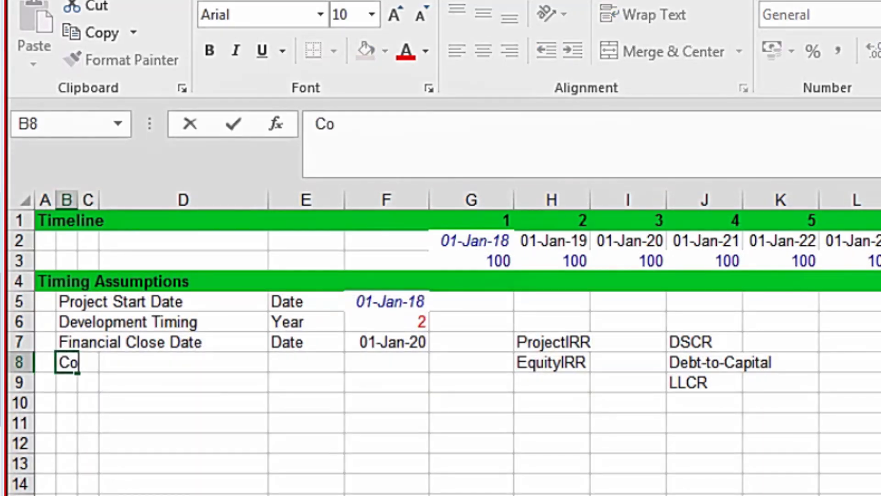
type("nstruction Period")
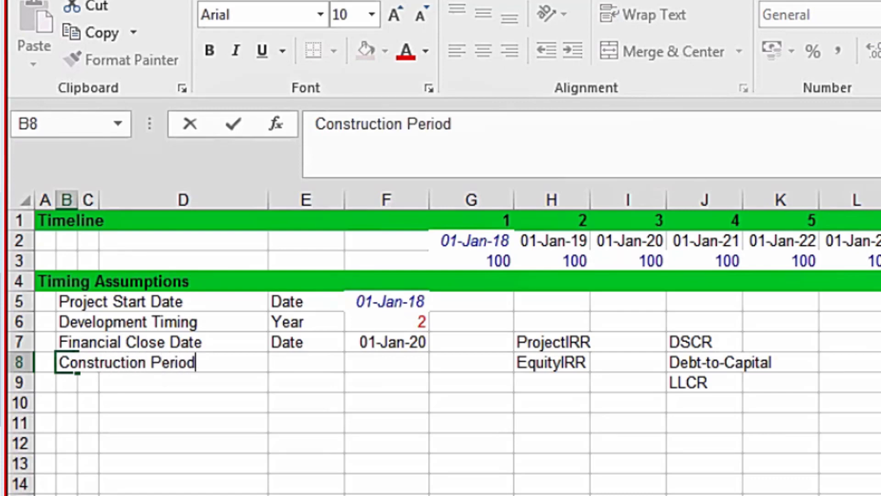
key("Tab")
key("Tab")
key("Tab")
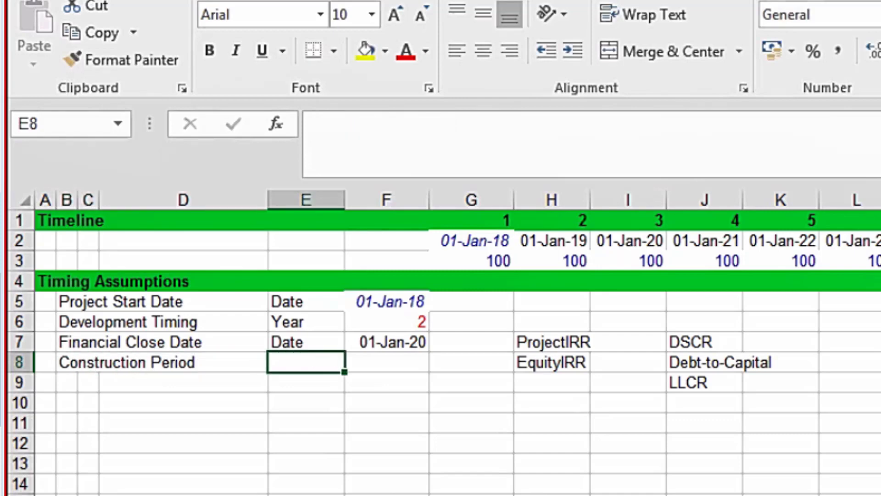
type("Year")
key("Tab")
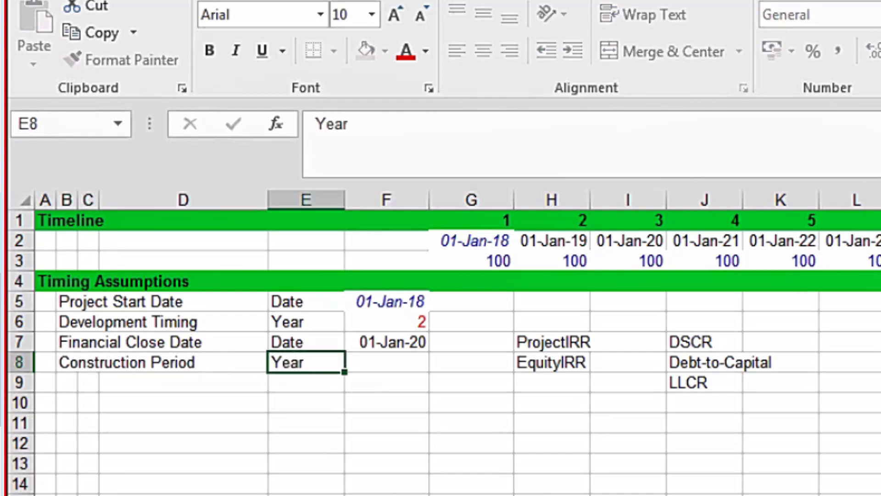
type("4")
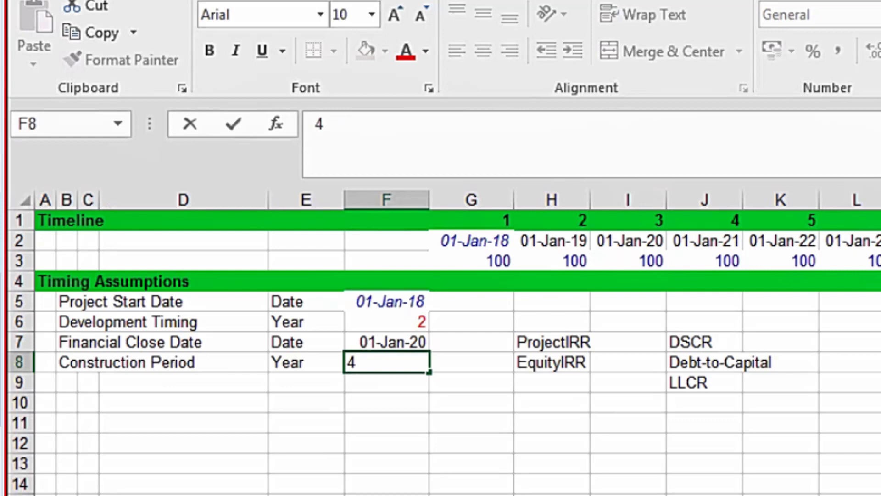
key("ctrl+Return")
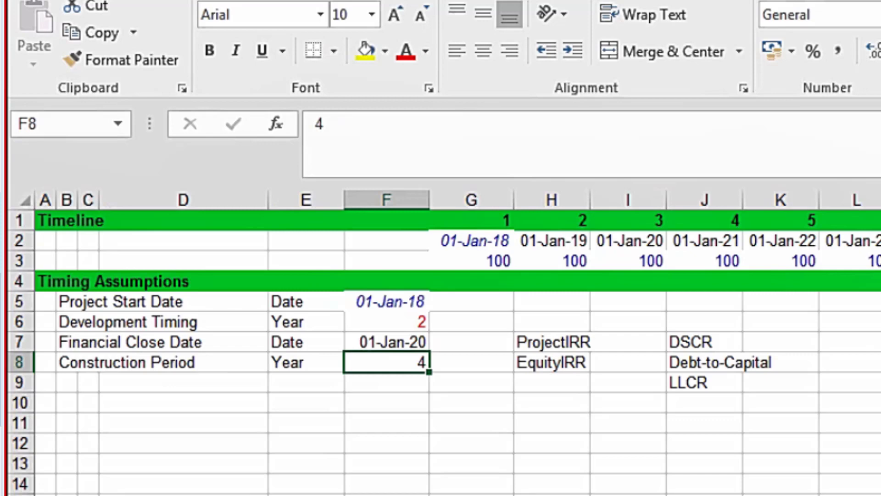
Enter the label Commercial Operation Date in B9 with the unit Date in E9.
key("Down")
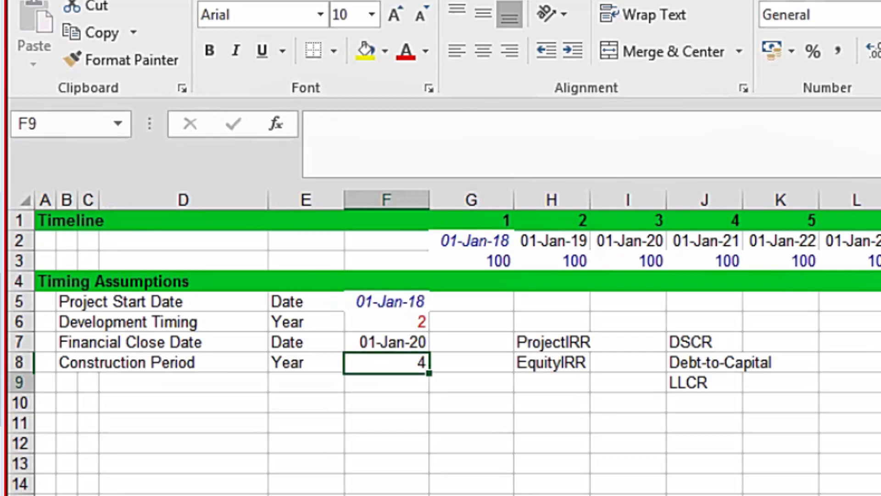
key("Left")
key("Left")
key("Left")
key("Left")
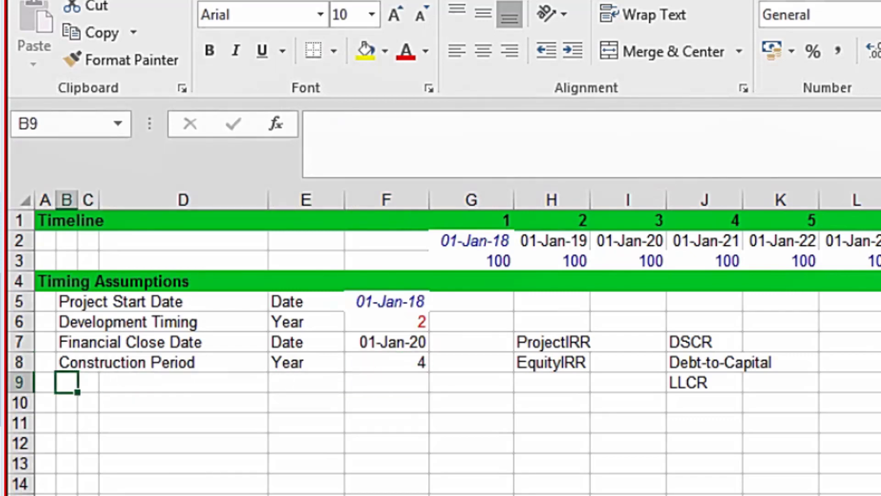
type("Commerci")
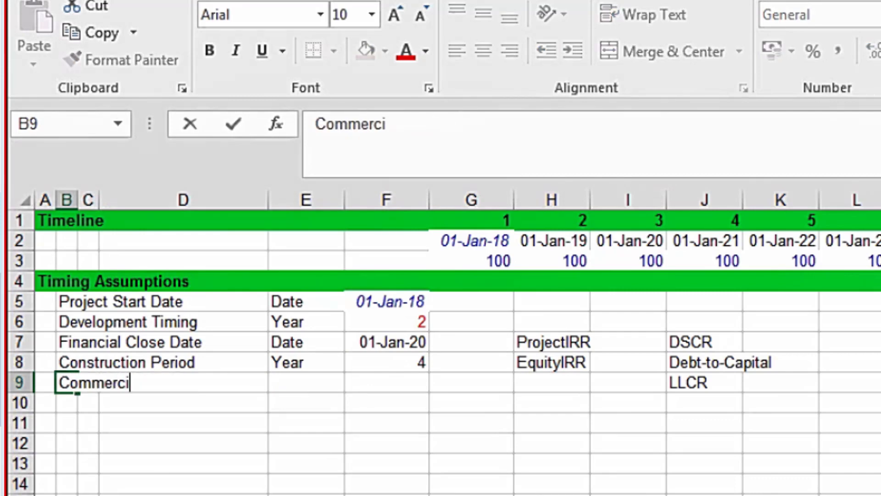
type("al Operat")
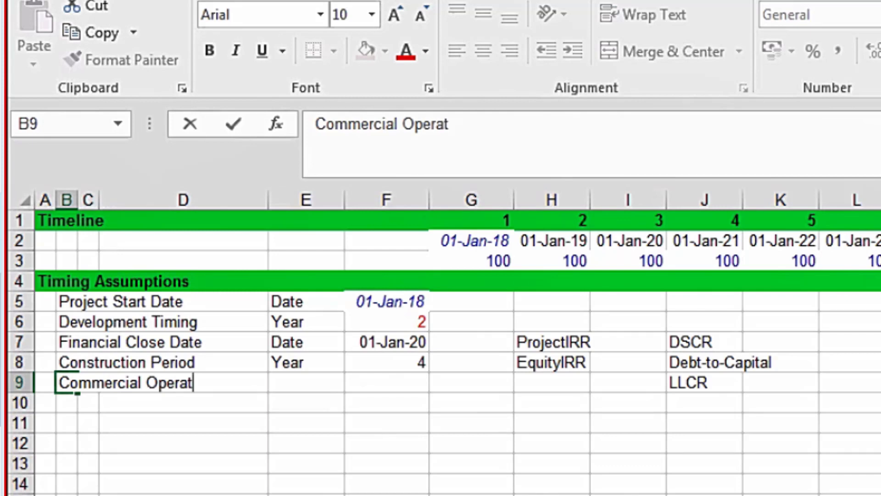
type("ion Date")
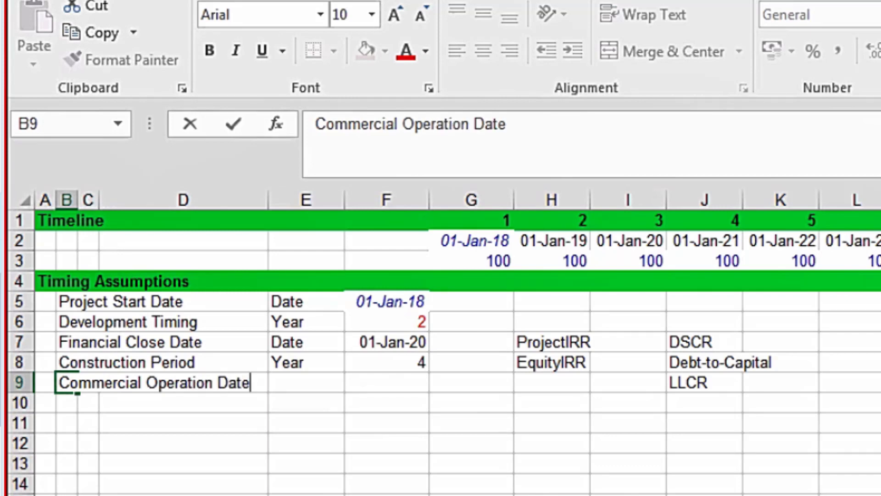
key("Tab")
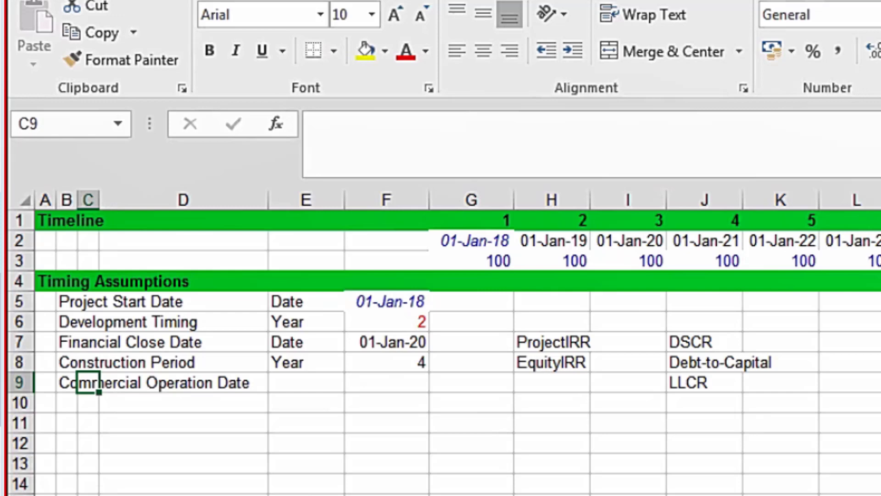
left_click(306, 382)
type("Date")
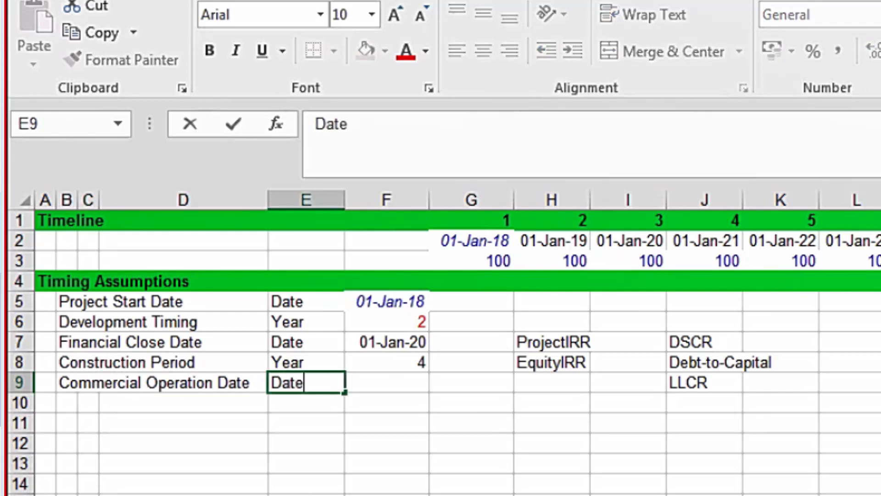
key("Tab")
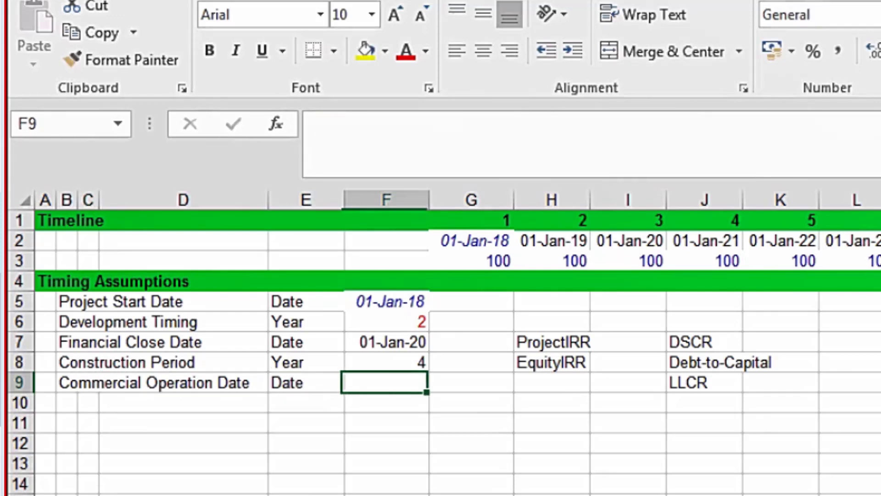
Calculate the Commercial Operation Date in F9 with =EDATE(F7,F8*12) and format the cell as a day-month-year date.
type("=edate")
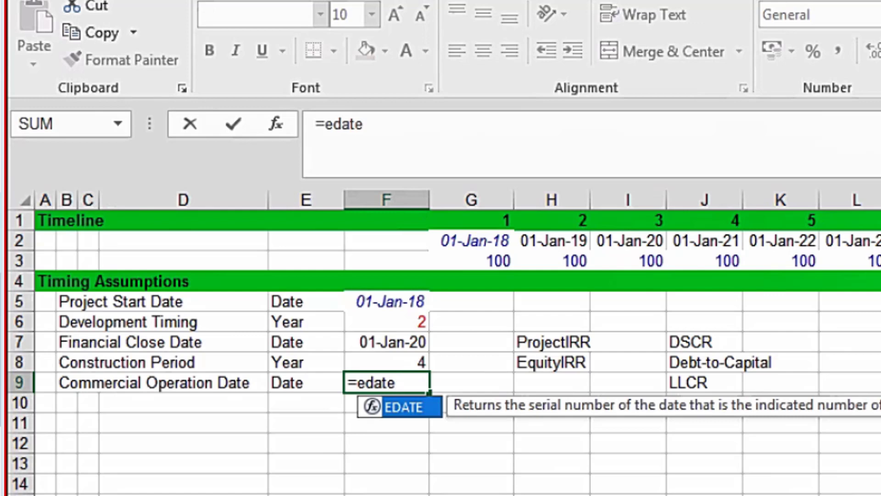
type("(")
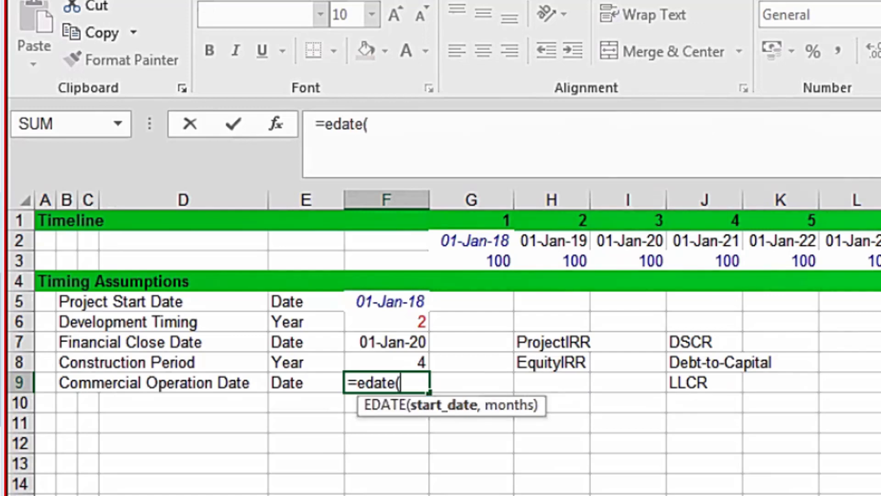
key("Up")
key("Up")
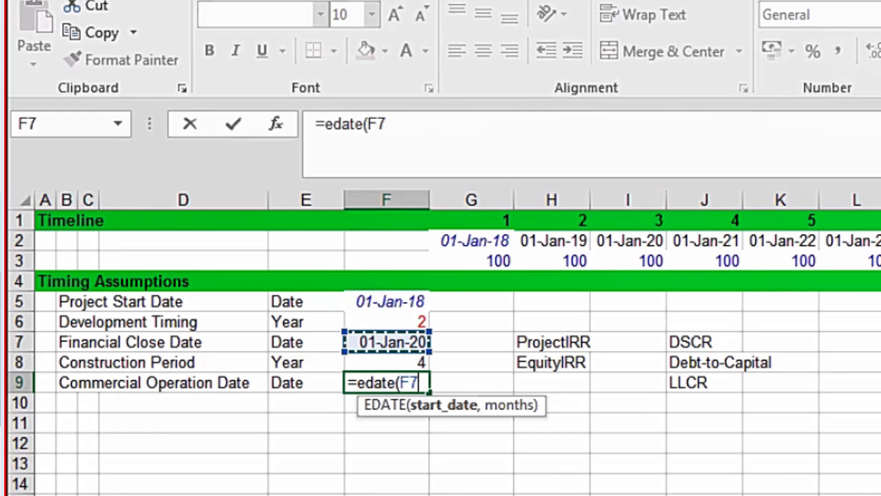
type(",")
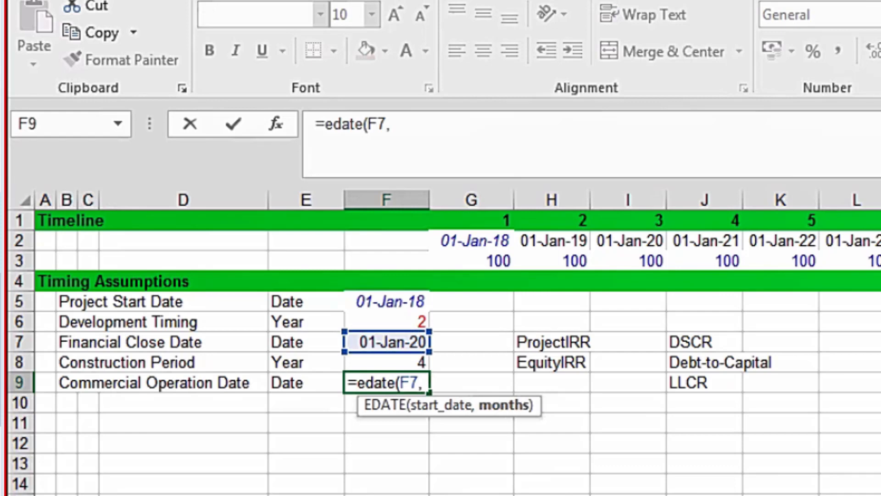
key("Up")
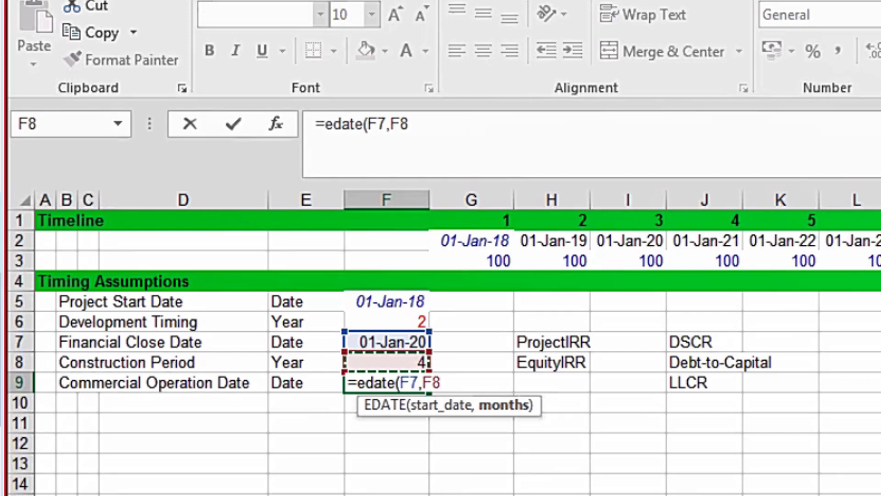
type("*12)")
key("ctrl+Return")
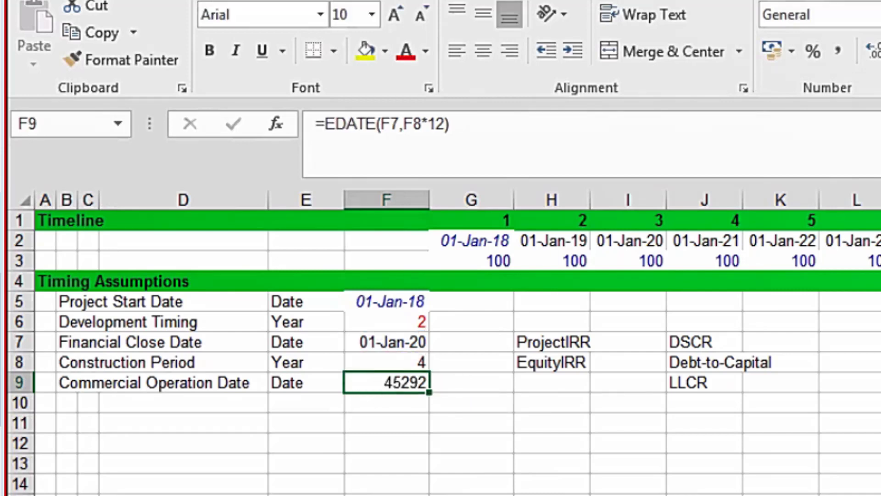
key("ctrl+shift+3")
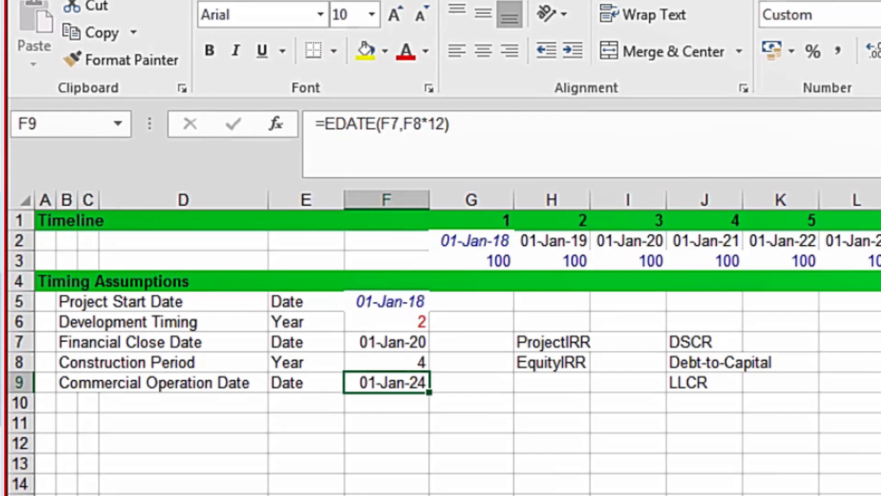
Set the Construction Period in F8 to 5 years.
left_click(386, 362)
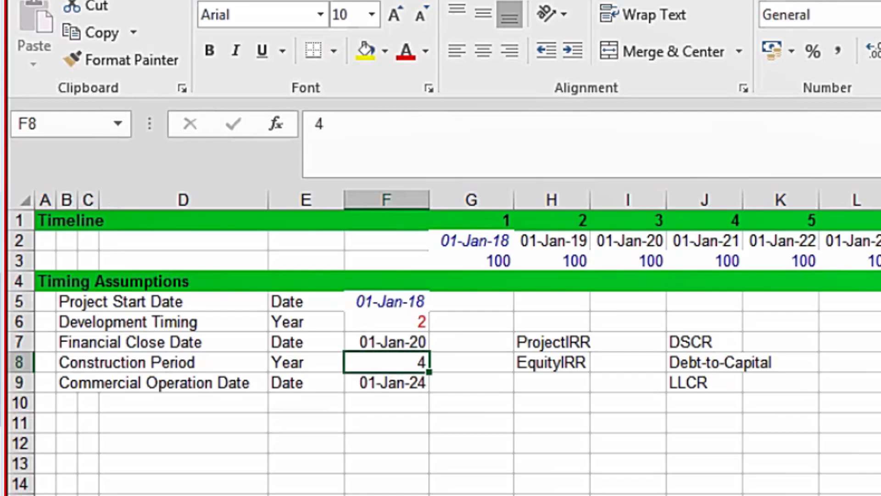
type("5")
key("Return")
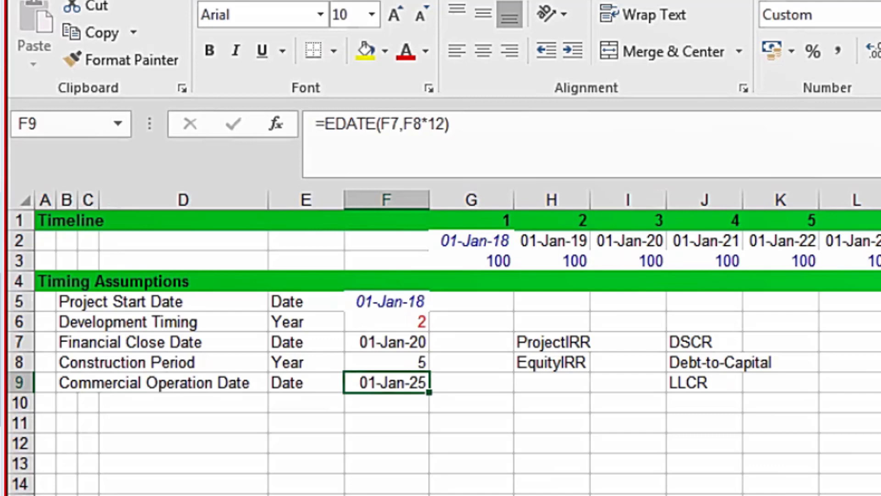
Add an Operation Period row in row 10 with the unit Year in E10 and the value 25 in F10.
left_click(306, 382)
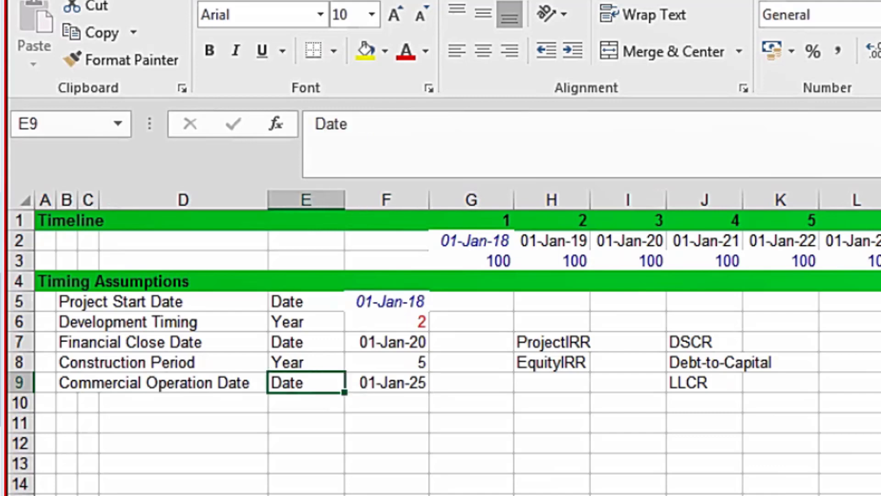
left_click(67, 382)
left_click(66, 403)
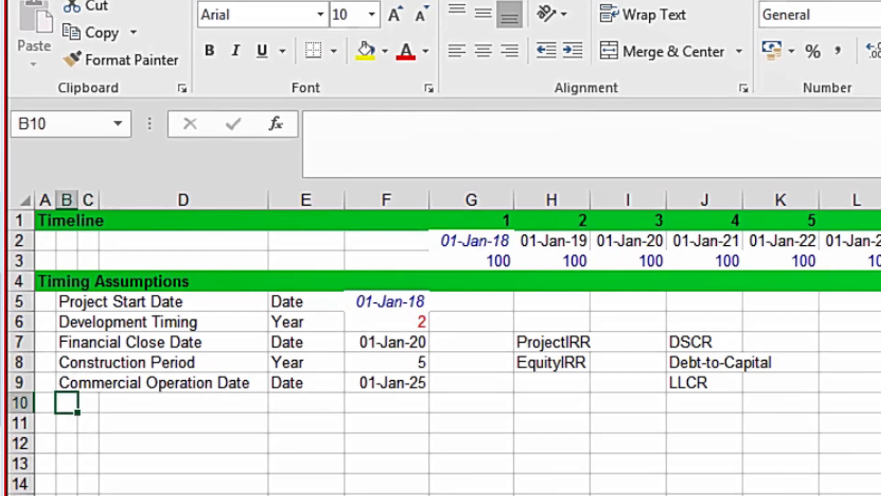
type("O")
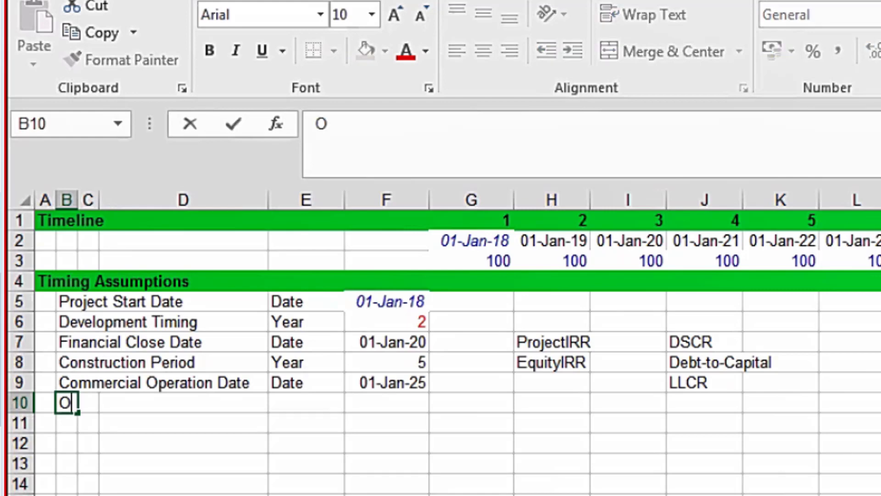
type("peration ")
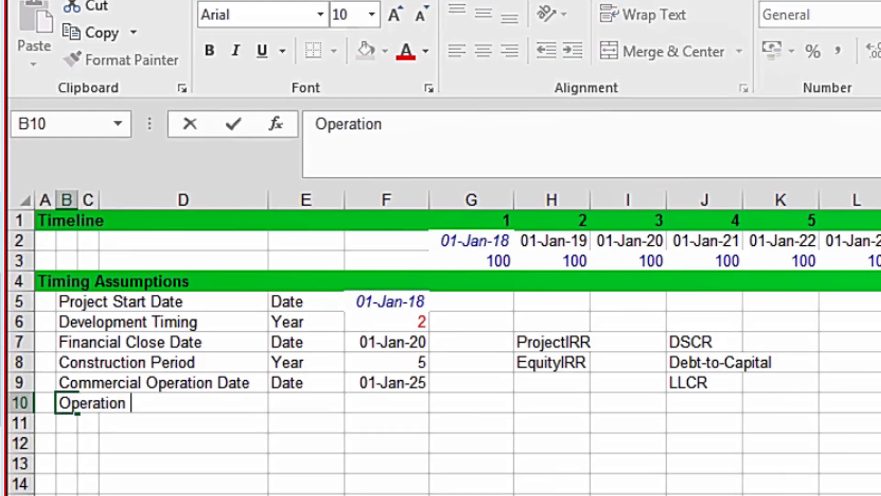
type("Period")
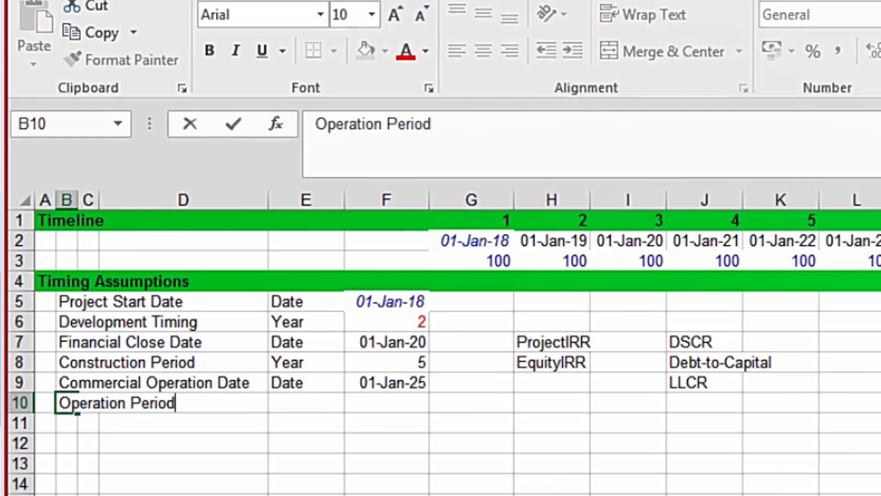
key("Right")
key("Right")
key("Right")
key("Right")
key("Left")
type("Year")
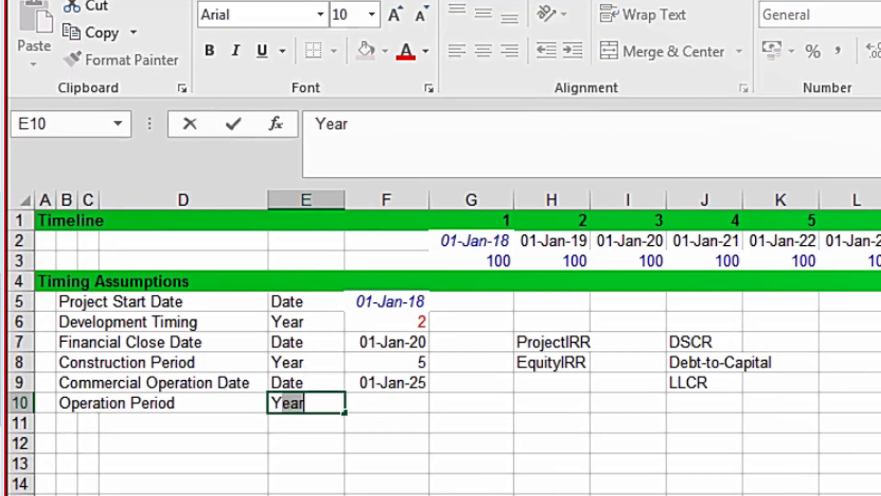
key("Right")
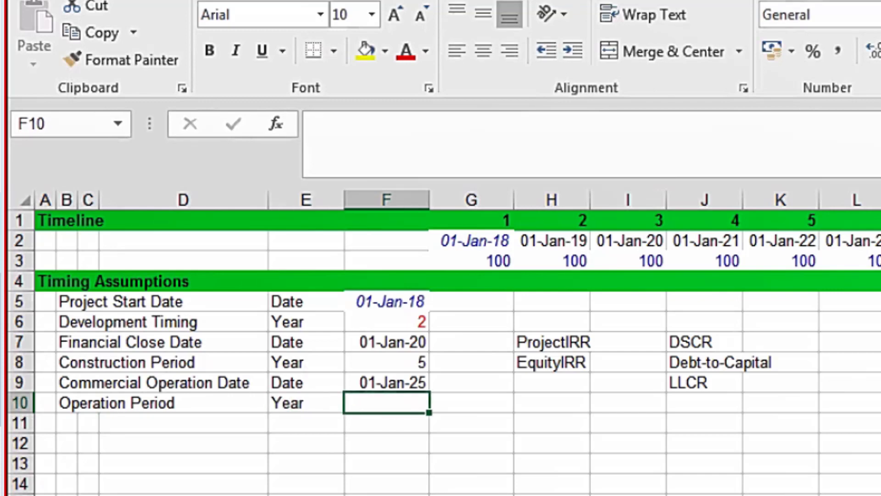
type("25")
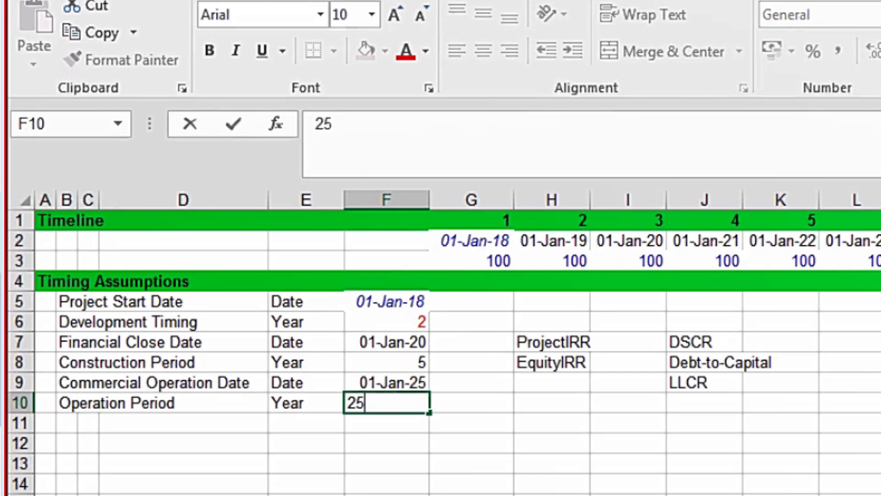
key("Right")
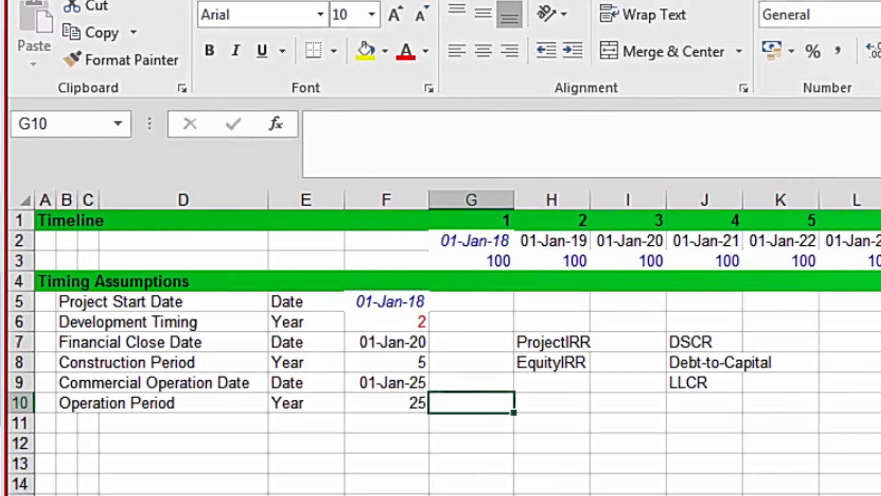
Enter the label Decommisioning Period in B11 with the unit Date in E11.
key("Down")
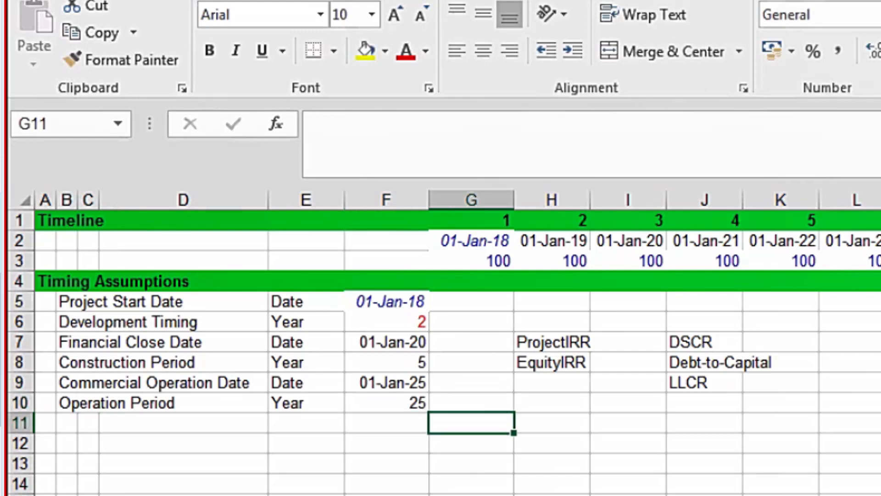
key("Left")
key("Left")
key("Left")
key("Left")
key("Left")
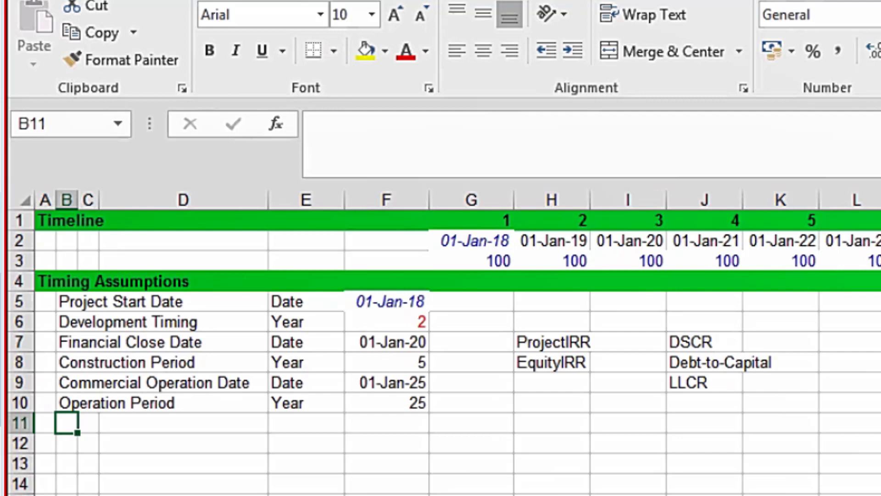
type("De")
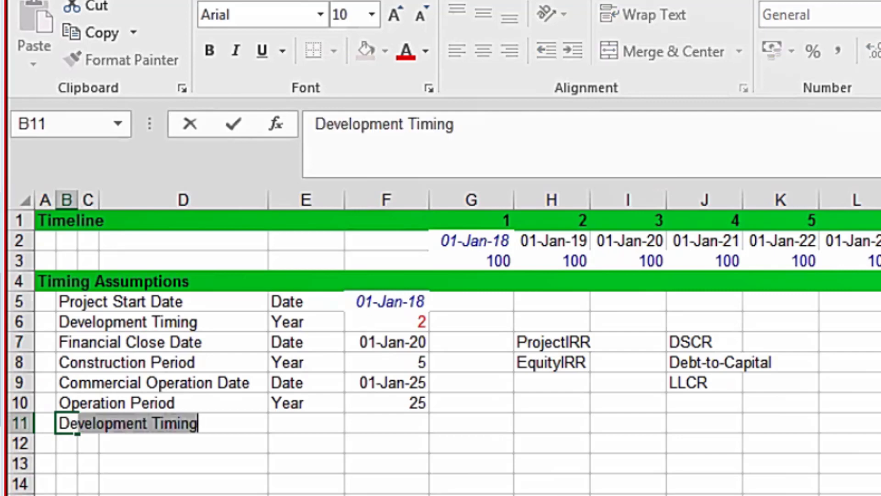
type("commision")
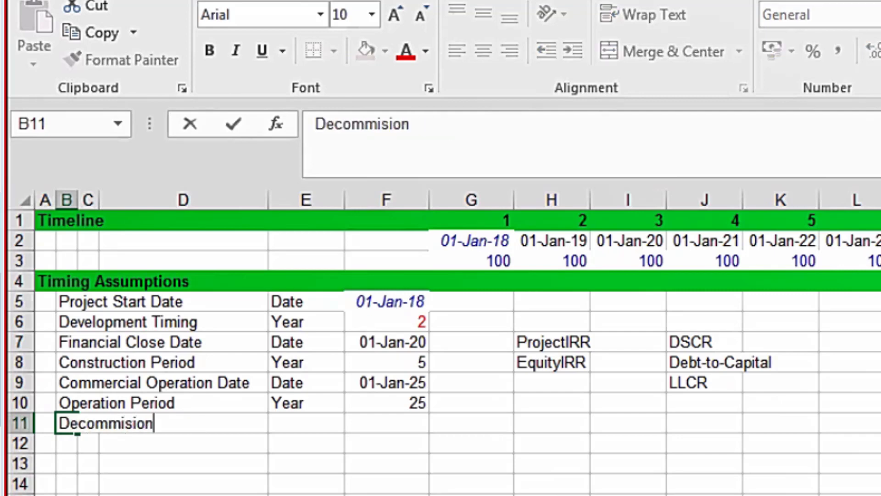
type("ing Period")
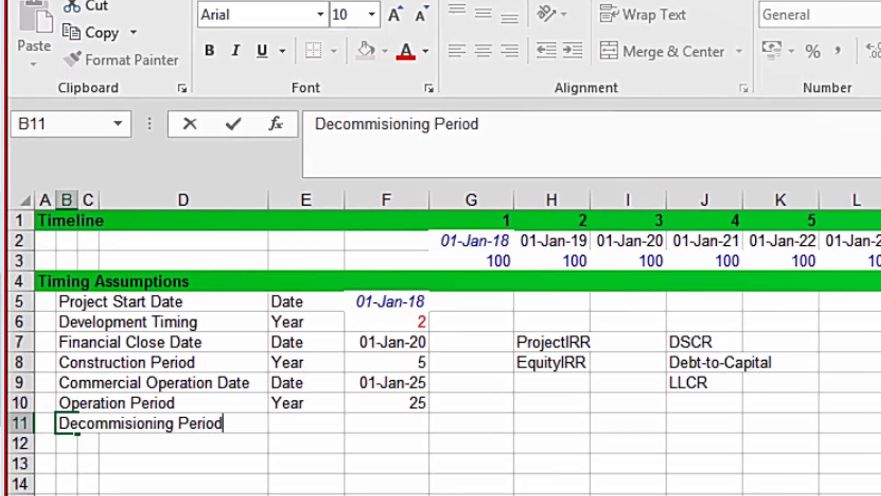
key("ctrl+Return")
left_click(88, 423)
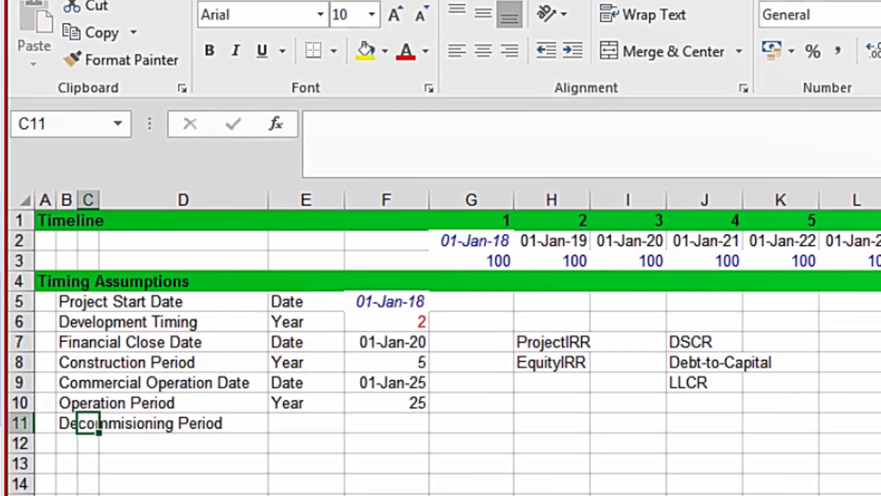
key("Right")
key("Right")
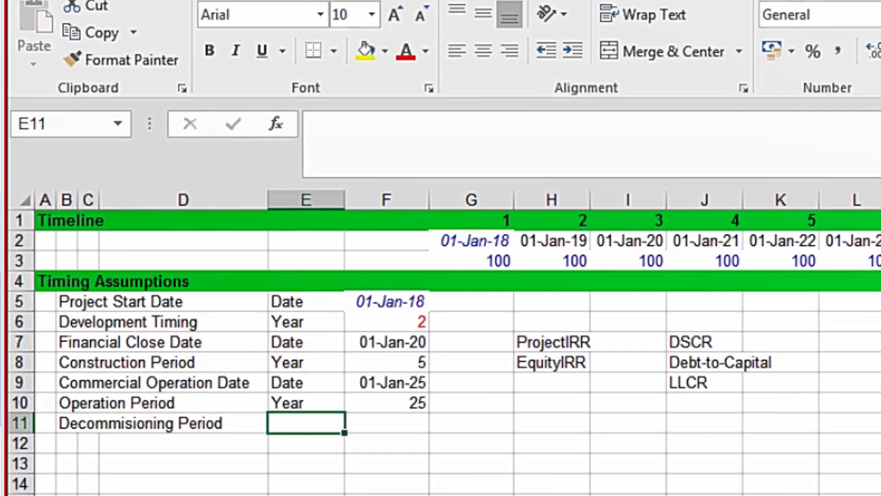
type("Date")
key("ctrl+Return")
key("Right")
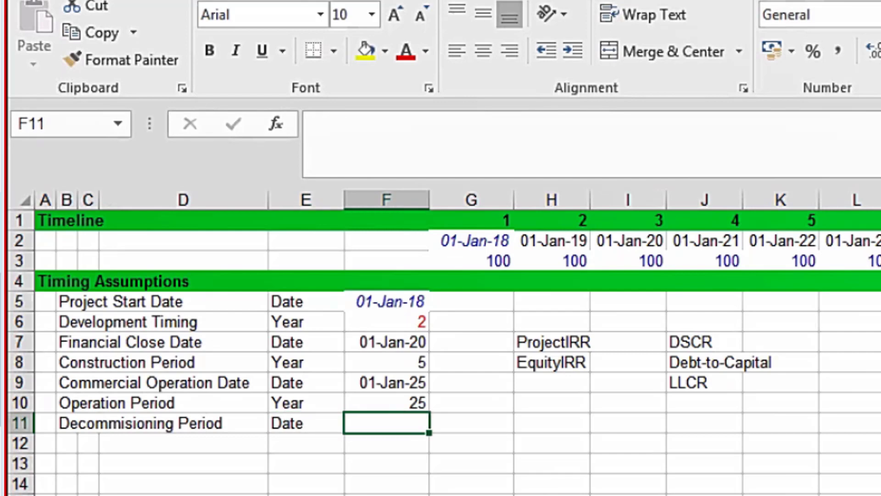
Calculate the decommissioning date in F11 with =EDATE(F9,F10*12) and format the cell as a day-month-year date.
type("=")
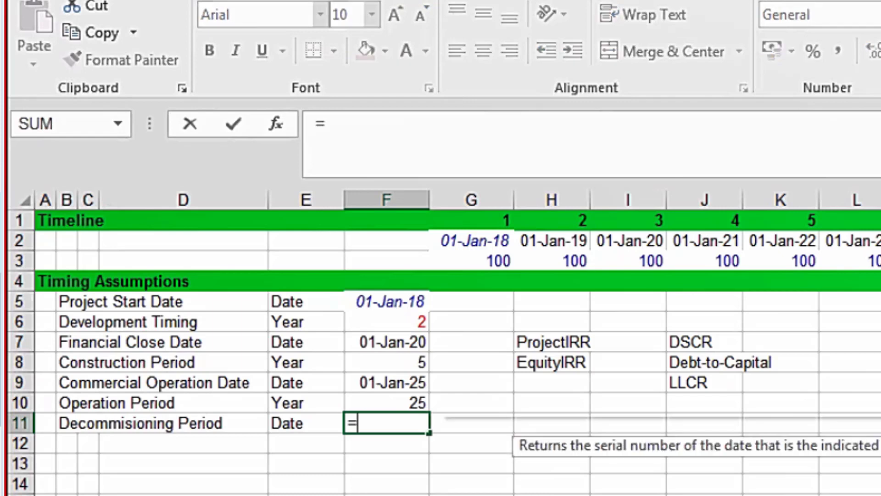
type("edate(")
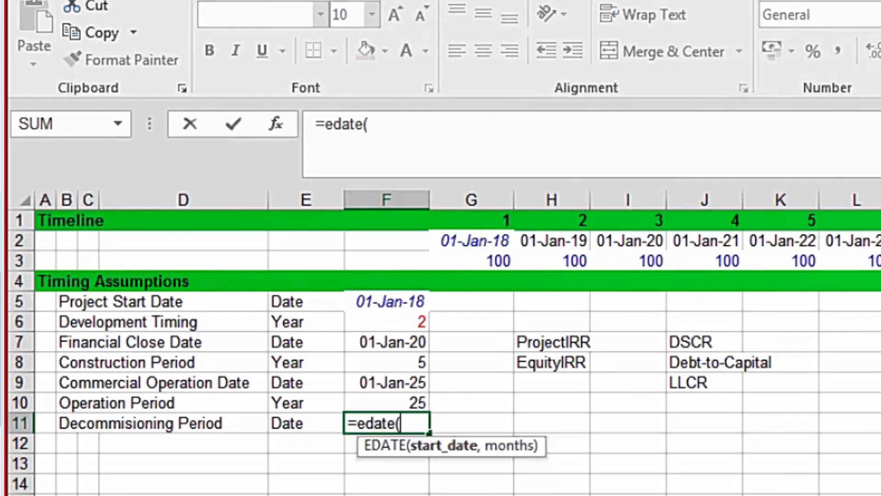
key("Up")
key("Up")
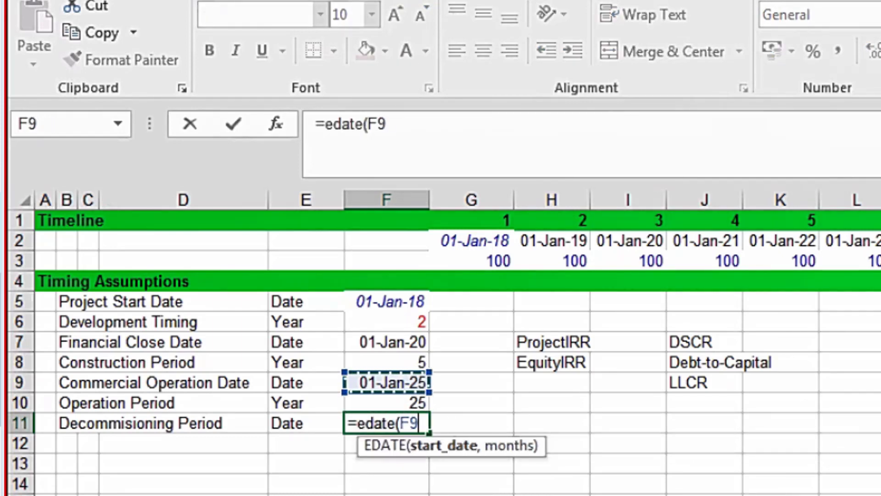
type(",")
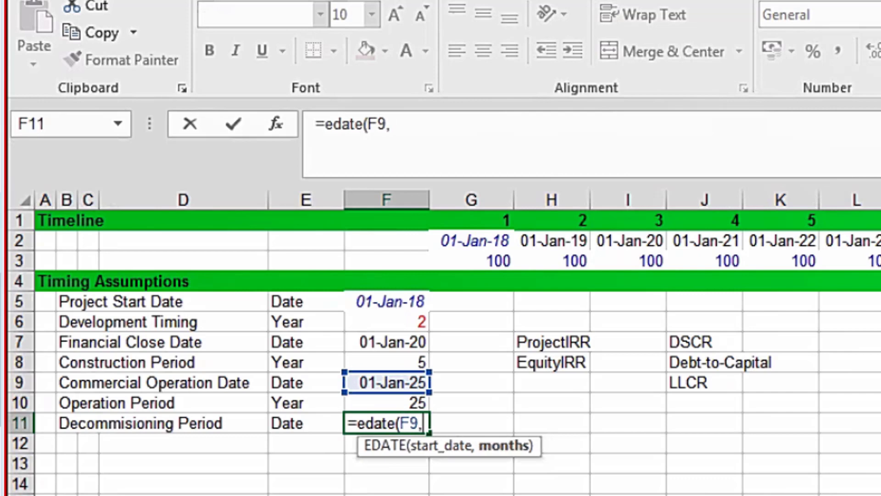
key("Up")
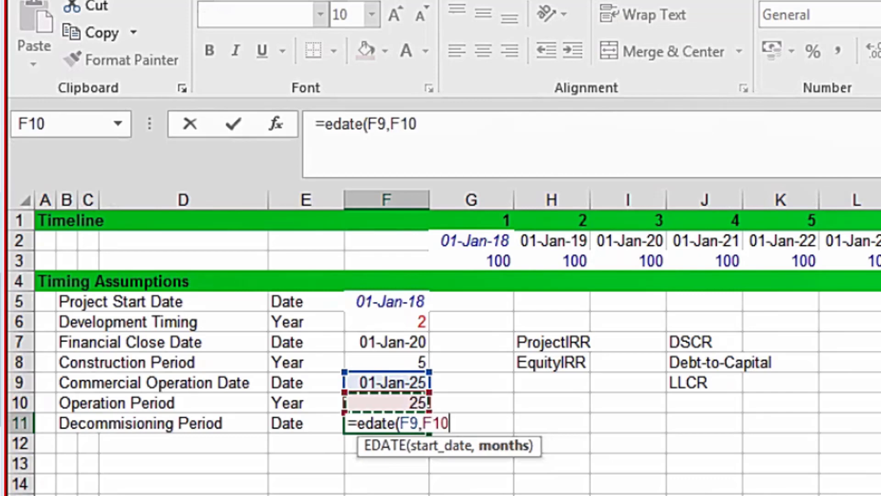
type("*12)")
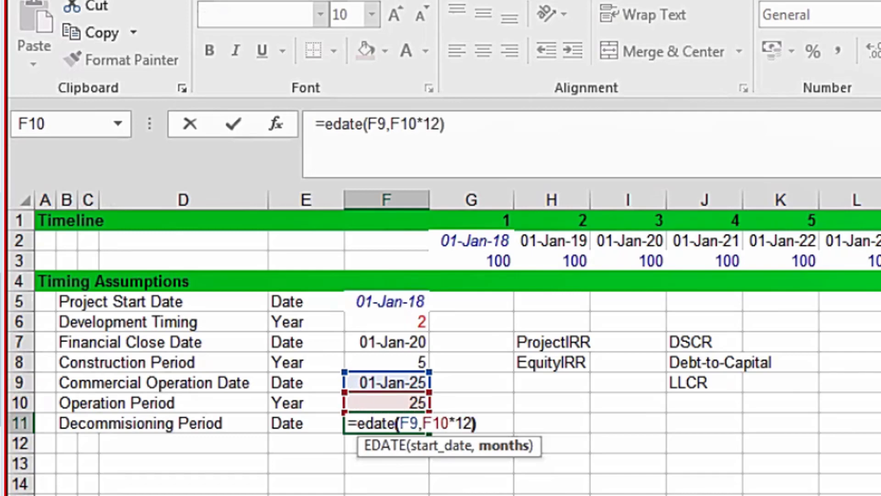
key("ctrl+Return")
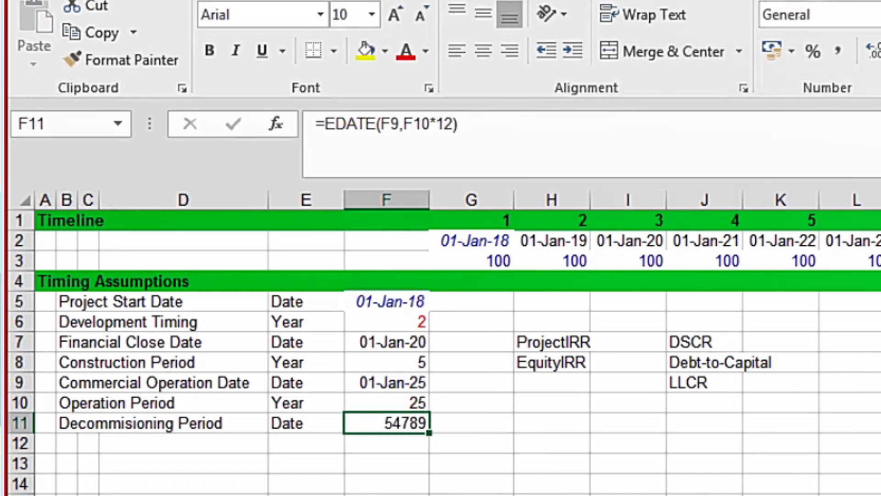
key("ctrl+shift+3")
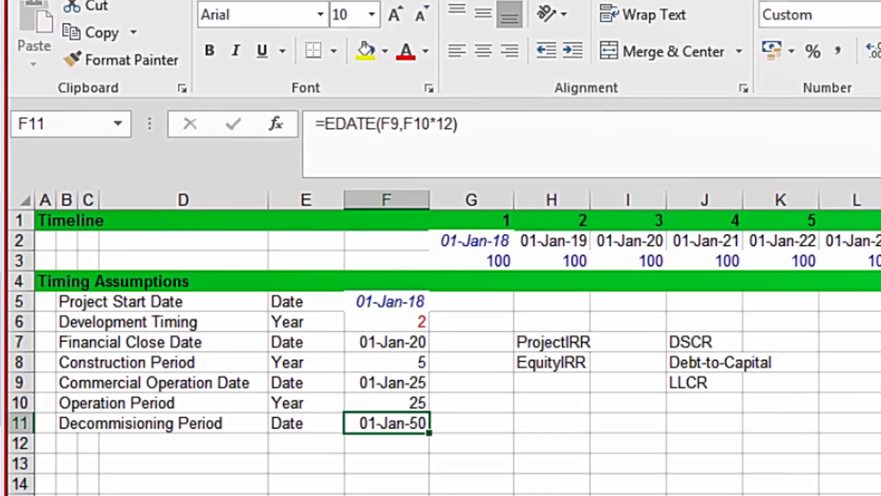
left_click(487, 257)
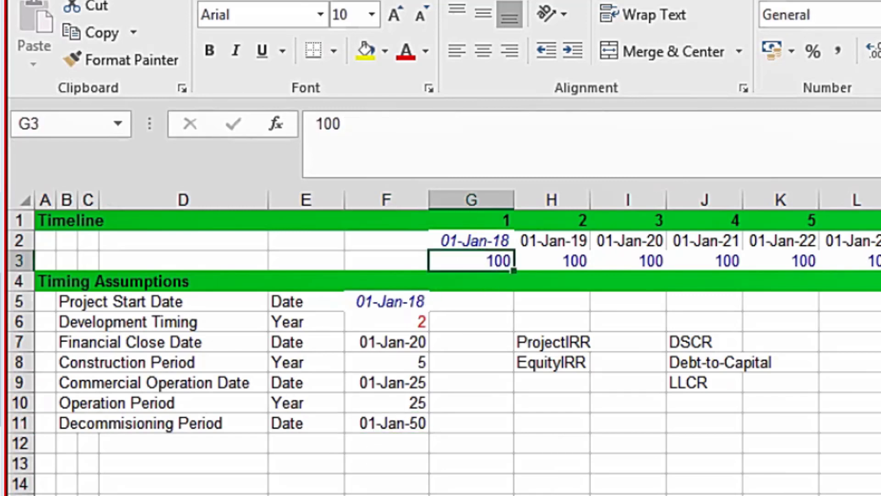
Clear the placeholder values of 100 from row 3, starting at G3 and running across the timeline.
key("ctrl+shift+Right")
key("Delete")
key("ctrl+BackSpace")
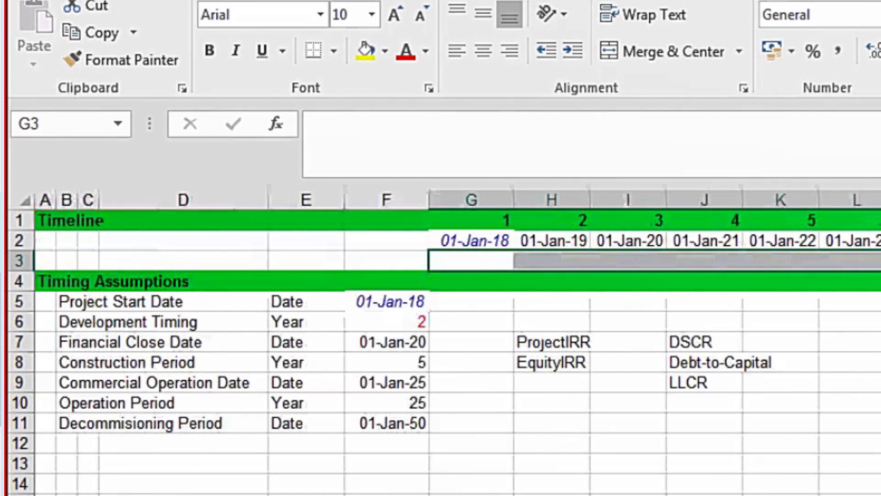
key("Left")
key("Right")
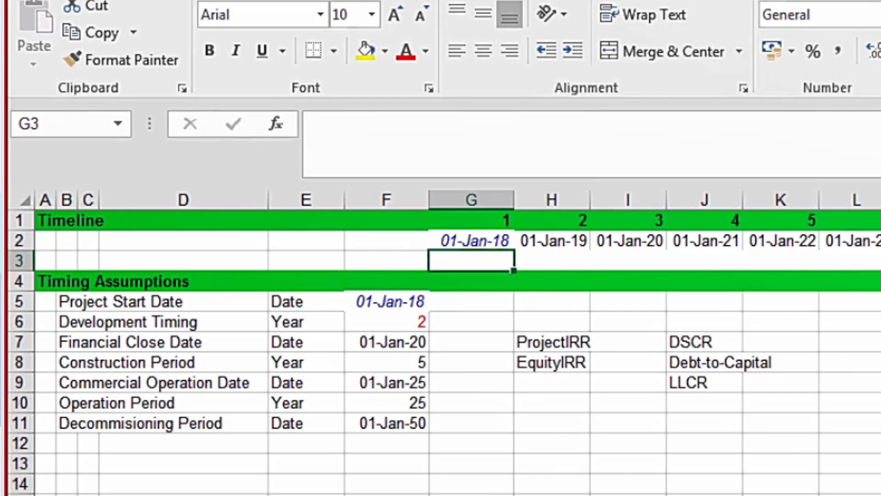
Enter the label Development period in B3.
left_click(65, 260)
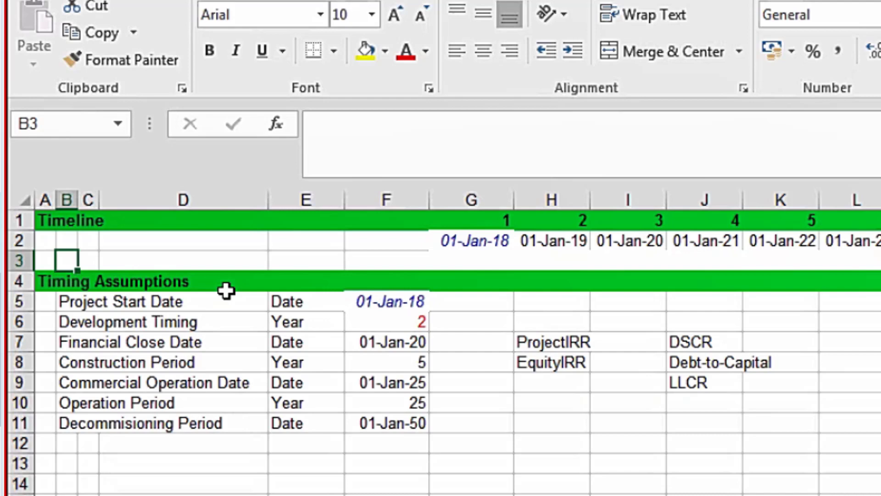
type("Deve")
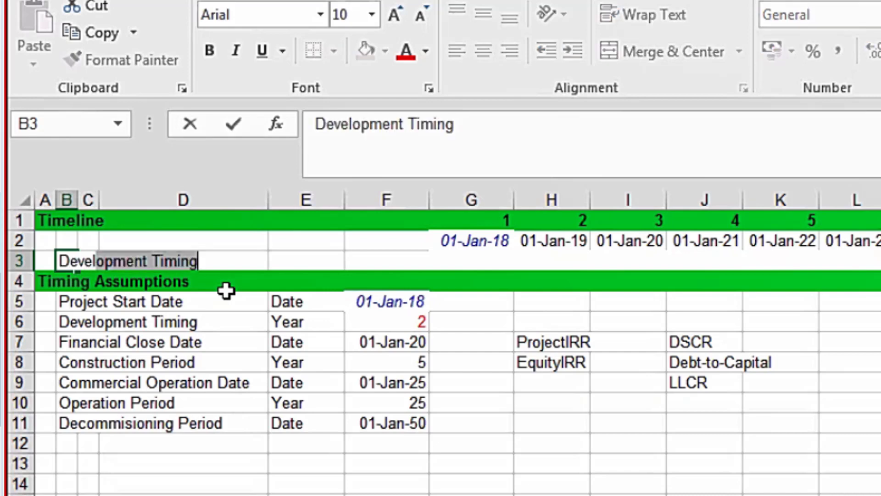
type("lopment period")
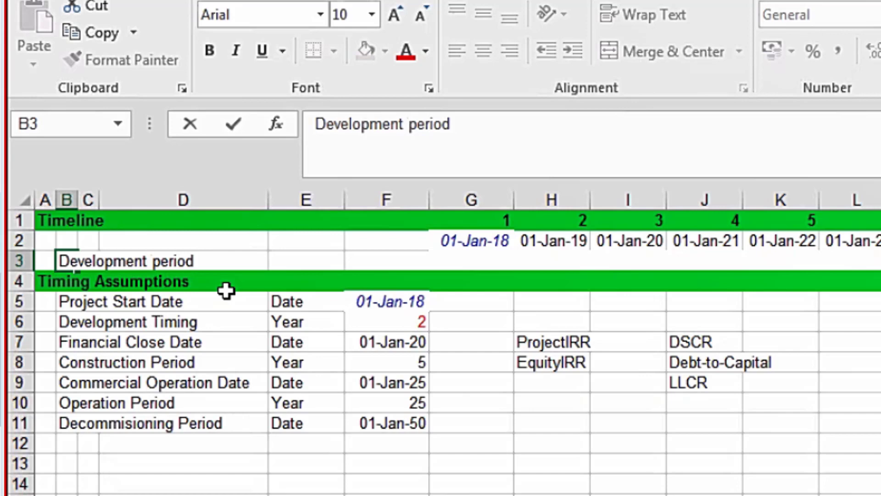
key("Tab")
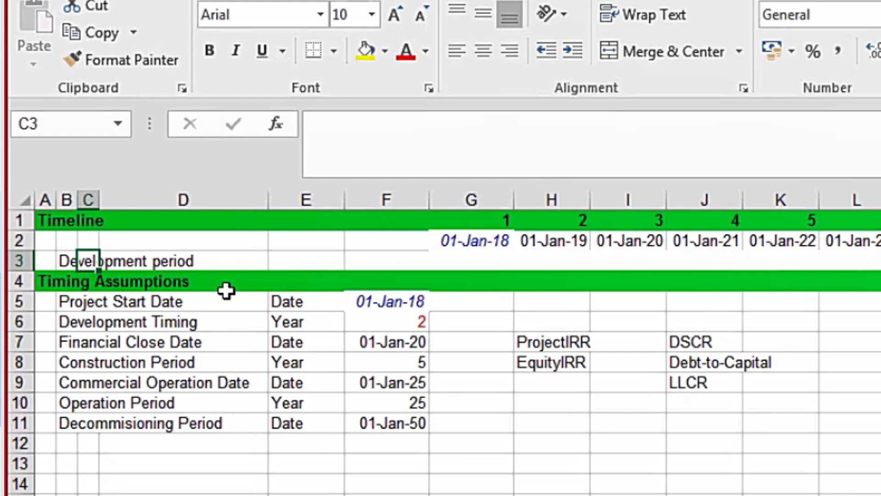
Link E3 to the Financial Close Date with the formula =F7.
key("Right")
key("Right")
key("Right")
key("Left")
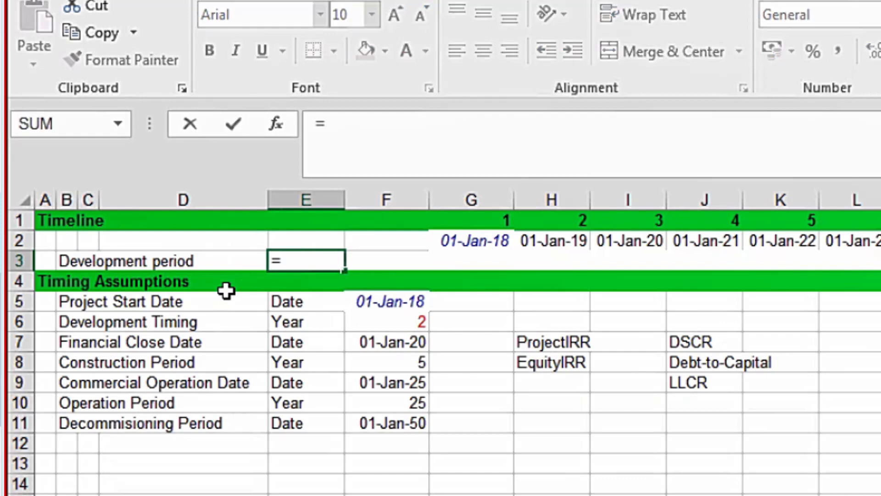
key("Down")
key("Down")
key("Down")
key("Down")
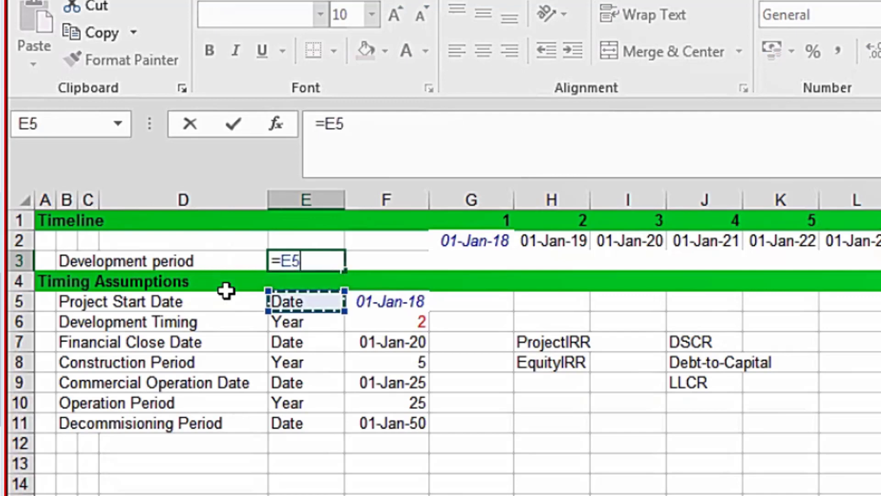
key("Right")
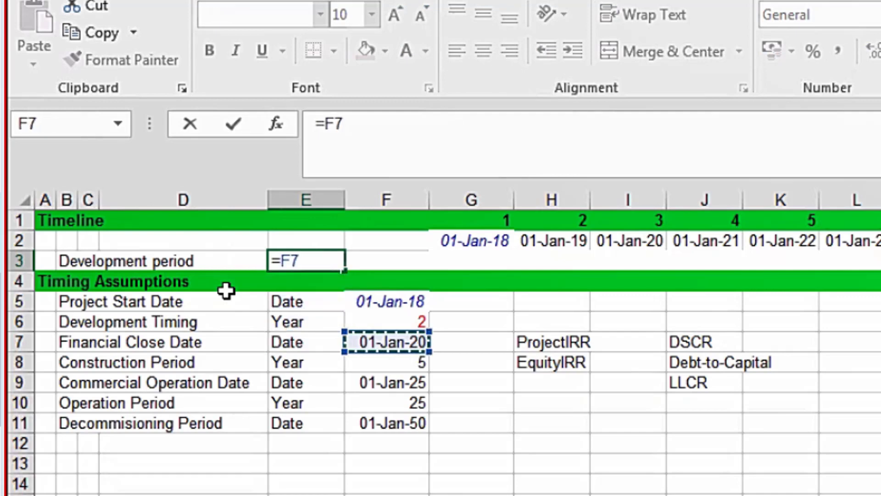
key("ctrl+Return")
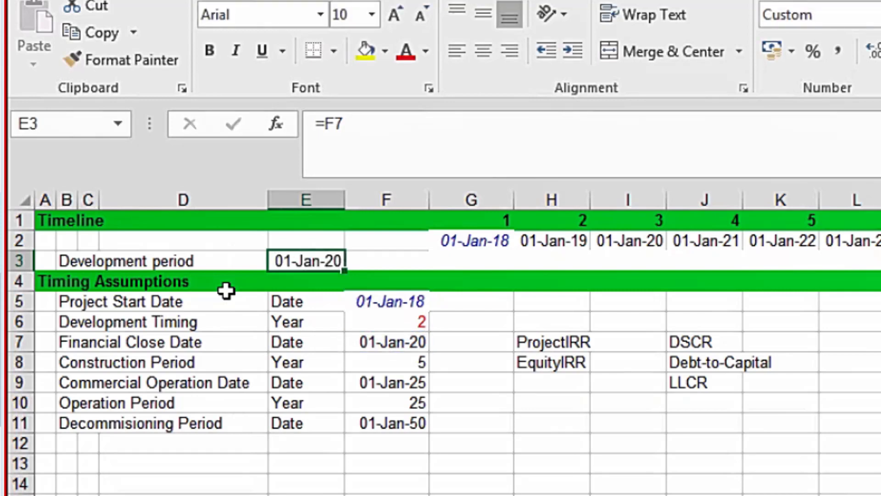
Try the development-period test =E3<G2 in G3.
key("Right")
key("Right")
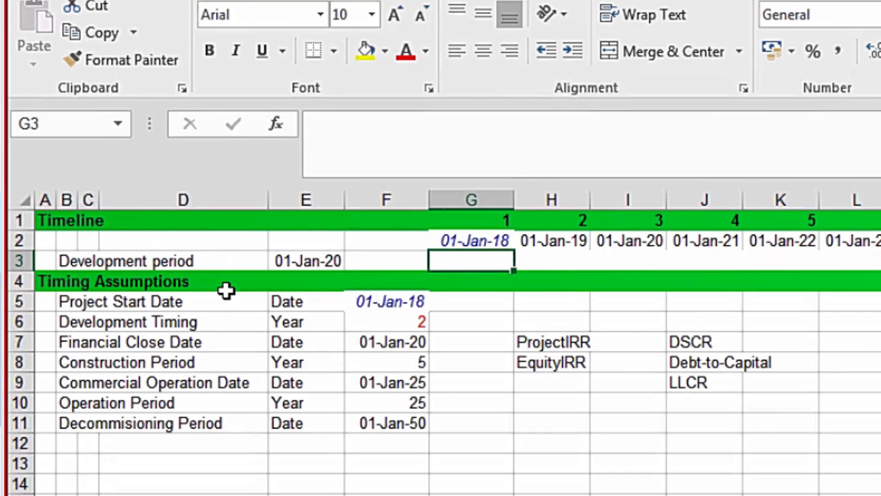
type("=")
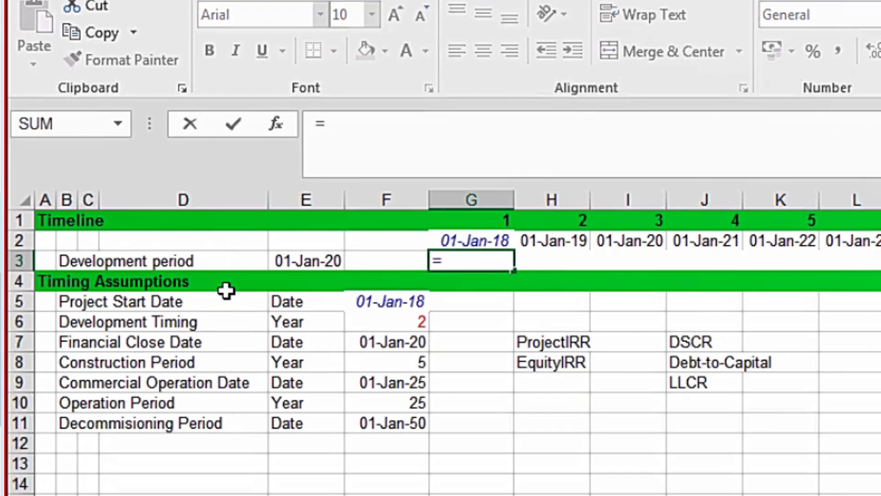
key("Up")
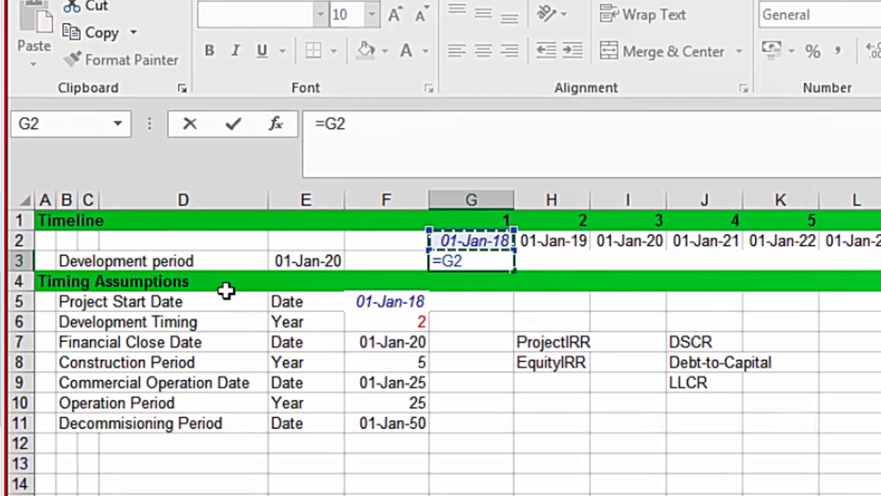
type("<")
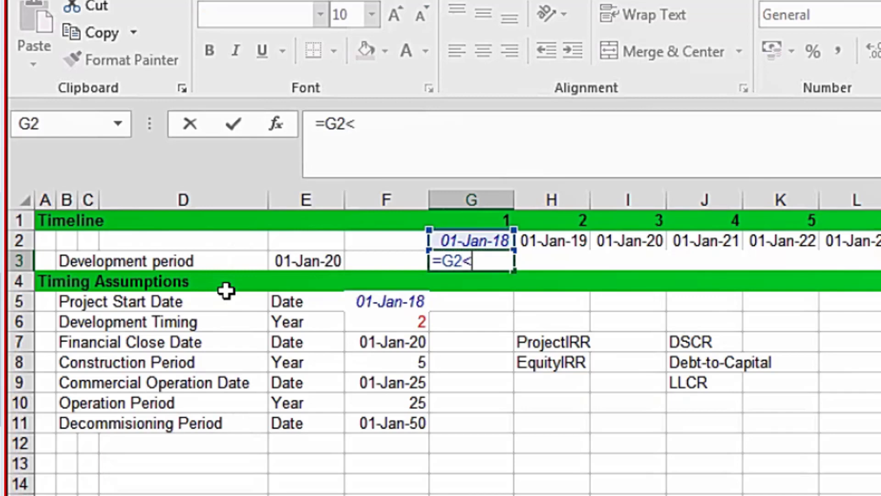
key("Left")
key("Left")
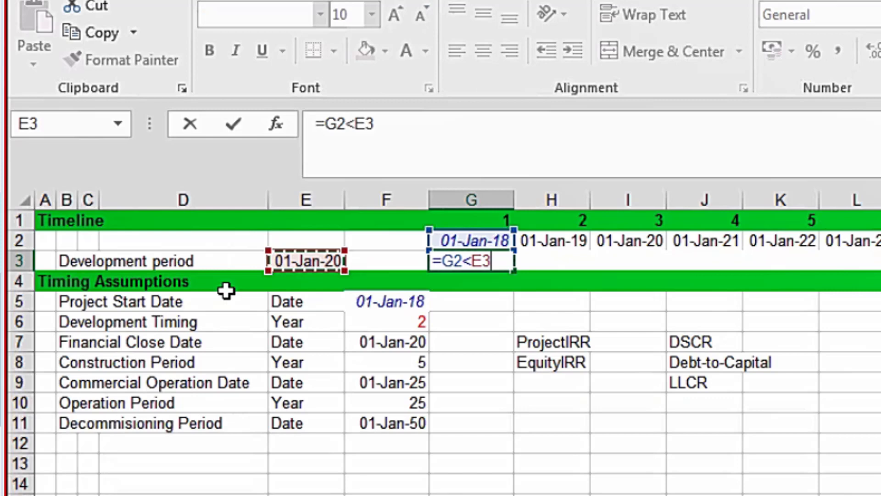
key("BackSpace")
key("BackSpace")
key("BackSpace")
key("BackSpace")
key("BackSpace")
type("E3<G2")
key("ctrl+Return")
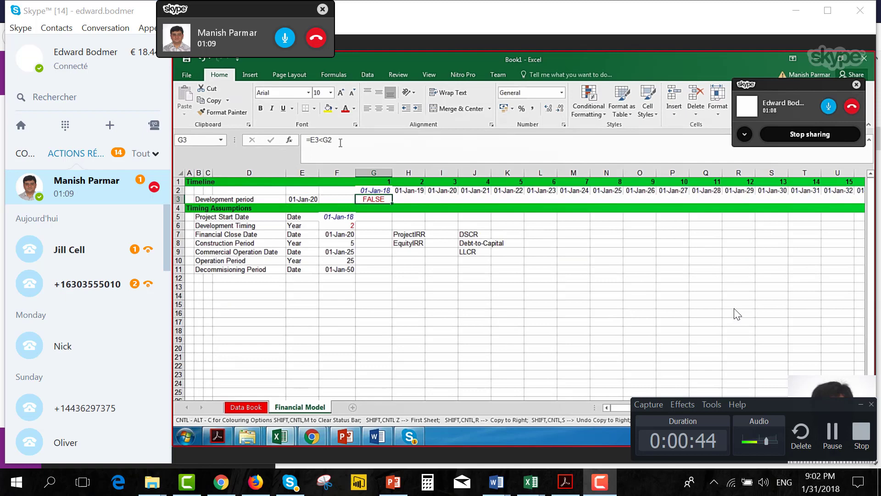
Enter the development-period test =G2<$E$3 in G3, with the reference to E3 made absolute.
type("=")
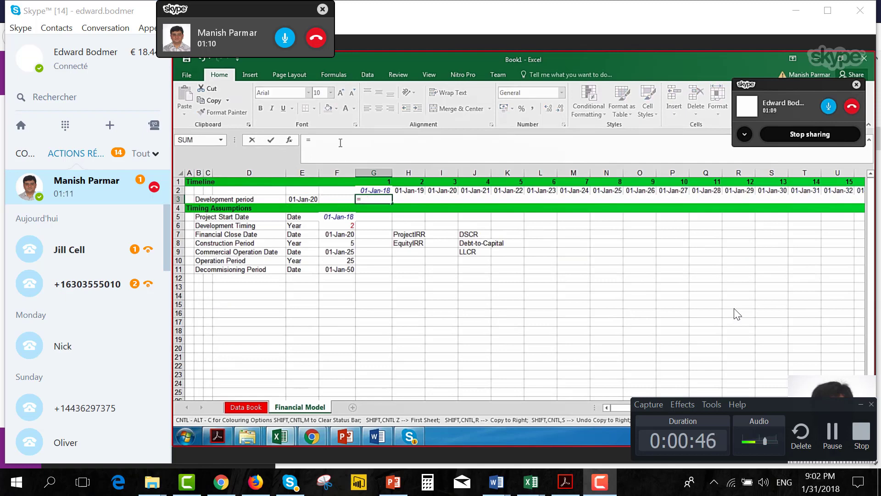
key("Up")
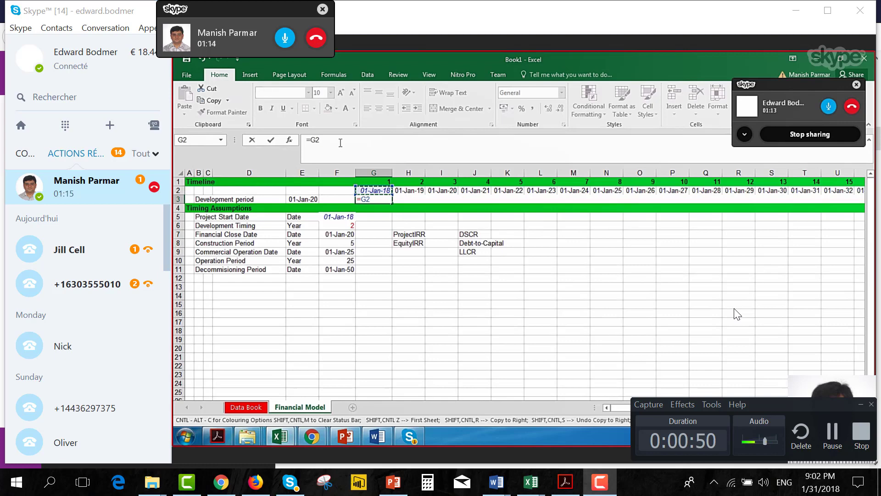
type("<=")
key("BackSpace")
key("Left")
key("Left")
key("F4")
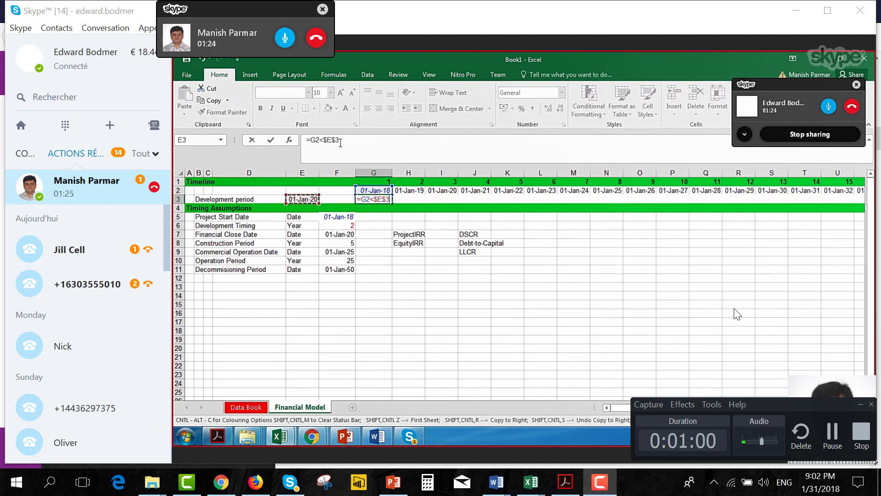
key("ctrl+Return")
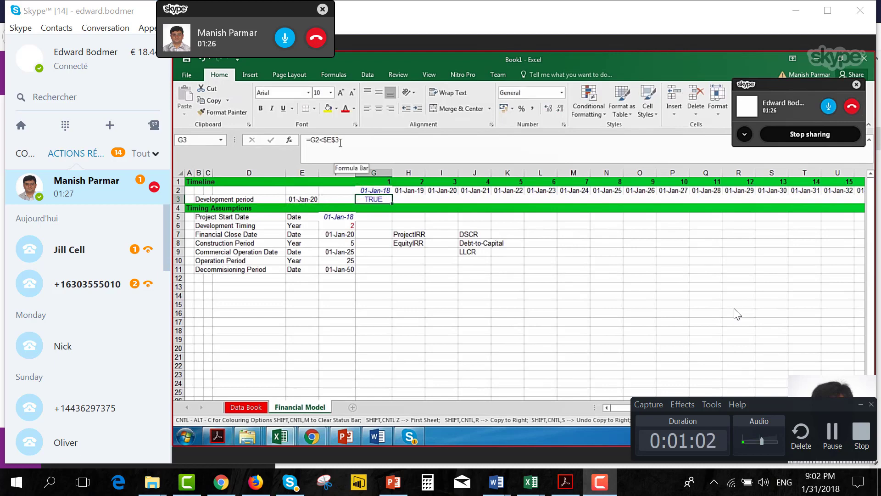
Copy the G3 formula across row 3 as far as AT3, under the last timeline date.
key("ctrl+c")
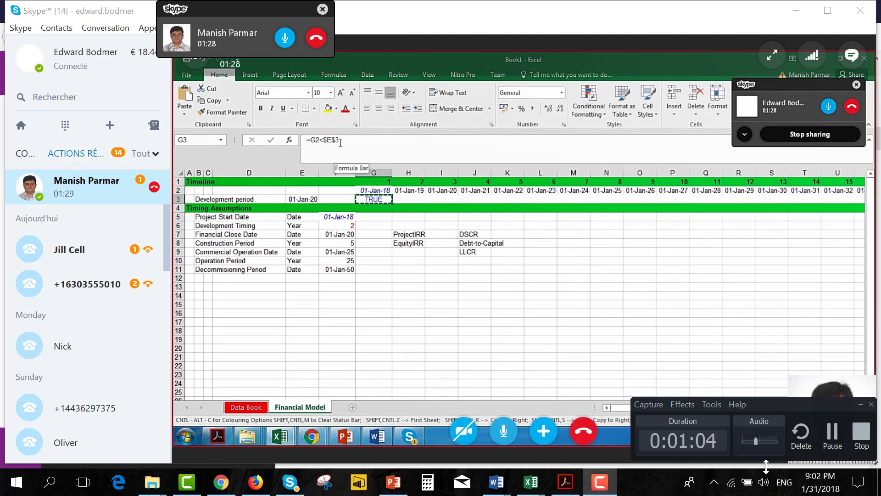
key("ctrl+shift+Right")
left_click_drag(755, 439, 782, 441)
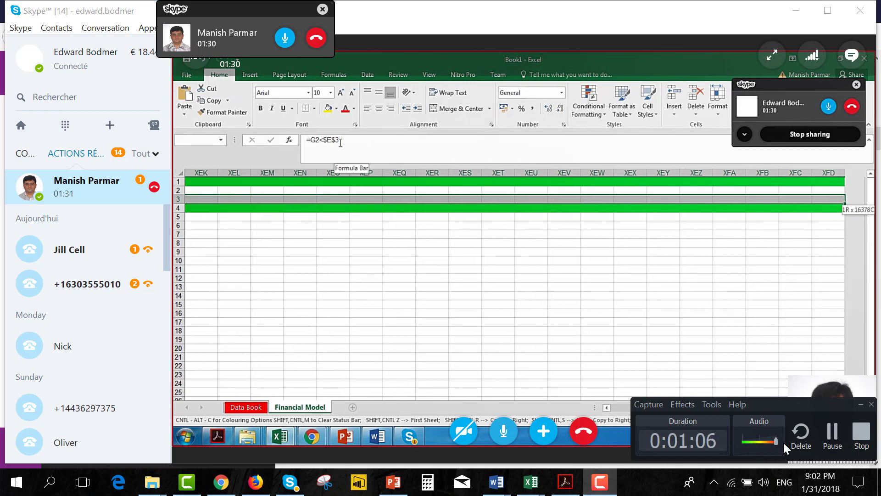
key("Up")
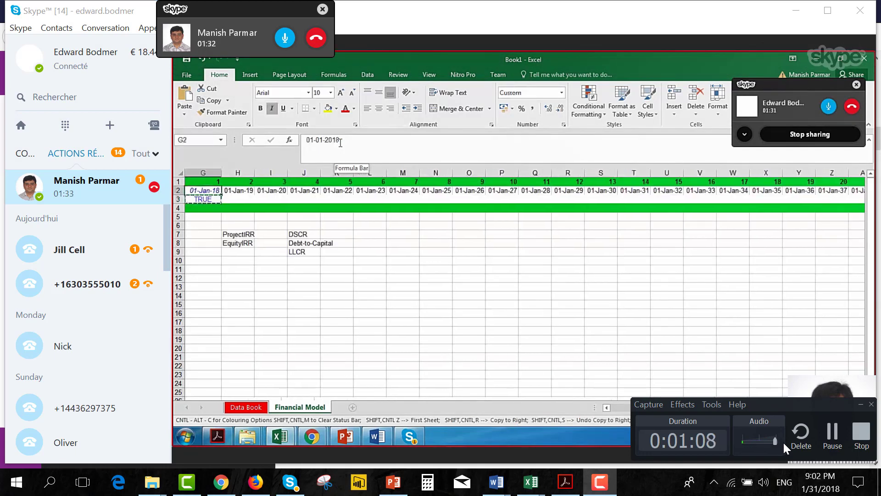
key("ctrl+Right")
key("Down")
key("ctrl+shift+Left")
key("ctrl+v")
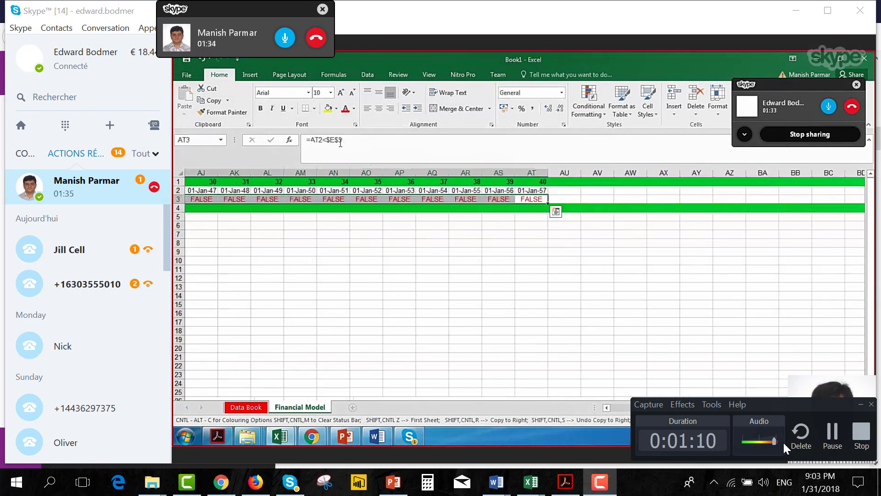
key("ctrl+Left")
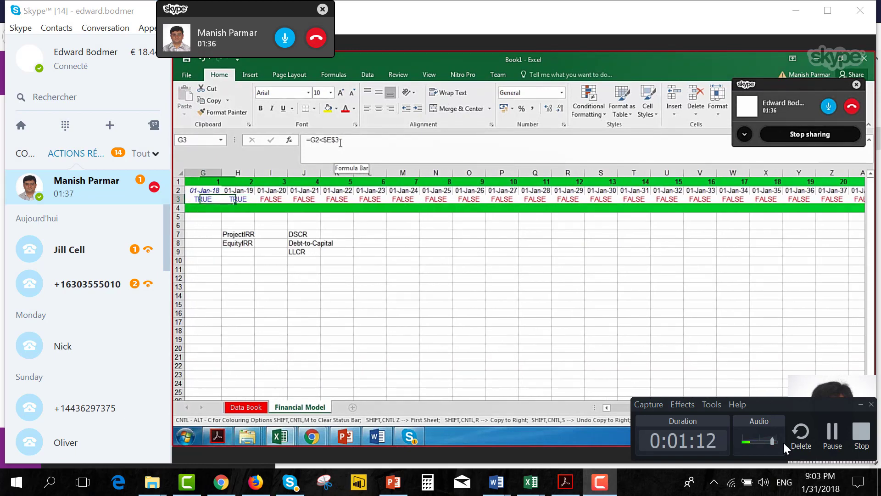
key("Left")
key("Right")
key("Right")
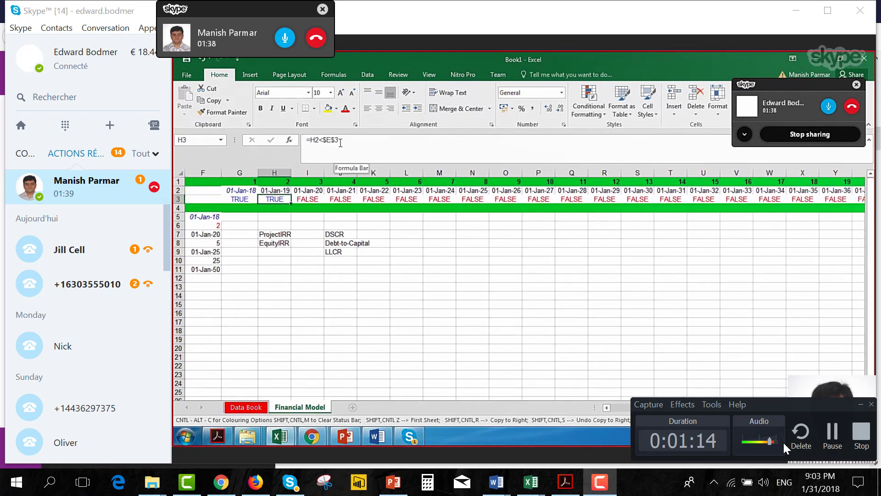
Clear the pasted formulas from H3 onward and refill row 3 from G3 with the Copy to Right macro.
key("ctrl+shift+Right")
key("Delete")
key("Left")
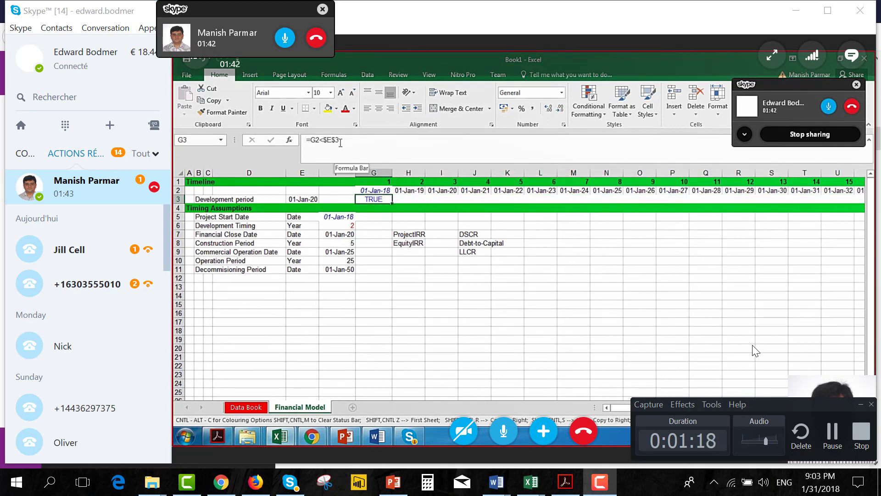
key("ctrl+shift+r")
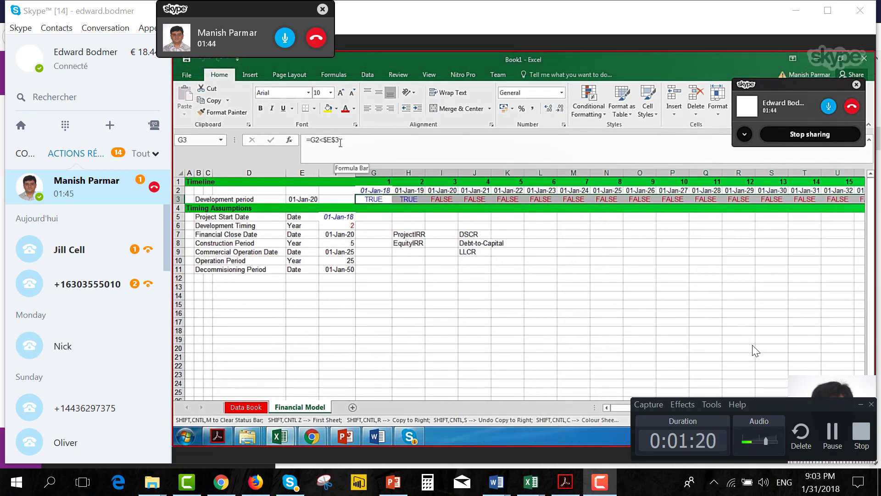
Insert two blank rows above the Timing Assumptions heading.
key("Down")
key("Down")
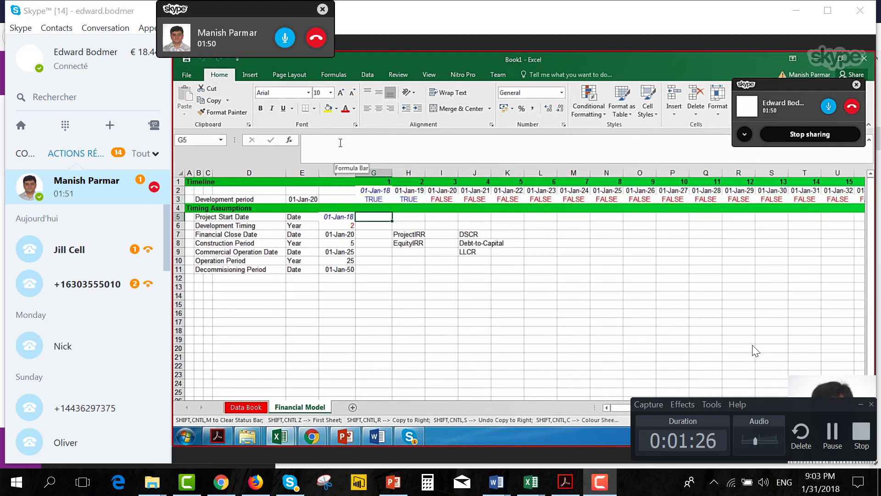
key("Up")
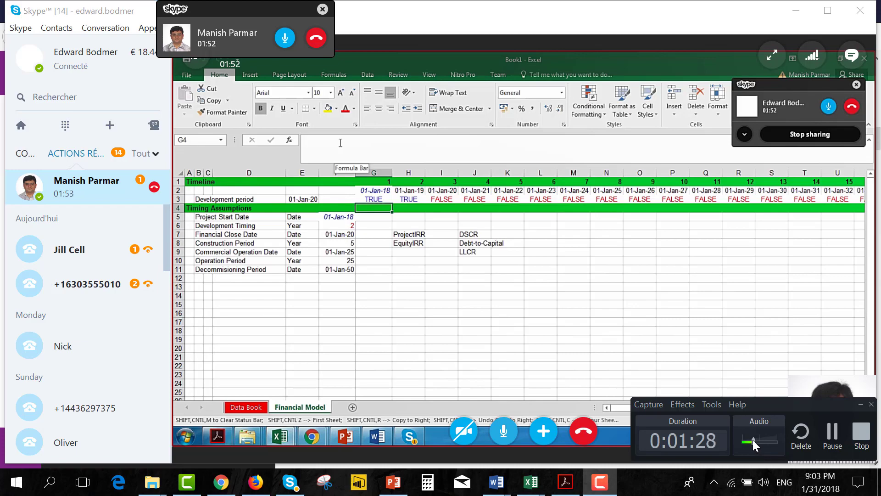
left_click_drag(754, 440, 785, 443)
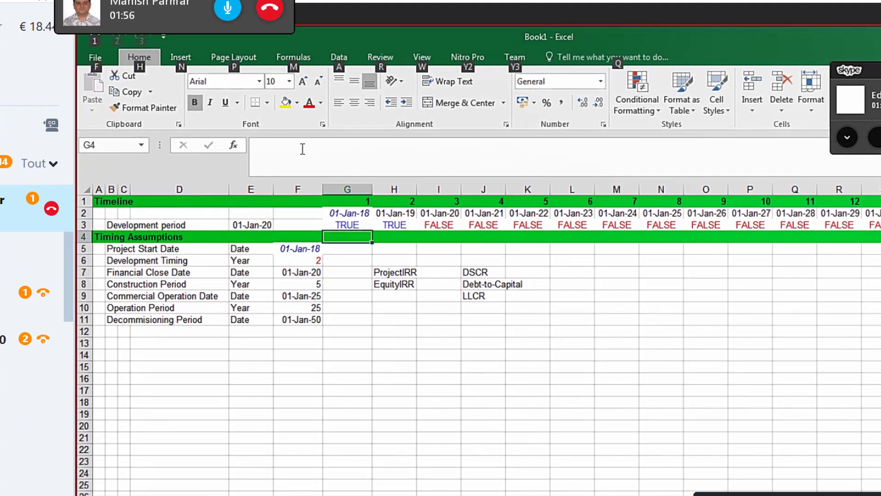
key("alt+i")
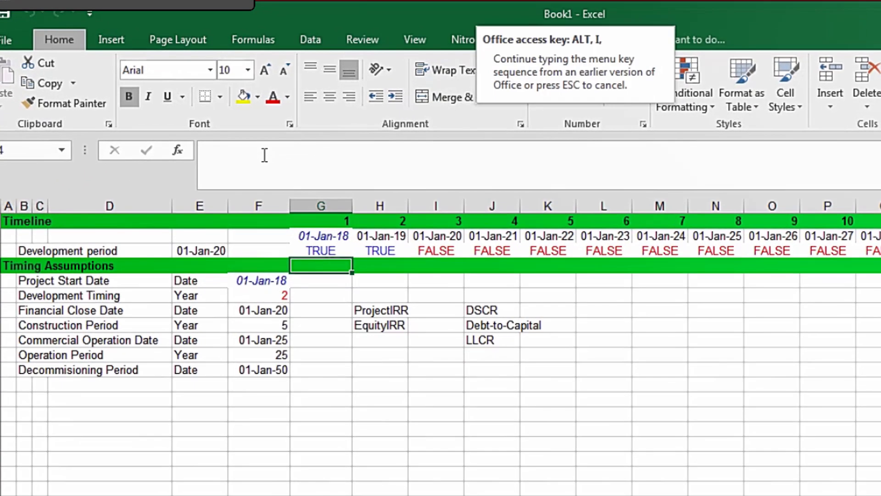
key("r")
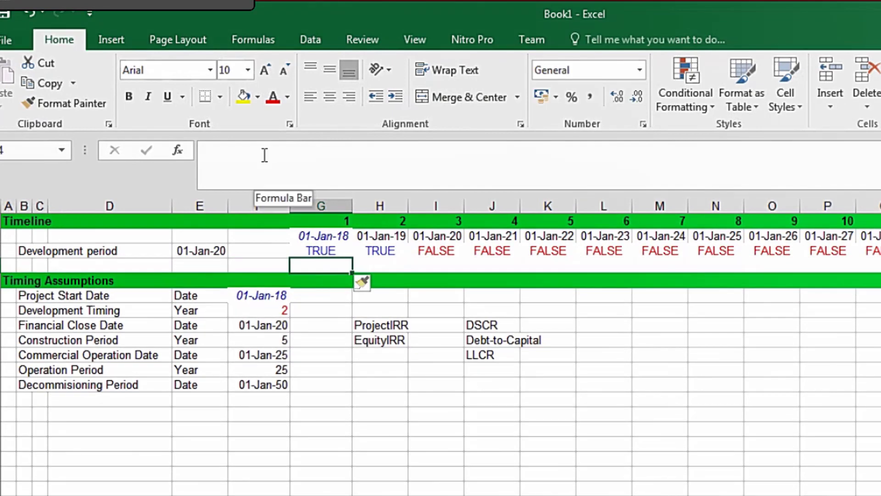
key("F4")
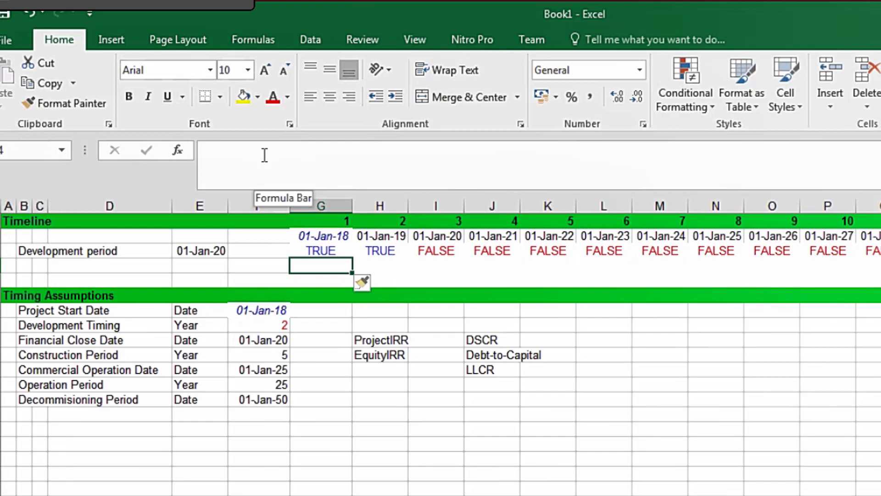
Label the blank row below Development period by entering Construction Period in B4.
key("Left")
key("Left")
key("Left")
key("Left")
key("Left")
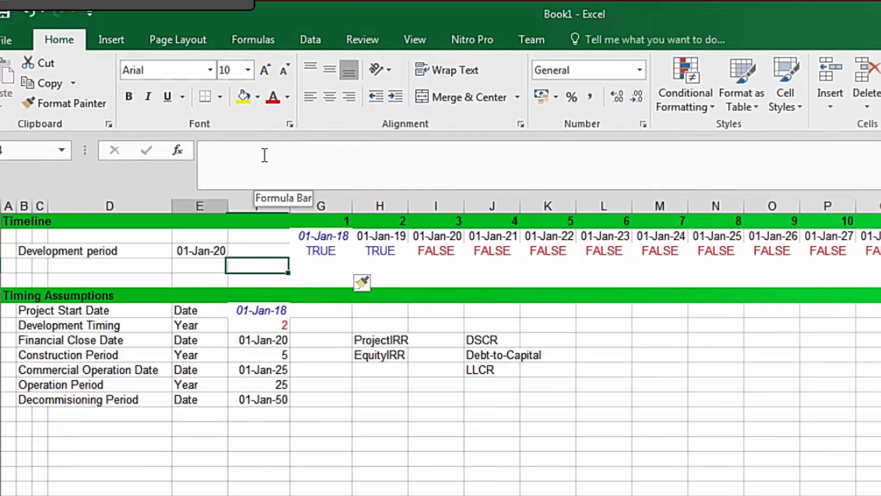
type("Co")
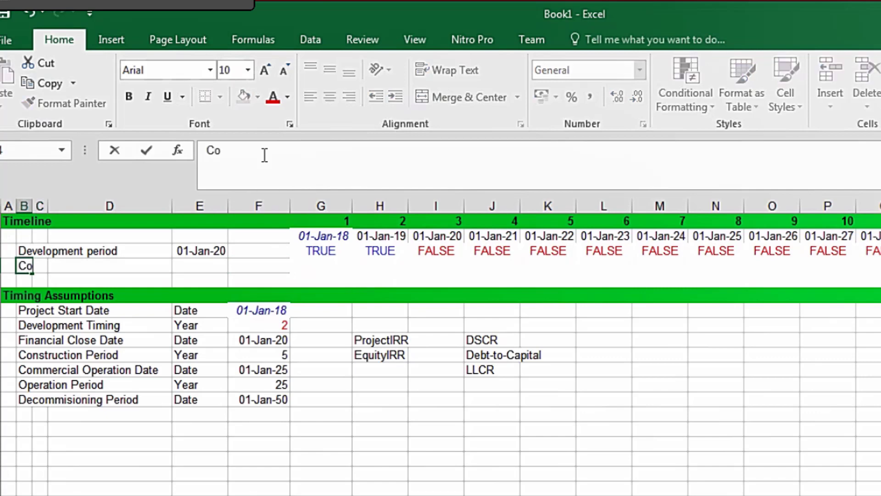
type("nstructi")
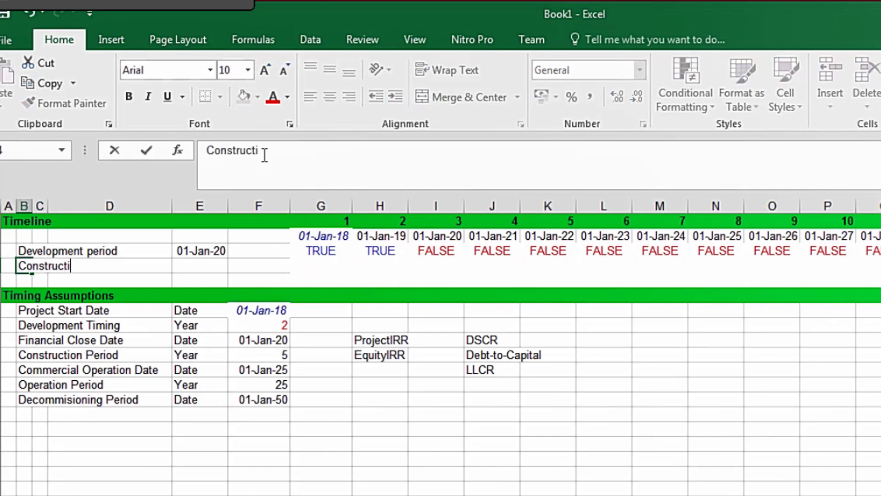
type("on Period")
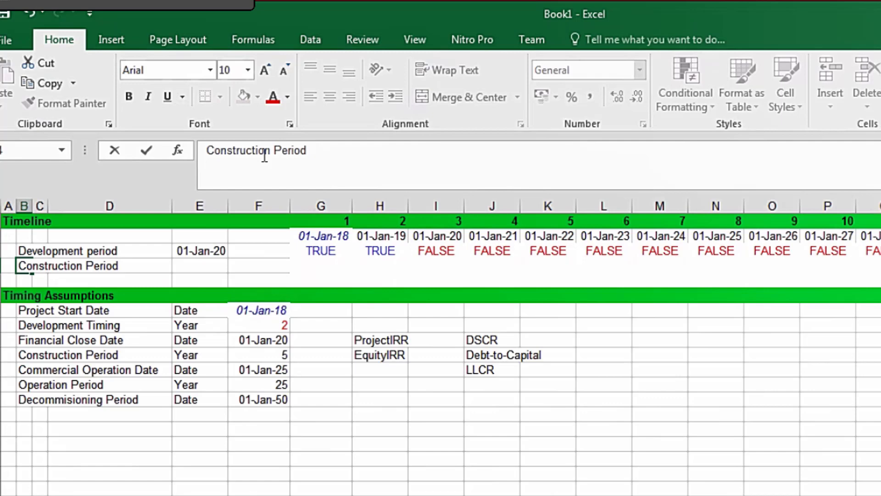
key("Return")
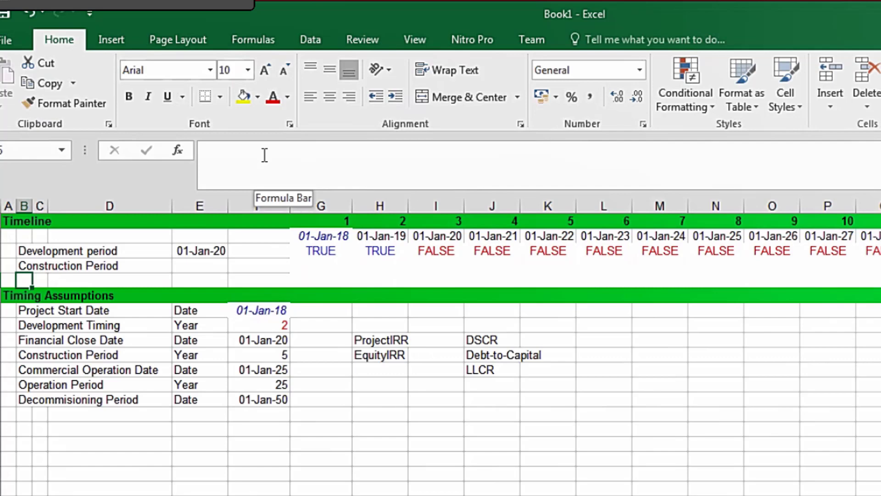
Link the Construction Period start date in E4 to the Financial Close Date with =F9.
key("Up")
key("Right")
key("Right")
key("Right")
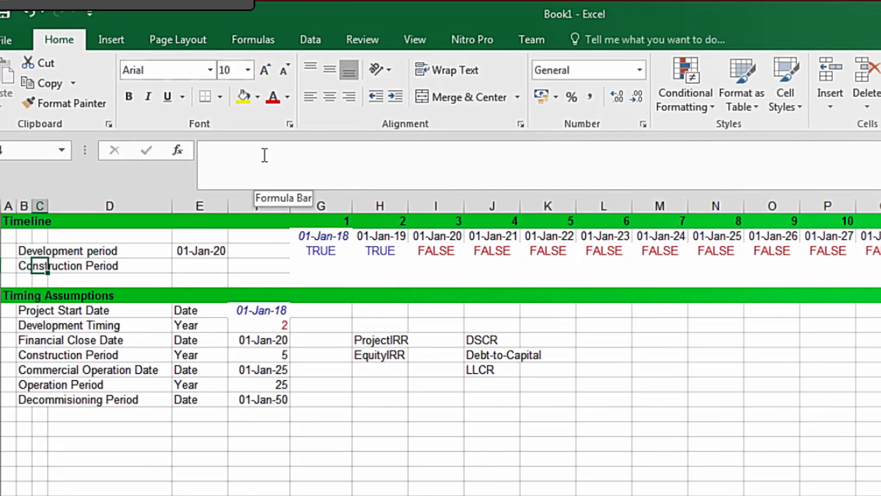
key("Up")
key("Down")
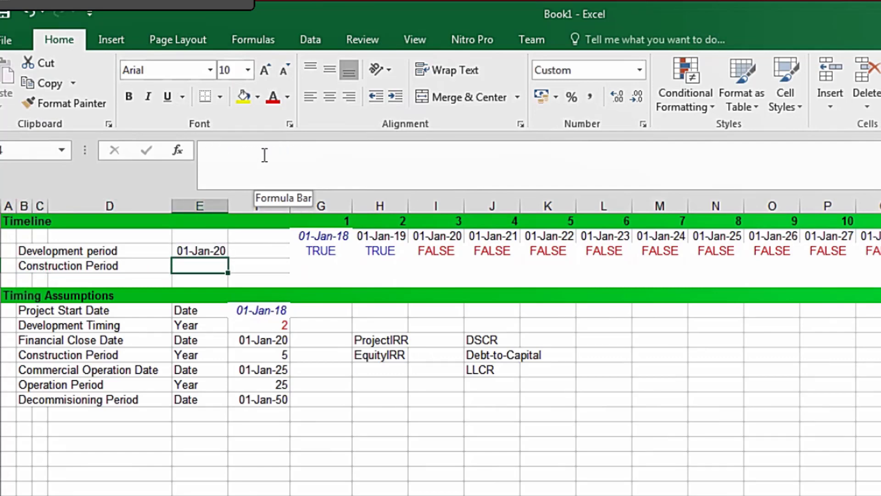
type("=")
key("Down")
key("Down")
key("Down")
key("Down")
key("Down")
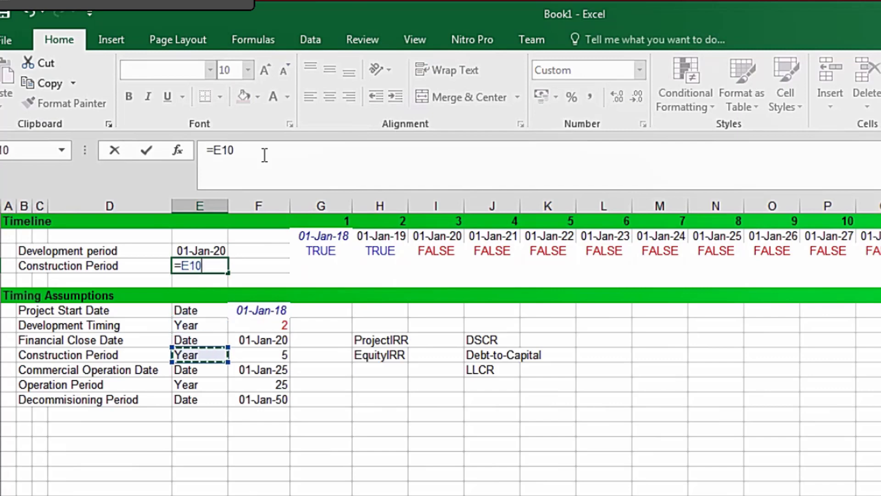
key("Right")
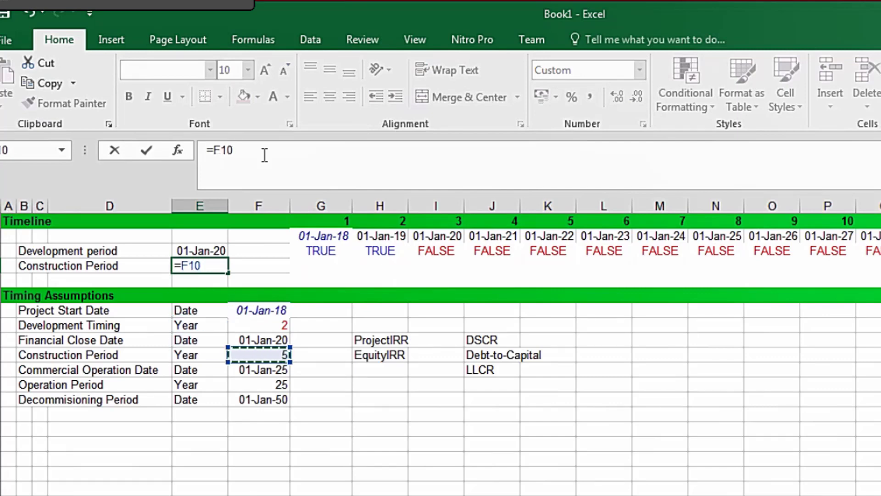
key("Up")
key("ctrl+Return")
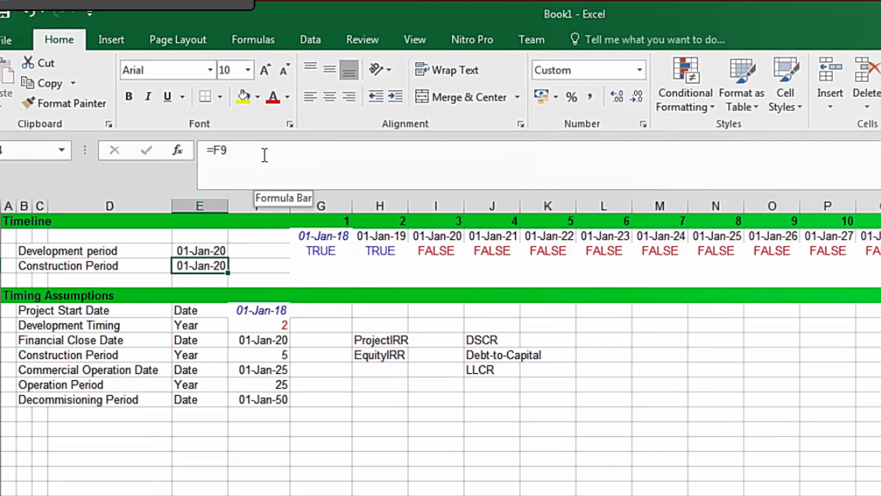
Link the Construction Period end date in F4 to the Commercial Operation Date with =F11.
key("Right")
key("Right")
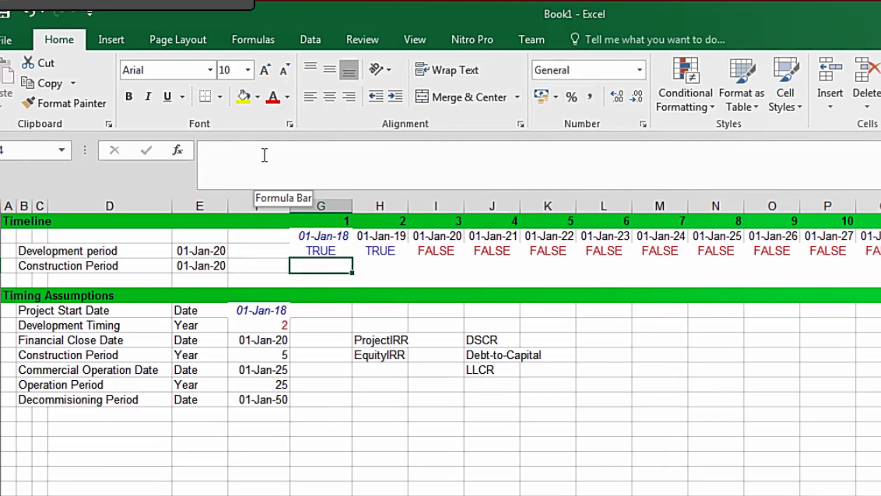
key("Right")
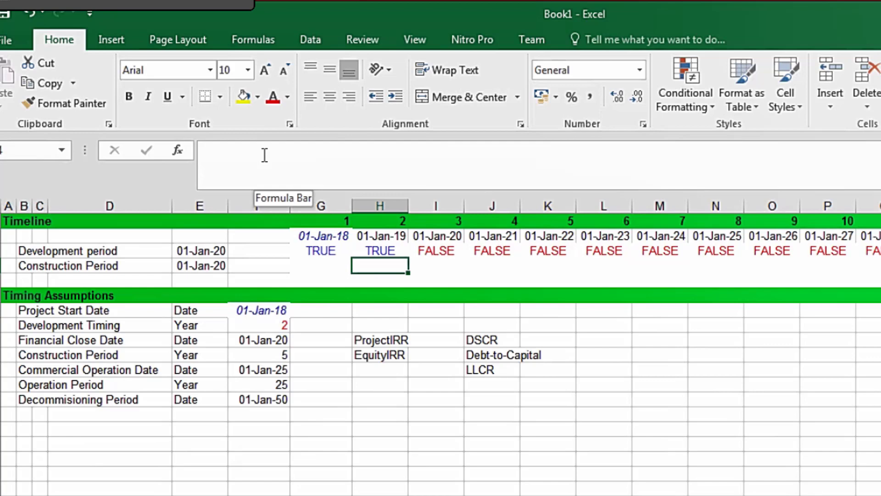
key("Right")
key("Left")
key("Left")
key("Left")
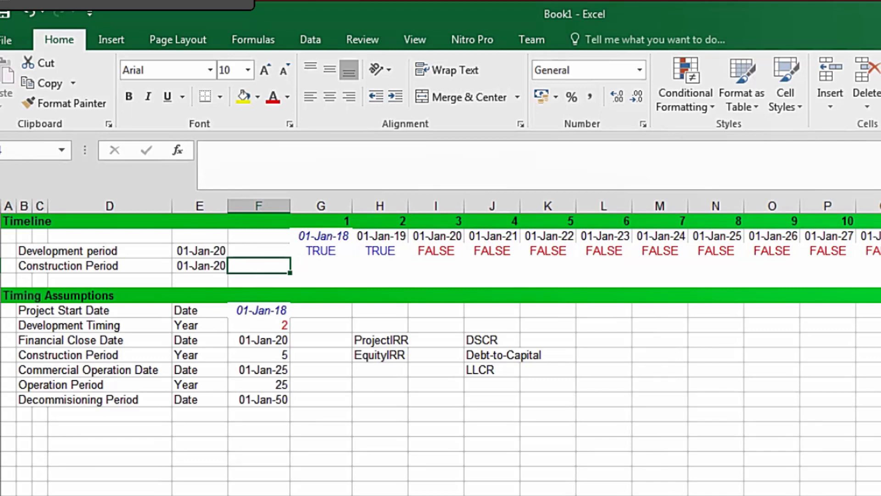
type("=")
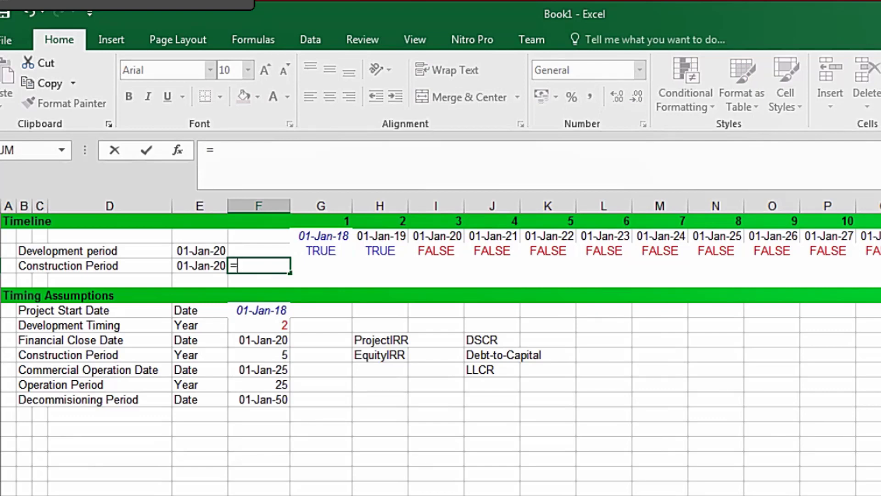
key("Down")
key("Down")
key("Down")
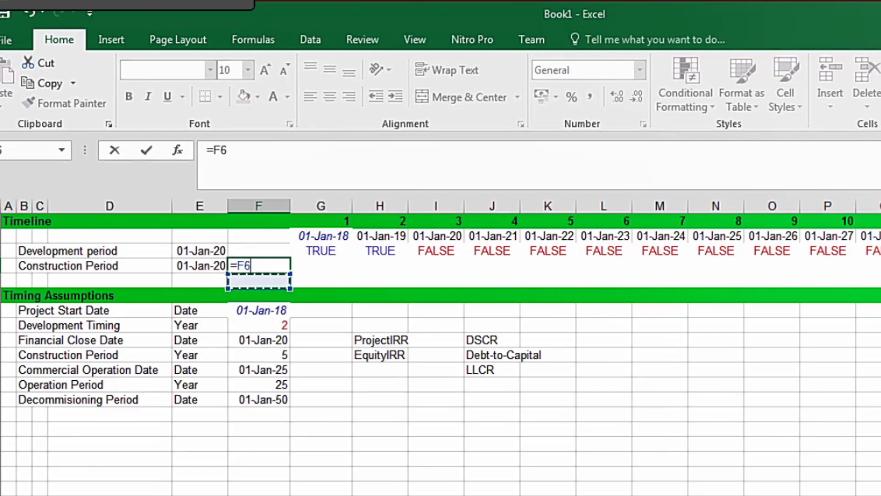
key("Down")
key("Down")
key("Down")
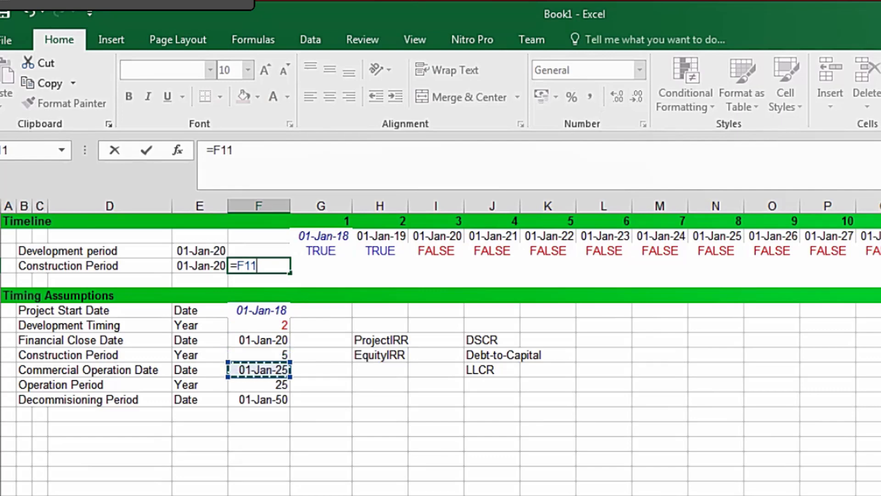
key("ctrl+Return")
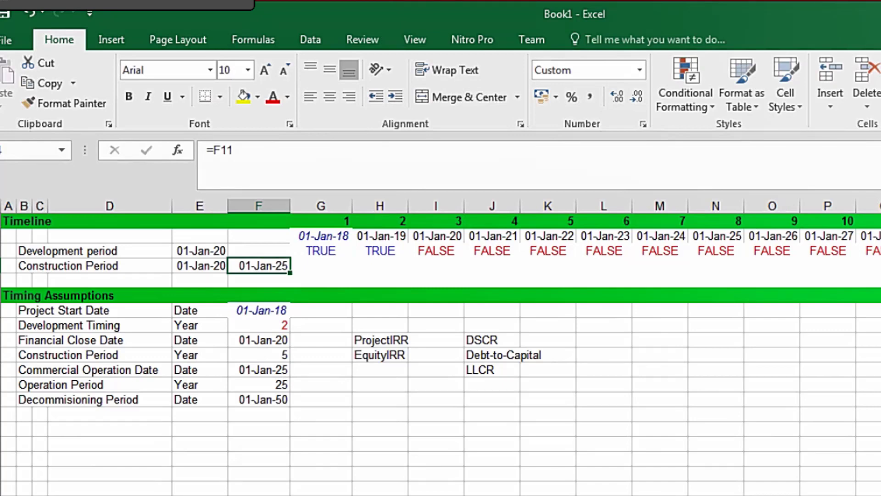
Enter the construction-period test =AND(G2>=$E$4,G2<$F$4) in G4, with absolute references to E4 and F4.
key("Right")
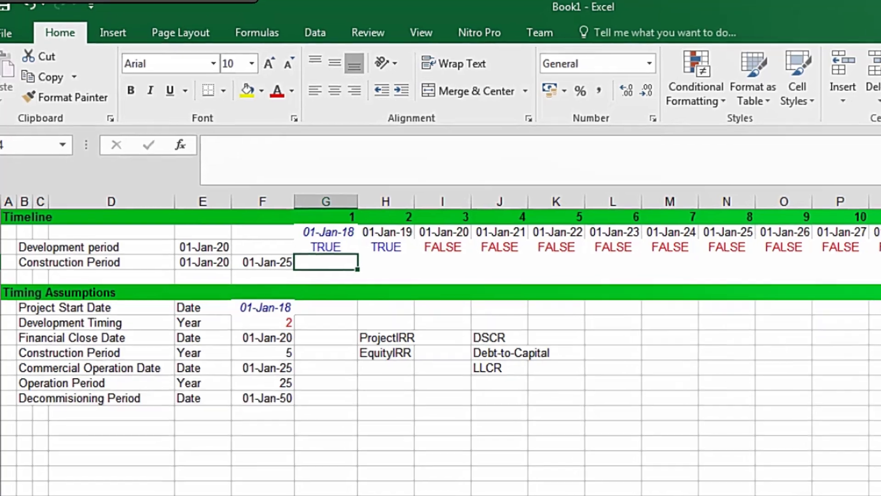
type("=")
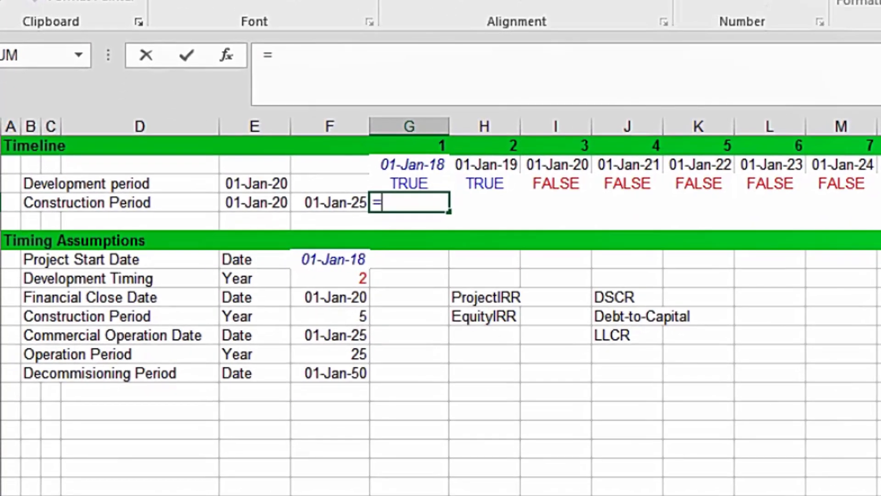
type("&")
key("BackSpace")
type("and")
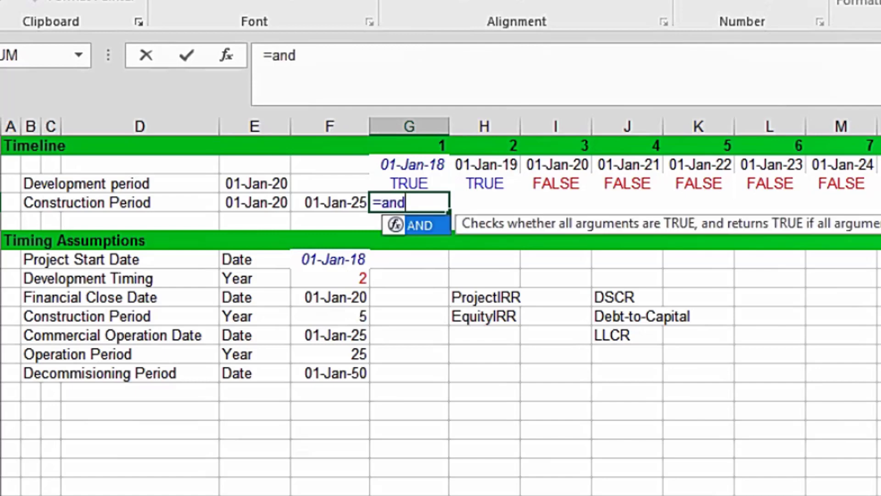
type("(")
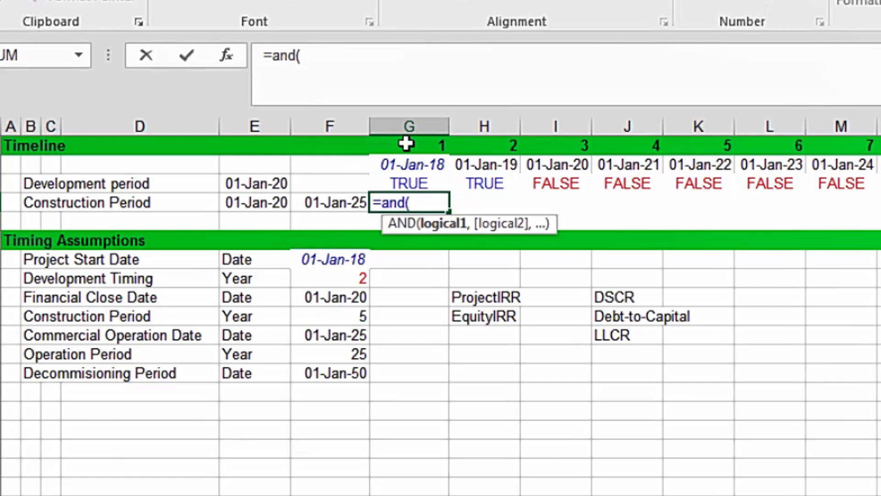
left_click(428, 165)
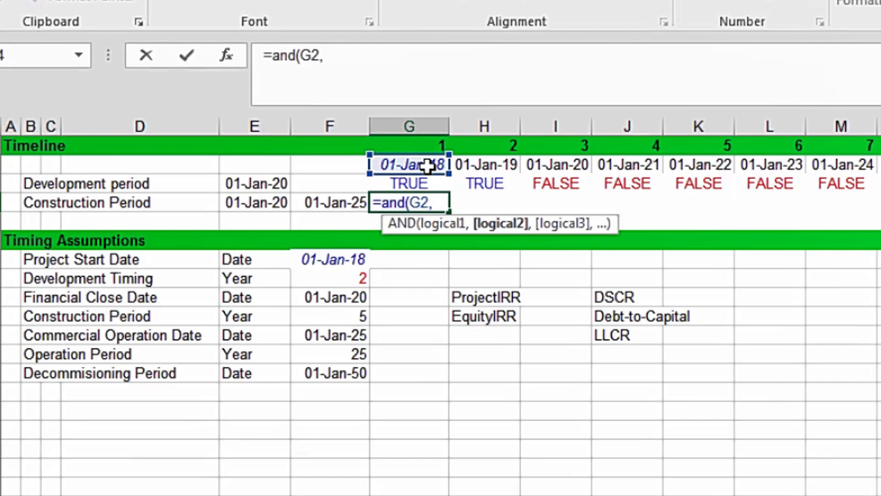
key("BackSpace")
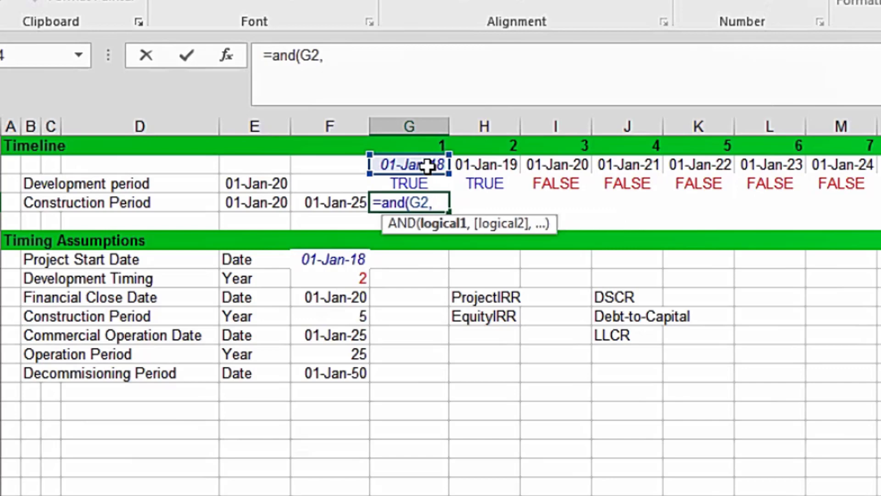
type(">=")
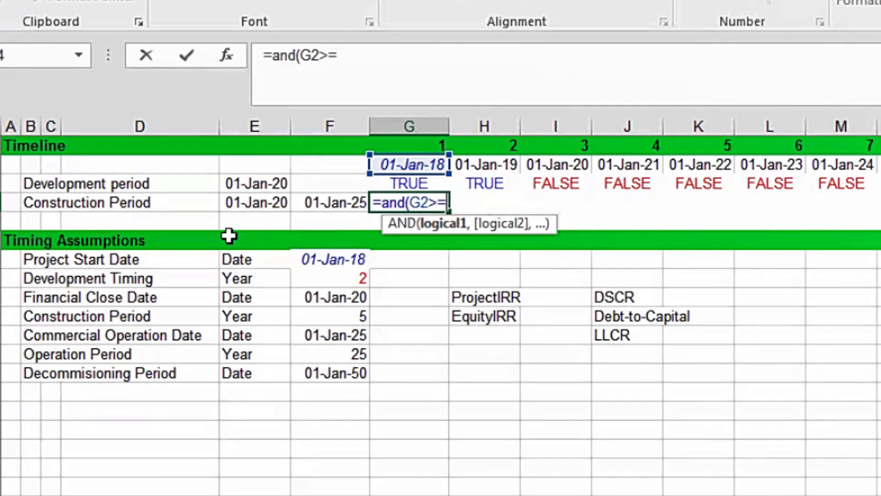
left_click(252, 202)
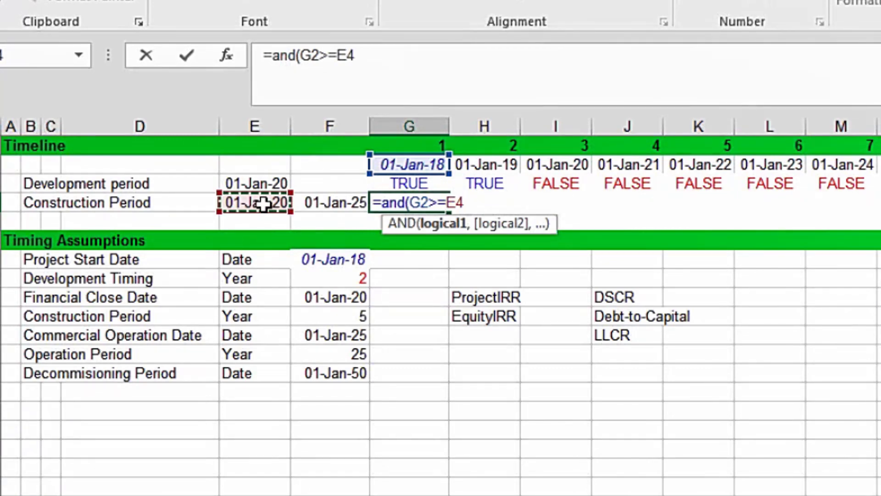
key("F4")
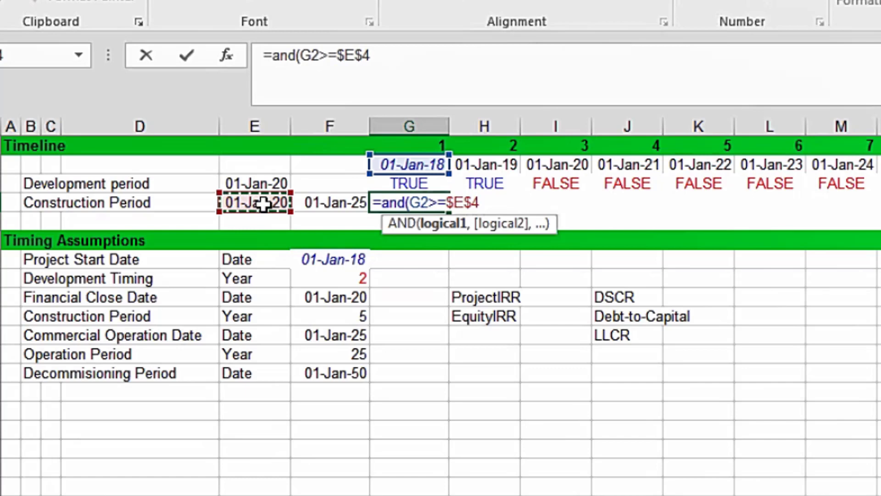
type(",")
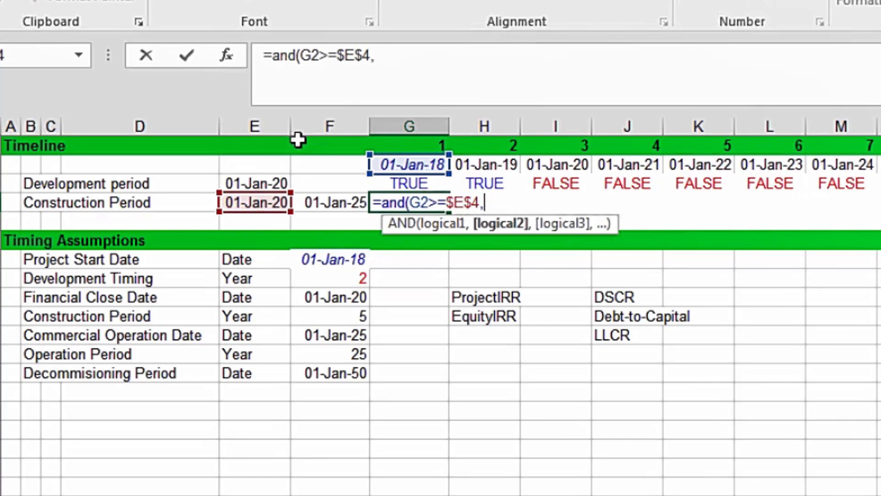
left_click(432, 168)
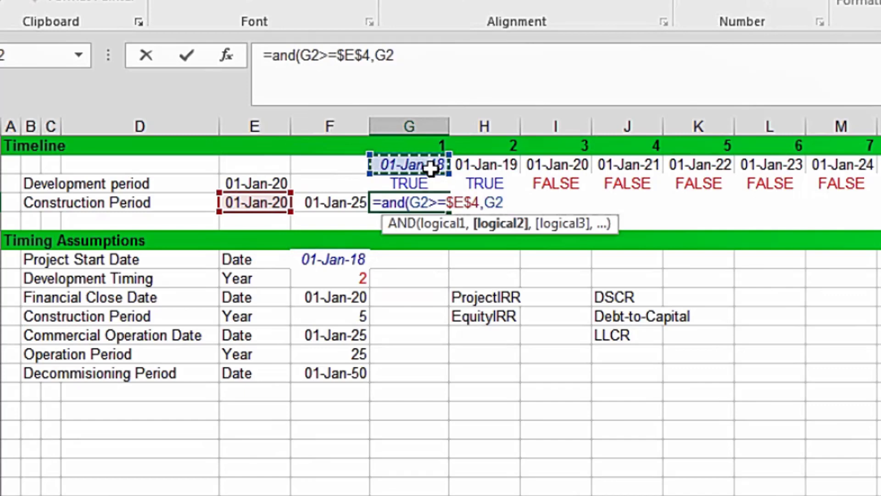
type("<")
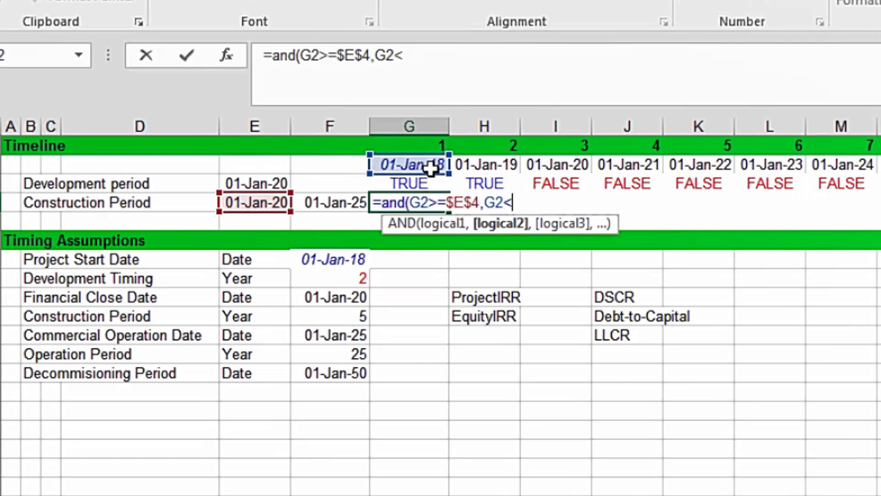
key("Left")
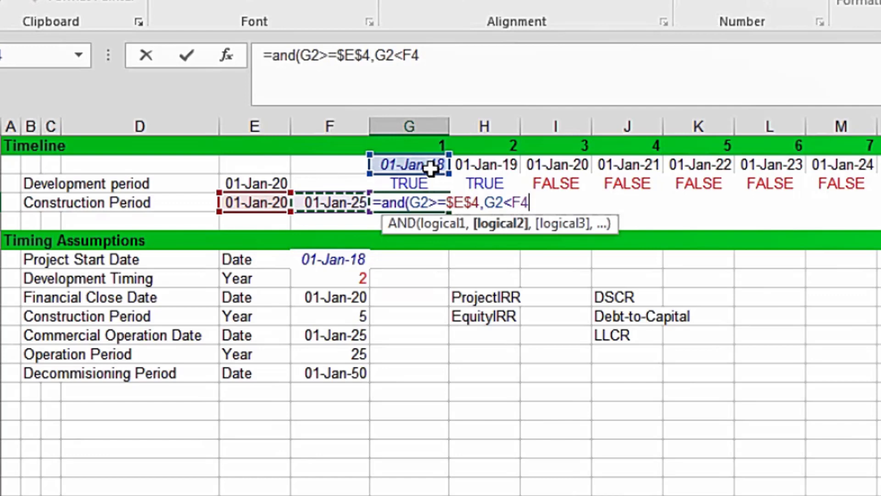
key("F4")
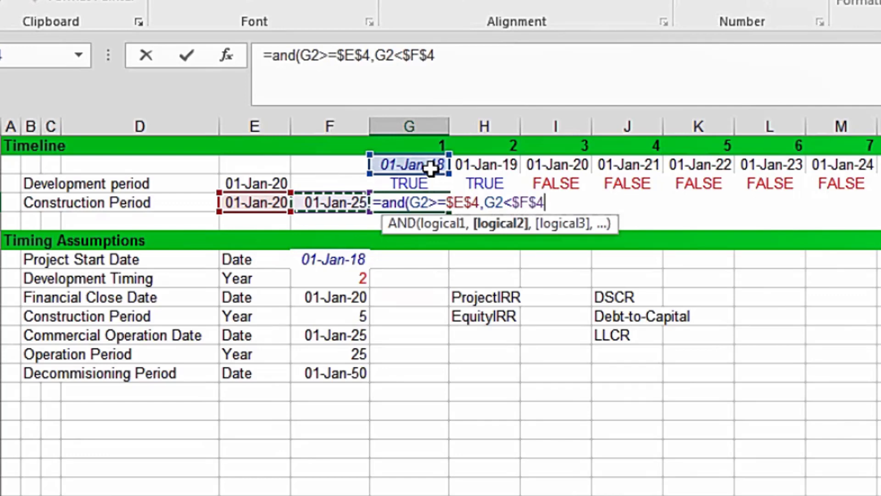
type(")")
key("ctrl+Return")
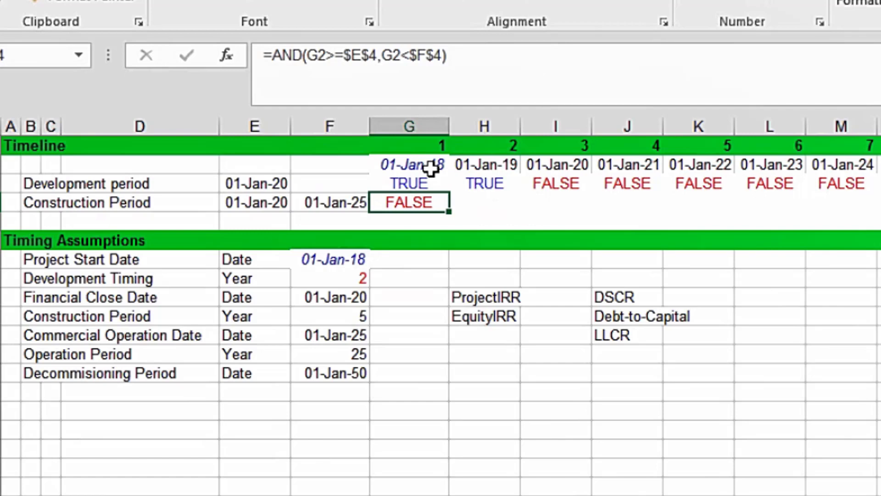
Fill the G4 construction test across row 4 along the timeline and go to the empty label cell B5.
key("ctrl+shift+Right")
key("ctrl+r")
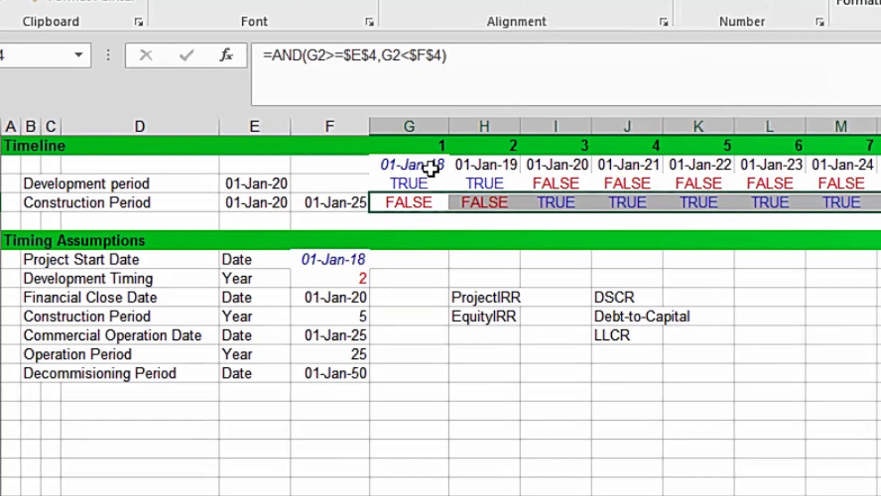
key("Down")
key("Left")
key("Left")
key("Left")
key("Left")
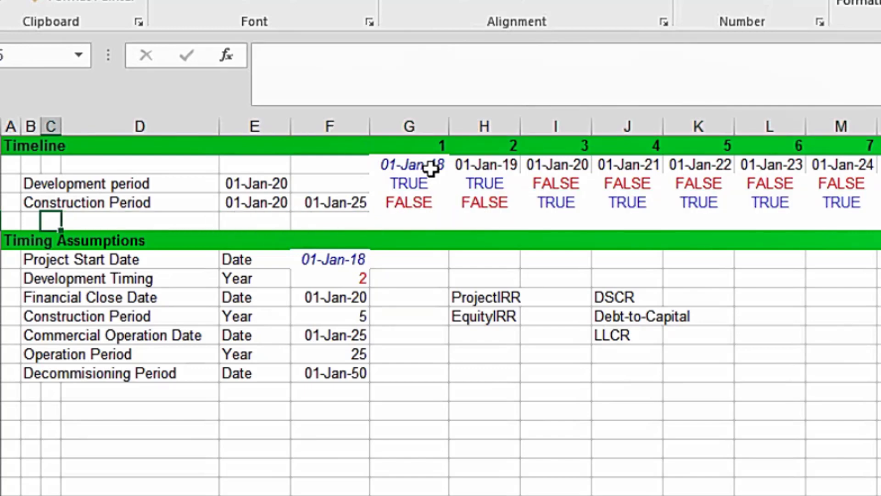
key("Left")
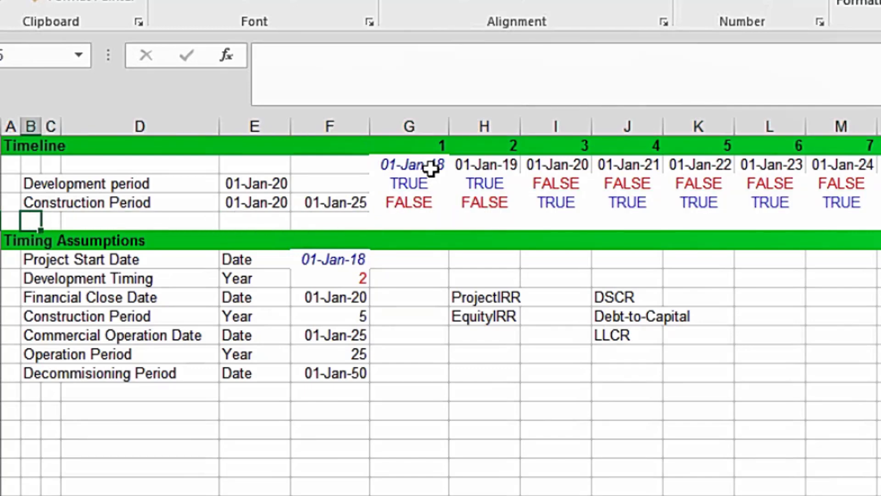
Label B5 Operation Period and link its start date in E5 to the Commercial Operation Date with =F11.
type("Operatio")
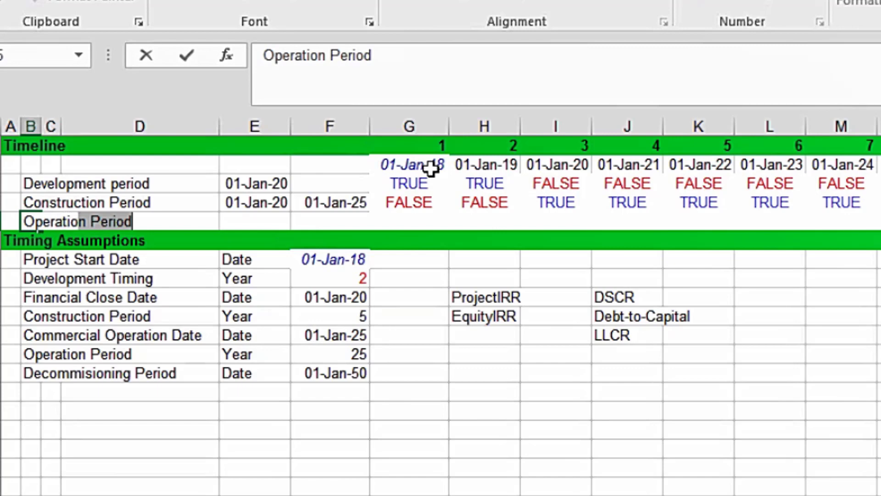
type("n Period")
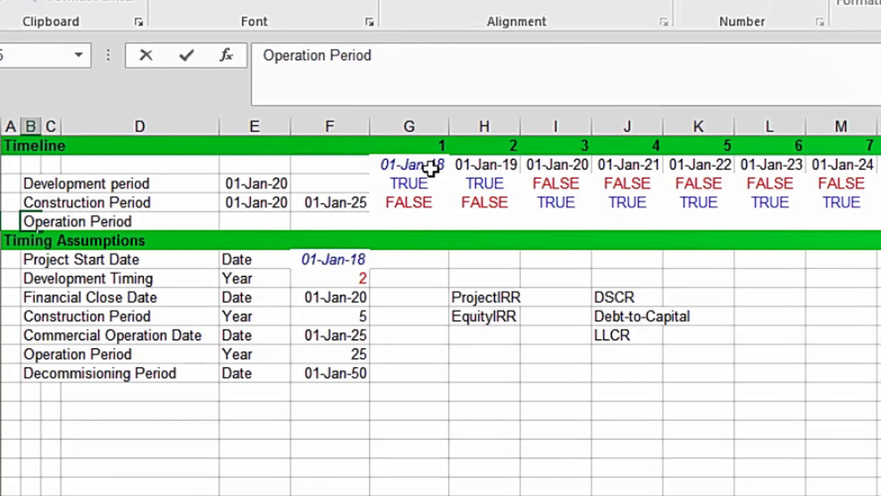
key("Right")
key("Right")
key("Right")
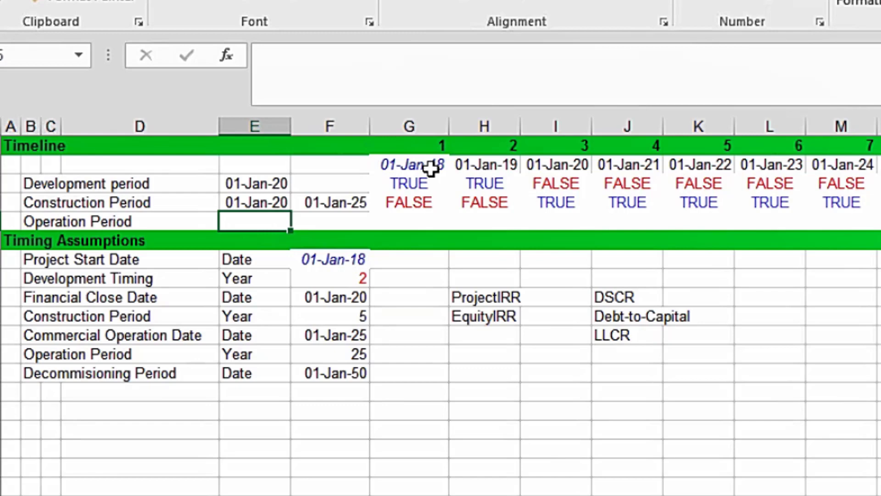
type("=")
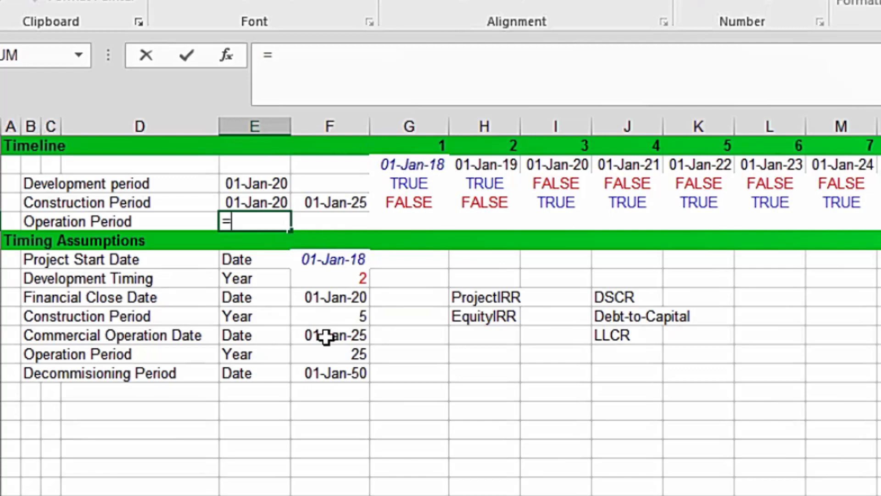
left_click(326, 336)
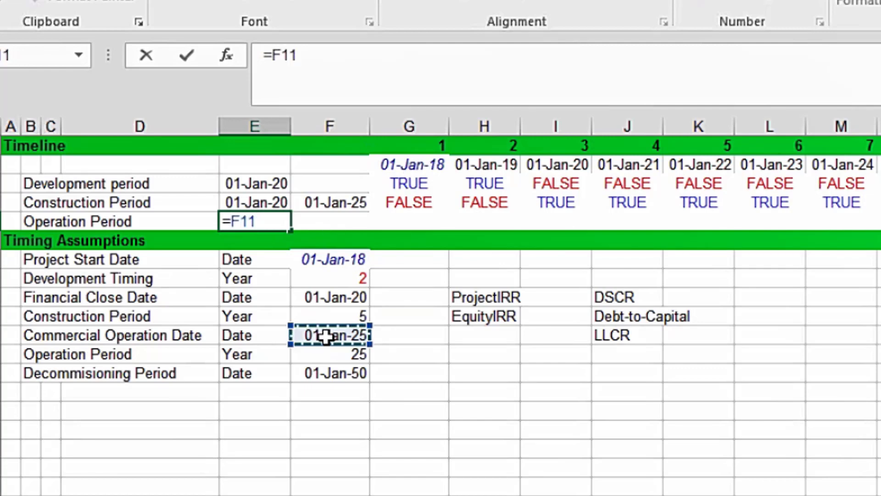
key("ctrl+Return")
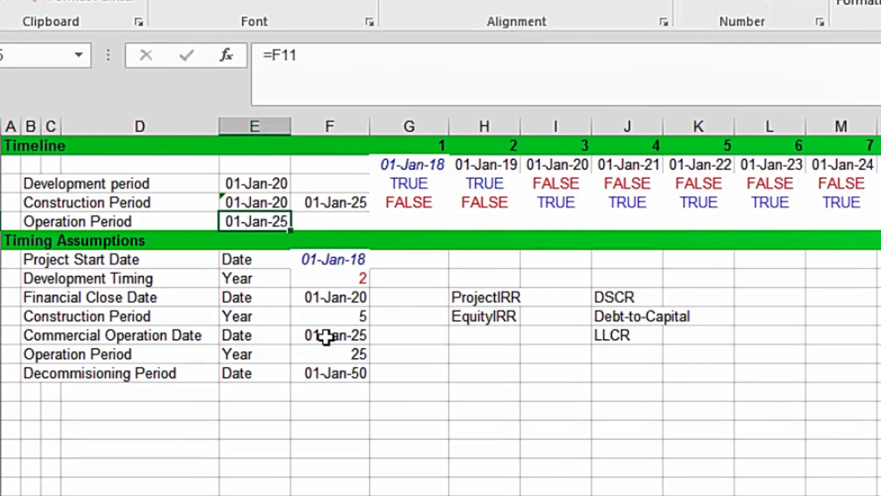
Link the Operation Period end date in F5 to the Decommisioning Period date with =F13.
key("Right")
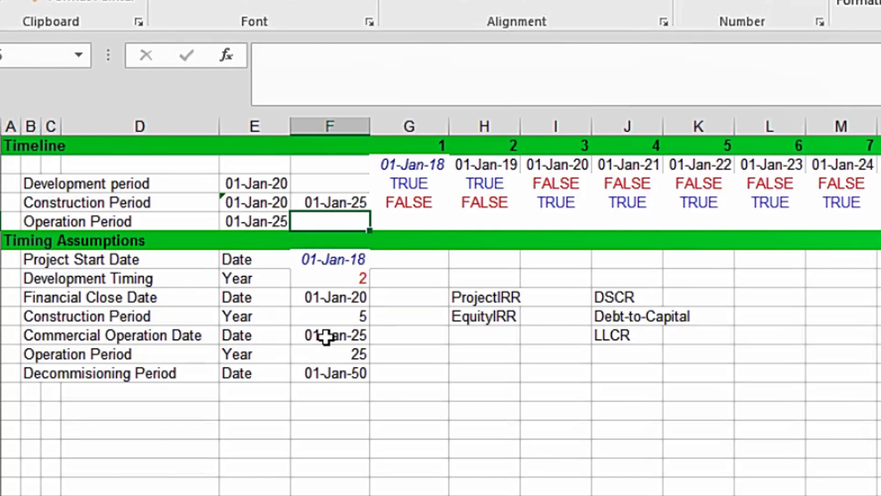
type("=")
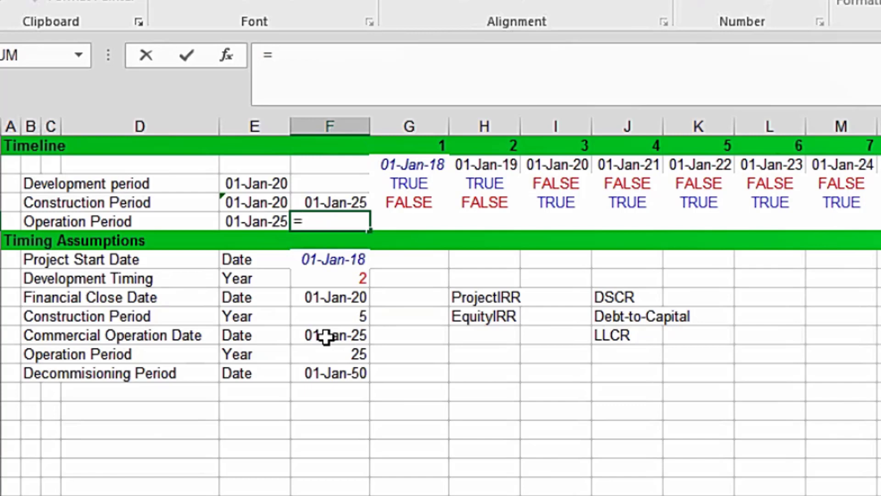
key("Down")
key("Down")
key("Down")
key("Down")
key("Down")
key("Down")
key("Down")
key("Down")
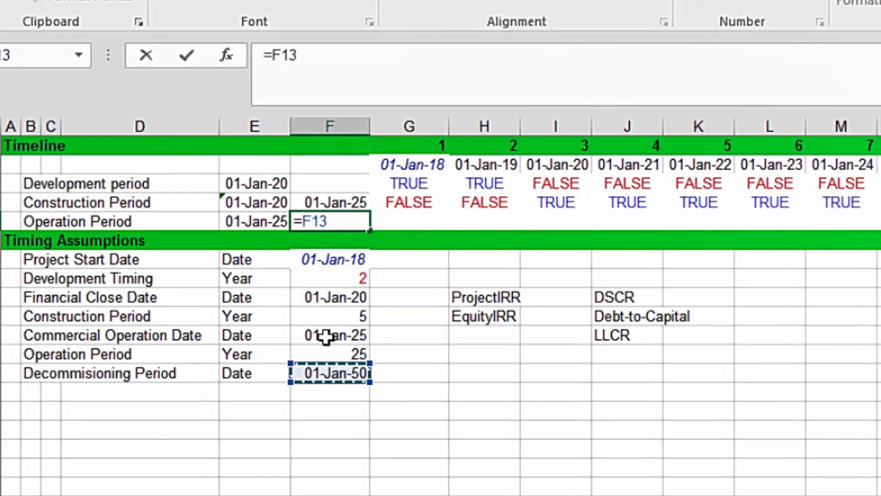
key("ctrl+Return")
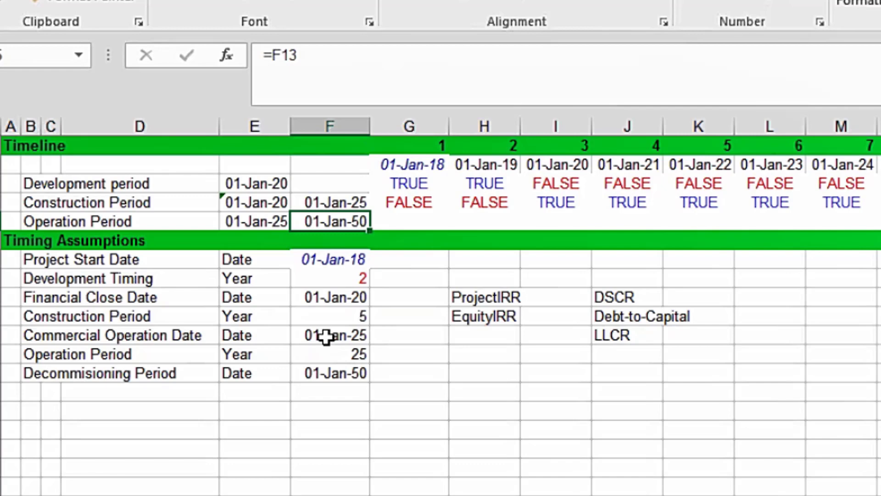
Enter the operation-period test =AND(G2>=$E$5,G2<$F$5) in G5 and fill it across row 5 along the timeline.
key("Right")
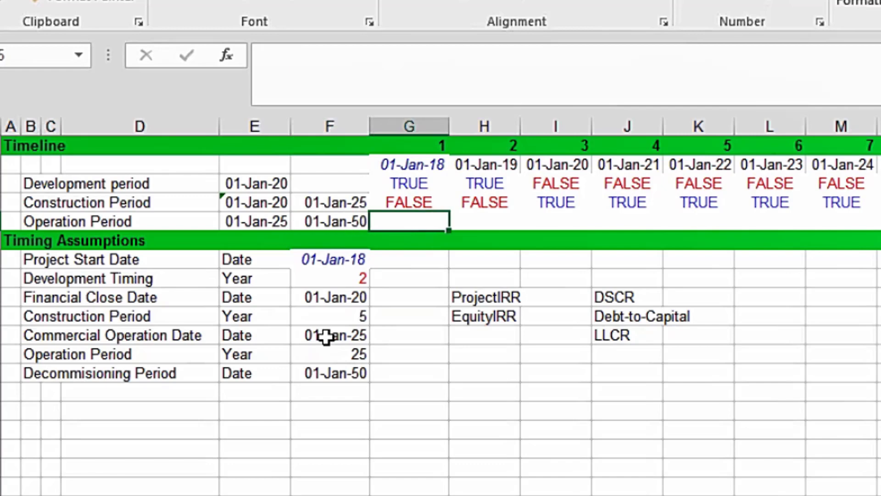
type("=")
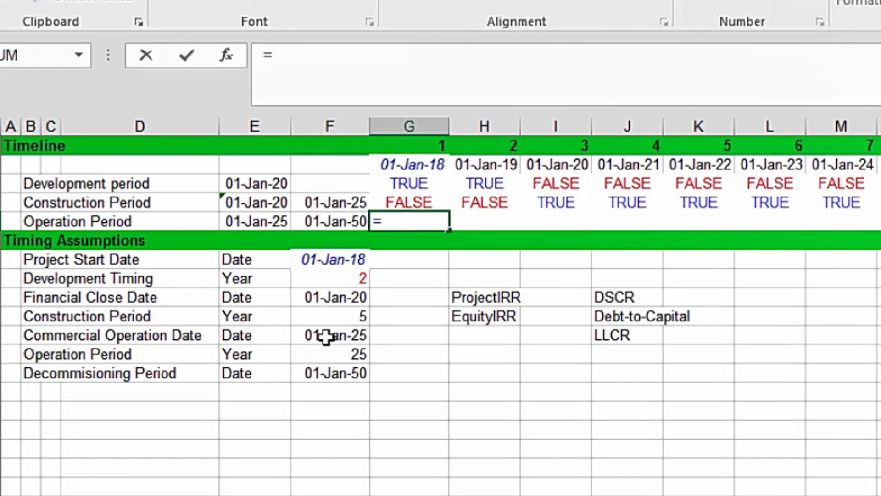
type("and")
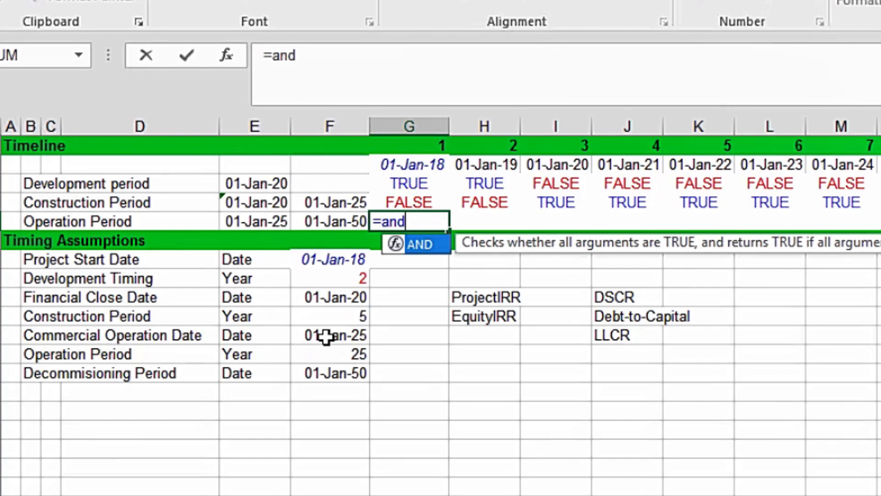
type("(")
key("Left")
key("Left")
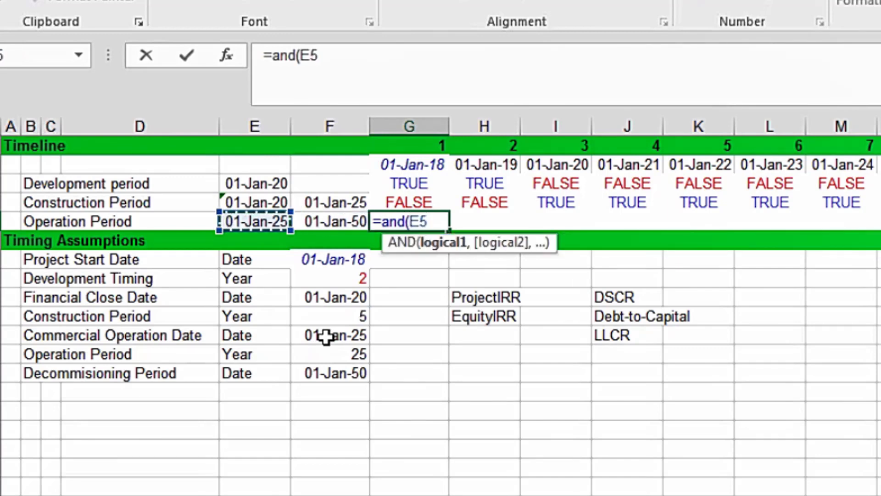
key("Right")
key("Right")
key("Up")
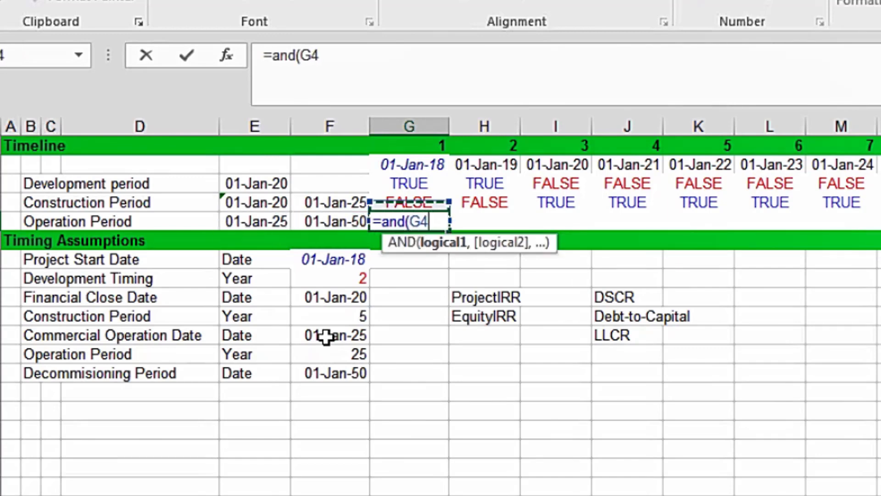
key("Up")
key("Up")
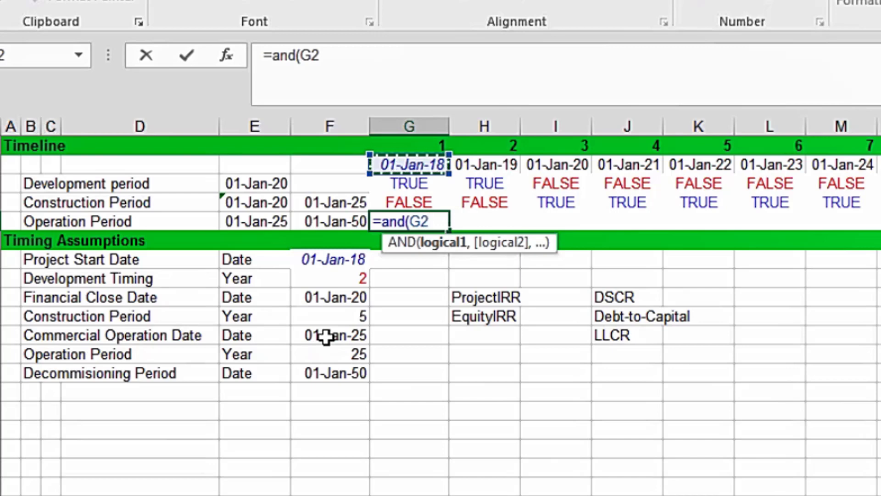
type(">")
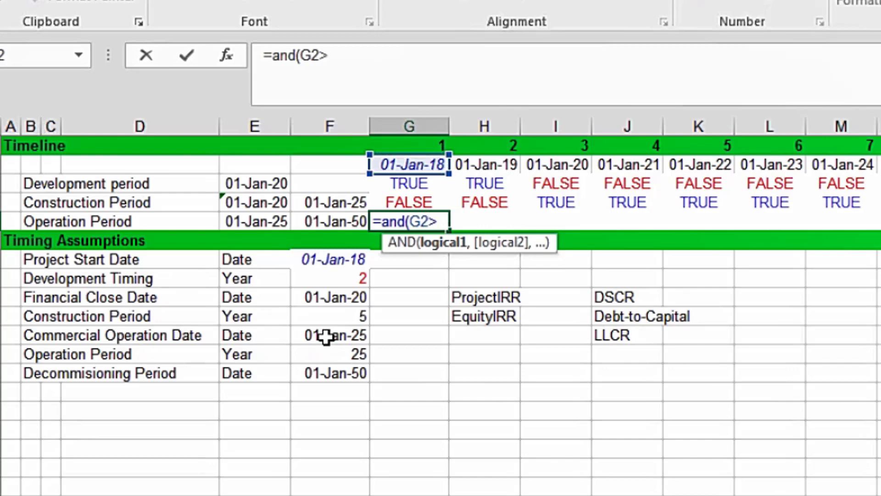
type("=")
key("Left")
key("Left")
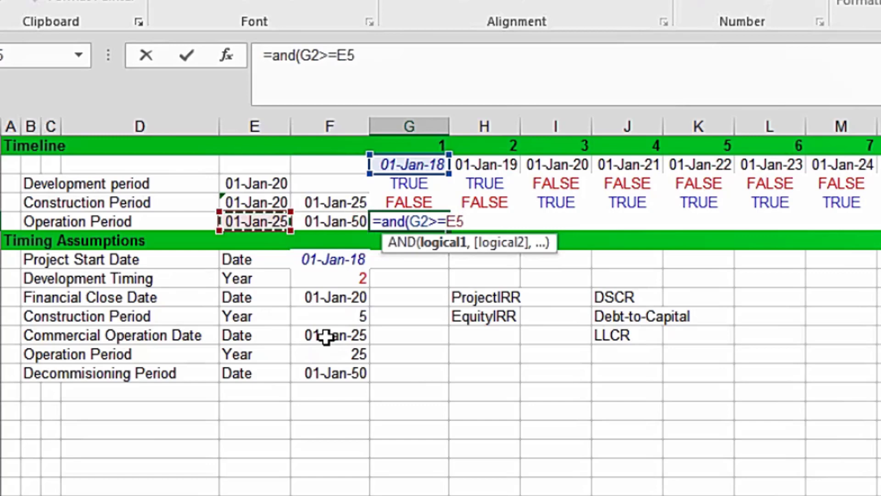
key("F4")
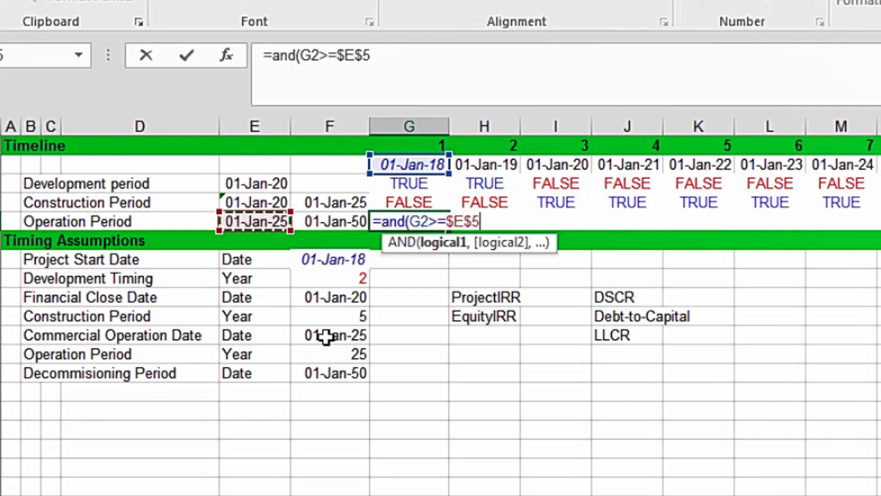
type(",")
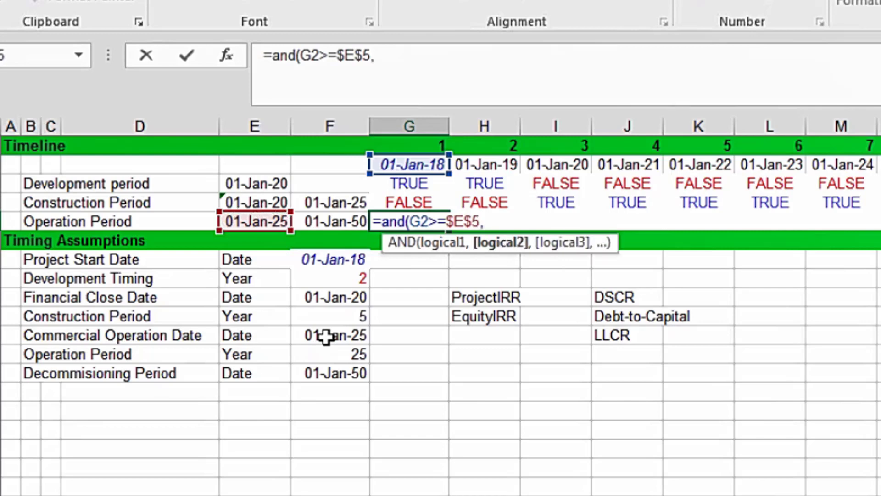
key("Up")
key("Up")
key("Up")
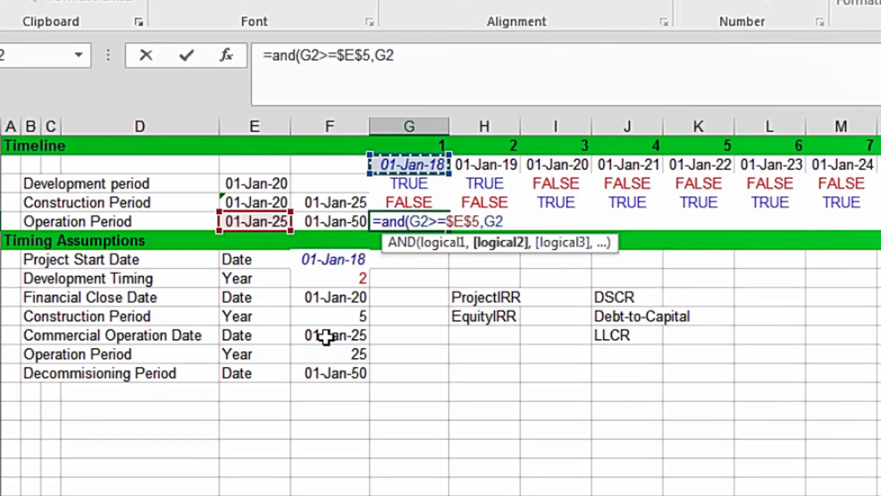
type("<")
key("Left")
key("Left")
key("Right")
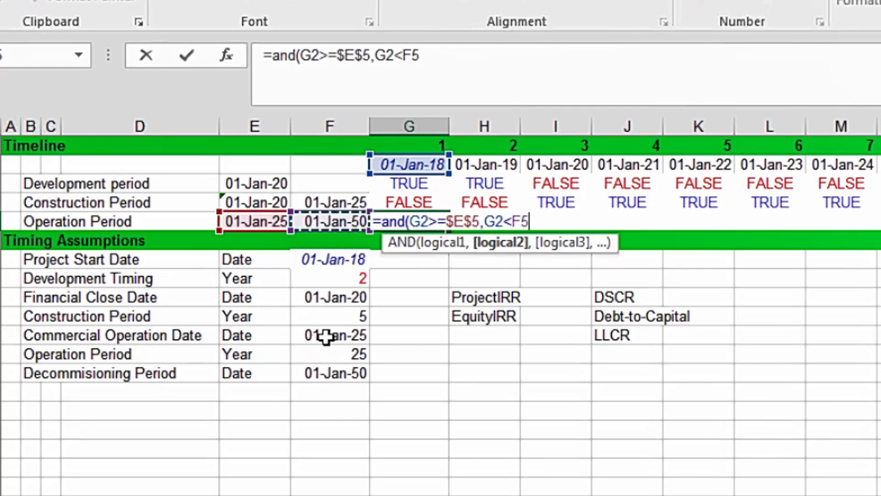
key("F4")
type(")")
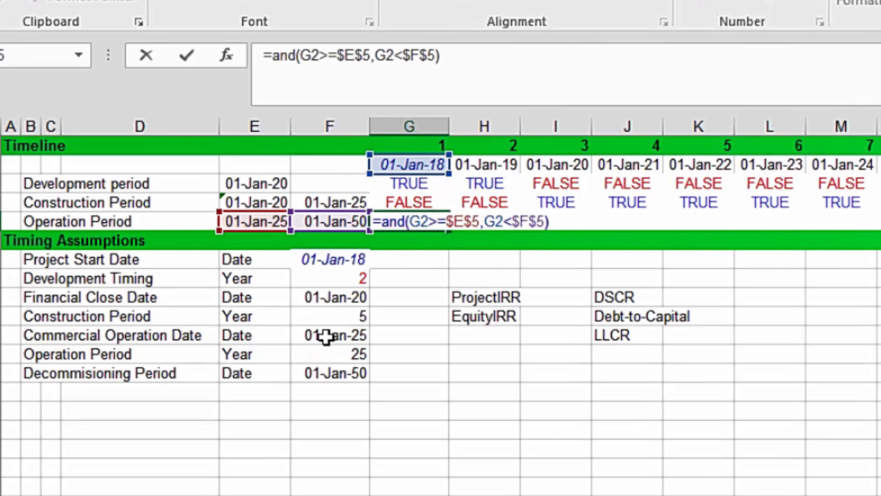
key("ctrl+Return")
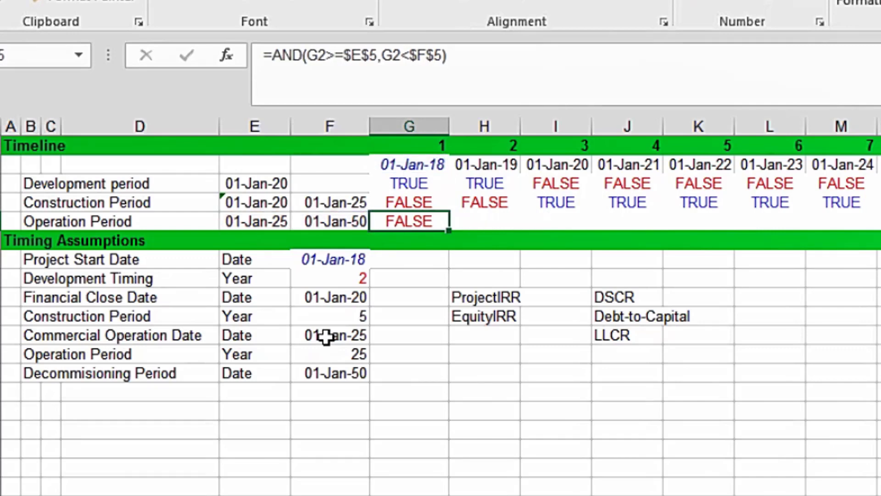
key("ctrl+shift+Right")
key("ctrl+r")
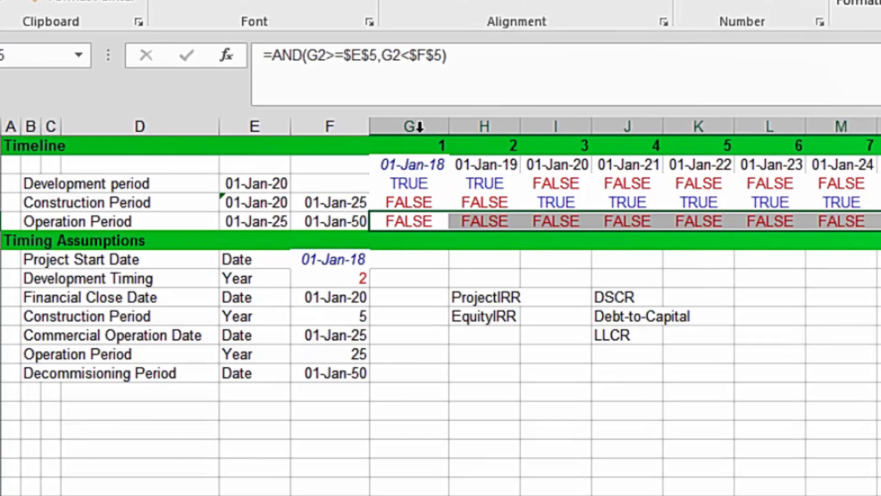
Insert a blank column at G, before the first timeline period.
left_click(419, 125)
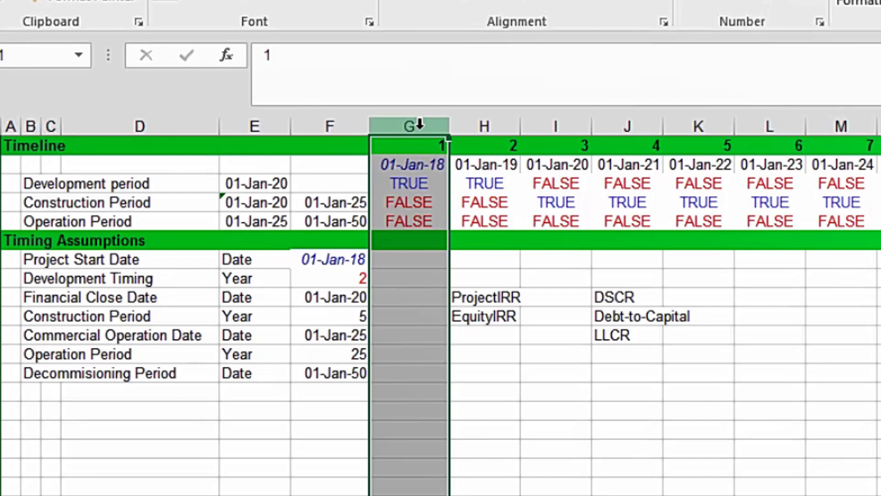
right_click(408, 127)
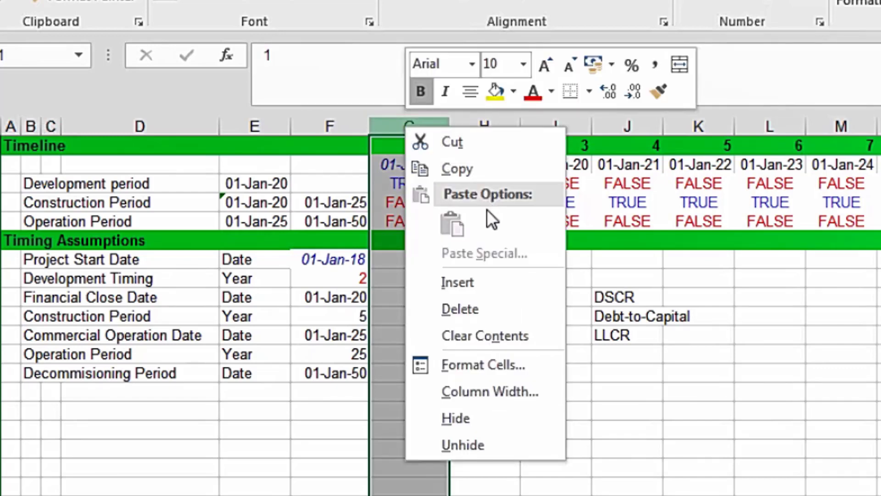
left_click(489, 282)
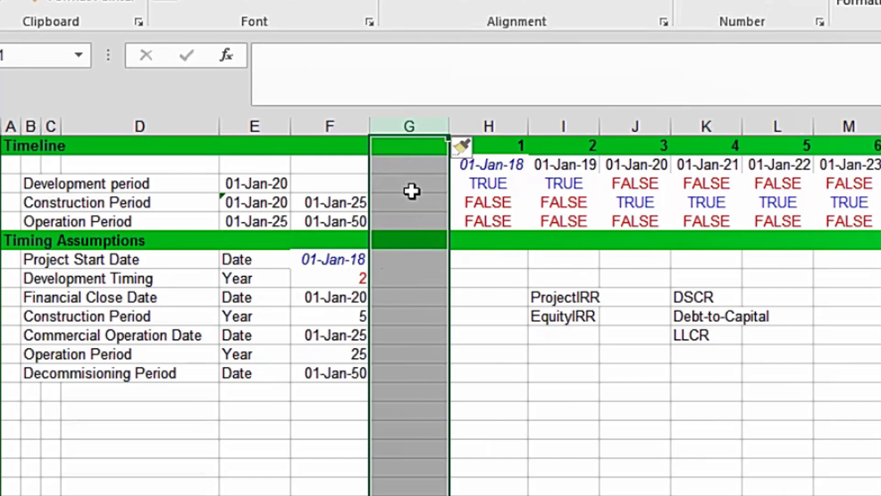
Count the TRUE operation flags in G5 with =COUNTIF(H5:AU5,TRUE).
left_click(409, 225)
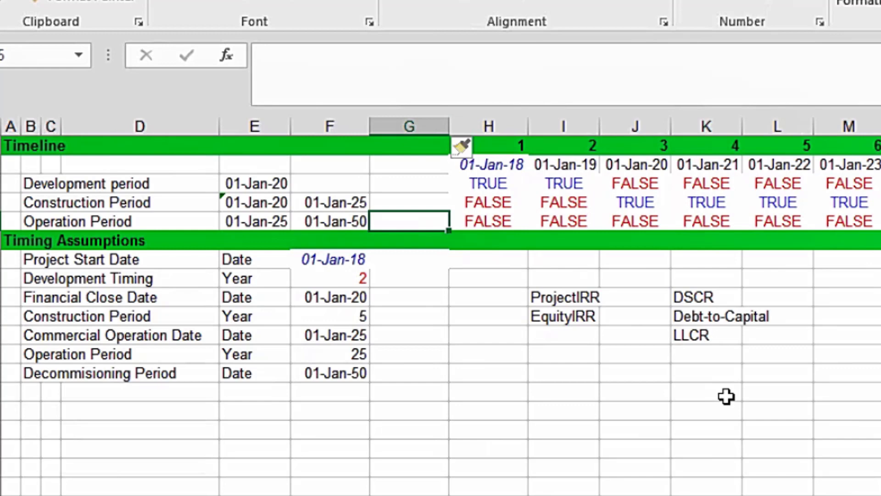
type("=count")
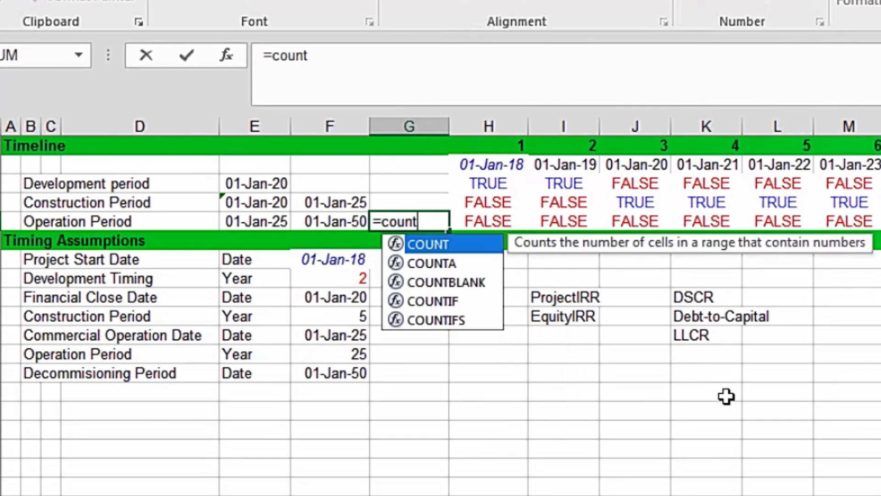
type("if(")
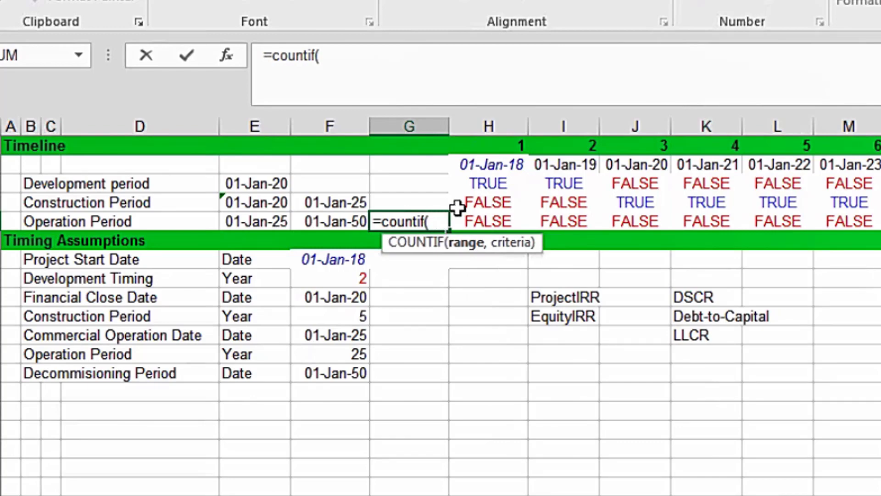
left_click(477, 224)
key("ctrl+shift+Right")
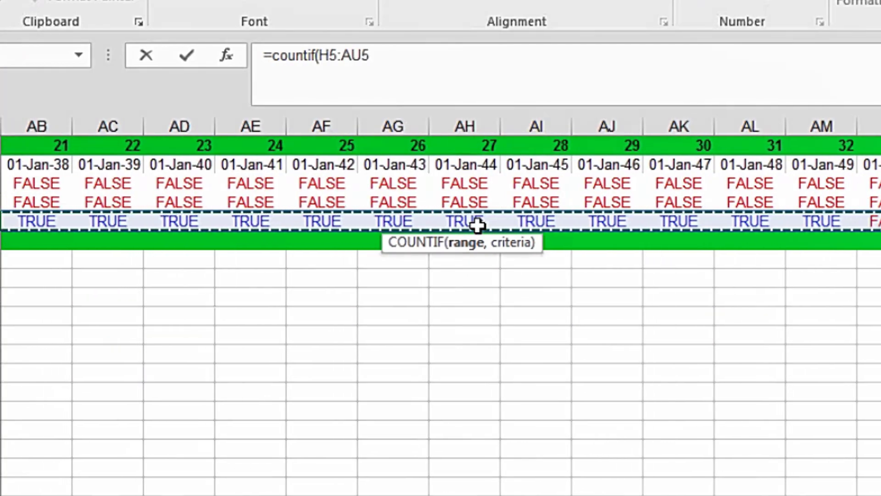
type(",")
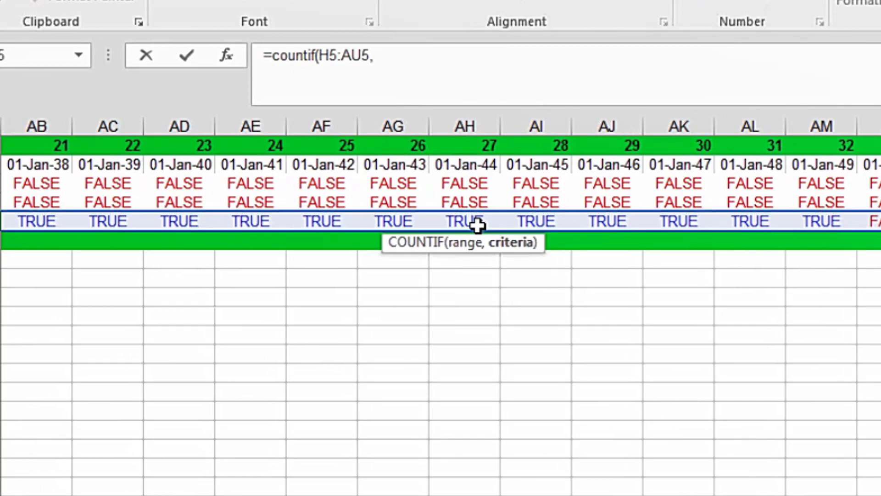
type("true")
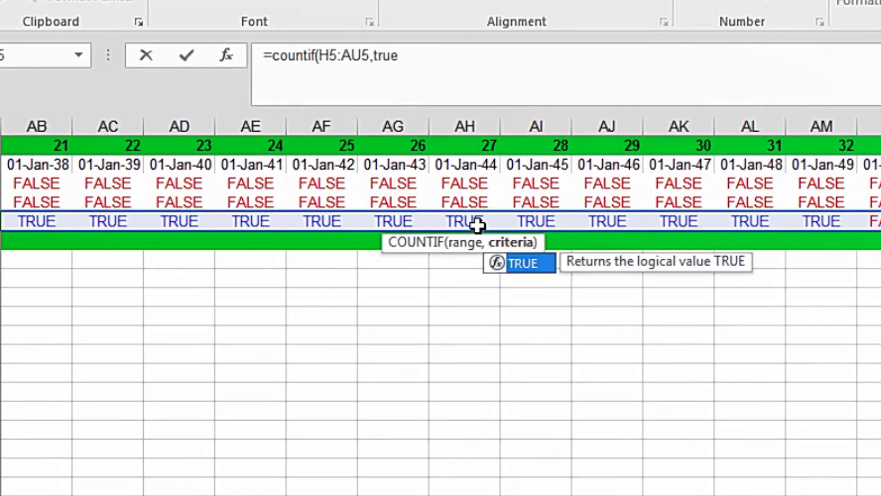
type(")")
key("ctrl+Return")
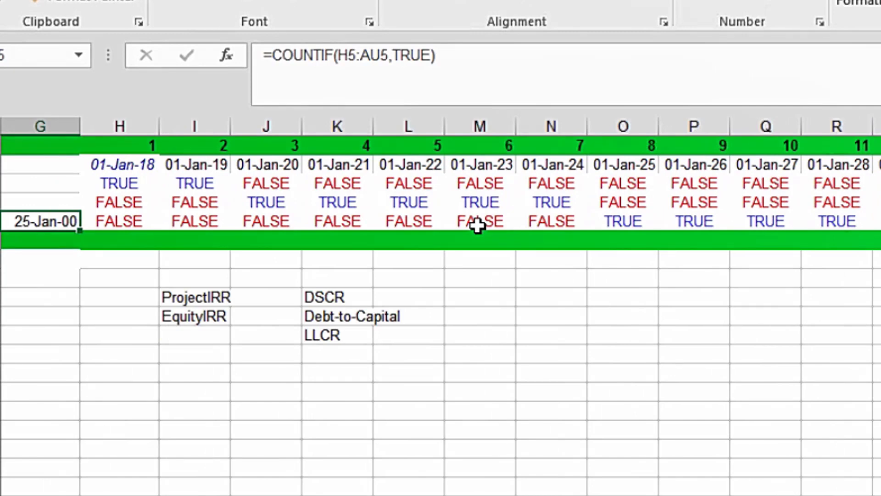
Format the operation flag count in G5 as a number with no decimal places.
scroll(477, 225, "left", 2)
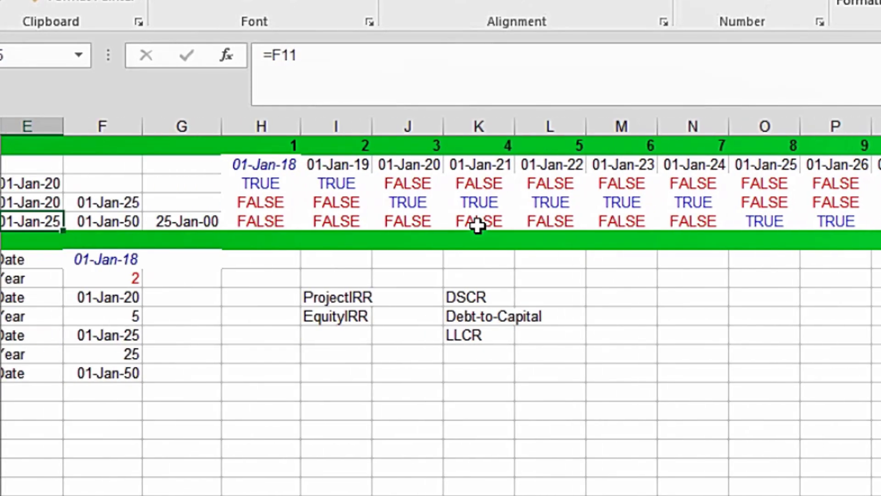
key("ctrl+shift+1")
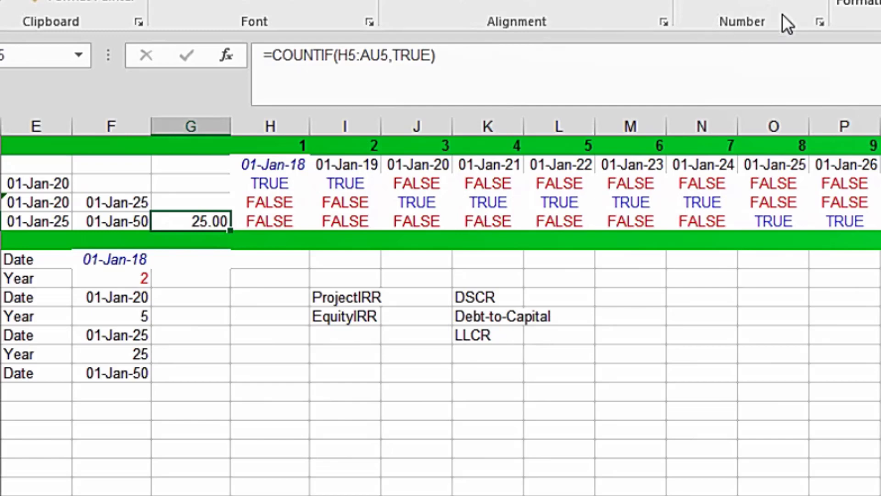
left_click(819, 3)
left_click(819, 3)
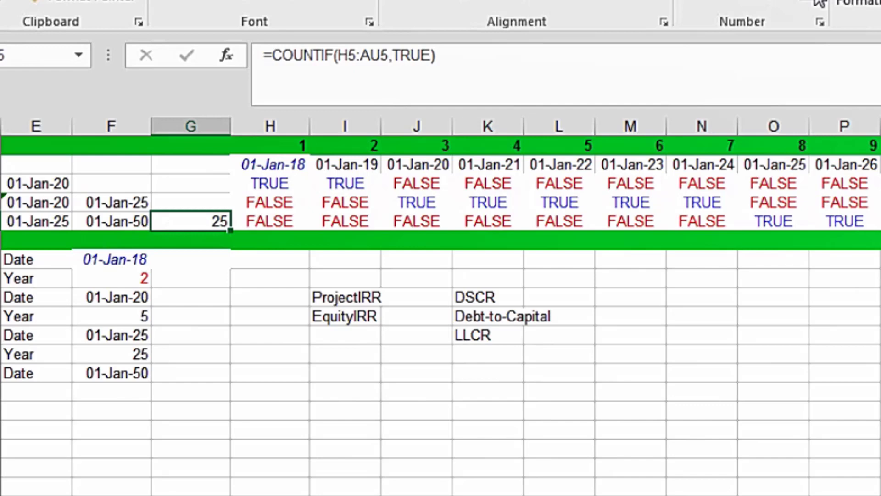
Copy the TRUE-count formula from G5 to G3:G4 for the development and construction flags.
key("ctrl+c")
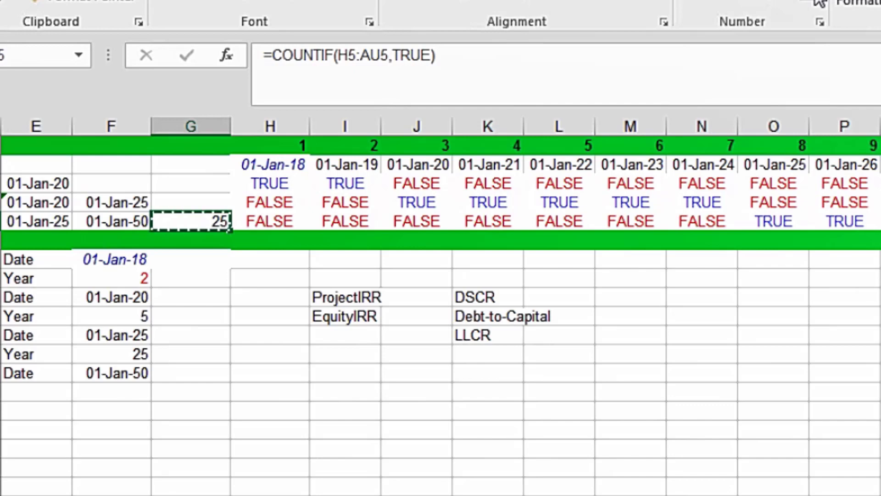
key("Up")
key("shift+Up")
key("ctrl+v")
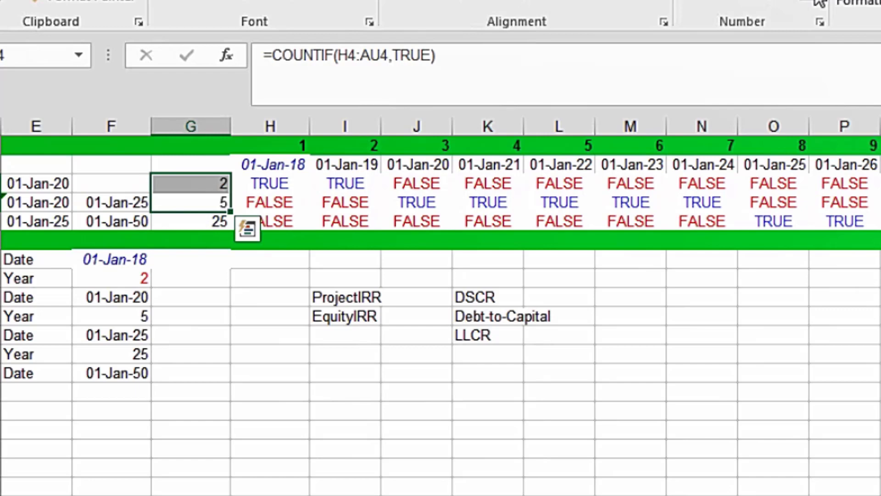
key("ctrl+q")
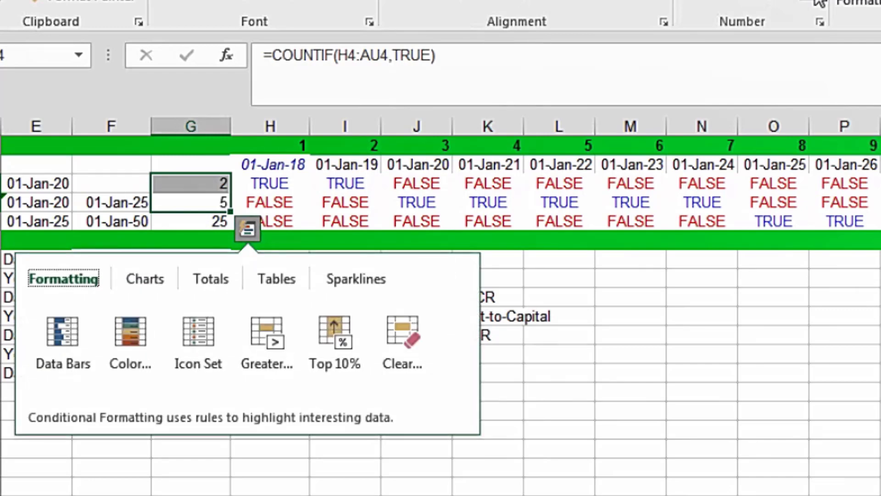
key("Escape")
Enter the section heading "Operating Assumptions" in A15, below the timing assumptions.
key("Down")
key("ctrl+Left")
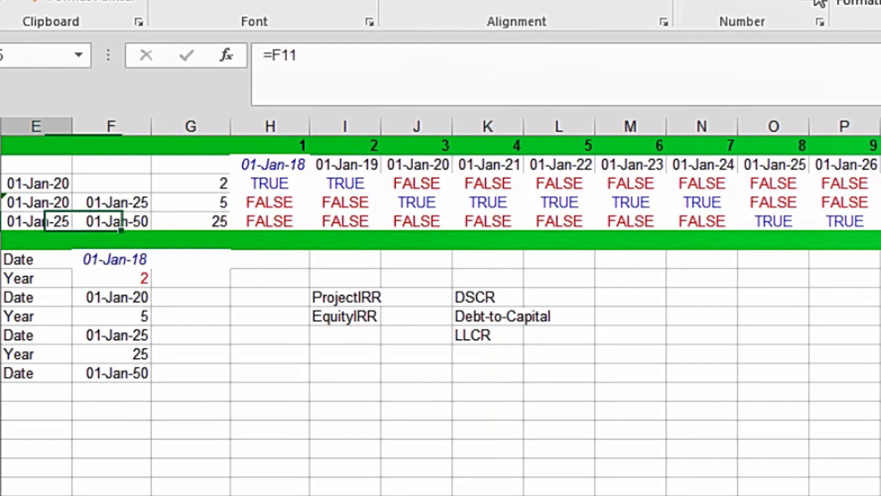
key("ctrl+Left")
key("ctrl+Left")
key("Right")
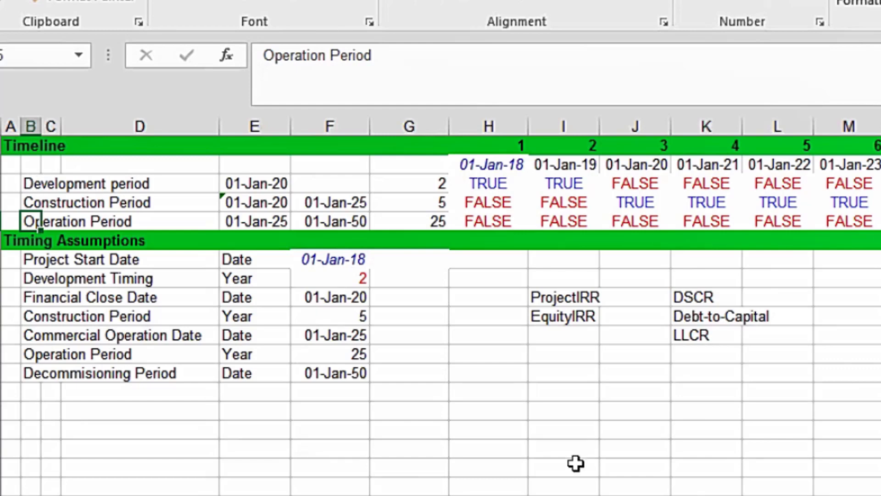
left_click(10, 411)
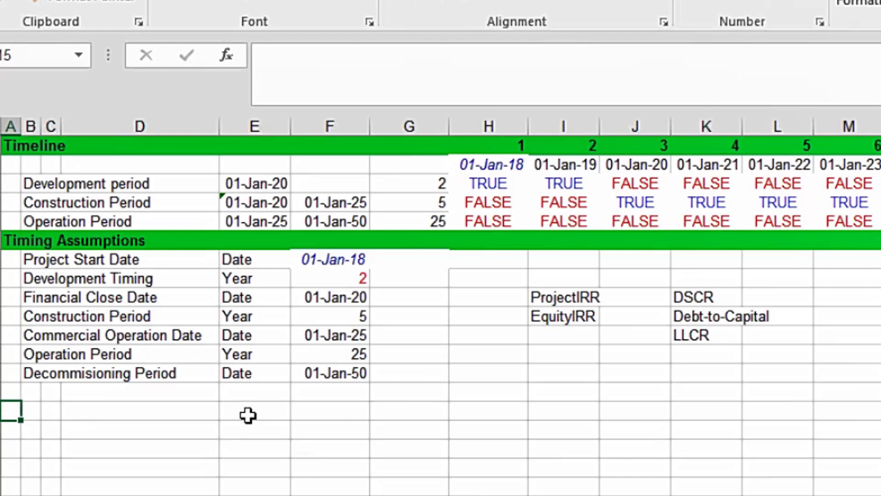
type("Operating")
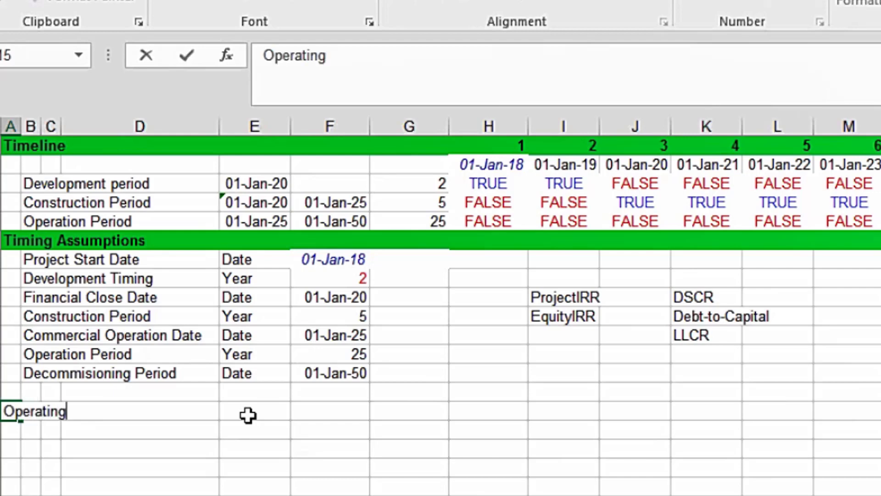
type("sumptions")
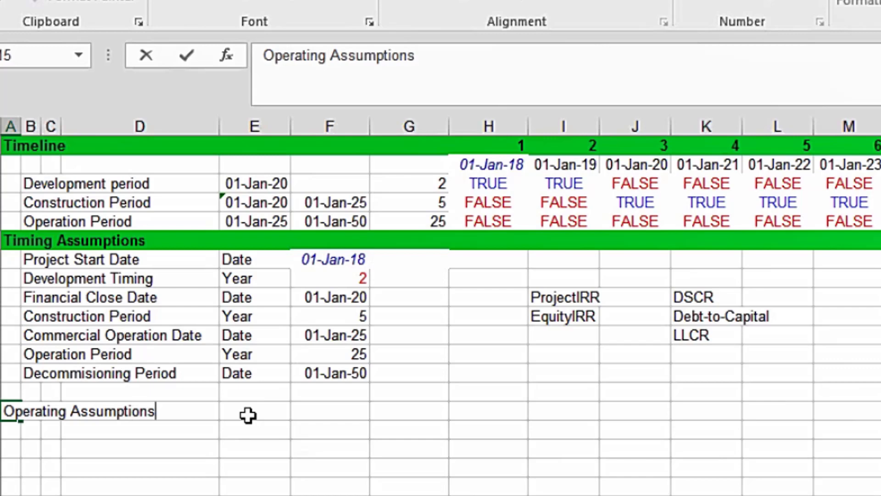
key("Return")
Enter the row label "Development Costs" in B16 and move on to its units cell E16.
key("Right")
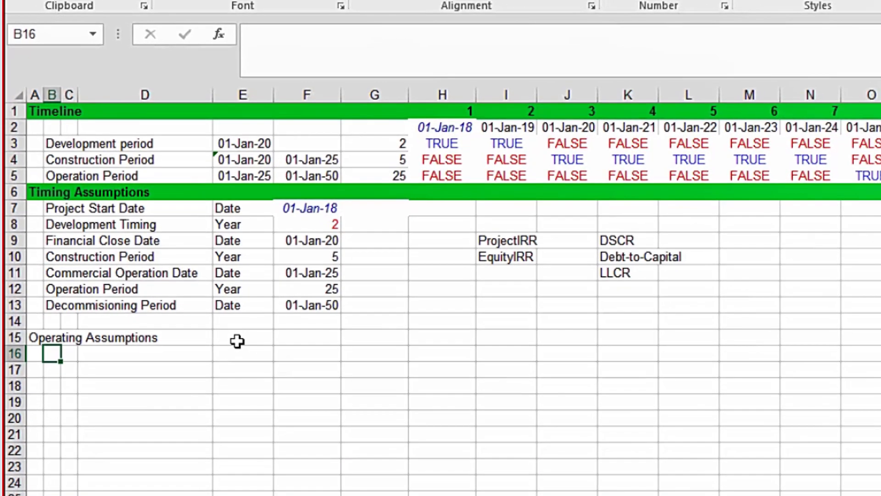
type("De")
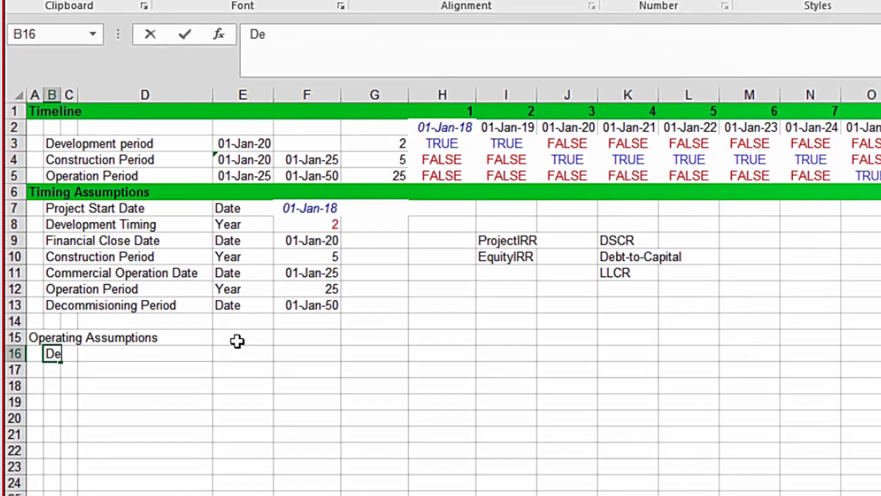
type("velopment ")
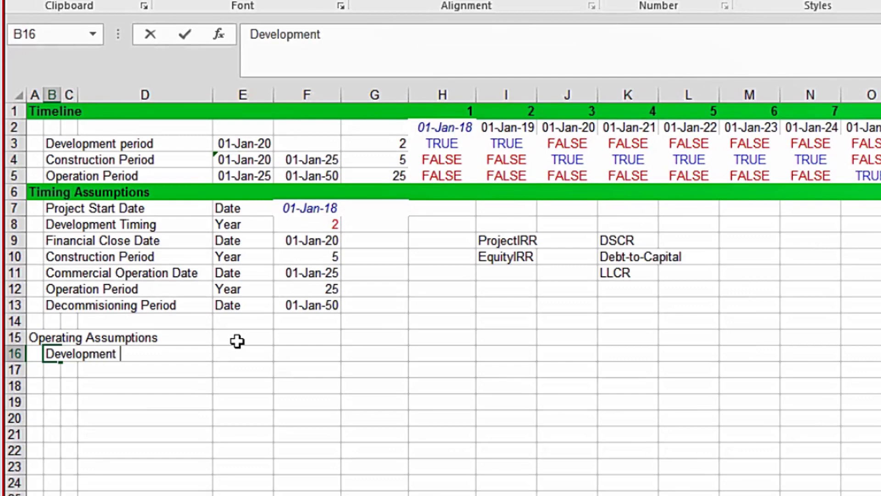
type("Costs")
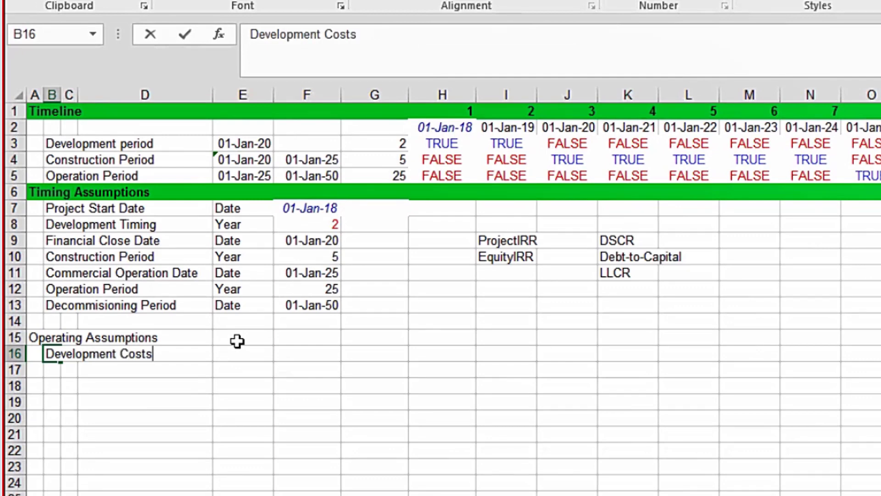
key("Tab")
key("Tab")
key("Tab")
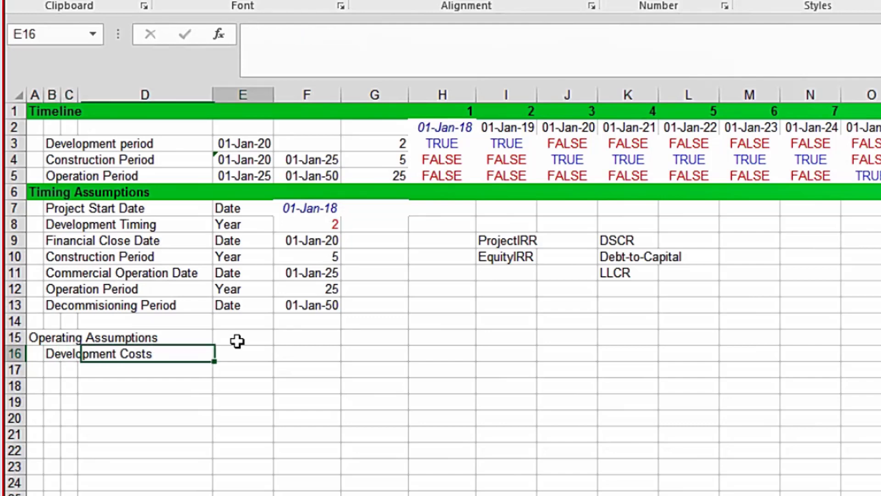
Enter the unit INR (Mns) for Development Costs in cell E16.
key("Tab")
key("shift+Tab")
type("IN")
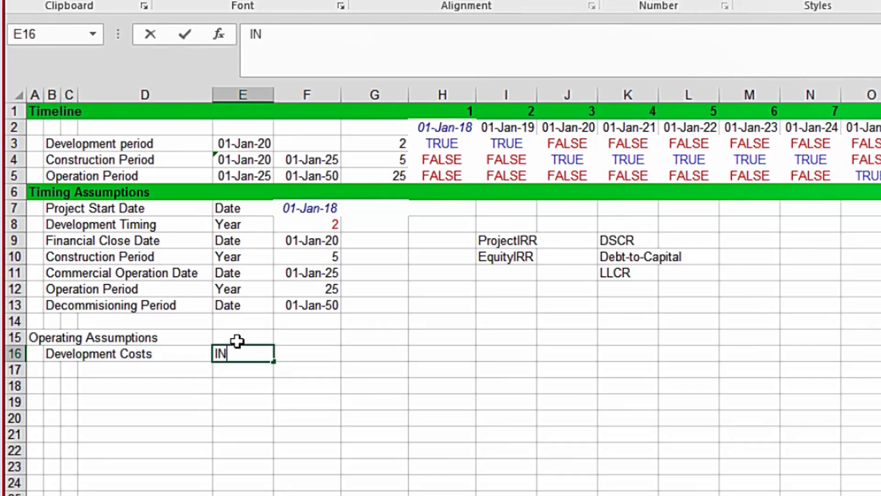
type("R")
key("Tab")
key("shift+Tab")
double_click(251, 353)
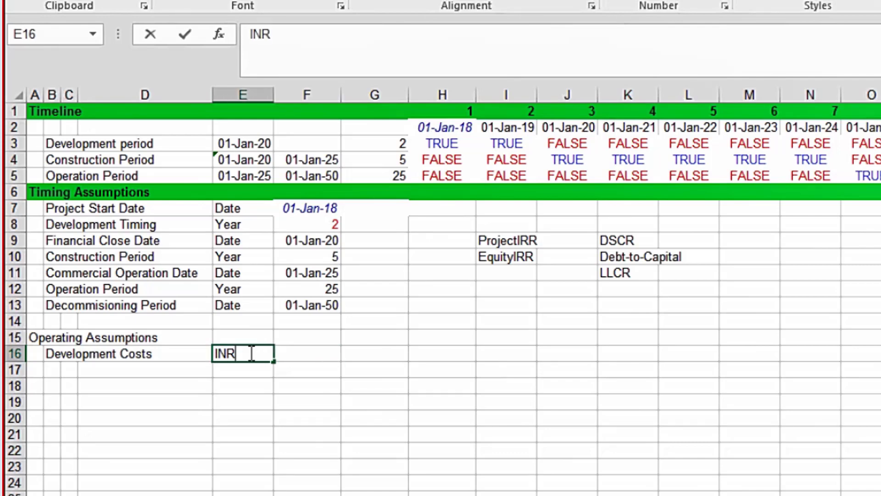
type("(Mns)")
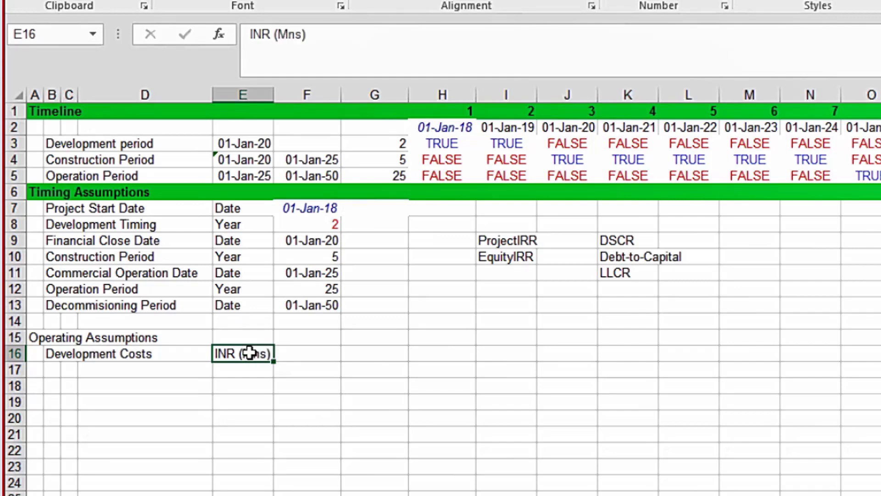
Set the Development Costs value in cell F16 to 50.
left_click(311, 352)
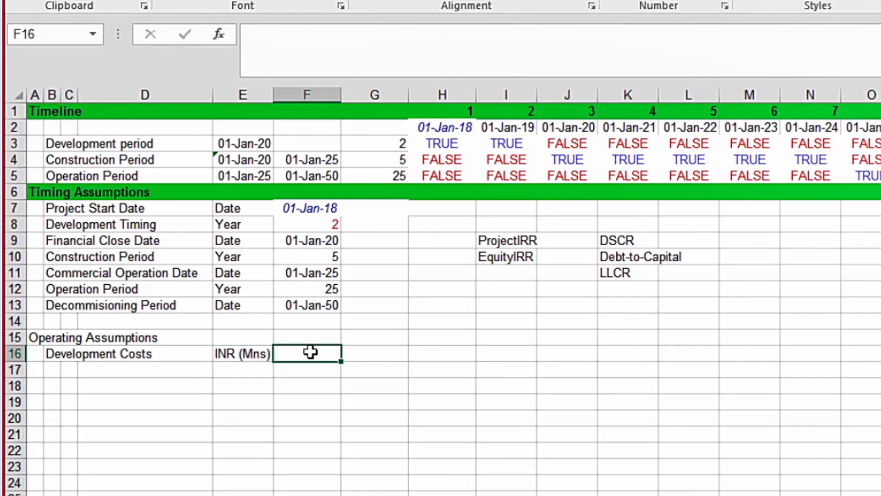
type("50")
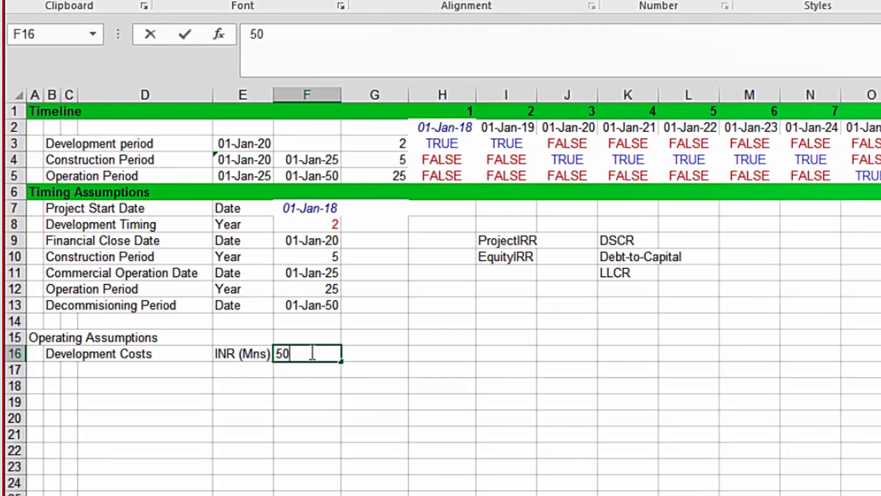
key("ctrl+Return")
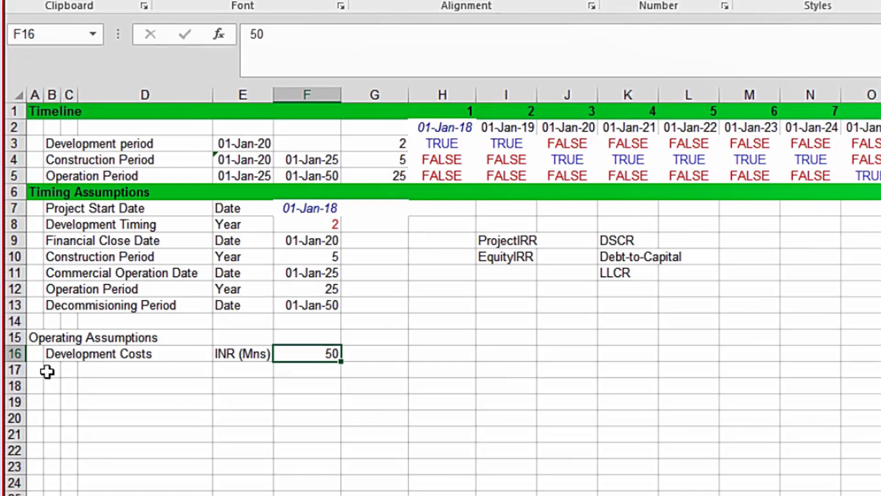
Add the label EPC Costs in cell B17, below Development Costs.
left_click(50, 369)
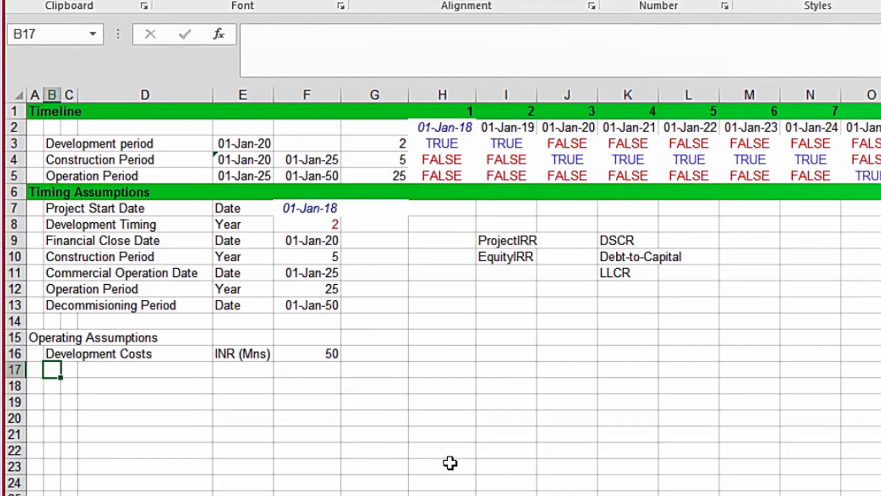
type("EPC ")
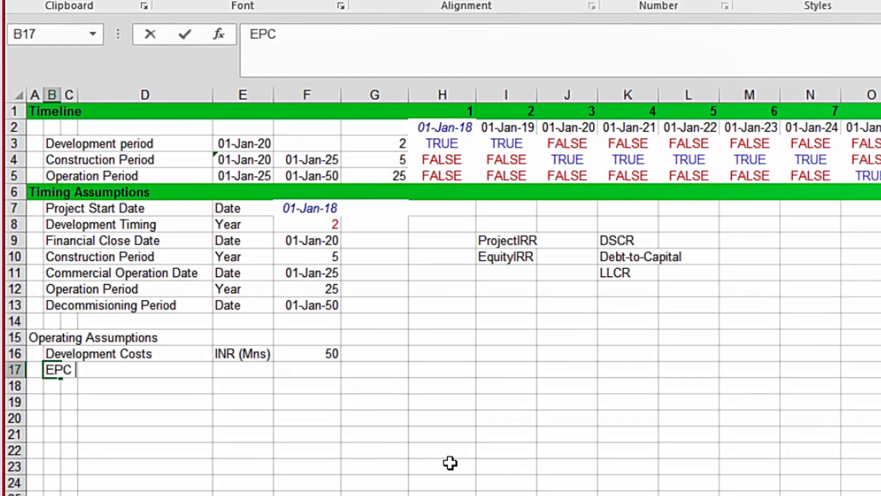
type("Cost")
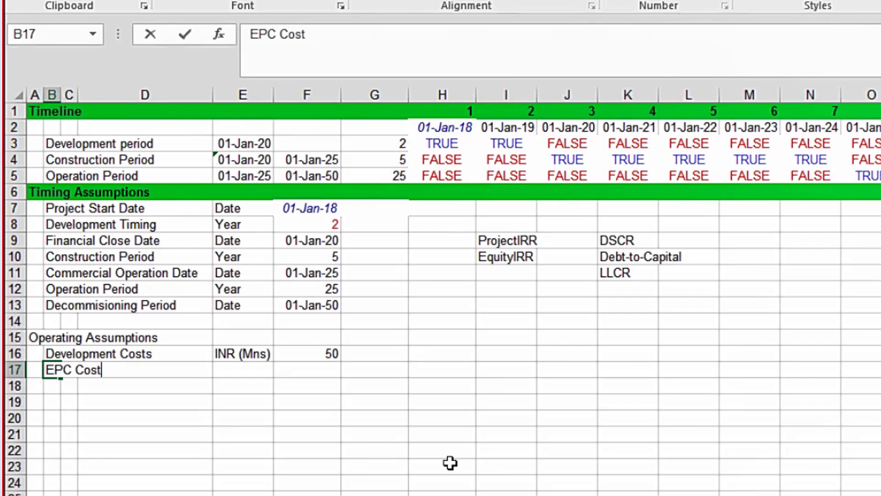
type("s")
key("Tab")
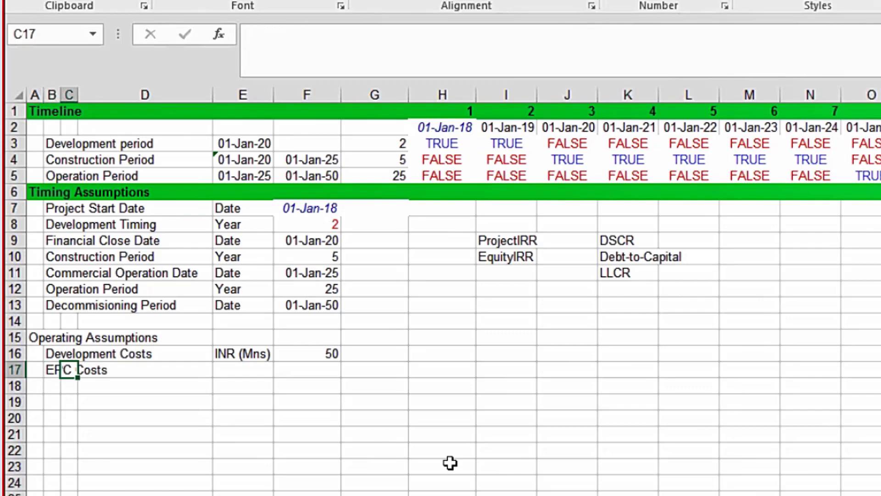
Copy the INR (Mns) unit from the Development Costs row to cell E17 for EPC Costs.
key("Tab")
key("Tab")
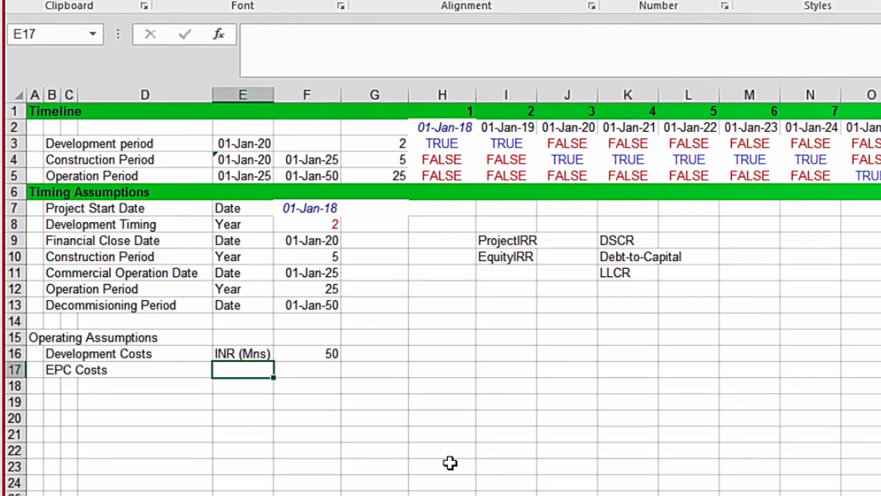
key("Up")
key("ctrl+c")
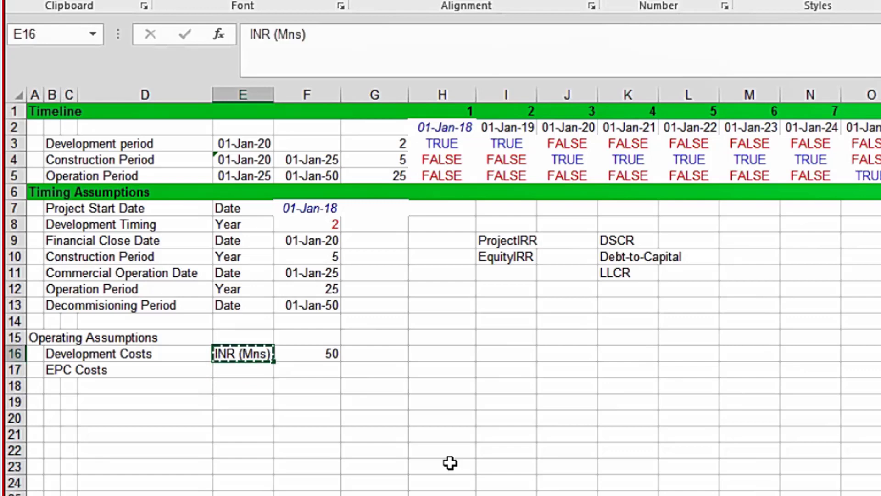
key("Down")
key("ctrl+v")
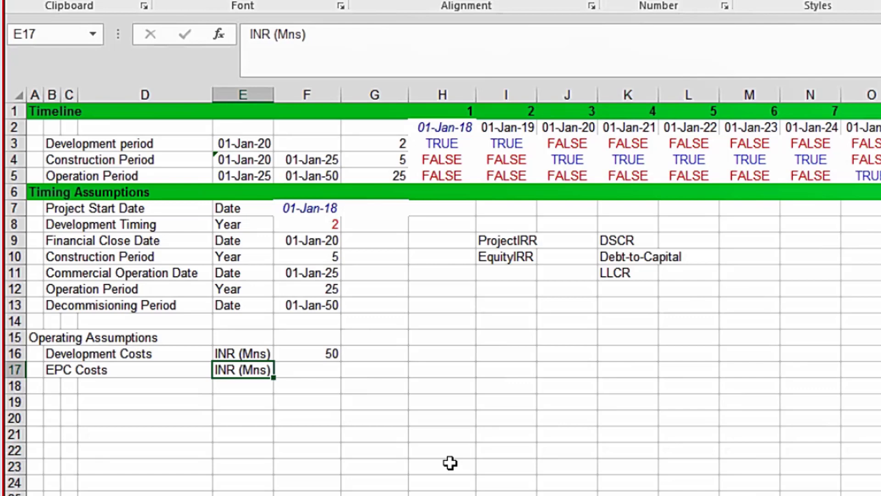
Set the EPC Costs value in cell F17 to 700.
key("Right")
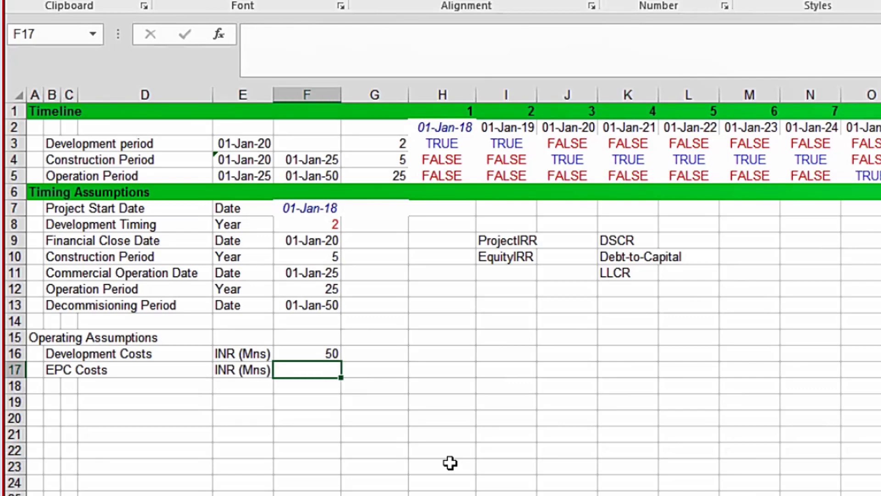
type("700")
key("Right")
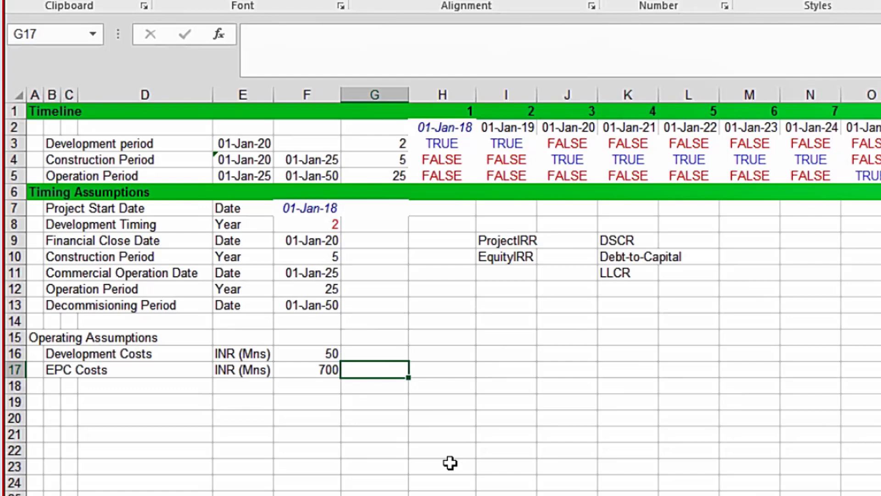
Add the label Revenues in cell B20, leaving two empty rows below EPC Costs.
key("Down")
key("Left")
key("Left")
key("Left")
key("Left")
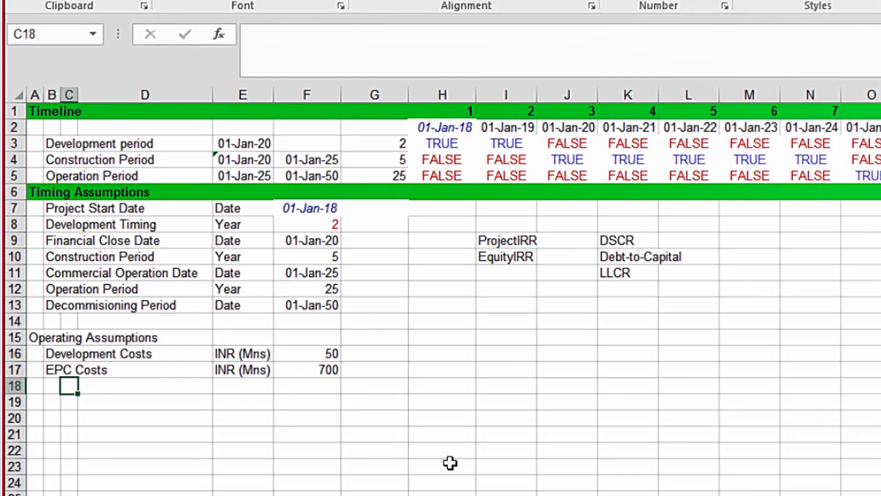
key("Left")
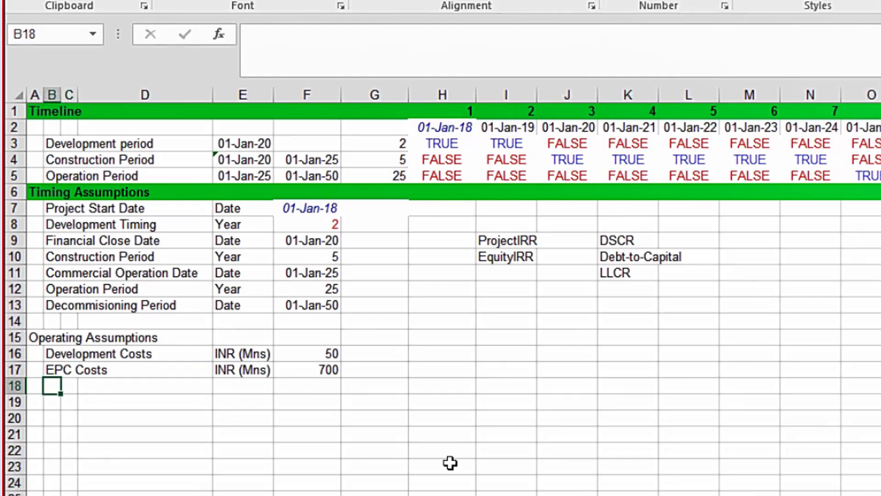
key("Down")
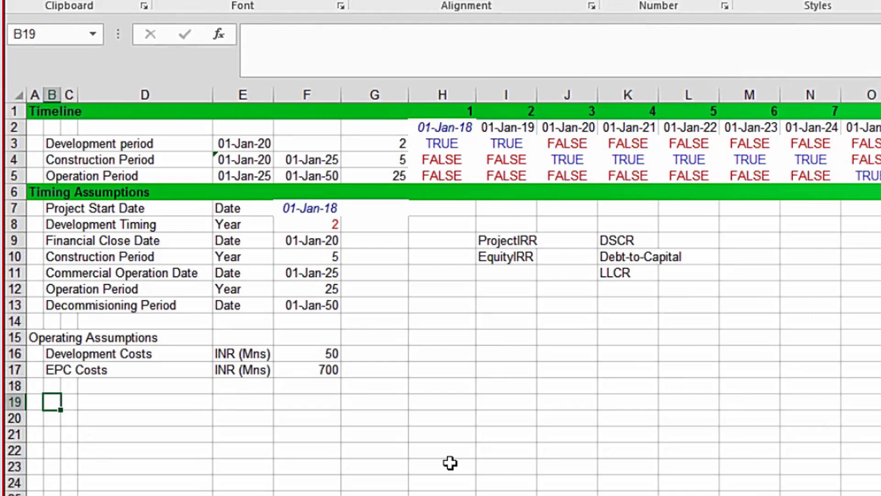
key("Down")
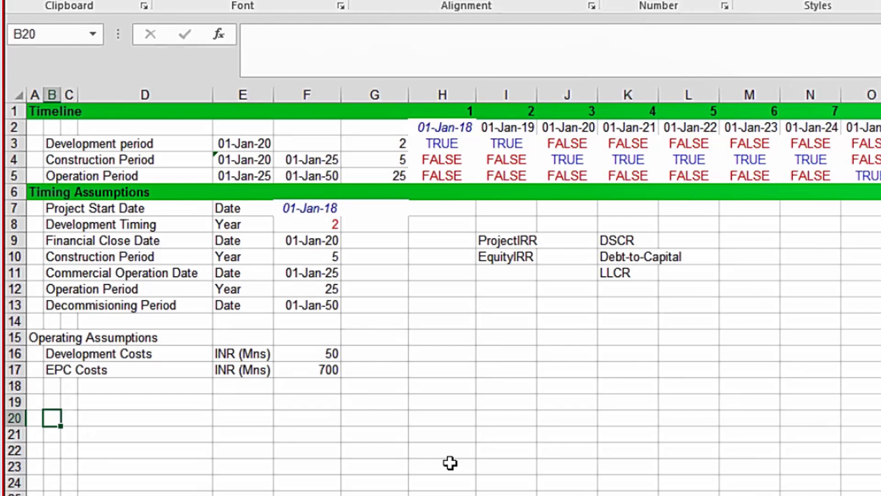
type("Revenues")
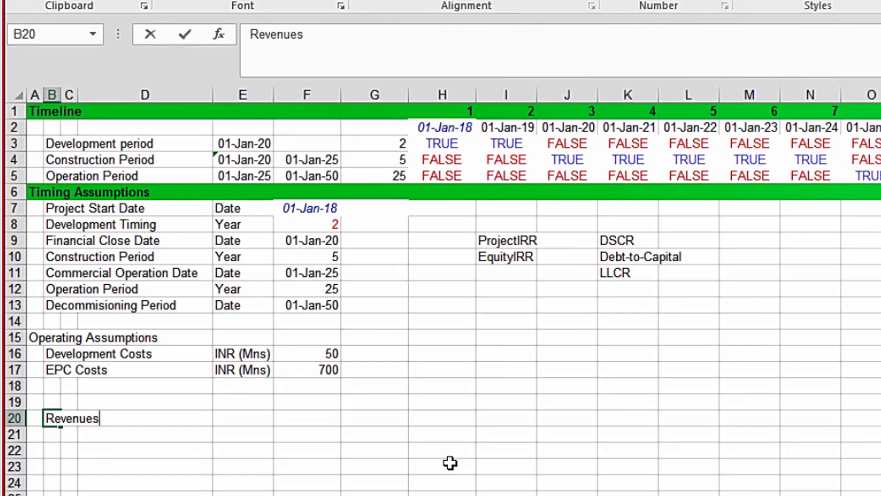
Copy the INR (Mns) unit from the EPC Costs row to cell E20 for Revenues.
key("Right")
key("Right")
key("Right")
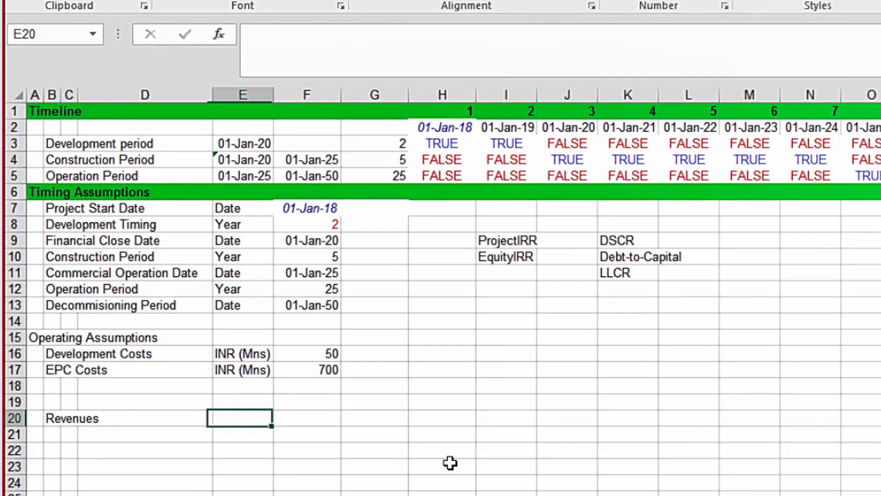
key("Up")
key("Up")
key("Up")
key("Up")
key("Down")
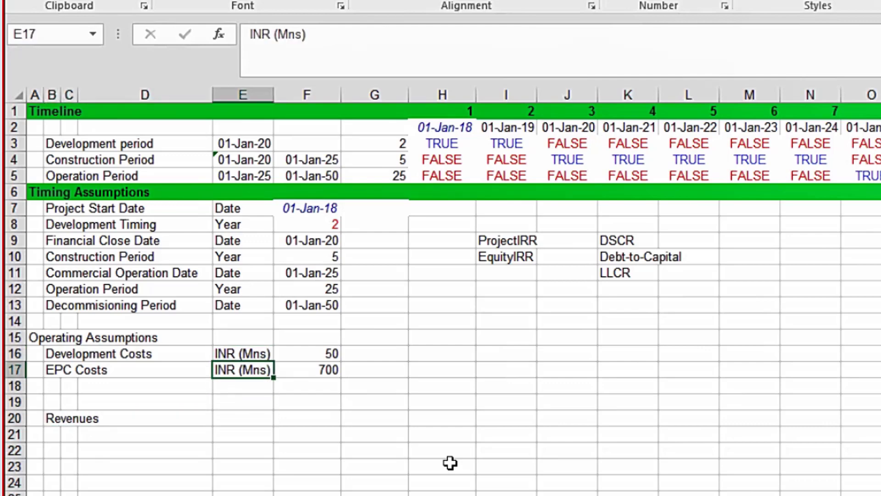
key("ctrl+c")
key("Down")
key("Down")
key("Down")
key("Return")
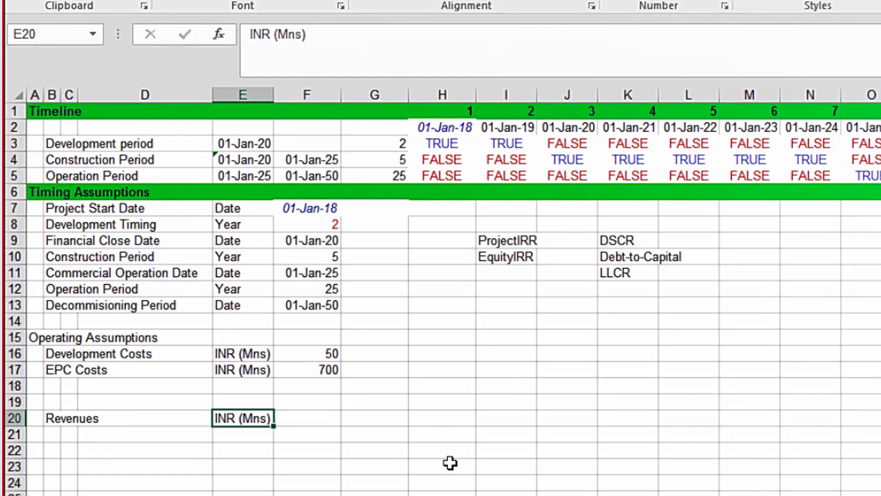
key("Right")
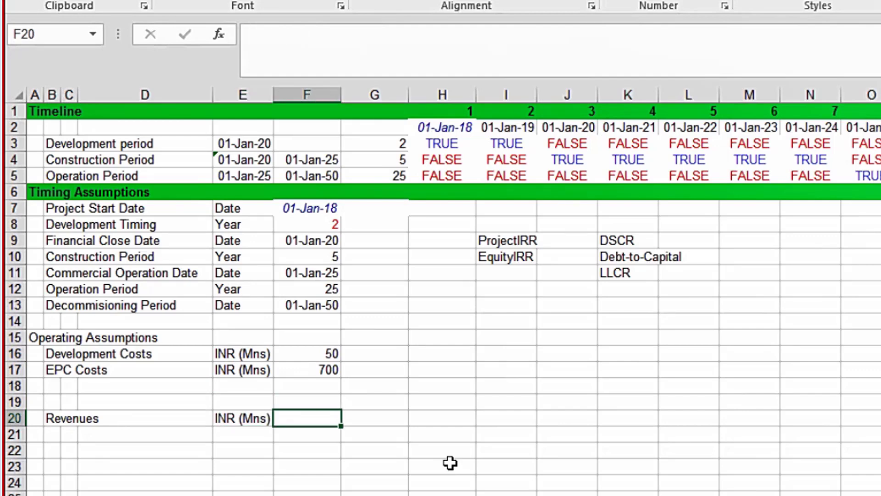
key("Right")
key("Right")
key("Left")
key("Left")
key("Up")
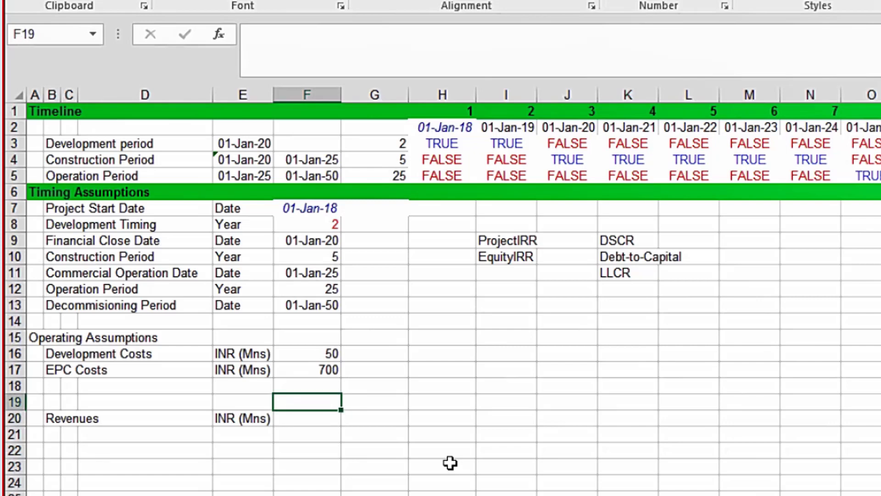
key("Up")
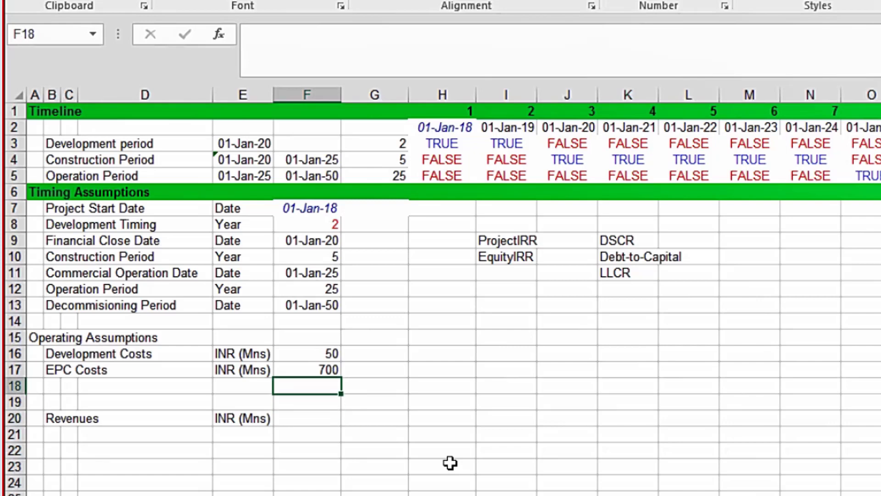
type("=")
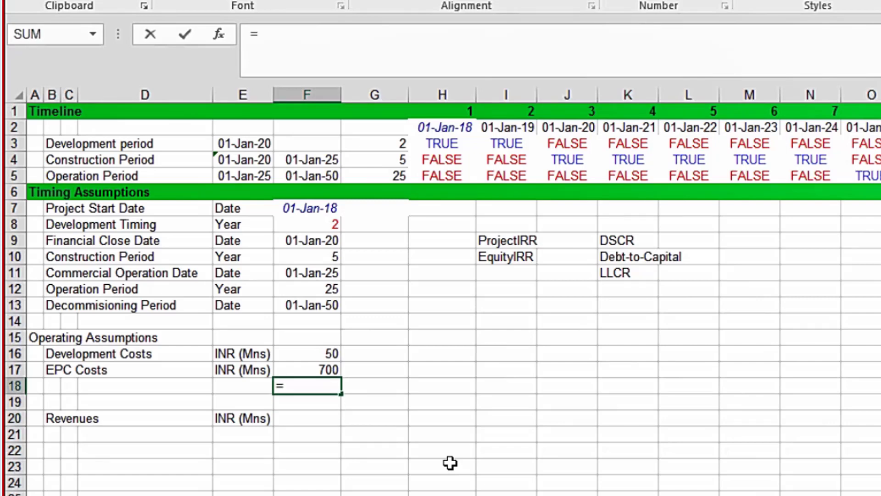
key("Up")
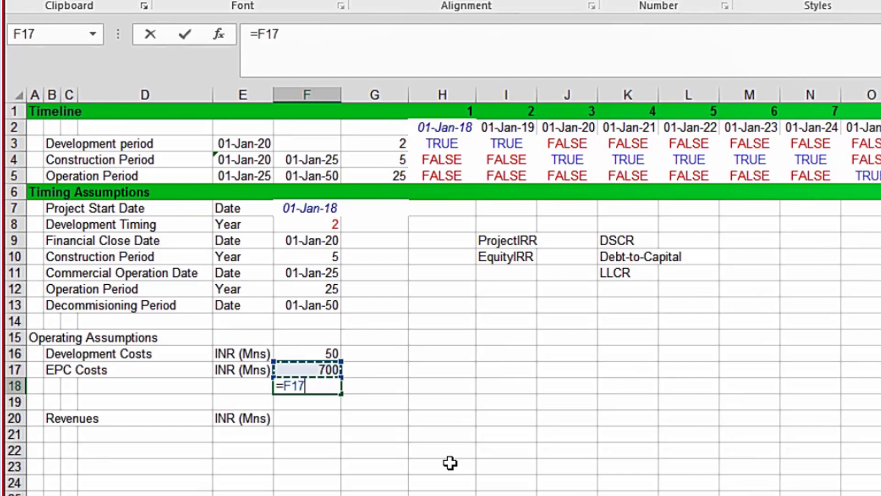
key("Down")
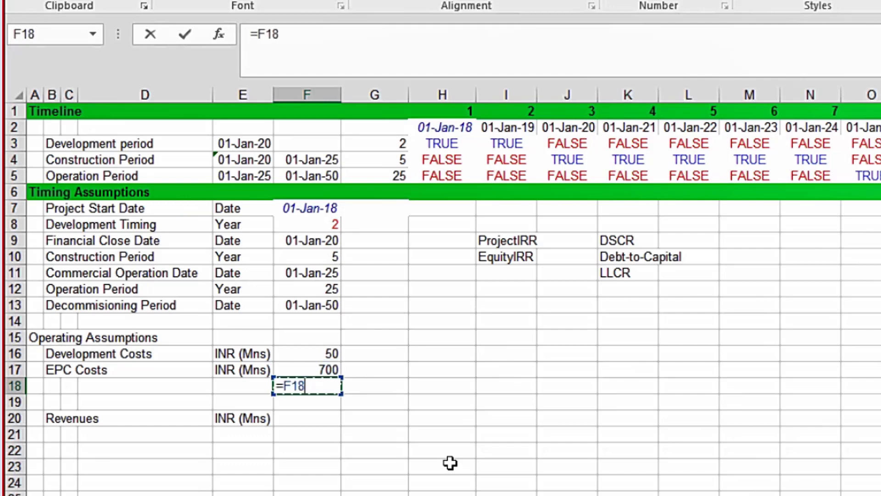
key("Escape")
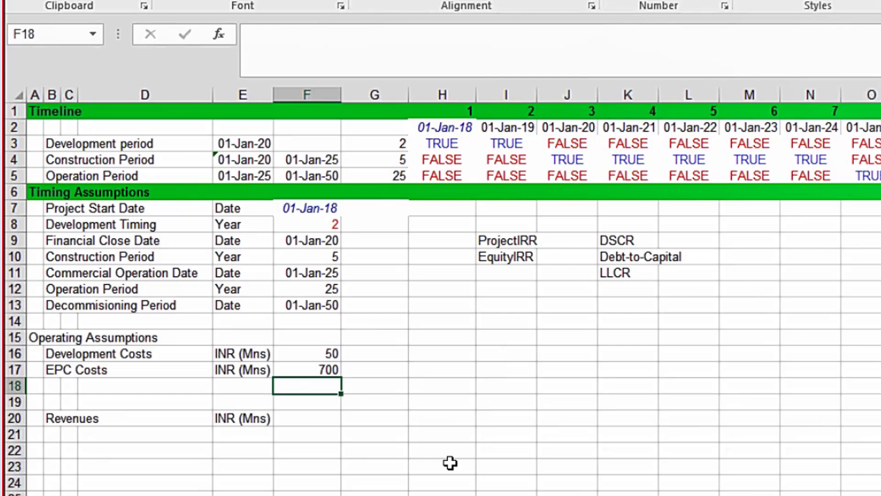
Link cell F19, above the Revenues row, to the Commercial Operation Date with the formula =F11.
key("Down")
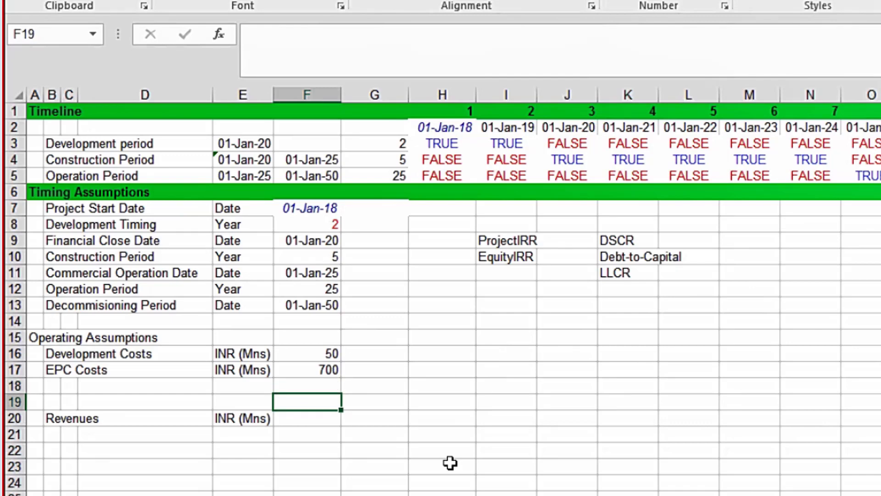
type("=")
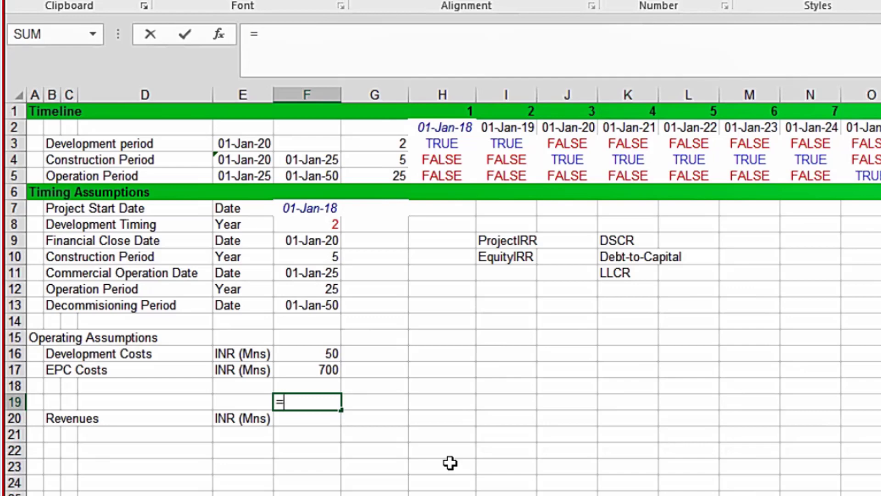
key("Up")
key("Up")
key("Up")
key("Up")
key("Up")
key("Up")
key("Up")
key("Up")
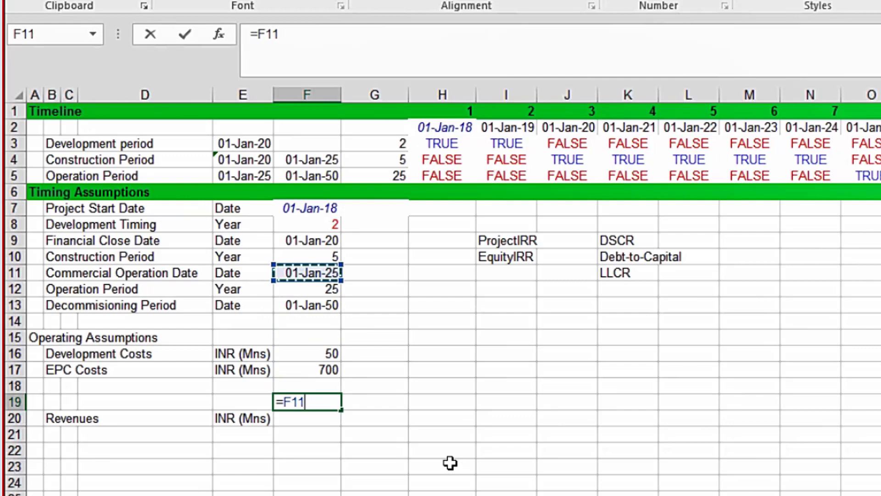
key("ctrl+Return")
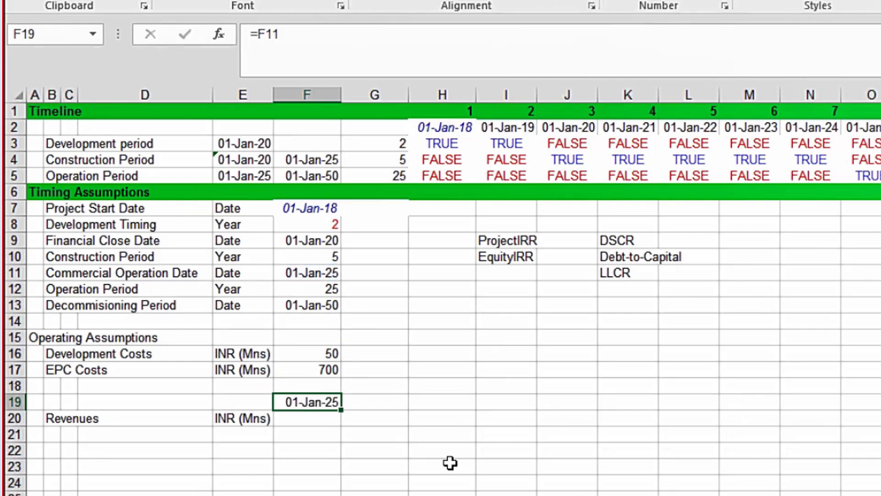
key("Right")
key("Right")
key("Right")
key("Left")
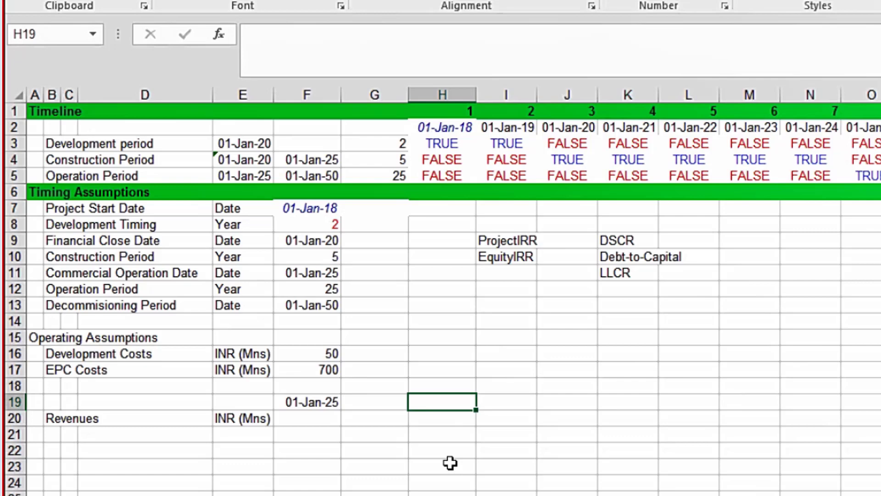
Set the Revenues value in cell F20, under the Commercial Operation Date, to 70.
key("Left")
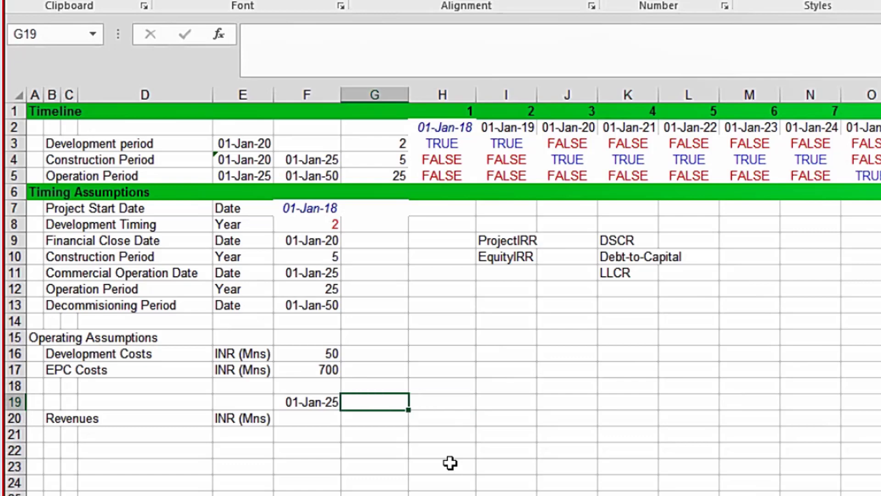
key("Down")
key("Left")
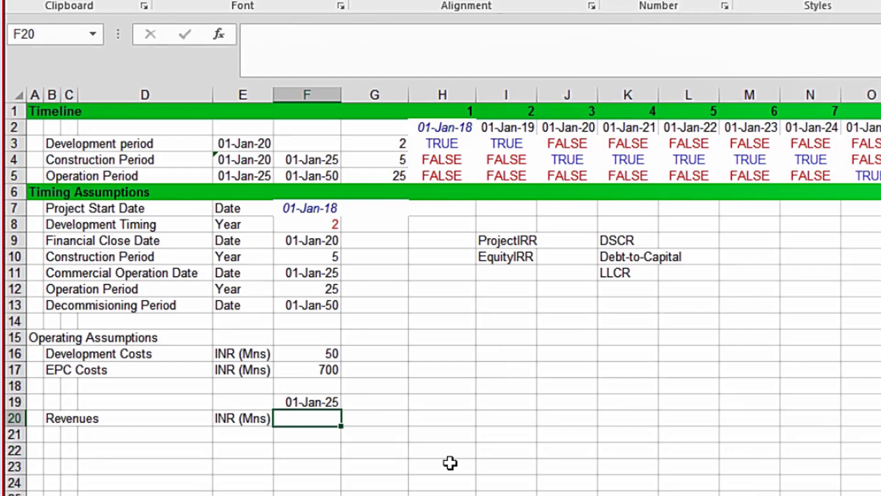
type("70")
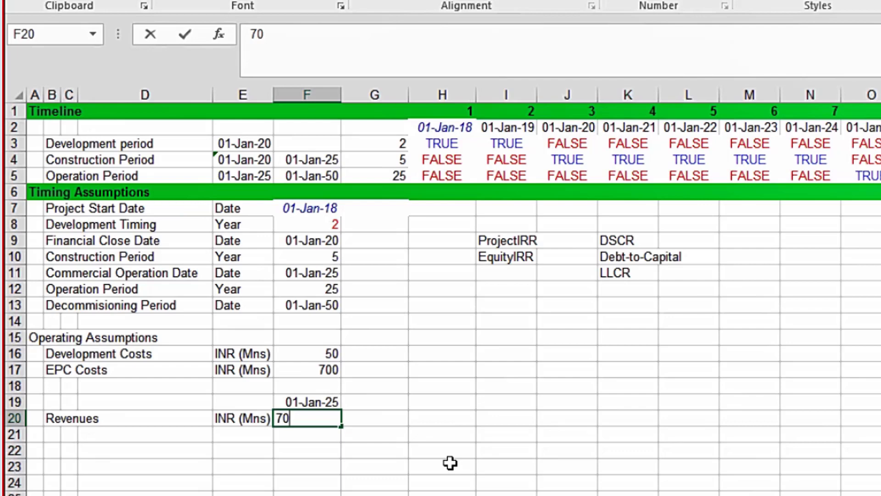
key("ctrl+Return")
Enter =EDATE(F19,12) in cell G19, format it as a date, and extend the yearly date formula to H19.
key("Right")
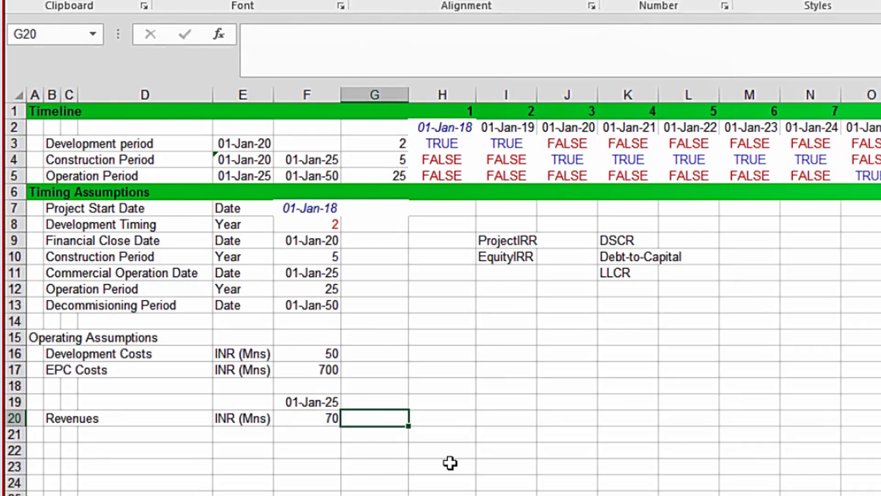
key("Up")
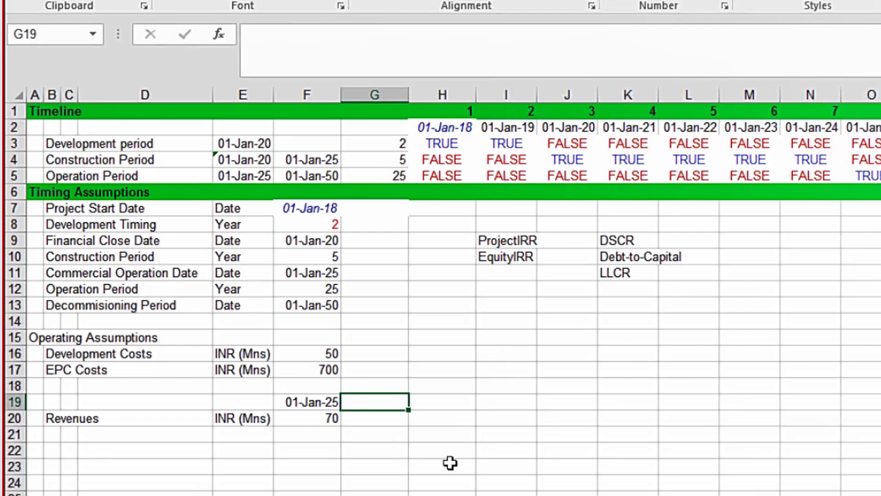
type("=")
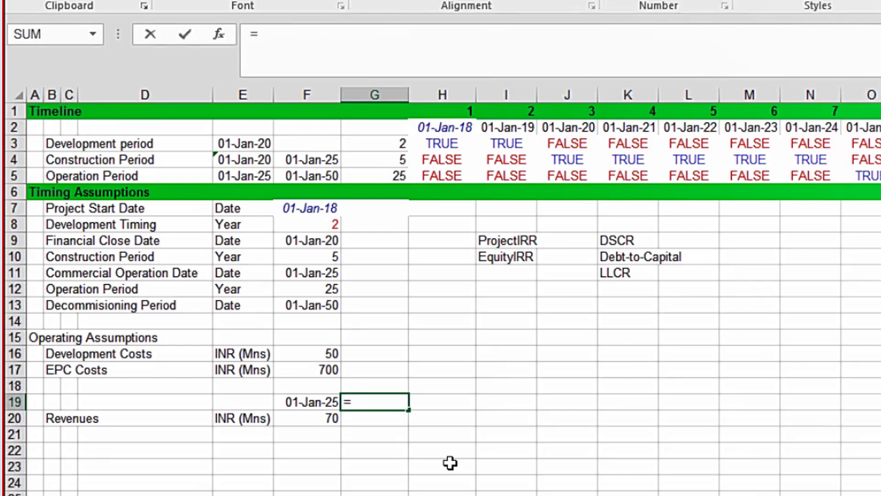
type("edate(")
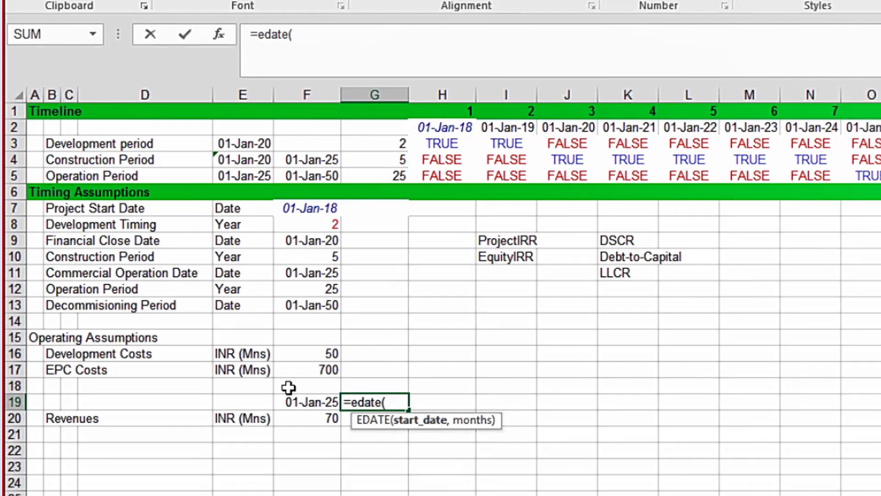
left_click(308, 404)
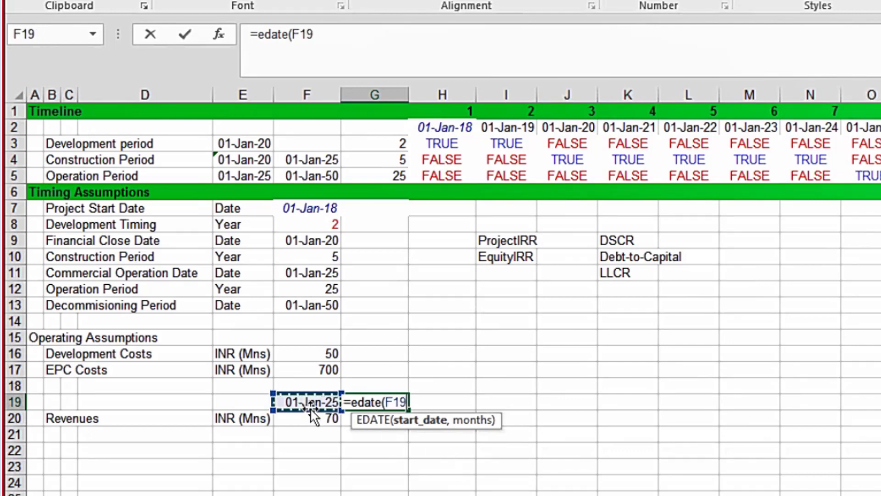
type(",")
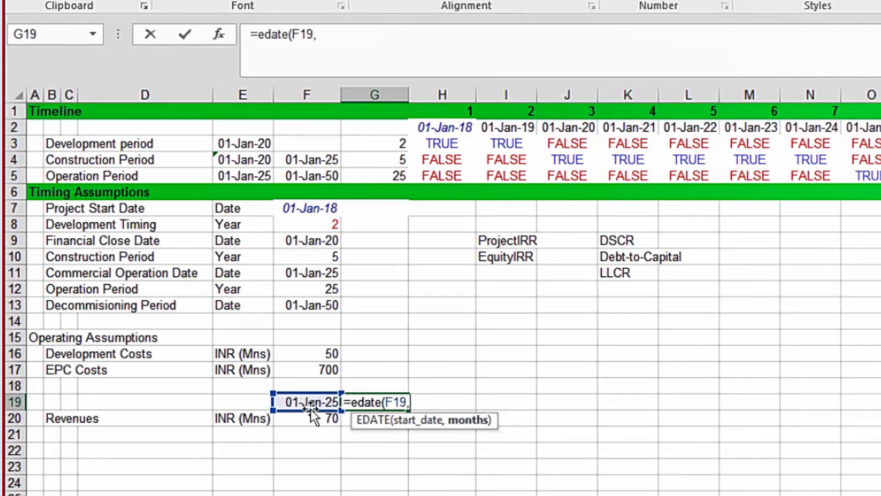
type("12)")
key("ctrl+Return")
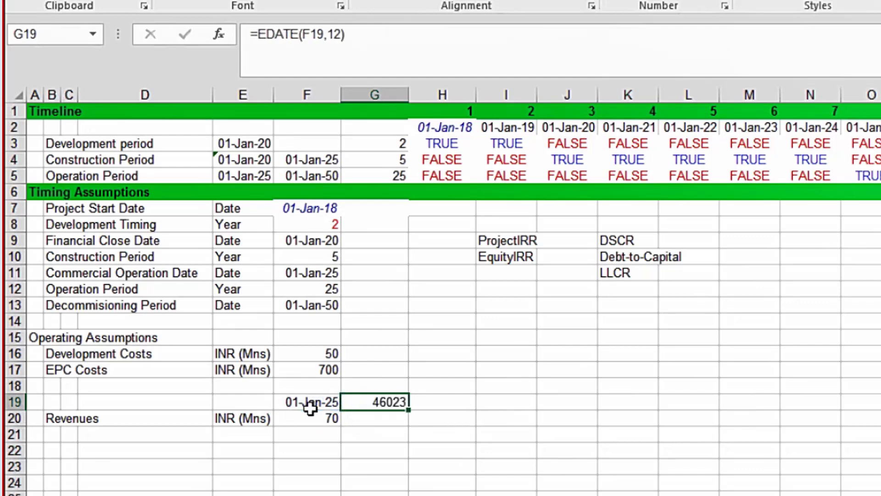
key("ctrl+shift+3")
key("Right")
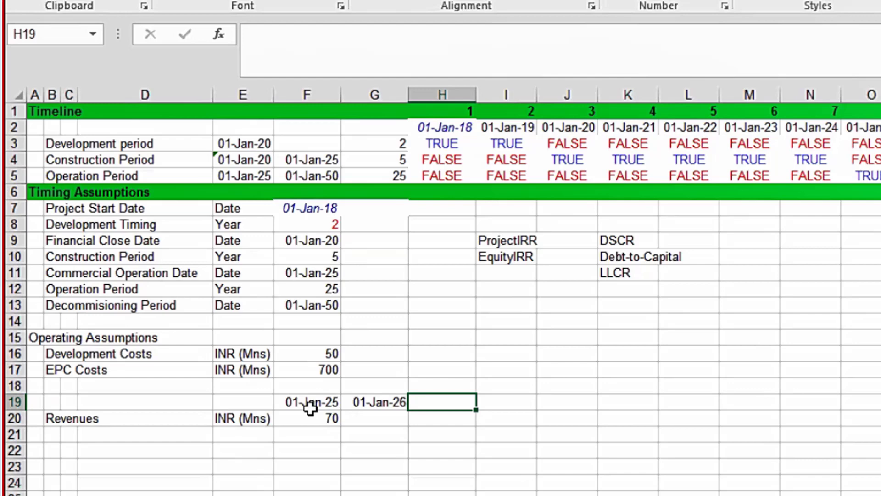
key("ctrl+r")
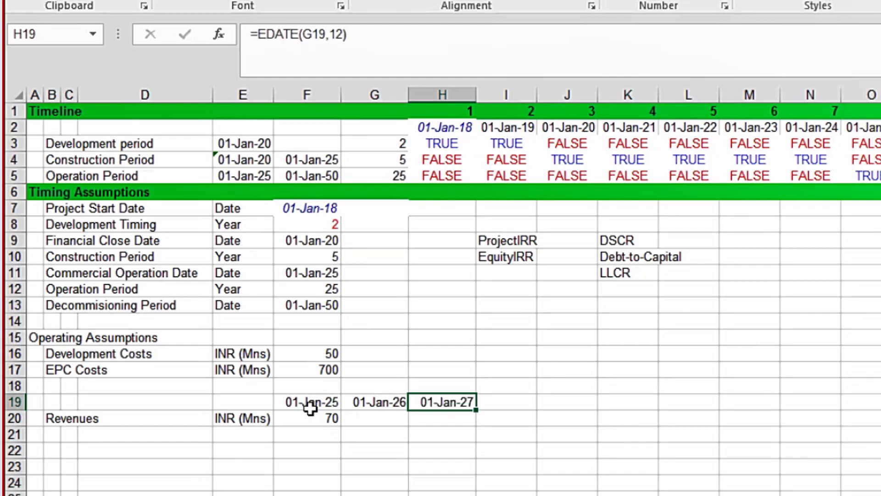
Enter =EDATE(H19,36) in cell I19, format it as a date, and extend the three-year date formula to J19.
key("Right")
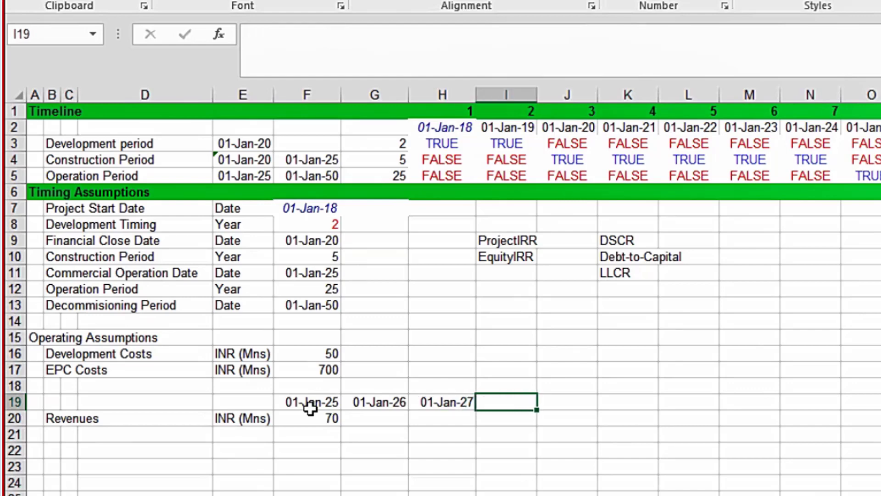
type("=edat")
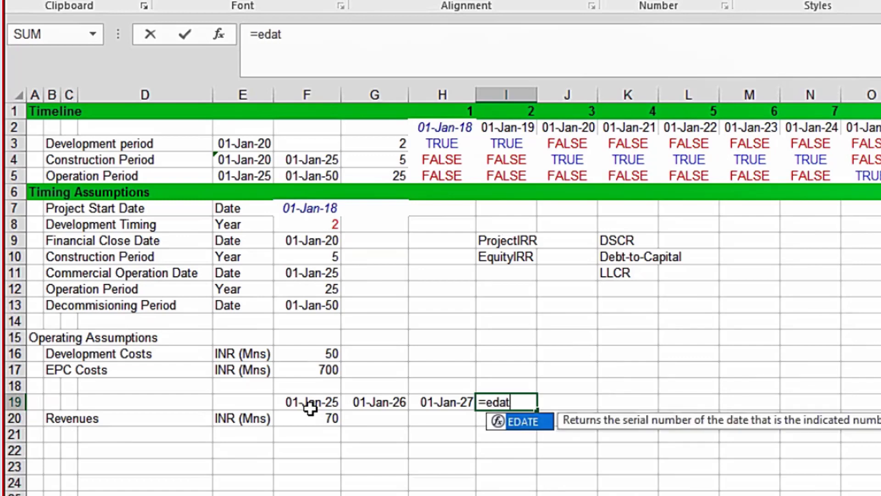
type("e(")
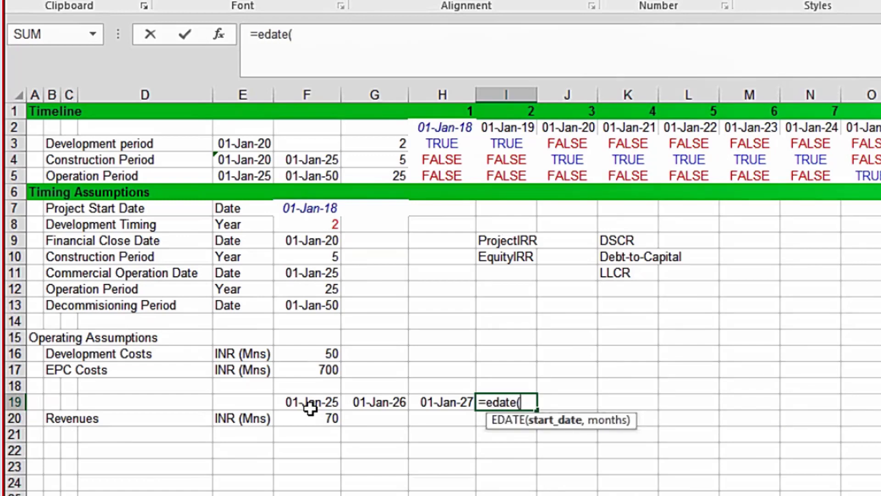
key("Left")
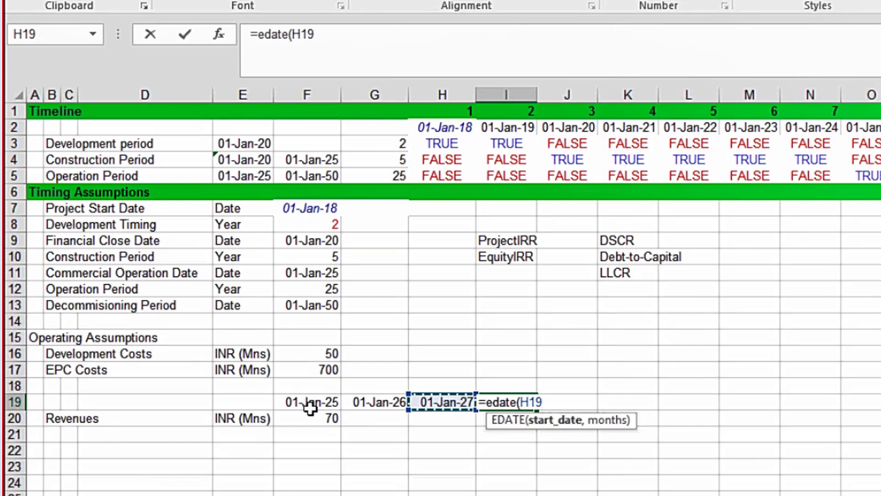
type(",")
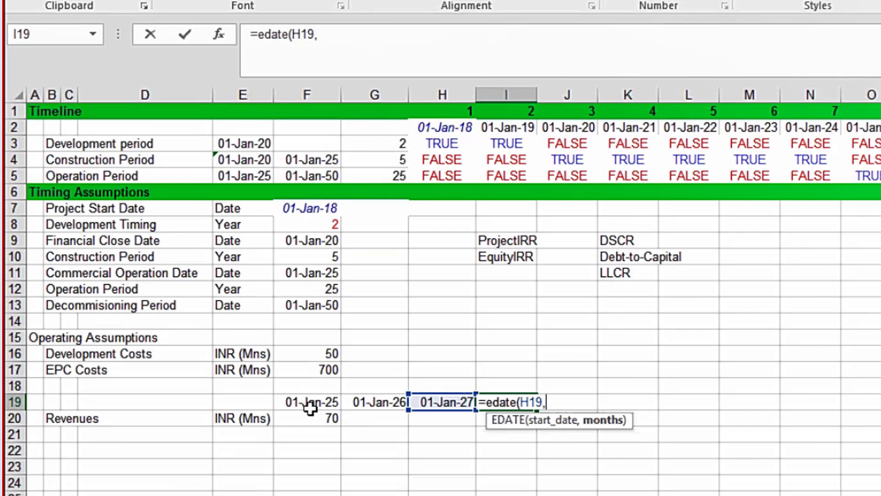
type("36)")
key("ctrl+Return")
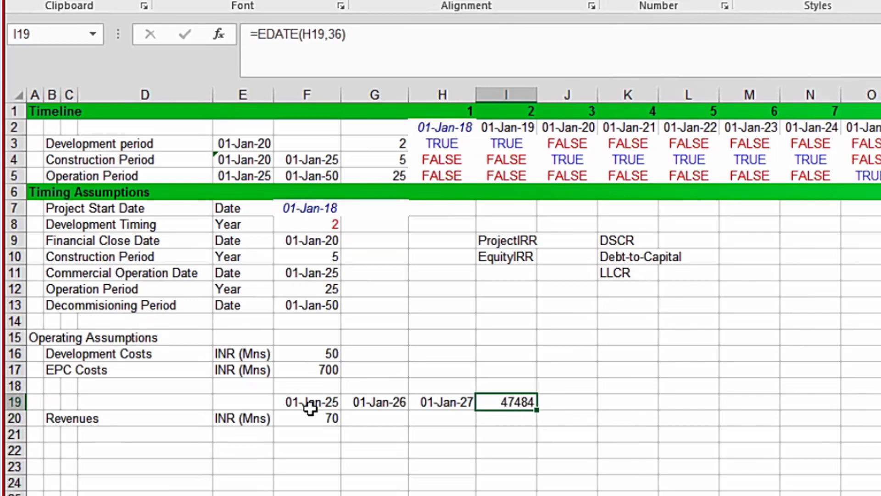
key("ctrl+shift+3")
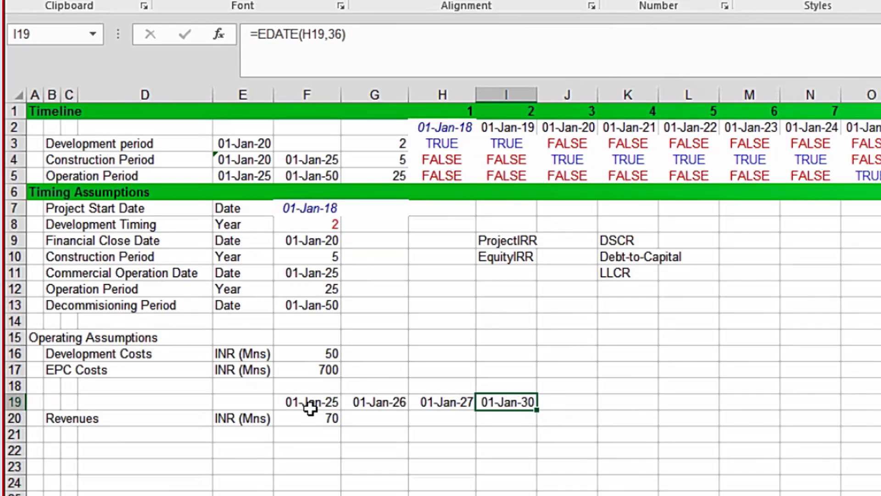
key("Right")
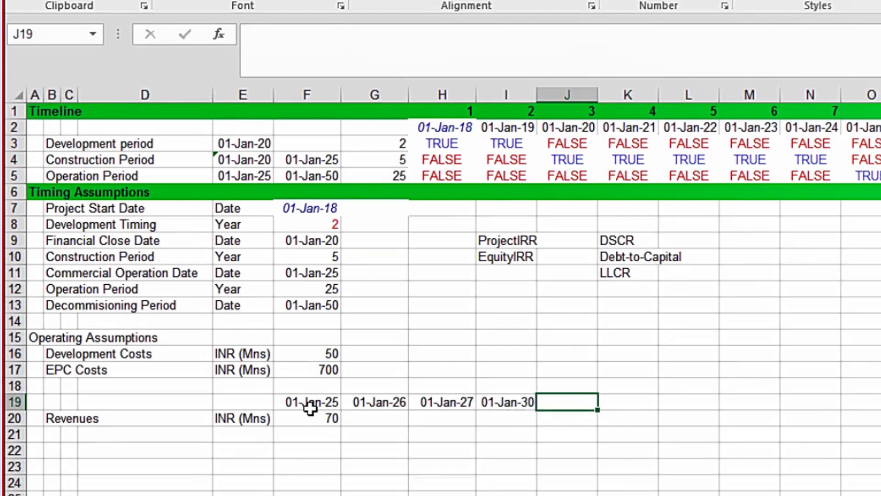
key("ctrl+r")
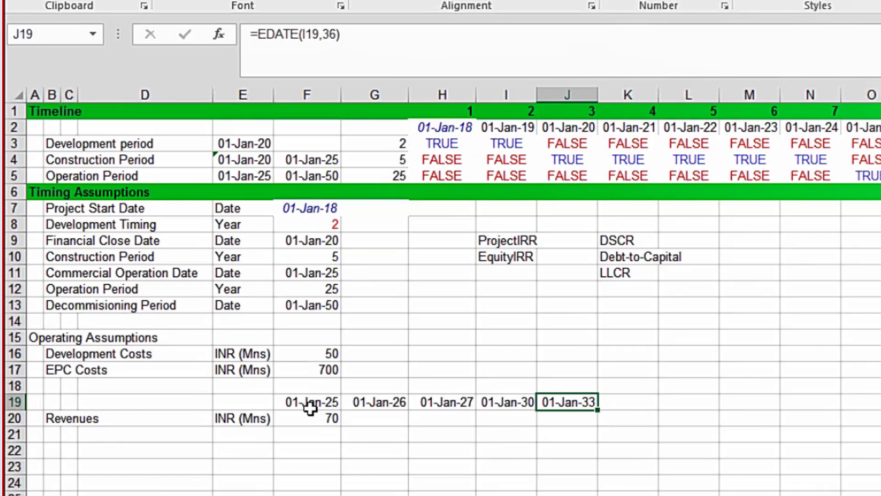
Fill the remaining Revenues values in cells G20 to J20 with 100, 110, 120 and 125.
key("Down")
key("Down")
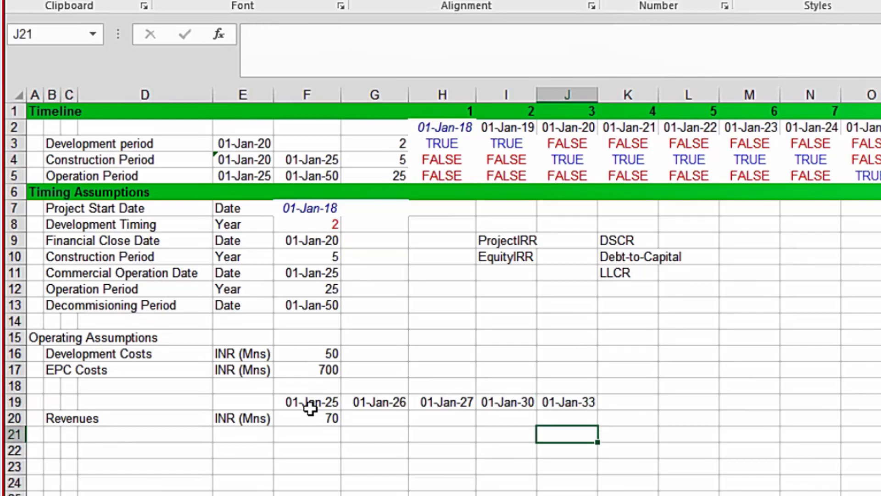
key("Left")
key("Up")
key("Up")
key("Left")
key("Down")
key("Left")
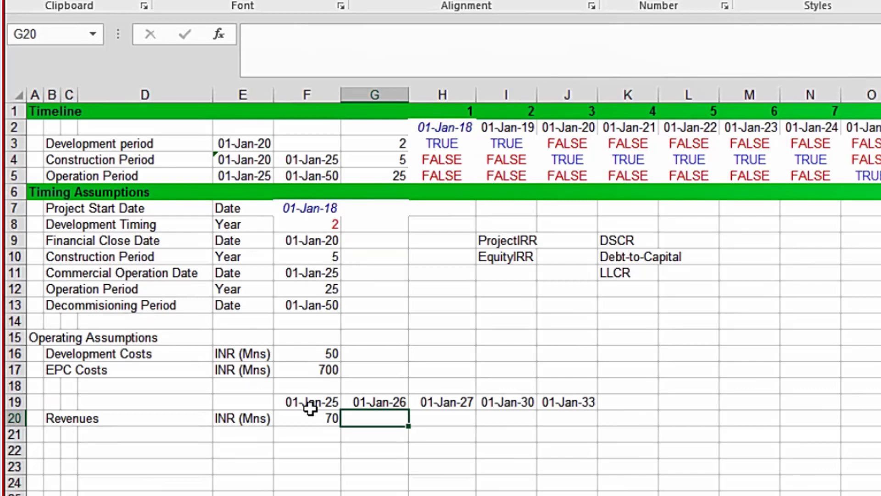
type("100")
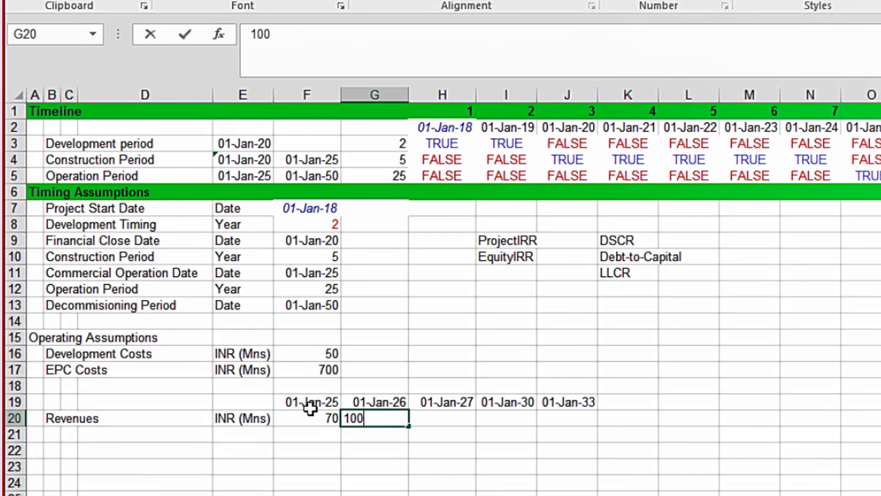
key("Right")
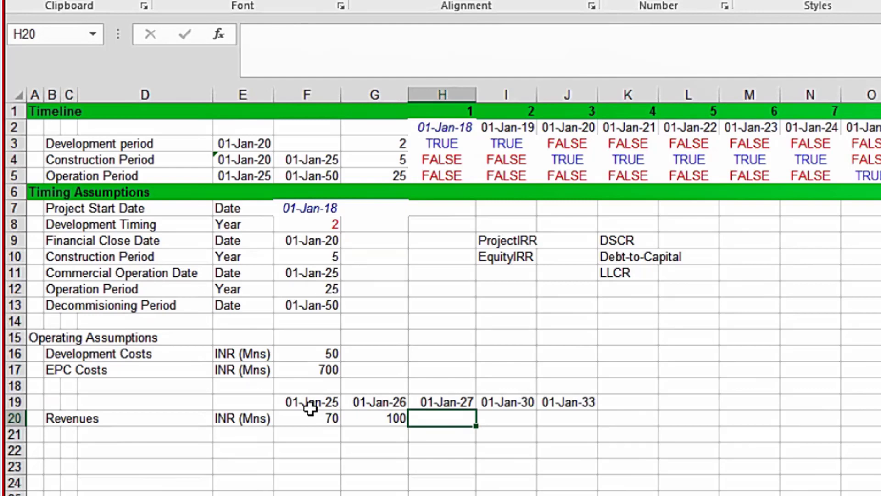
type("110")
key("Right")
type("1")
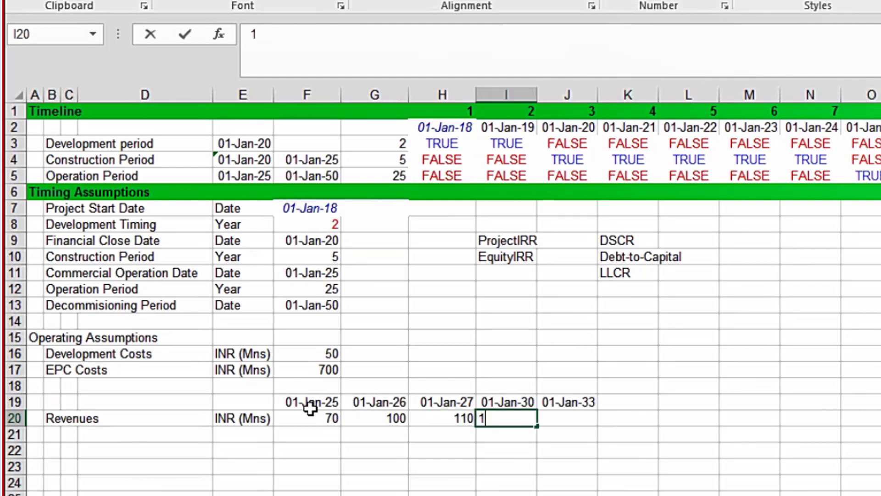
type("20")
key("Right")
type("1")
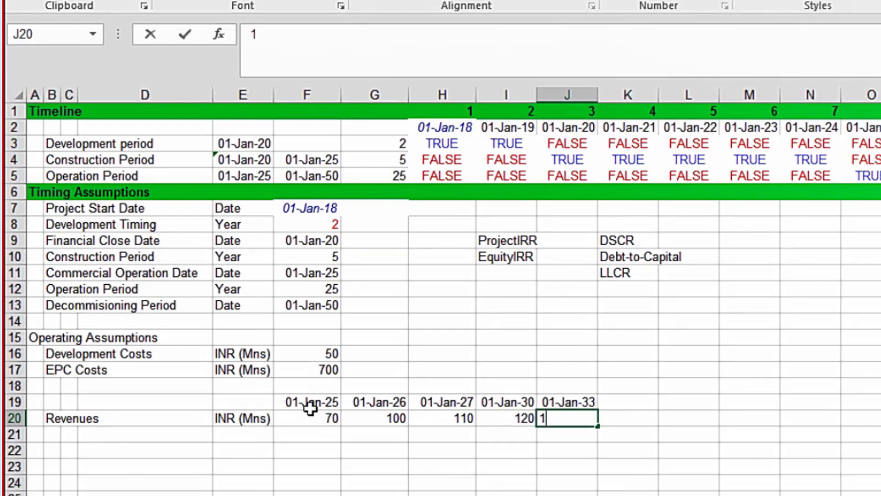
type("25")
key("Return")
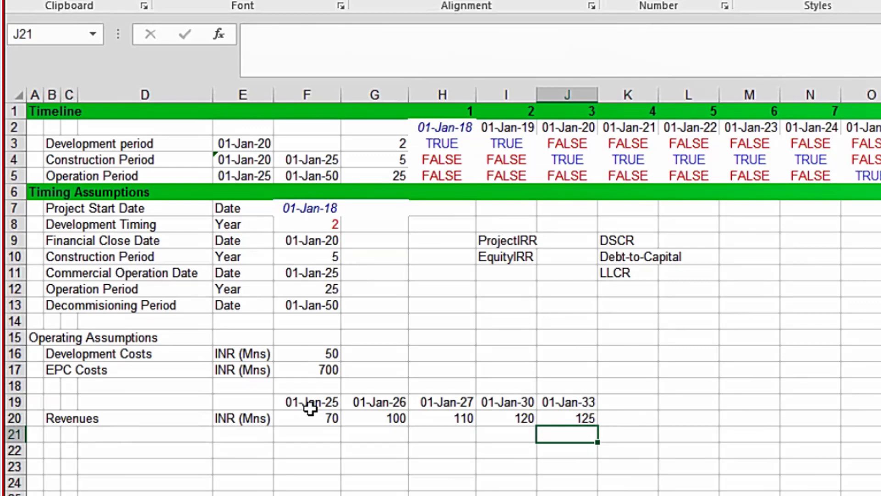
Add the label Fixed O&M expenses in cell B22, leaving one empty row below Revenues.
key("Left")
key("Left")
key("Left")
key("Left")
key("Left")
key("Left")
key("Left")
key("Left")
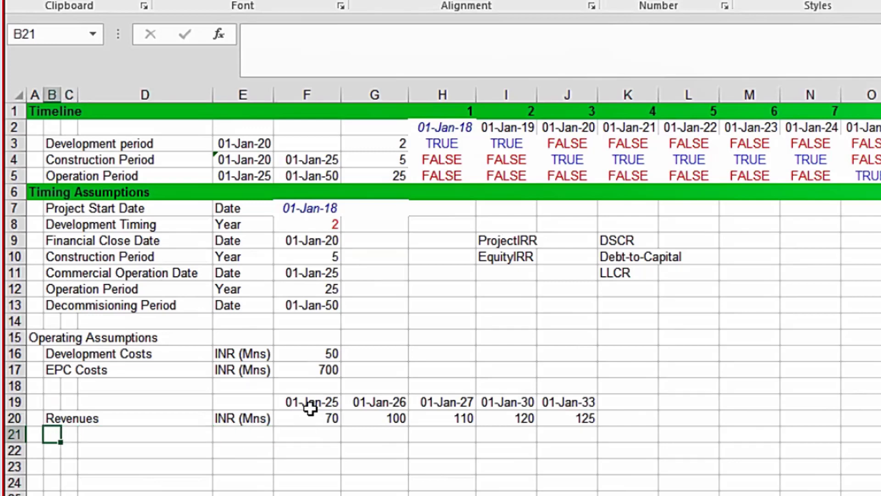
key("Down")
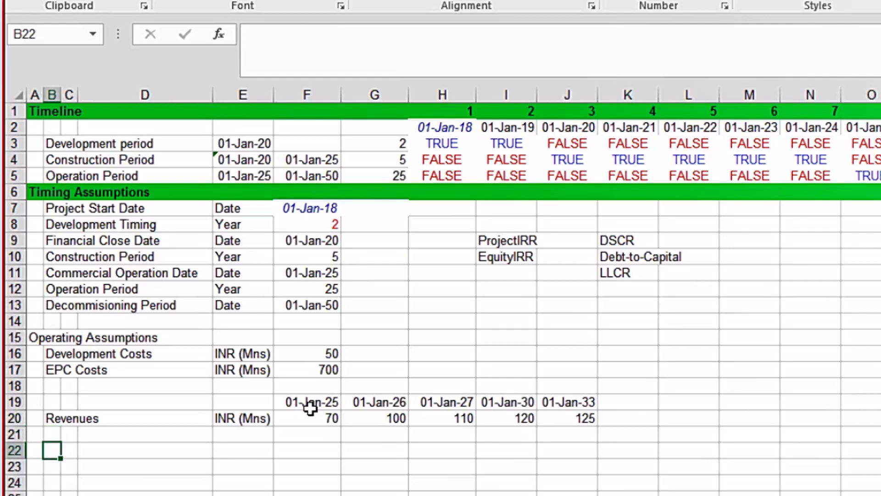
type("Fixe")
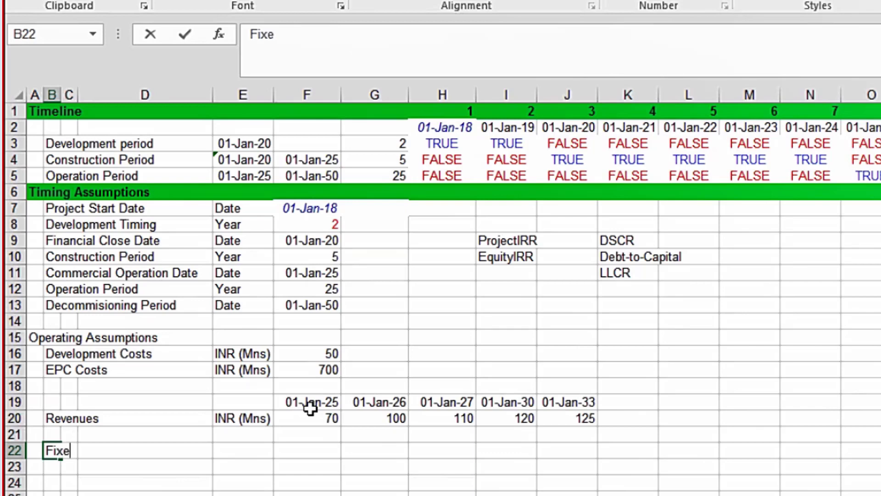
type("d O&M ex")
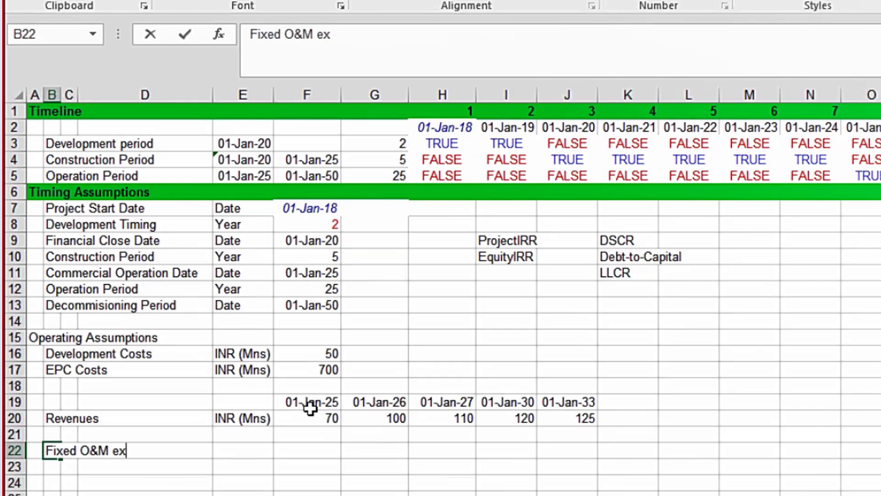
type("penses")
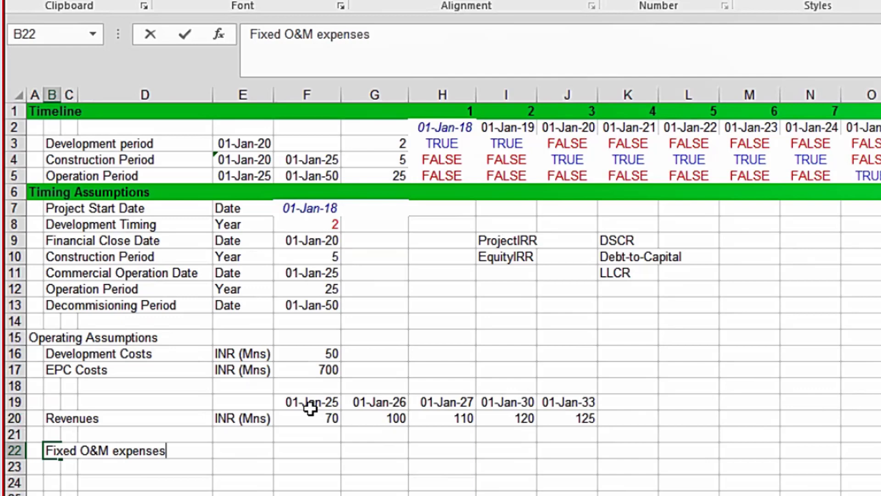
Copy the INR (Mns) unit from the Revenues row into cell E22 for Fixed O&M expenses.
key("Tab")
key("Tab")
key("Tab")
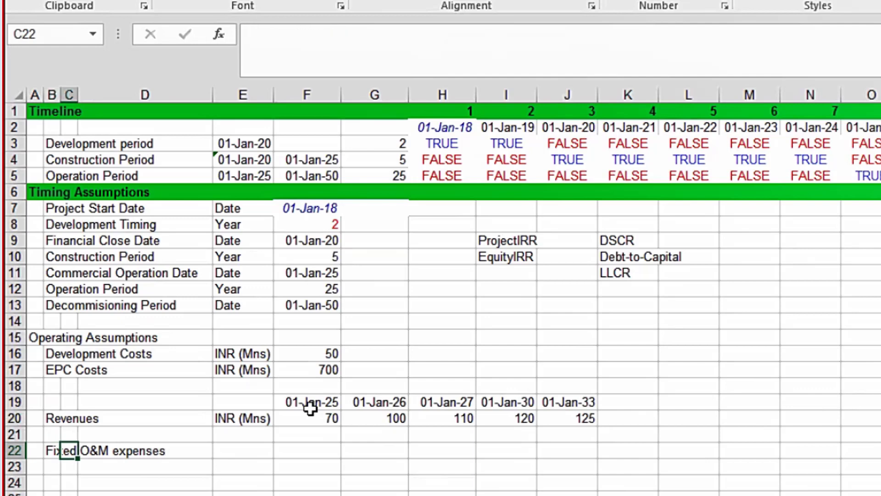
key("Up")
key("Up")
key("ctrl+c")
key("Down")
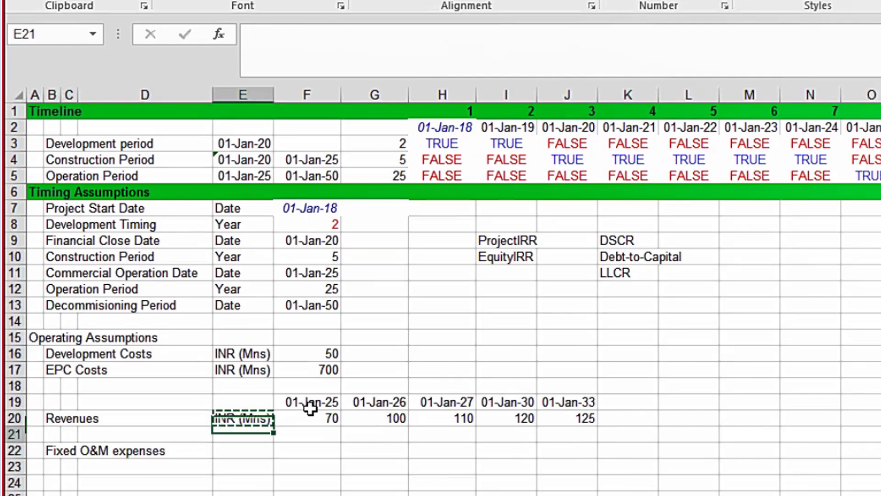
key("Down")
key("Return")
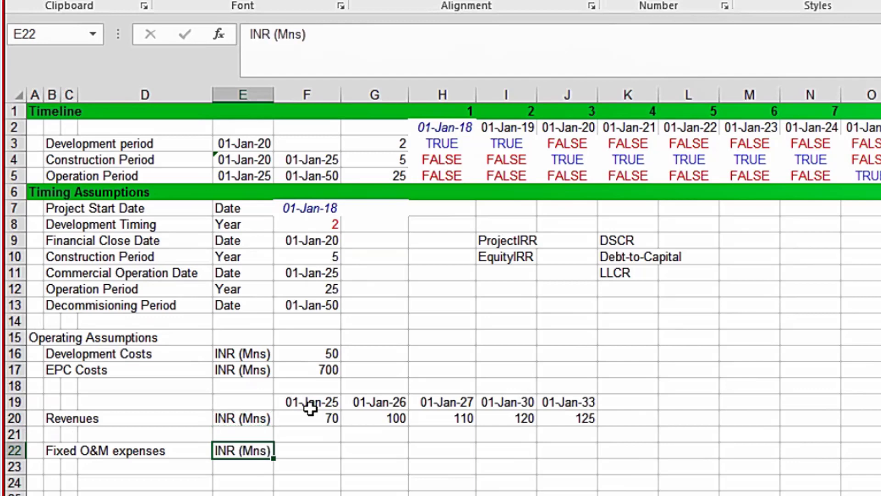
Fill the Fixed O&M expenses values in cells F22 to J22 with 5, 7, 8, 10 and 10.
key("Tab")
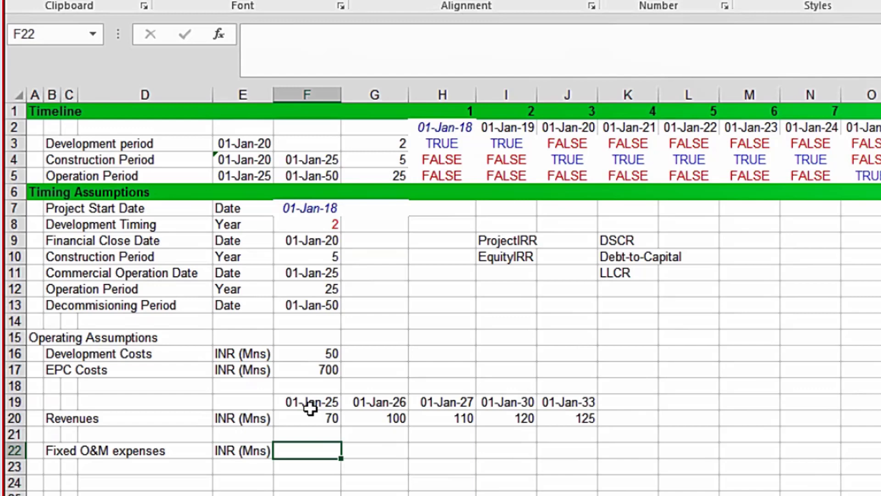
type("5")
key("Tab")
type("7")
key("Tab")
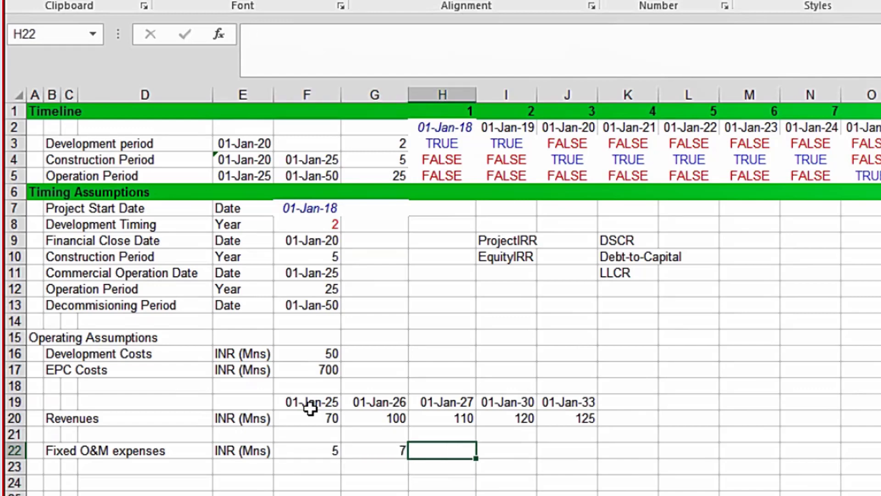
type("8")
key("Tab")
type("10")
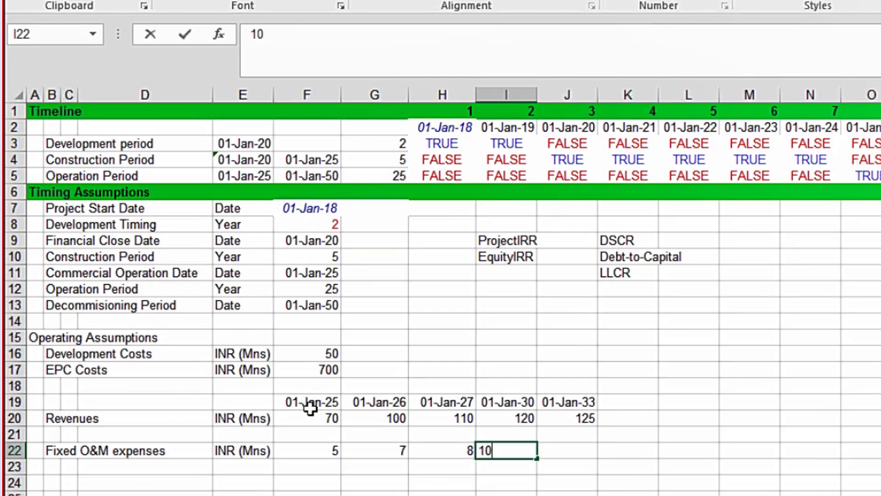
key("Tab")
type("10")
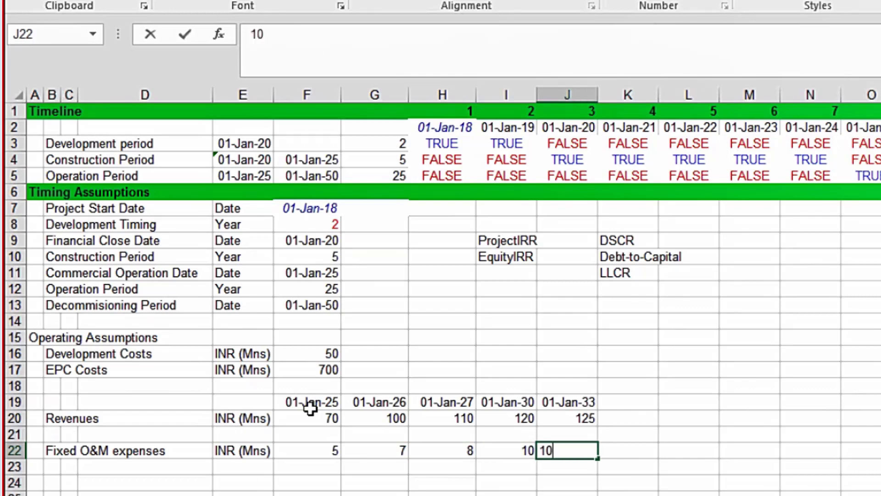
key("Return")
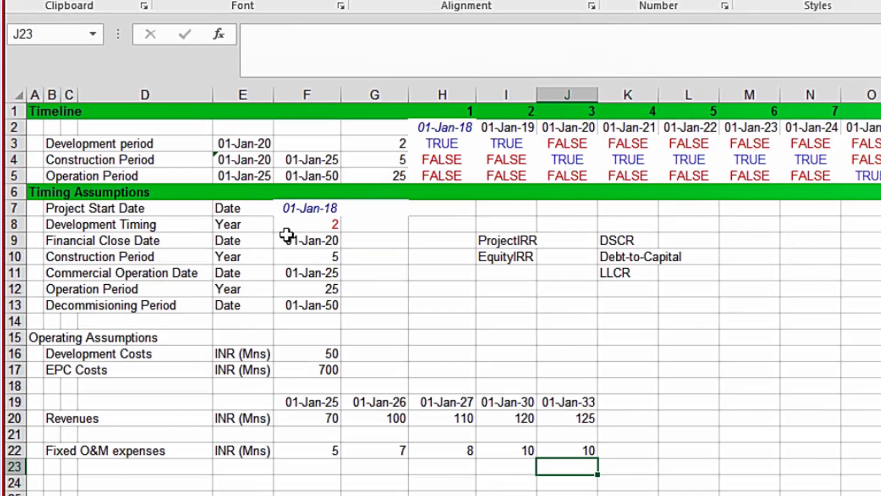
Set the Construction Period in cell F10 to 3 years.
left_click(302, 256)
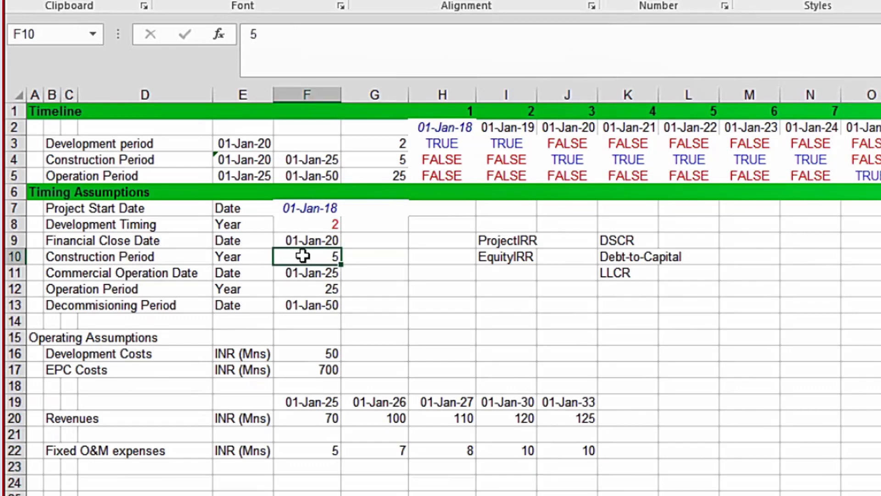
type("3")
key("ctrl+Return")
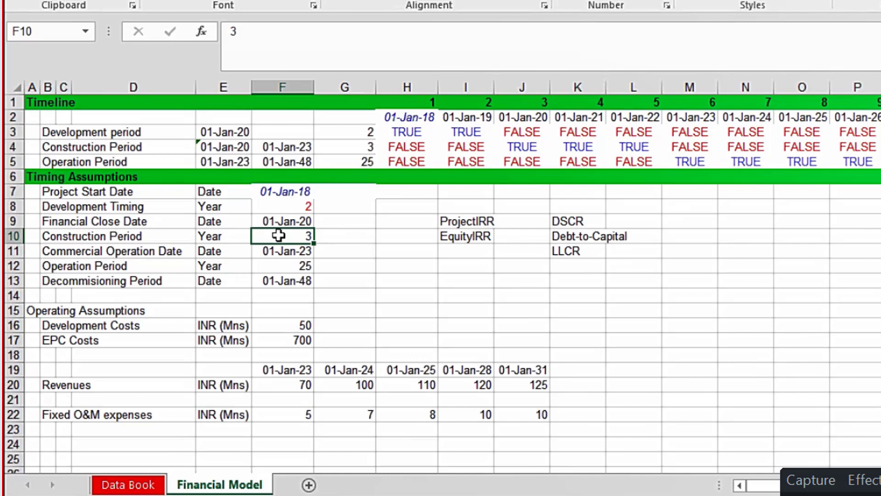
Add the label Variable O&M expenses in cell B23, directly below Fixed O&M expenses.
key("Down")
key("Down")
key("Down")
key("Down")
key("Down")
key("Down")
key("Down")
key("Down")
key("Down")
key("Down")
key("Down")
key("Down")
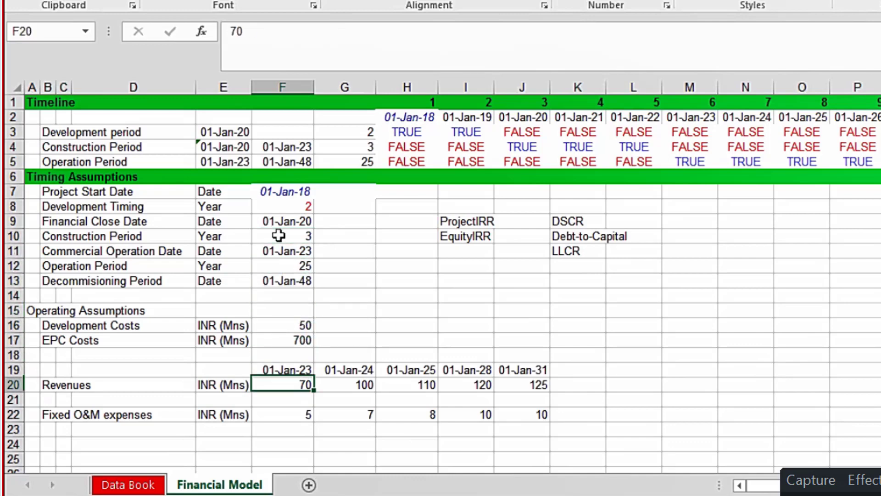
key("Down")
key("Left")
key("Left")
key("Left")
key("Left")
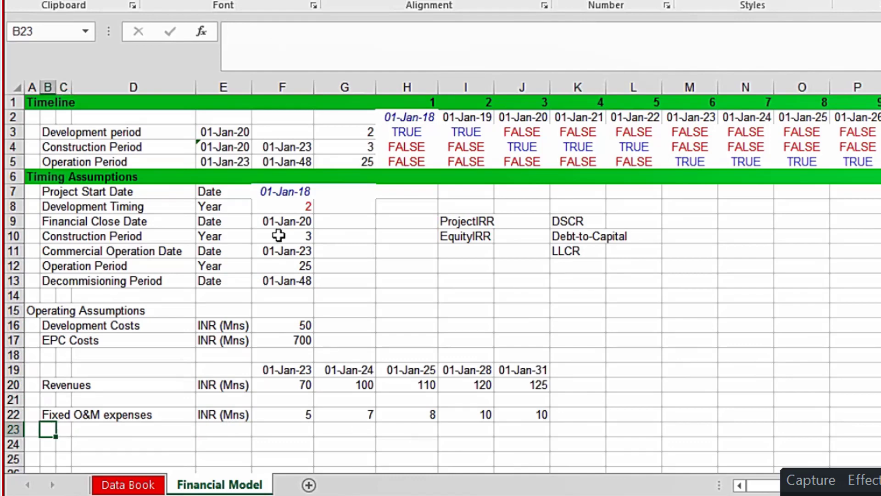
type("Variab")
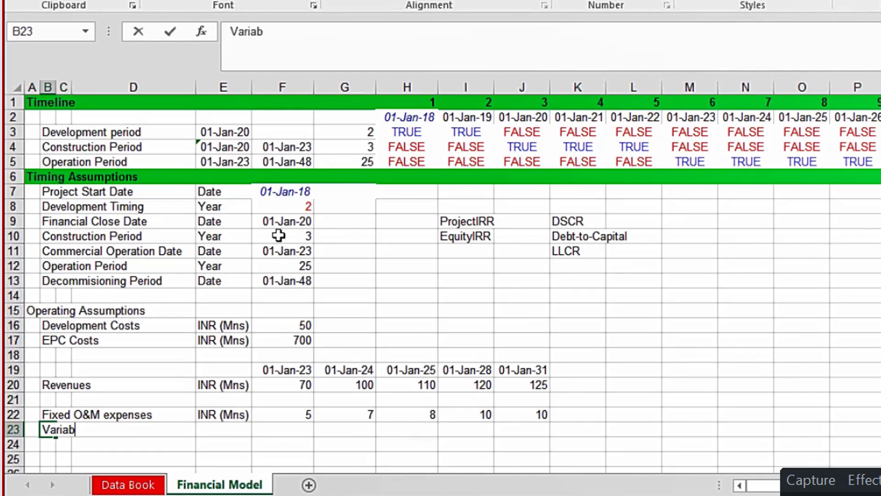
type("le O&M")
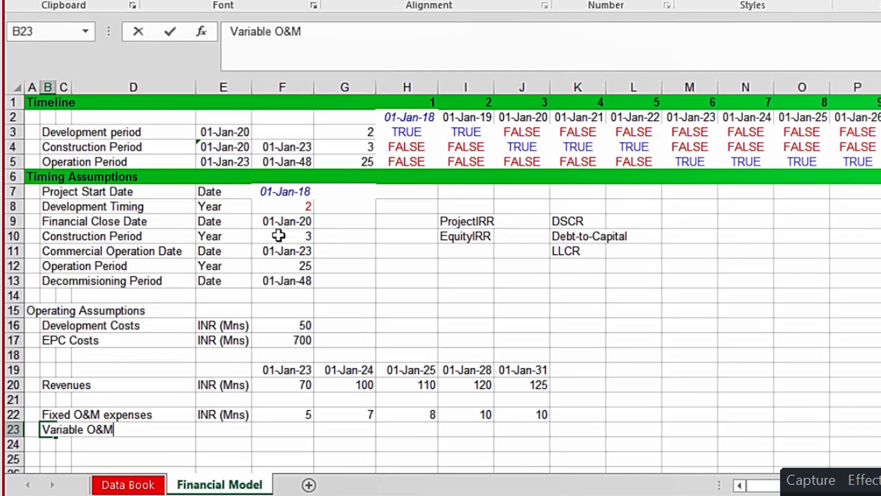
type(" exp")
type("ens")
key("BackSpace")
type("n")
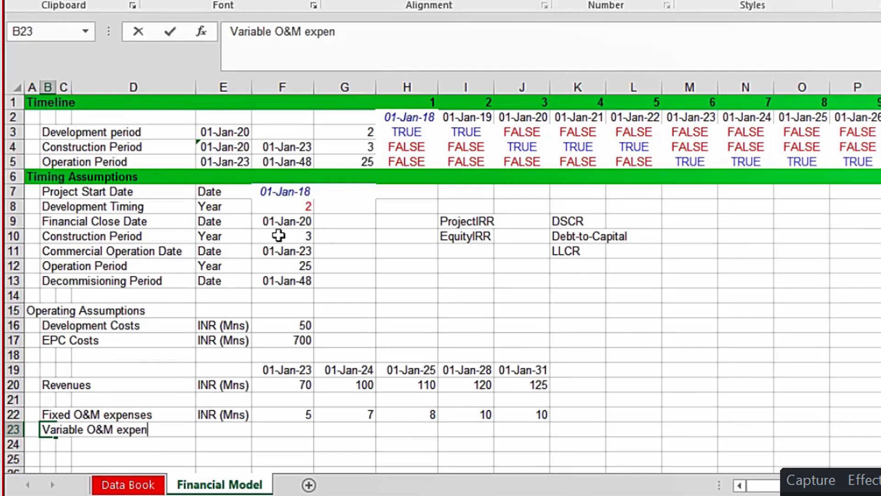
type("ses")
key("Tab")
key("Tab")
key("Tab")
key("Tab")
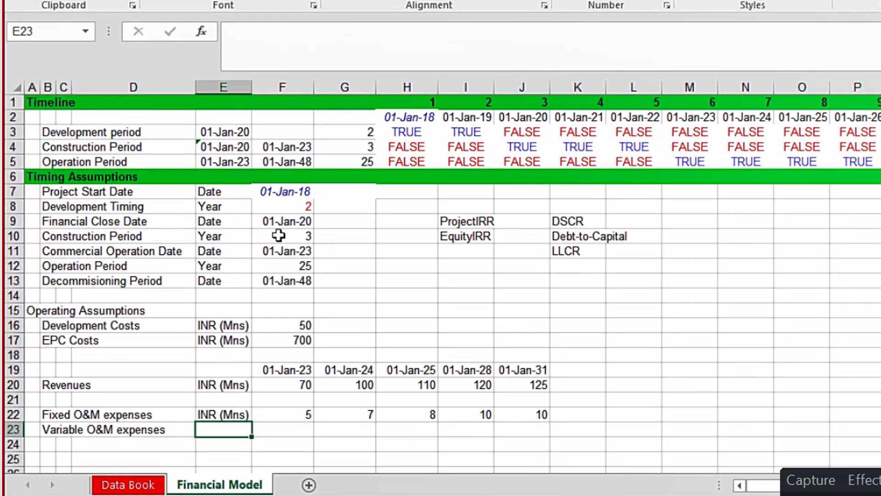
Copy the INR (Mns) unit from cell E22 into cell E23.
key("Left")
key("Up")
key("ctrl+c")
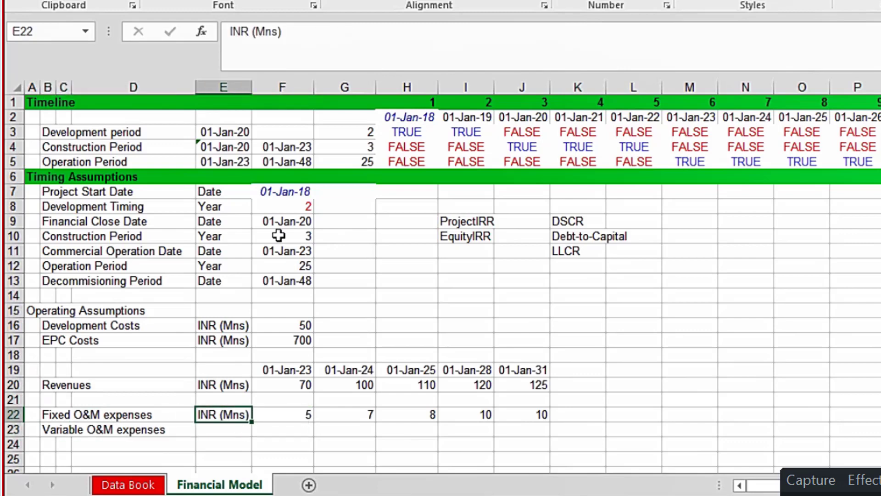
key("Down")
key("Return")
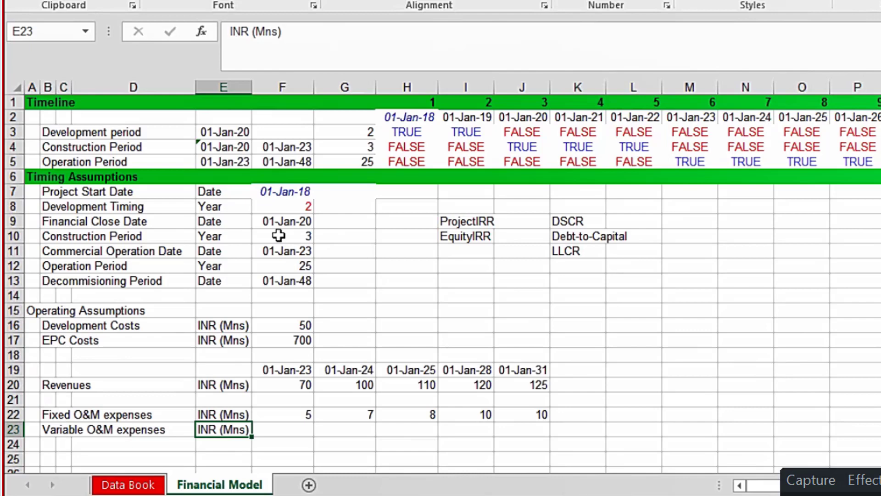
Enter "in %" as the unit for Variable O&M expenses in cell E23.
type("in %")
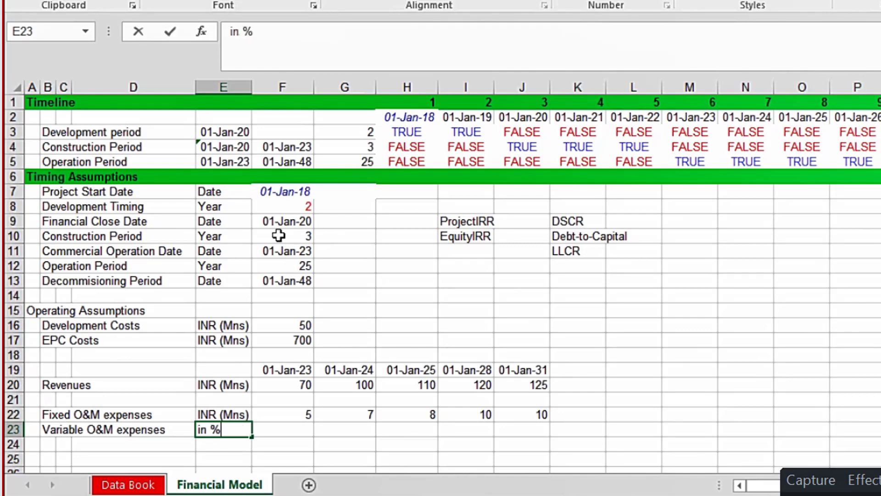
key("Tab")
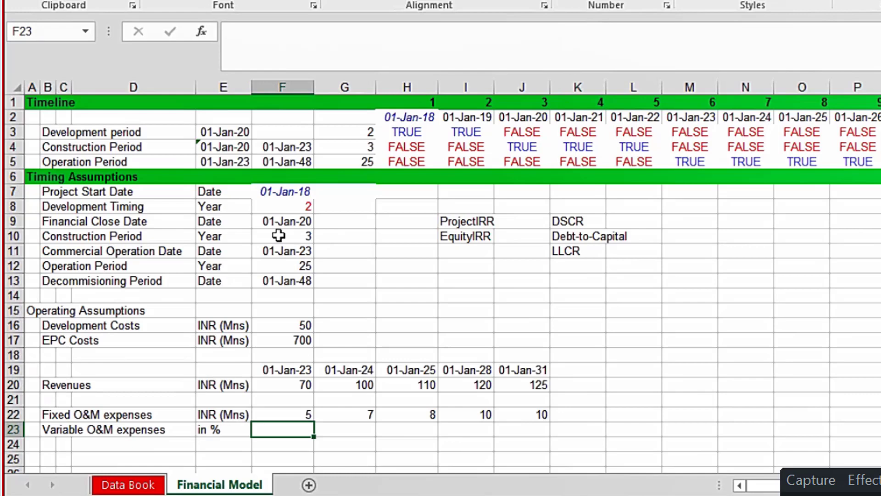
type("=")
key("Up")
key("Up")
key("Up")
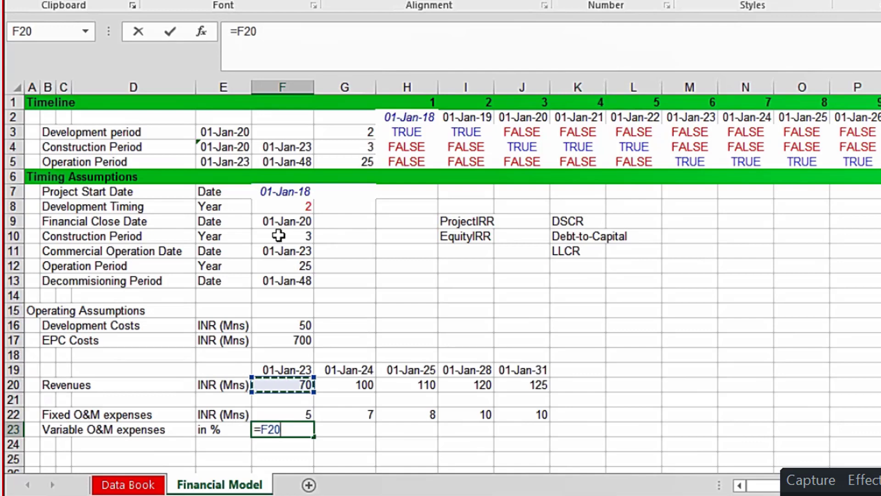
key("Escape")
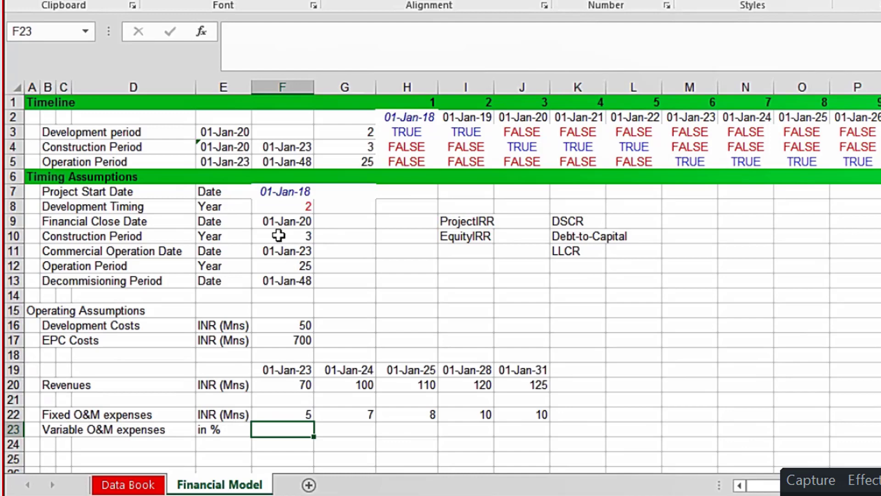
Enter 8% for Variable O&M expenses in cell F23 and run Colour Sheet with Title Colour 2 and the flexible input colour.
type("8%")
key("ctrl+Return")
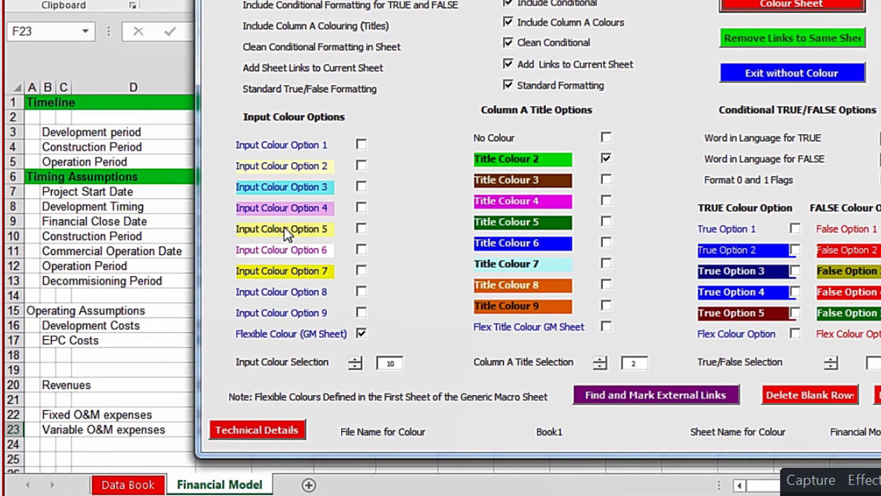
left_click(812, 4)
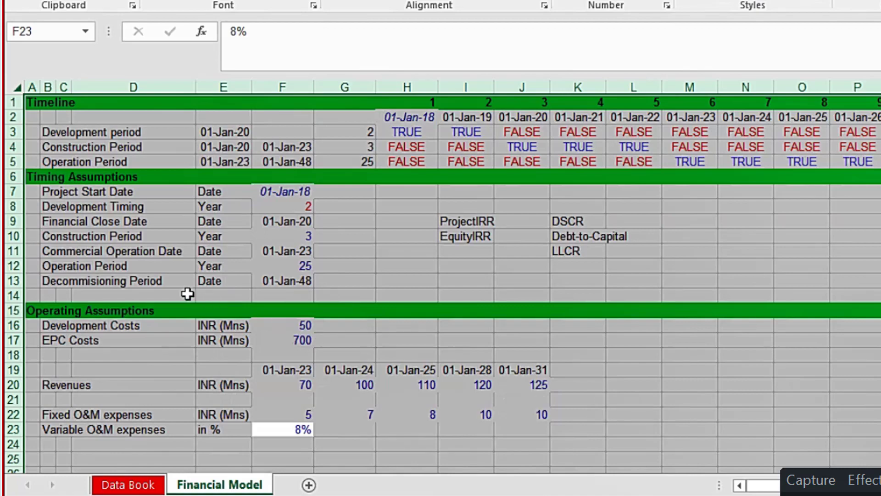
Add the section heading Financing Assumptions in cell A25, leaving one empty row below Variable O&M expenses.
left_click(31, 459)
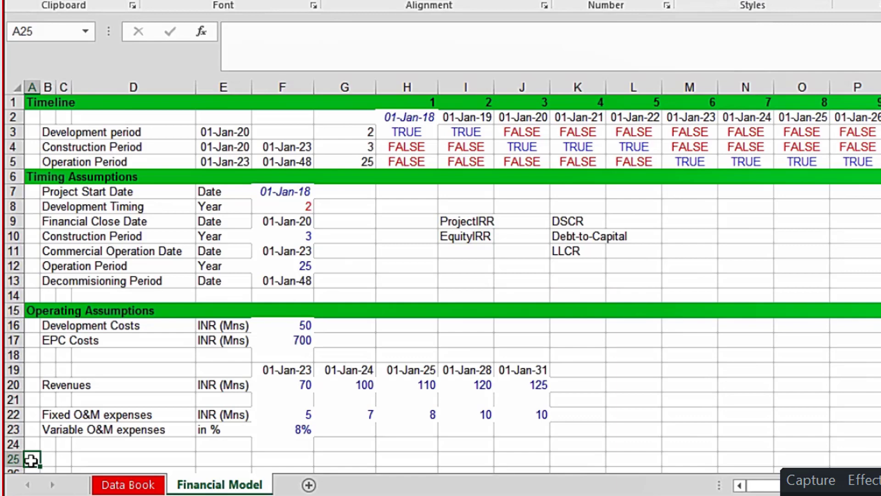
type("Financ")
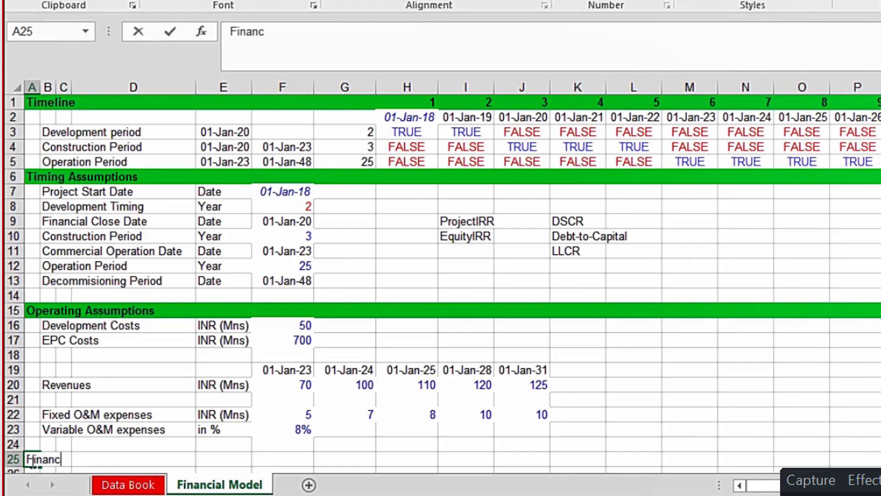
key("BackSpace")
type("cing Ass")
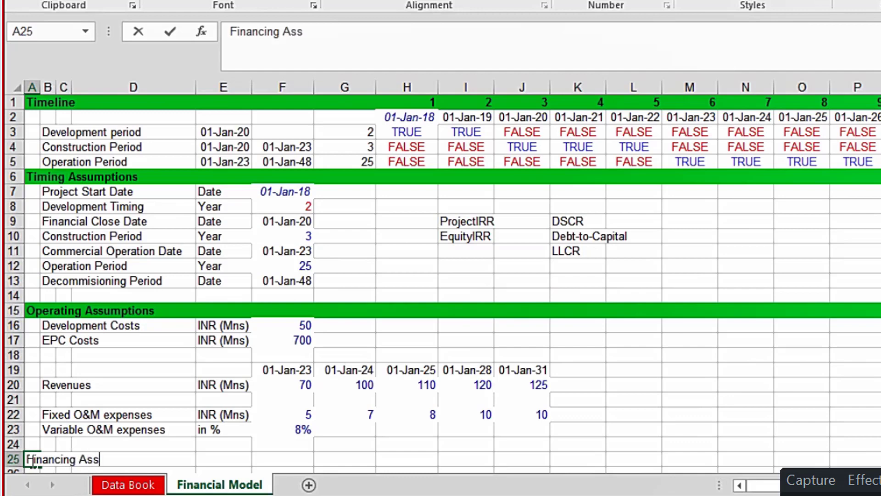
type("umption")
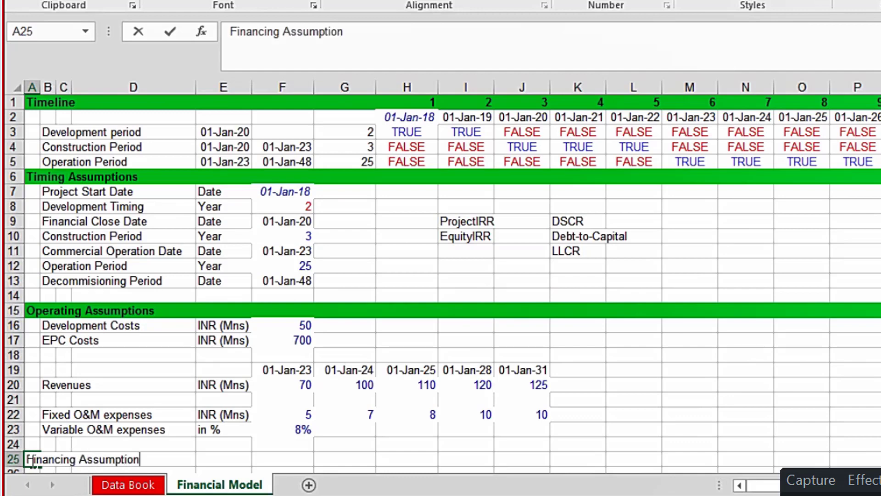
type("s")
key("ctrl+Return")
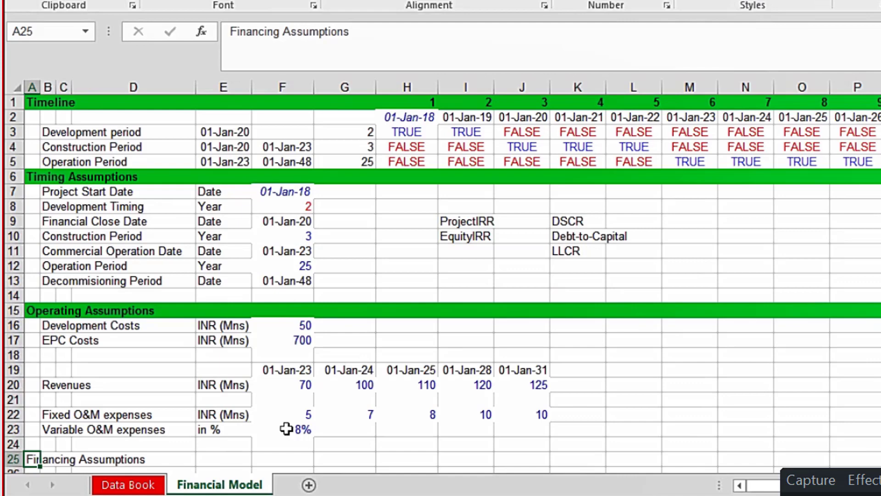
Add the section heading Operating Analysis in cell A29, leaving three empty rows below Financing Assumptions.
key("Return")
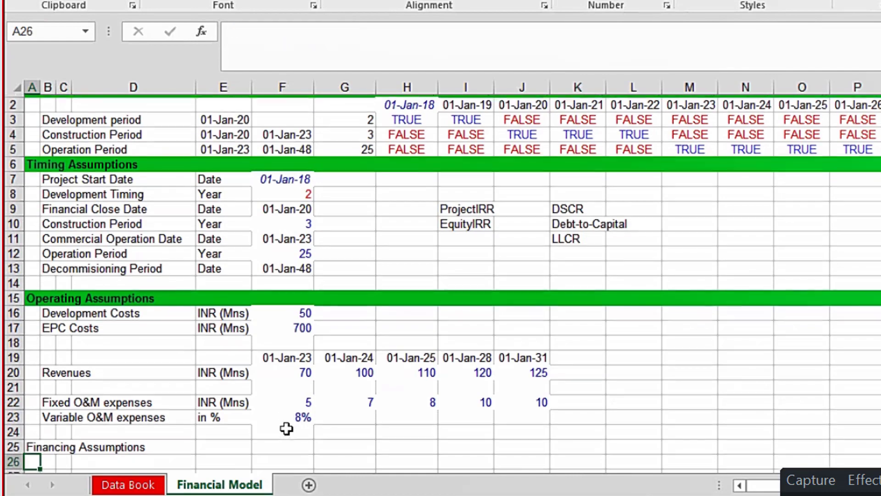
key("Return")
key("Return")
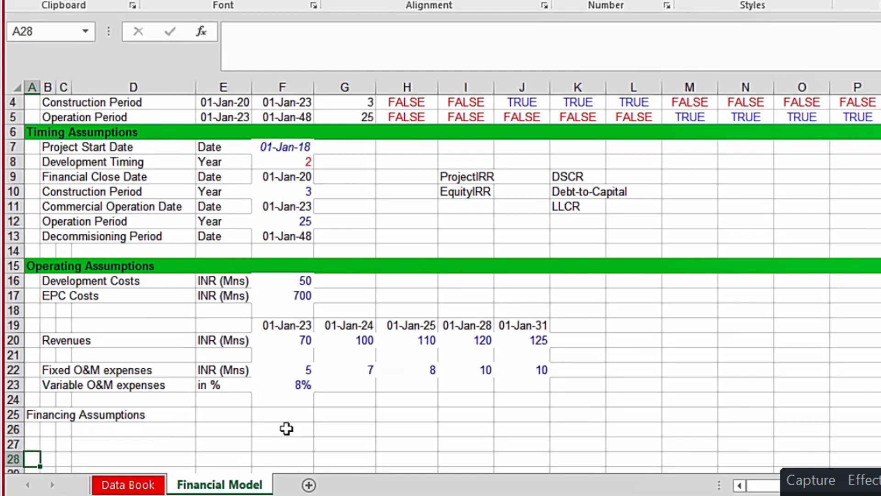
key("Down")
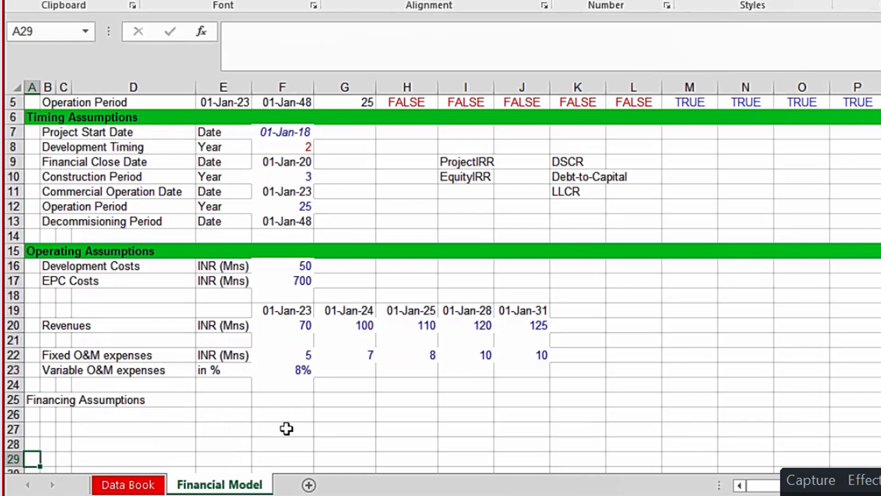
type("Operati")
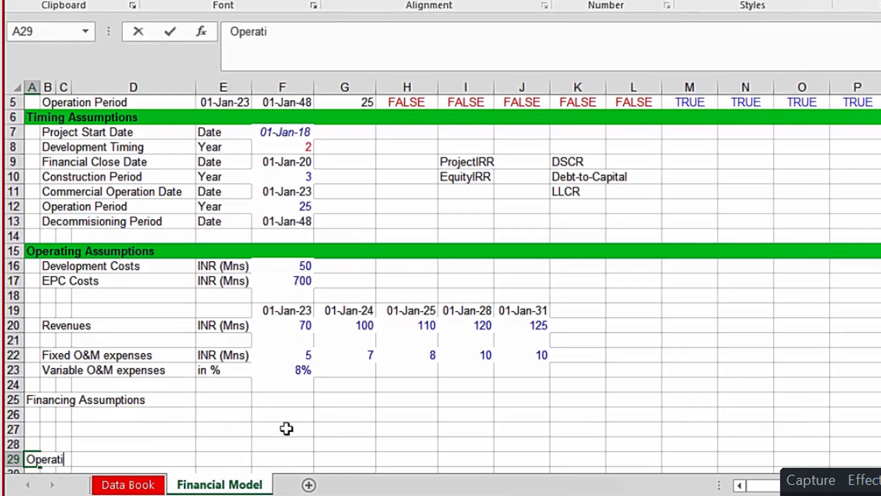
type("ng ANa")
key("BackSpace")
key("BackSpace")
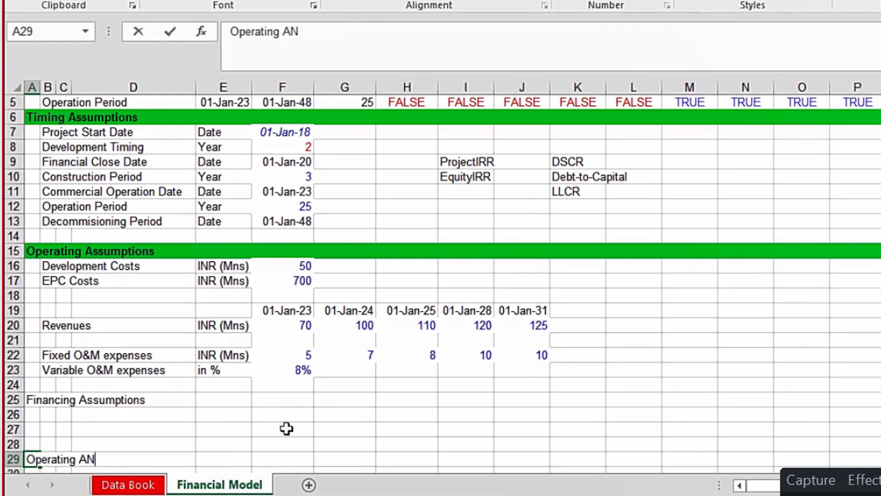
type("nalysis")
key("ctrl+Return")
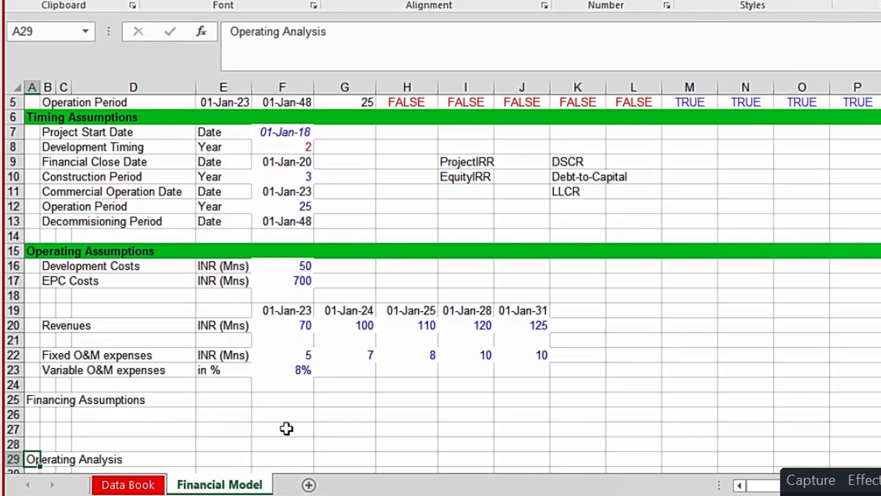
Freeze the panes at cell H6 to lock timeline rows 1 to 5 and label columns A to G.
key("Up")
key("Up")
key("Up")
key("Up")
key("Up")
key("Up")
key("Up")
key("Up")
key("Up")
key("Up")
key("Up")
key("Up")
key("Up")
key("Up")
key("Up")
key("Up")
key("Up")
key("Up")
key("Up")
key("Up")
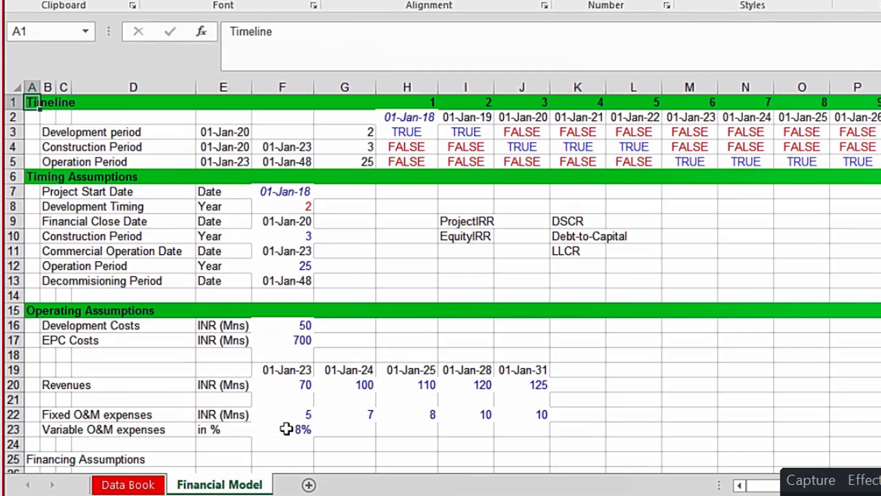
key("Right")
key("Right")
key("Right")
key("Right")
key("Right")
key("Right")
key("Right")
key("Right")
key("Right")
key("Right")
key("Right")
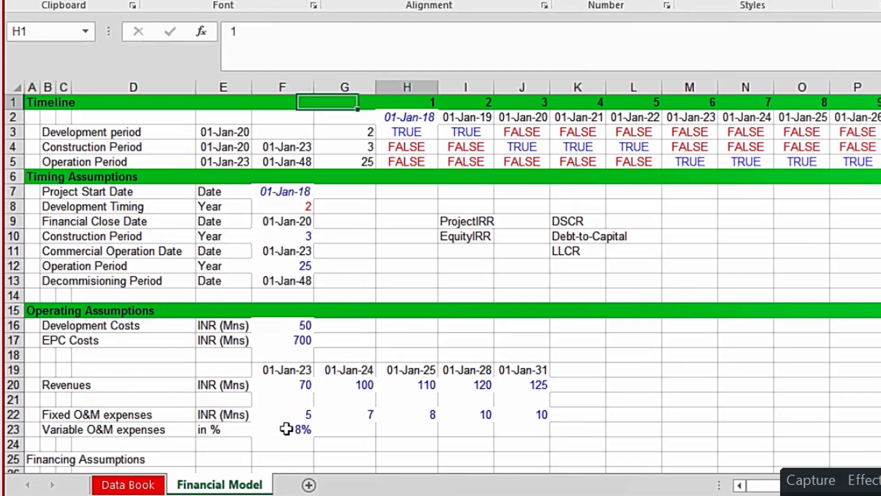
key("Left")
key("Left")
key("Left")
key("Down")
key("Down")
key("Down")
key("Down")
key("Down")
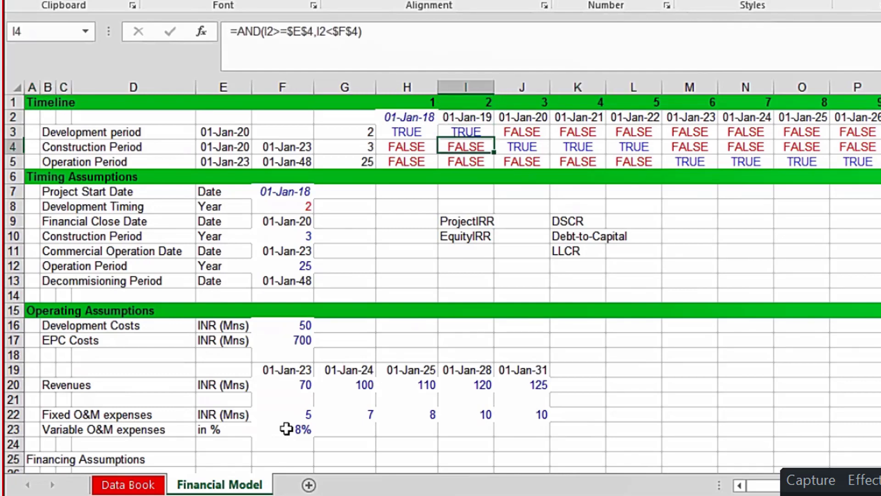
key("Left")
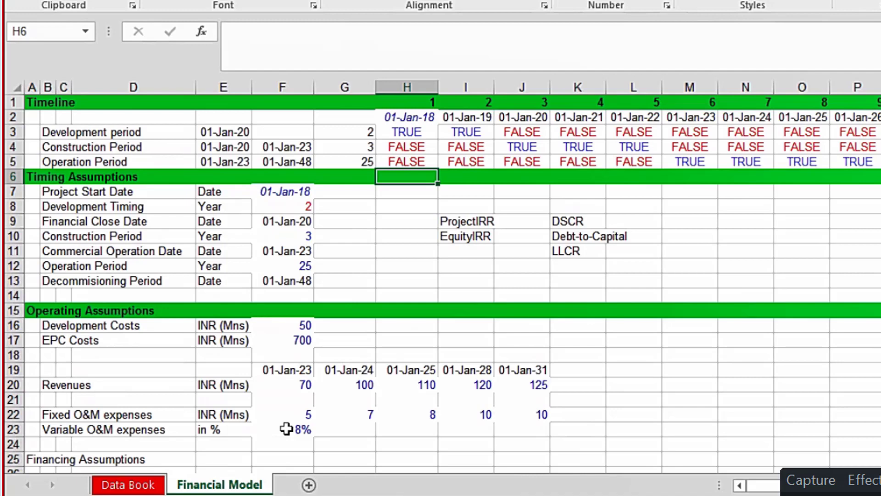
key("alt+w")
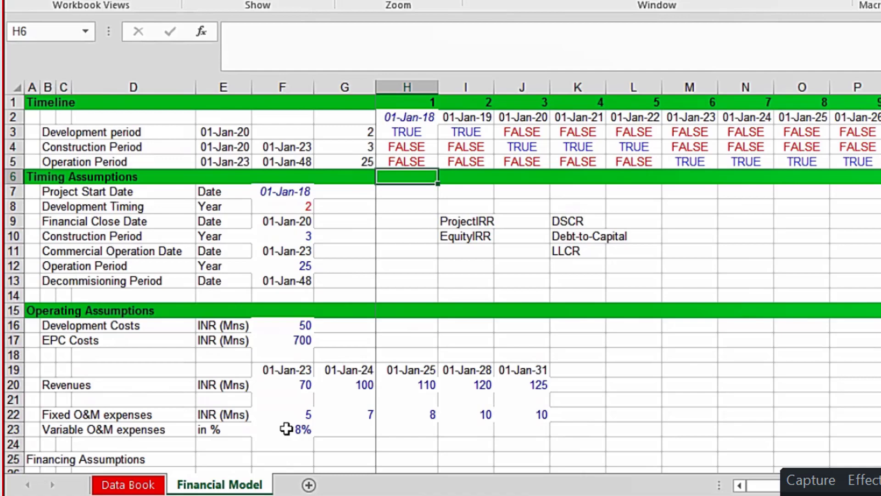
Check the frozen timeline header against the rows below, down past the Operating Analysis section.
key("Down")
key("Down")
key("Down")
key("Down")
key("Down")
key("Down")
key("Down")
key("Down")
key("Down")
key("Down")
key("Down")
key("Down")
key("Down")
key("Down")
key("Down")
key("Down")
key("Down")
key("Down")
key("Down")
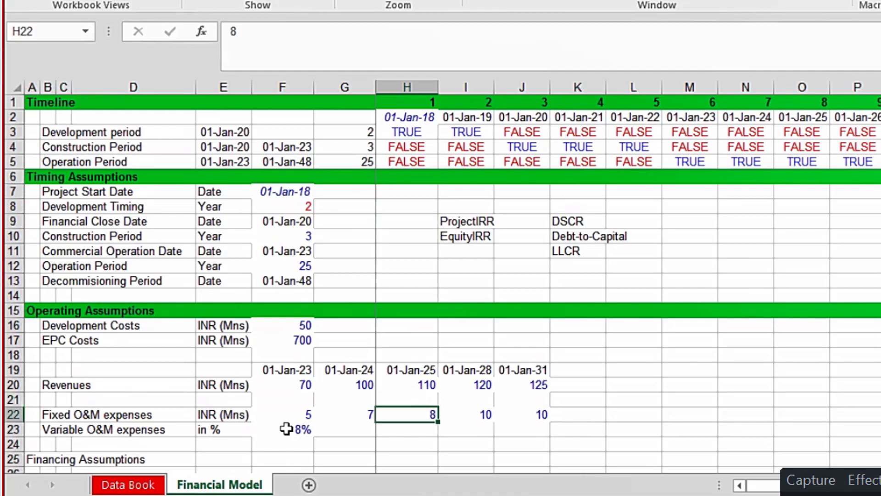
key("Down")
key("Down")
key("Down")
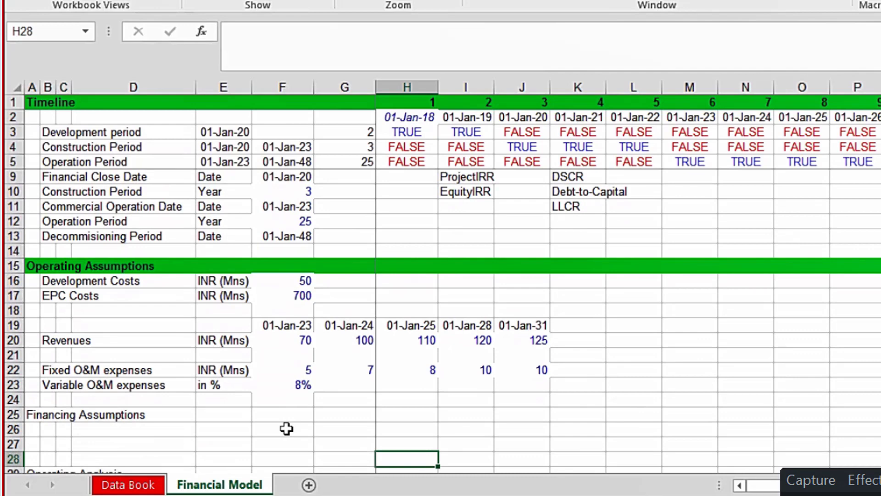
key("Down")
key("Down")
key("Down")
key("Down")
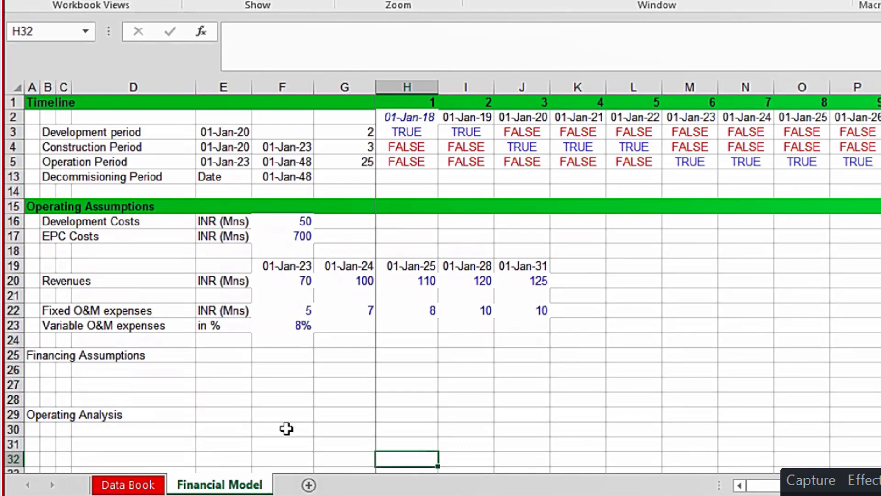
Add the label Revenues in cell B30 under the Operating Analysis heading.
key("Up")
key("Up")
key("Up")
key("Up")
key("Up")
key("Up")
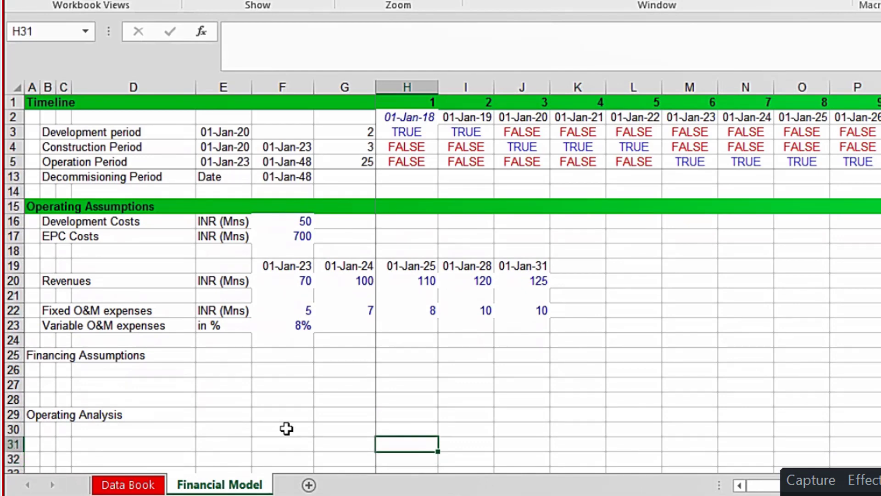
key("Left")
key("Down")
key("Down")
key("Left")
key("Left")
key("Left")
key("Left")
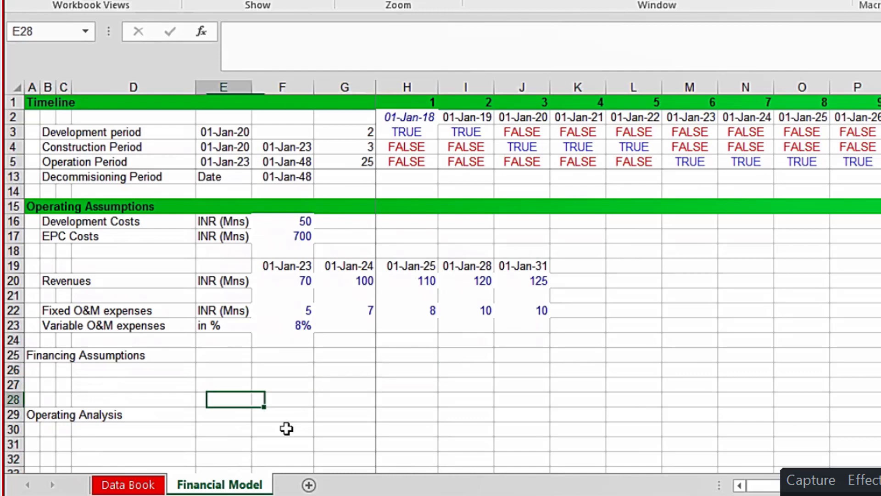
key("Down")
key("Down")
key("Left")
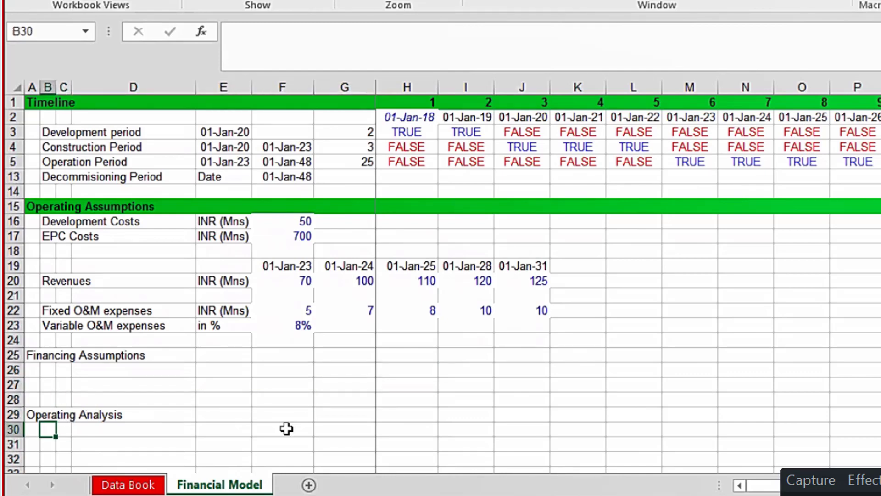
type("Revenues")
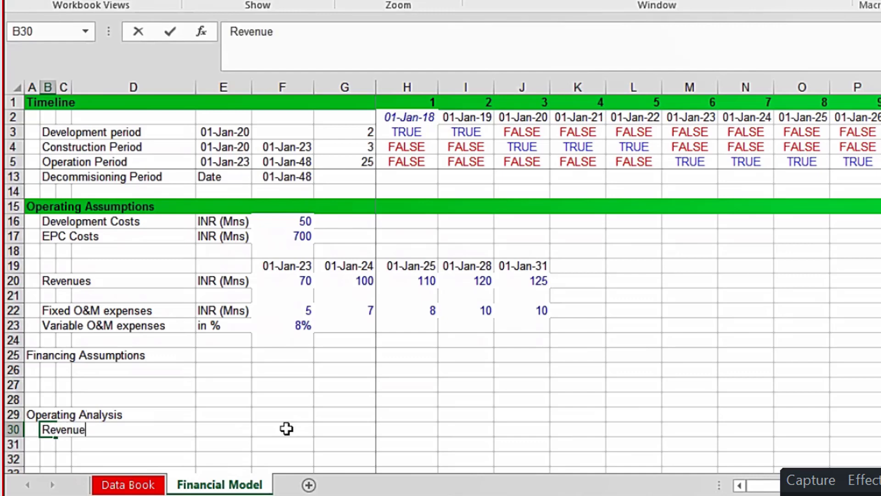
key("ctrl+Return")
Enter the formula =LOOKUP(H2,19:19,20:20) in cell H30 to pull revenues by timeline date.
key("Right")
key("Right")
key("Right")
key("Right")
key("Right")
key("Right")
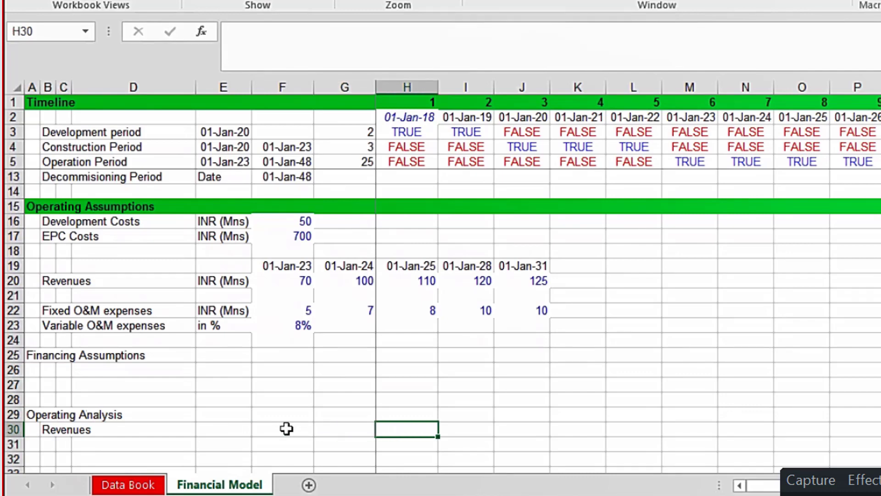
type("=look")
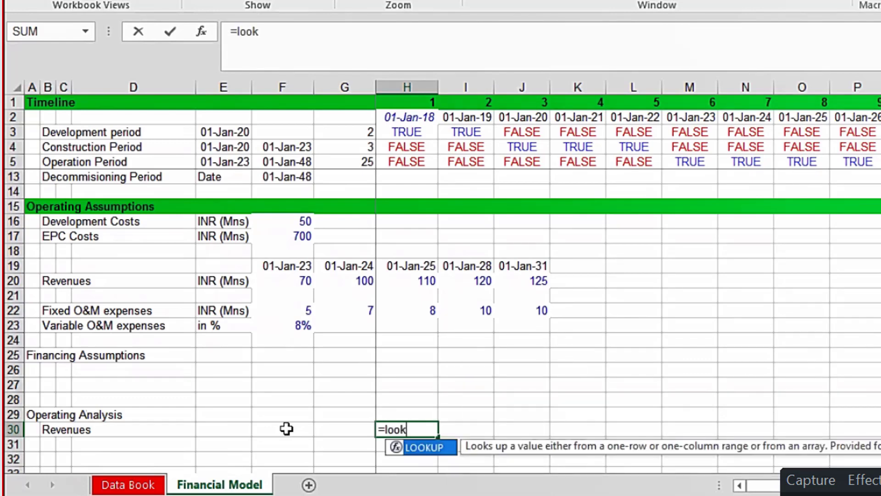
type("up(")
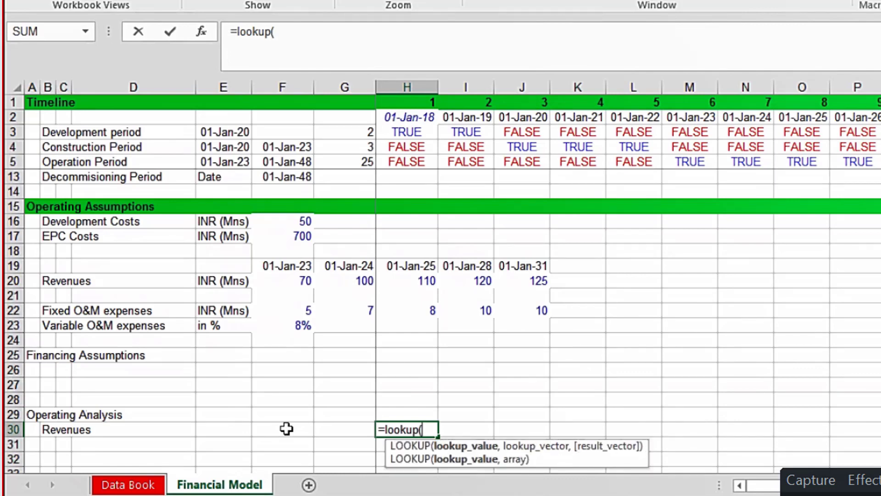
type(",")
key("BackSpace")
left_click(399, 119)
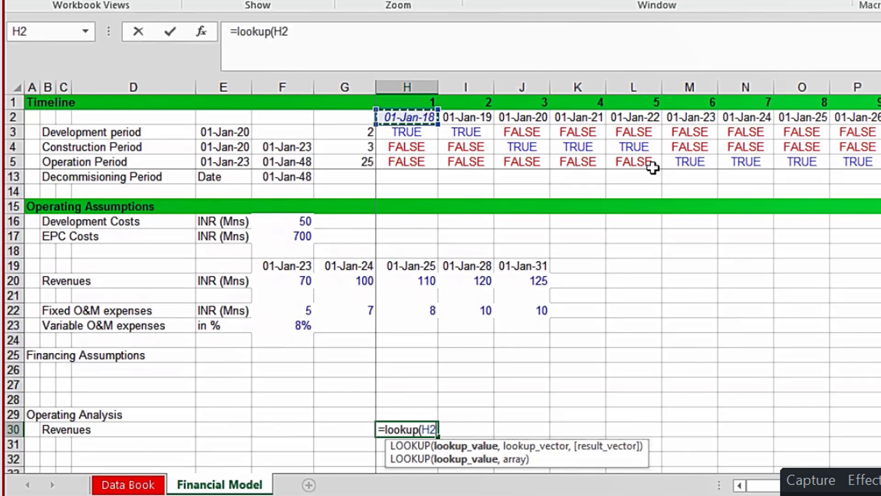
type(",")
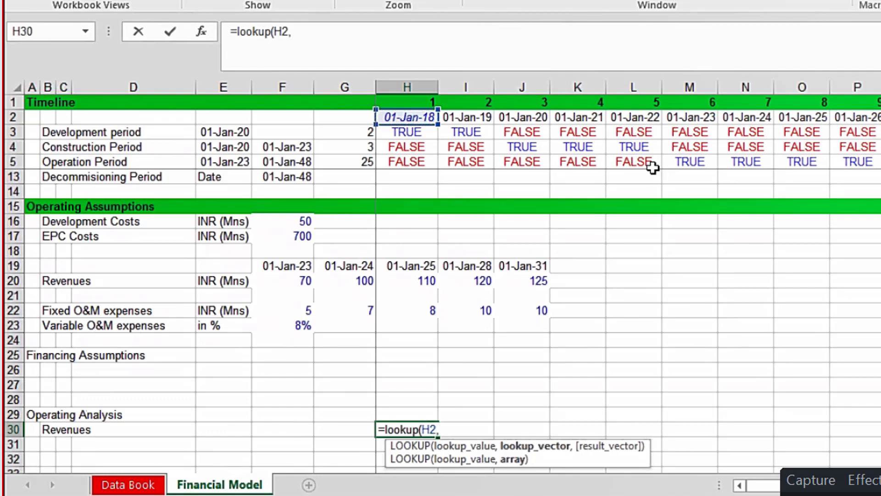
left_click(15, 266)
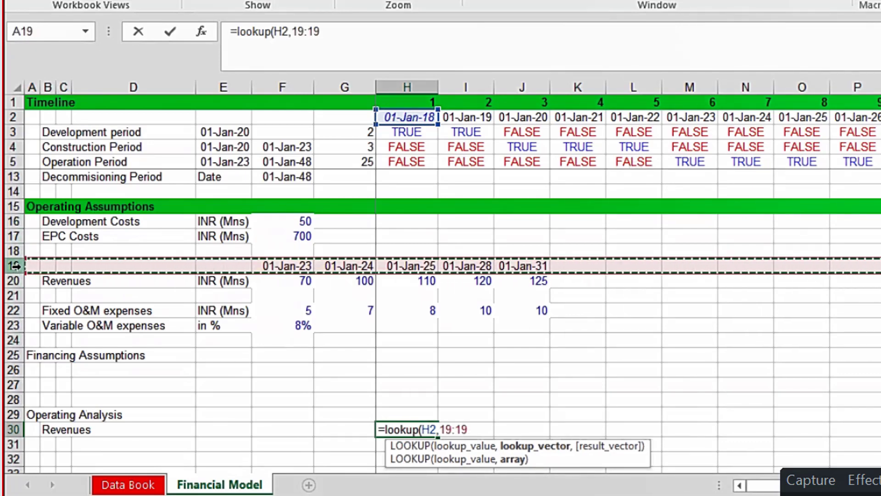
type(",")
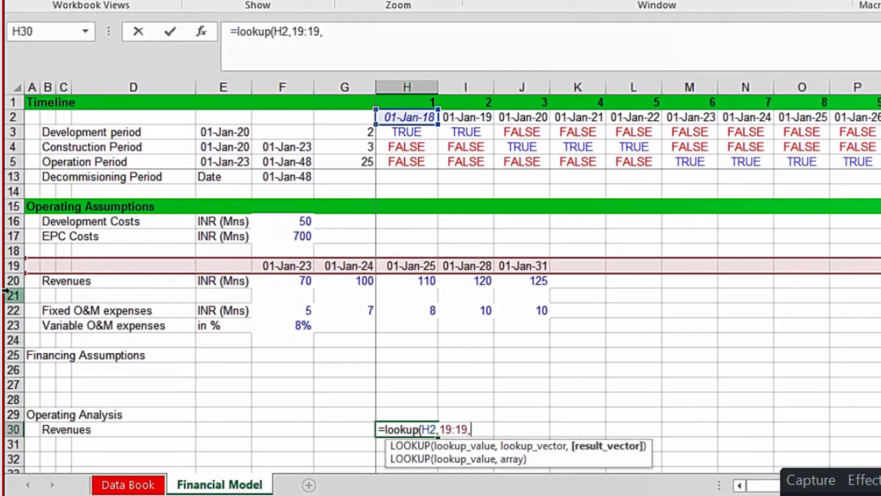
left_click(5, 277)
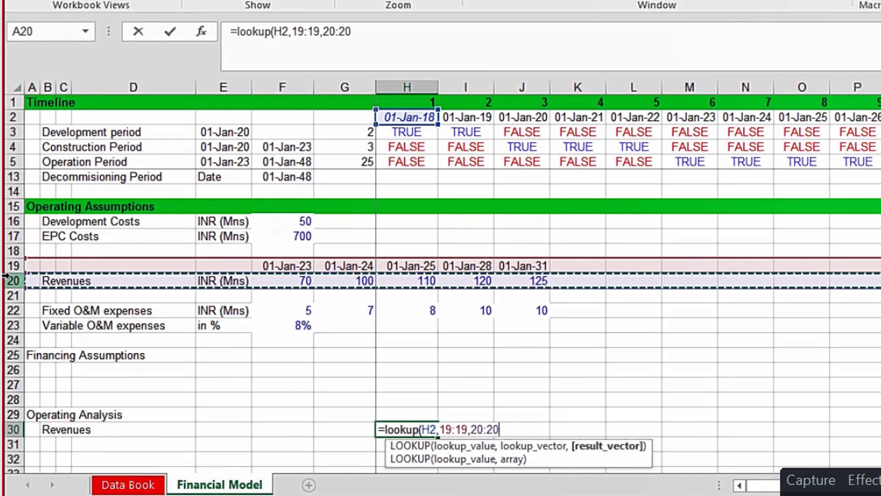
type(")")
key("ctrl+Return")
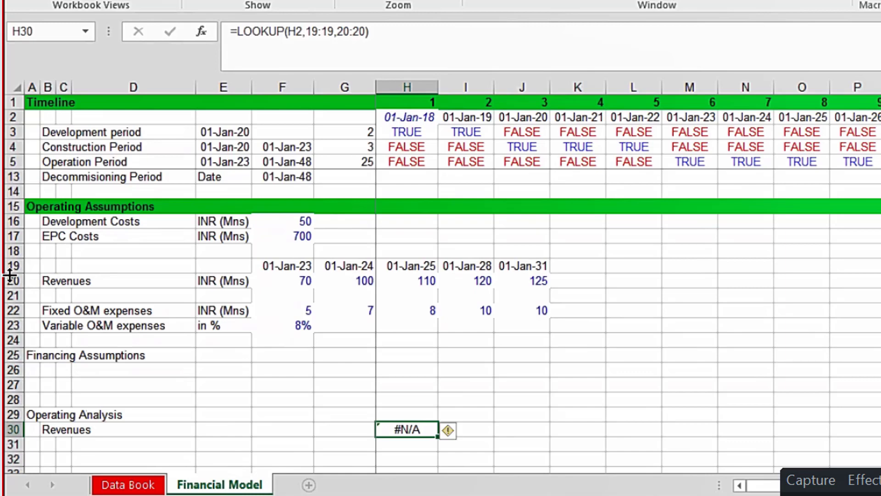
Fill the revenue lookup formula from H30 across the timeline columns of row 30.
key("shift+Right")
key("shift+Right")
key("ctrl+r")
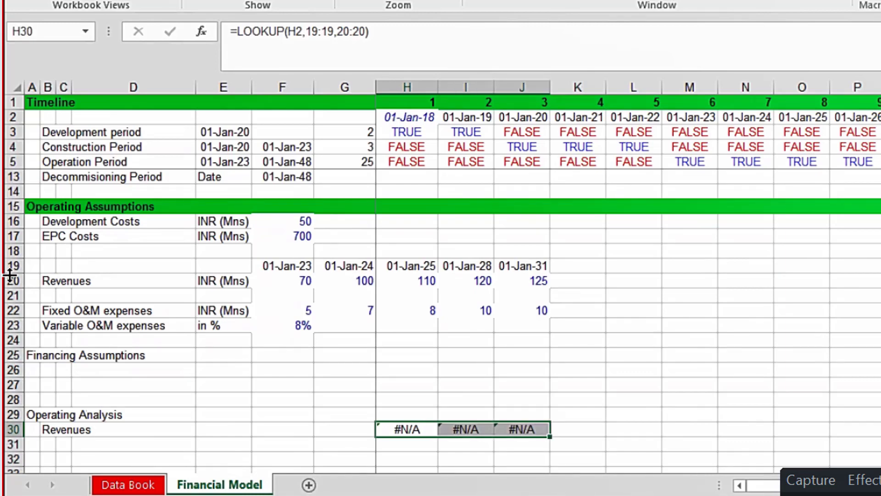
key("Right")
key("Right")
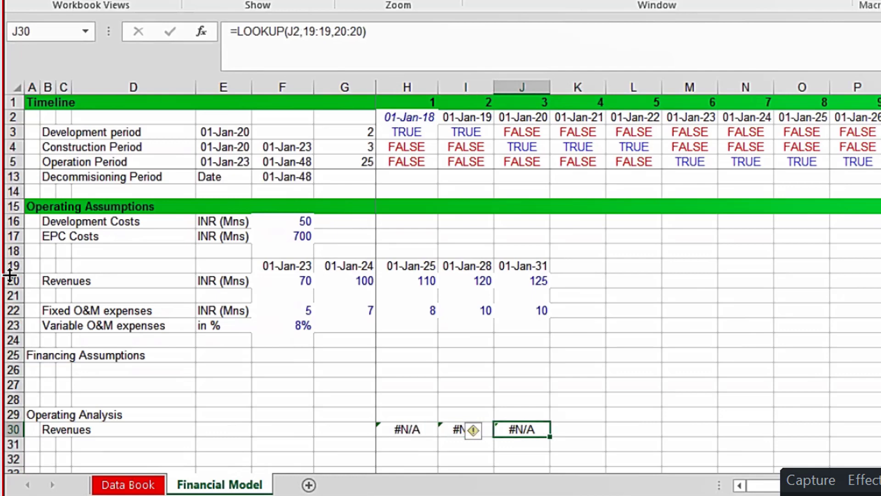
key("ctrl+shift+Right")
key("ctrl+r")
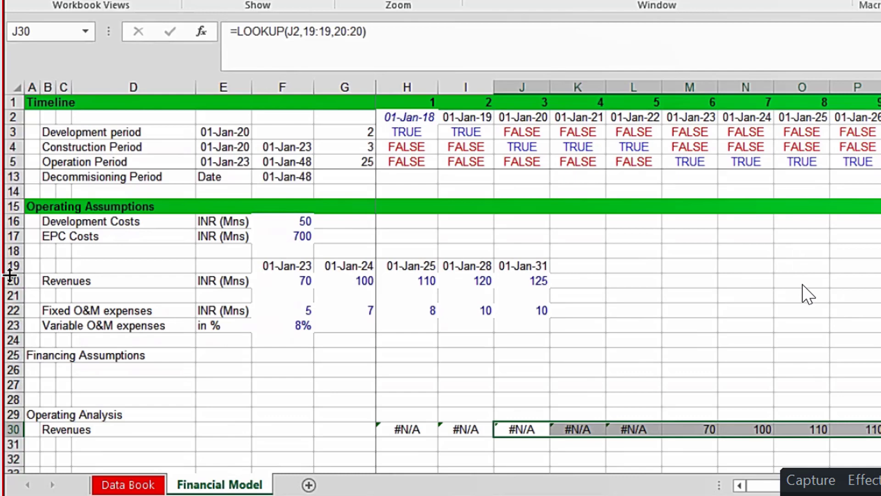
Move the block F19:J22 with dates, revenues and fixed O&M expenses one column over to start at G19.
key("Left")
key("Left")
key("Left")
key("Right")
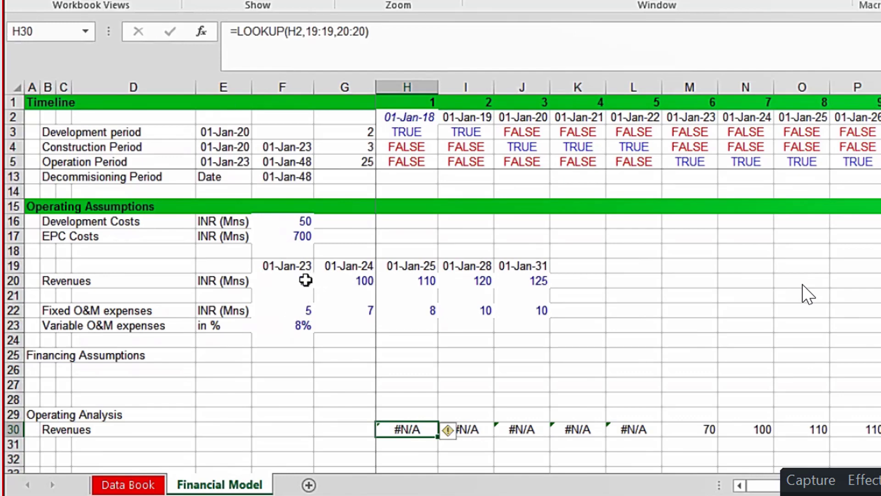
left_click(305, 281)
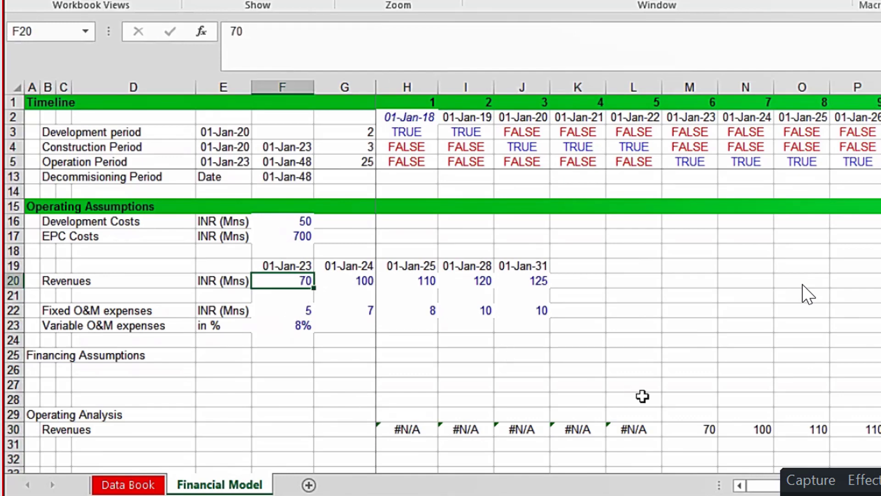
key("Up")
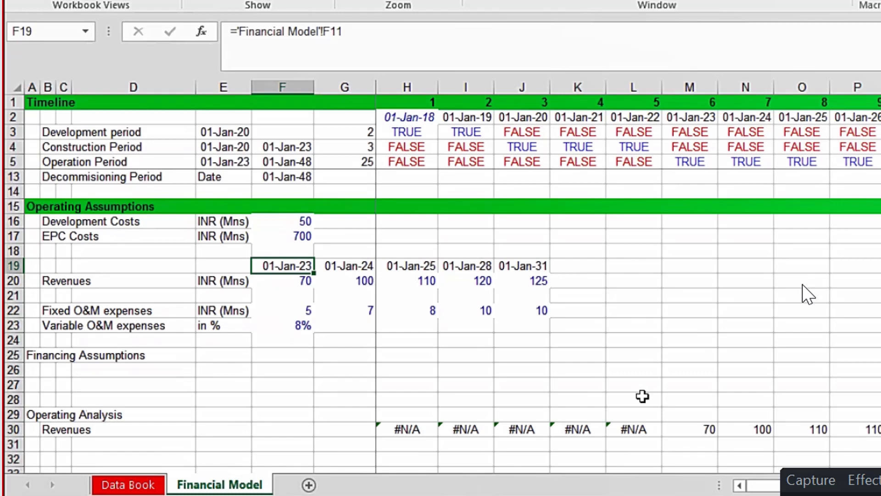
key("shift+Down")
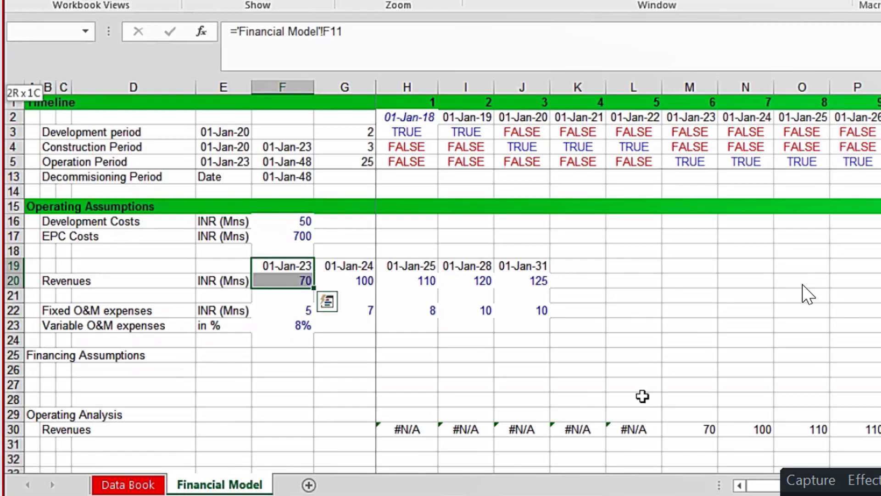
key("shift+Down")
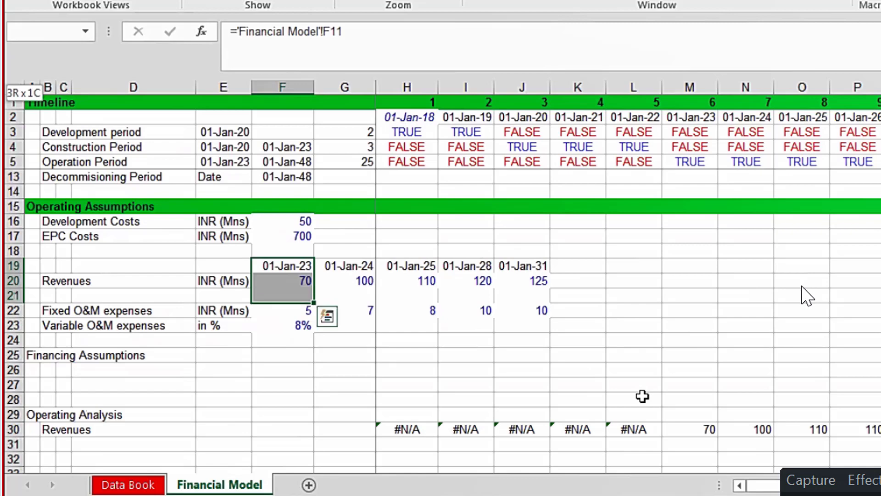
key("shift+Down")
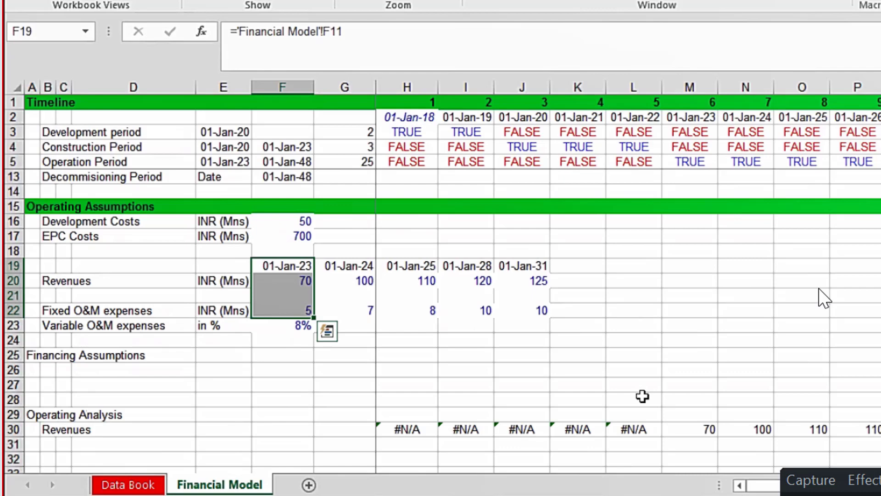
key("ctrl+shift+Right")
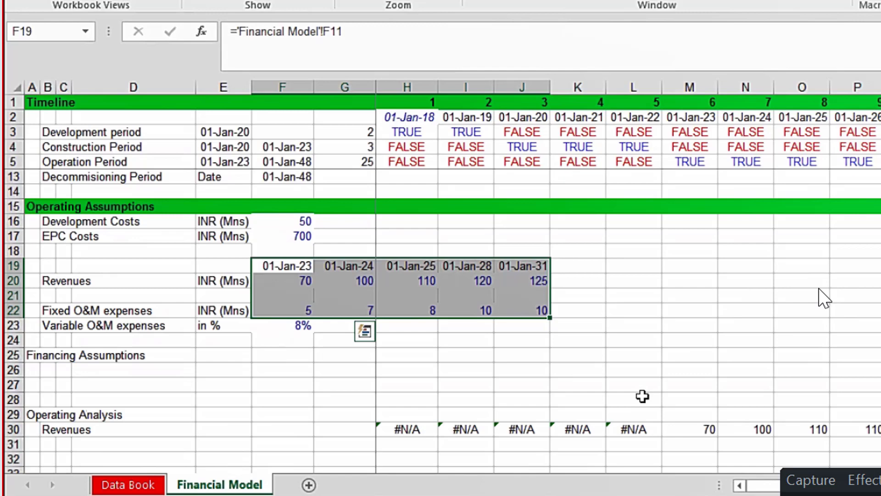
key("ctrl+c")
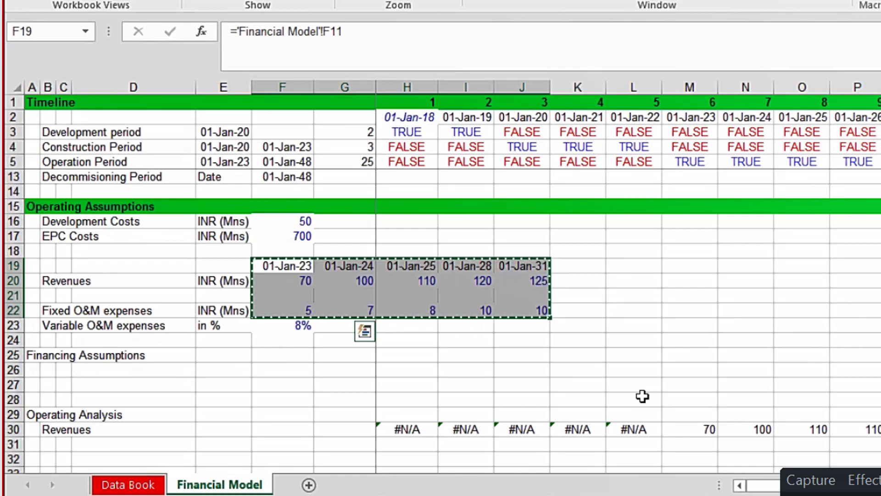
key("Right")
key("ctrl+v")
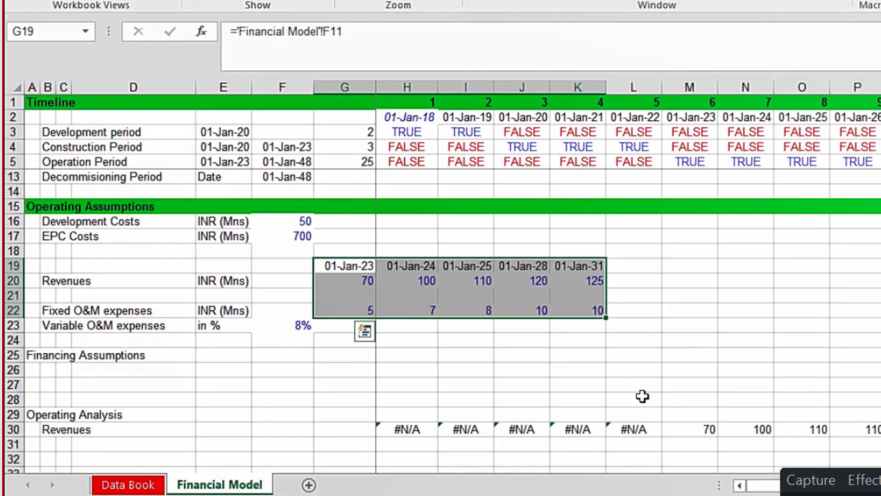
Enter the formula =F7 in cell F19 to place the project start date ahead of the dated revenue columns.
key("Left")
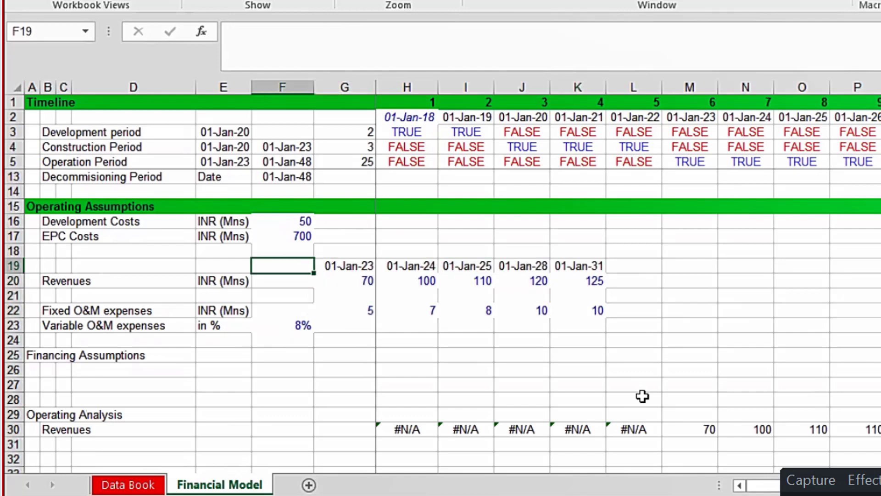
type("=")
key("Up")
key("Up")
key("Up")
key("Up")
key("Up")
key("Up")
key("Up")
key("Up")
key("Up")
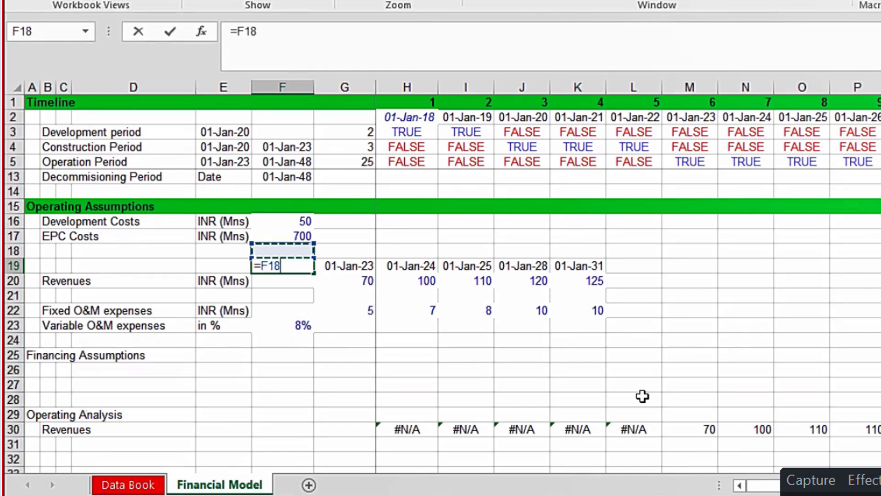
key("Up")
key("Up")
key("Up")
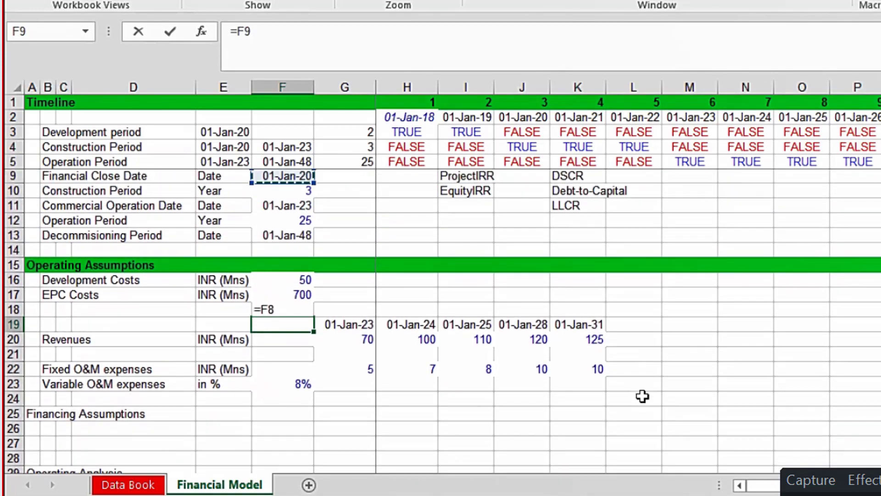
key("Down")
key("Down")
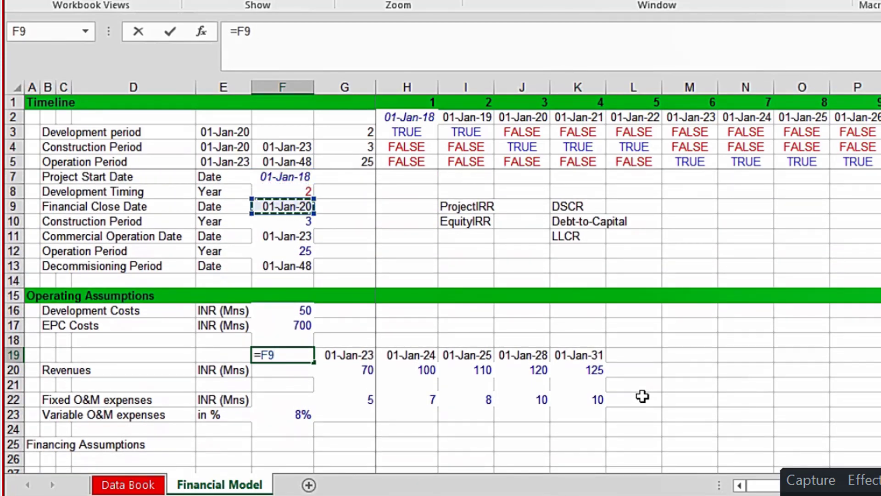
key("Up")
key("Up")
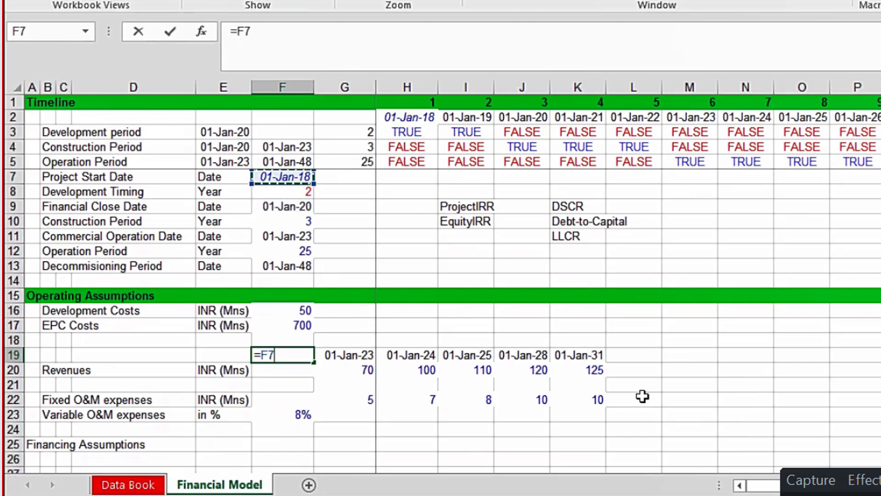
key("ctrl+Return")
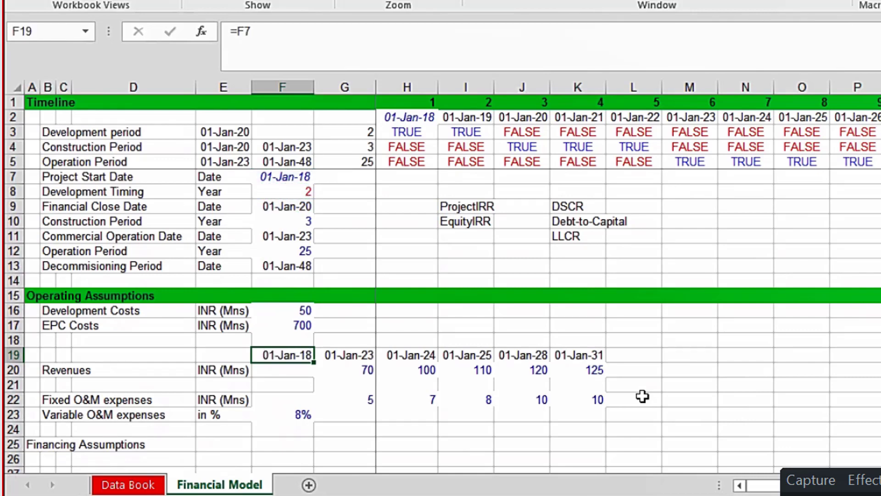
Check the looked-up values in the Revenues row of the Operating Analysis and the empty fixed O&M cell under the start date.
key("Down")
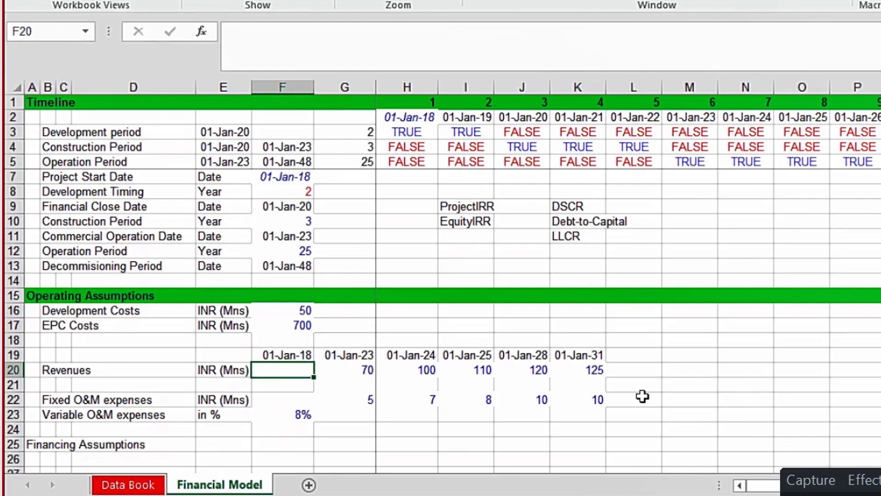
key("Down")
key("Down")
key("Down")
key("Down")
key("Down")
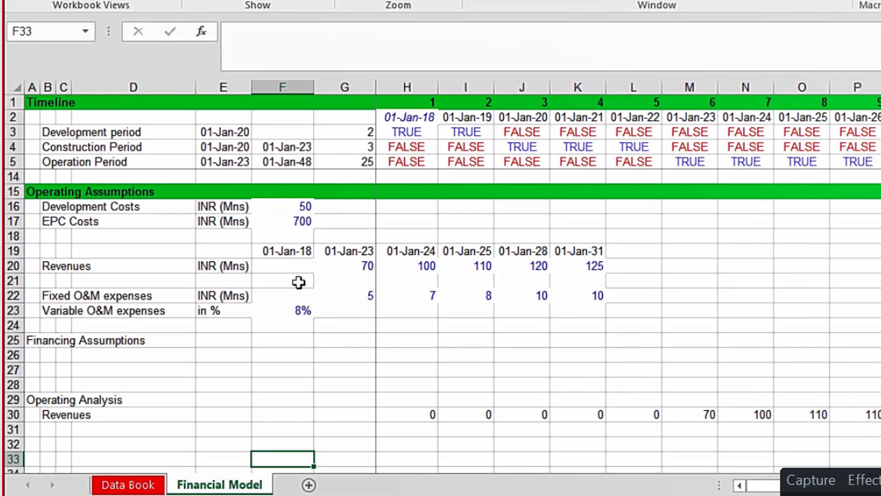
left_click(285, 300)
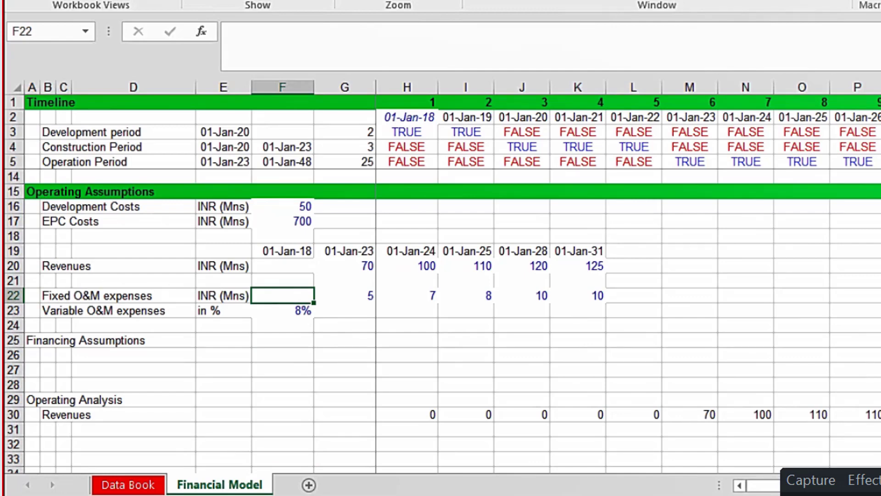
Add the label Operating Expenses in cell B31 below Revenues in the Operating Analysis.
left_click(47, 426)
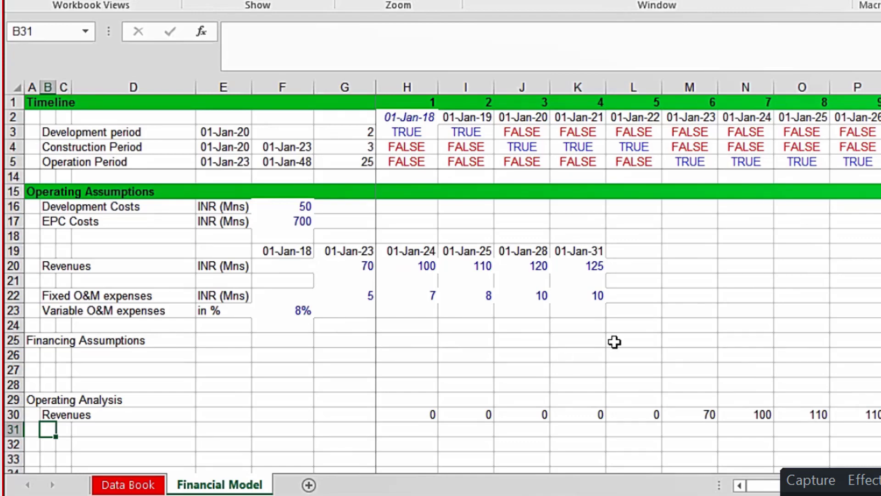
type("Oper")
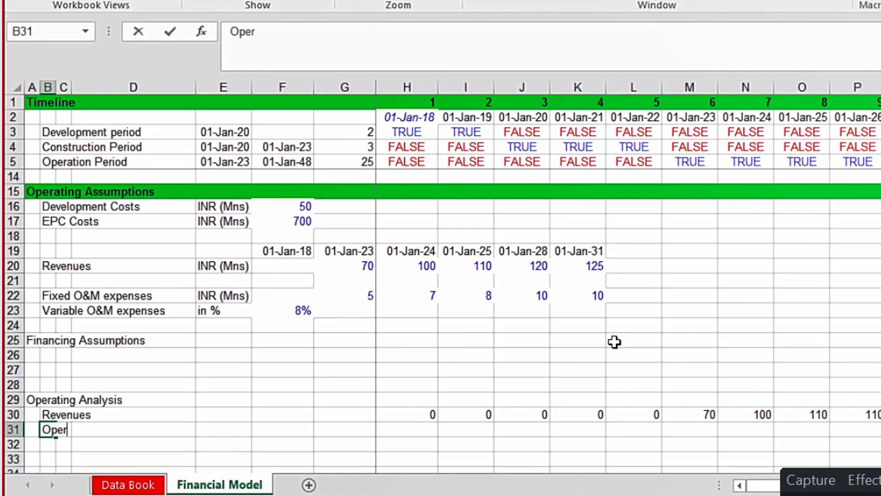
type("ating Expenses")
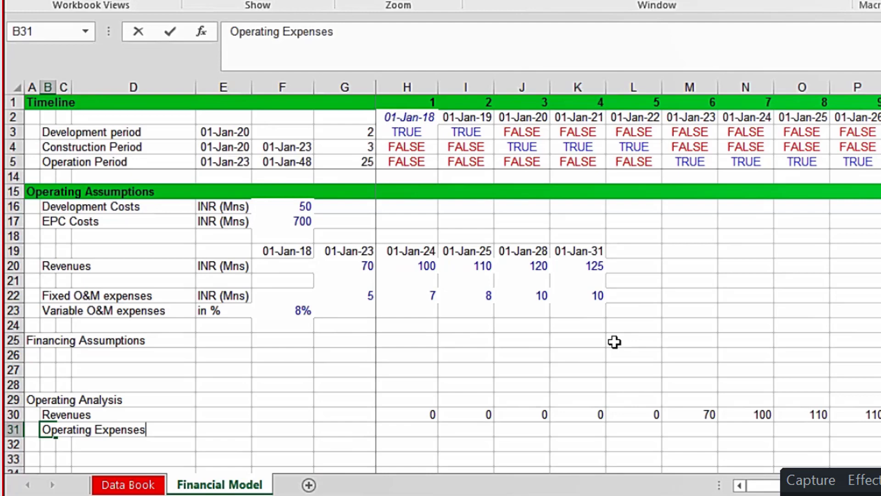
Enter the formula =LOOKUP(H2,19:19,22:22) in cell H31 to pull fixed O&M expenses by timeline date.
key("Right")
key("Right")
key("Right")
key("Right")
key("Right")
key("Right")
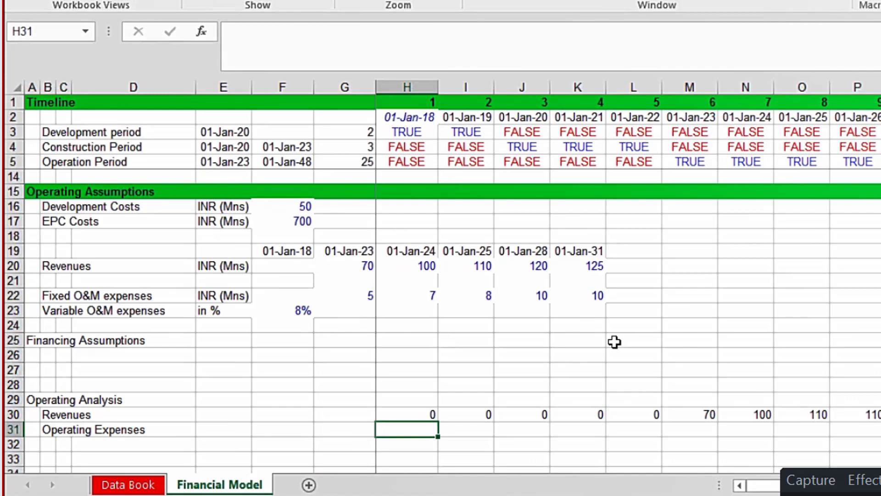
type("=lo")
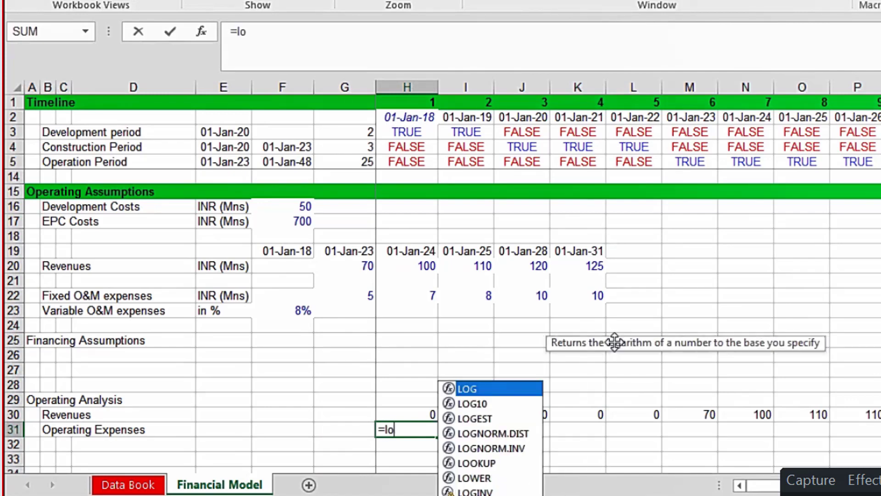
type("okup(")
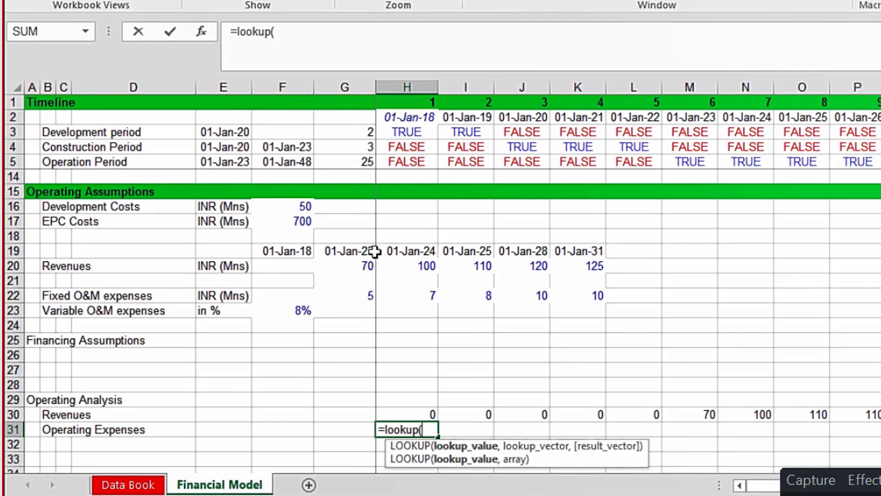
left_click(417, 157)
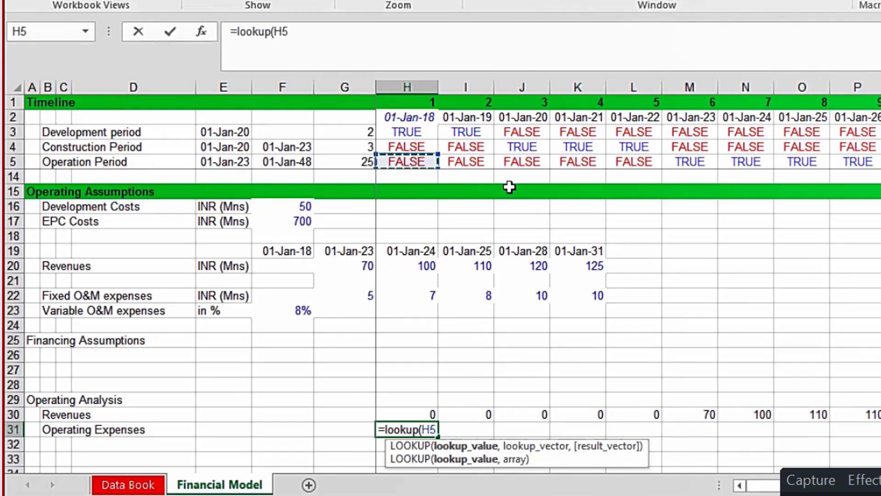
left_click(414, 117)
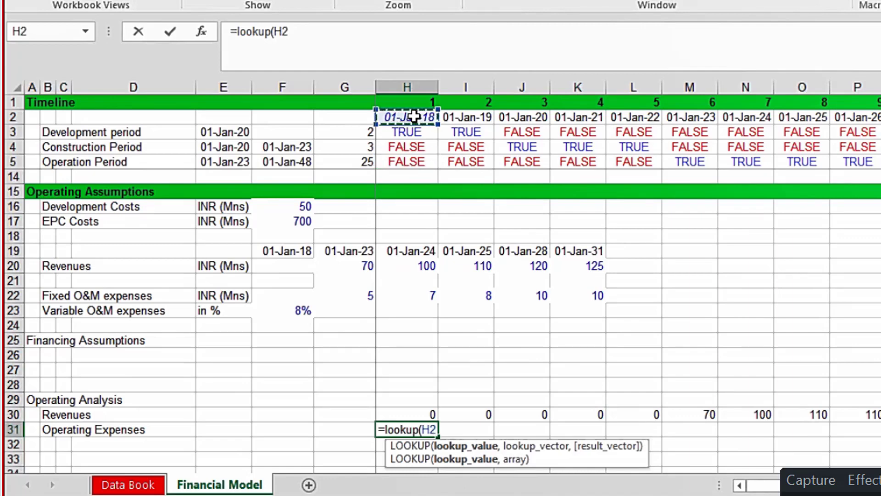
type(",")
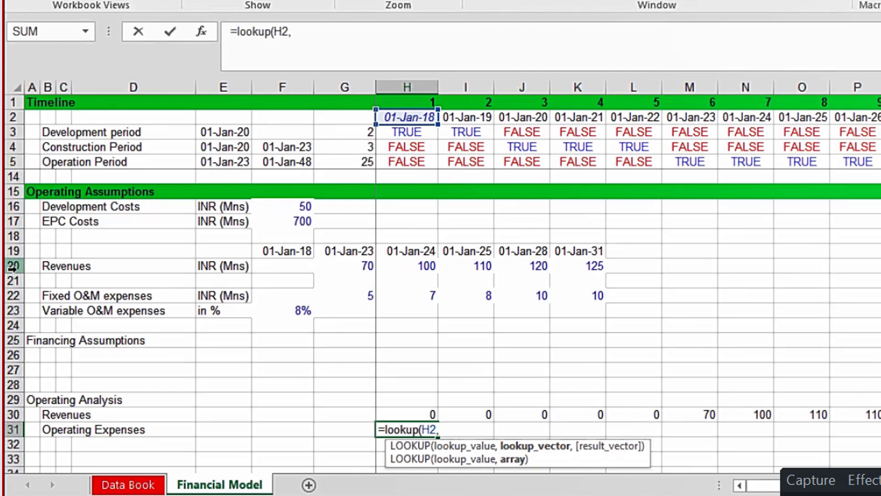
left_click(12, 250)
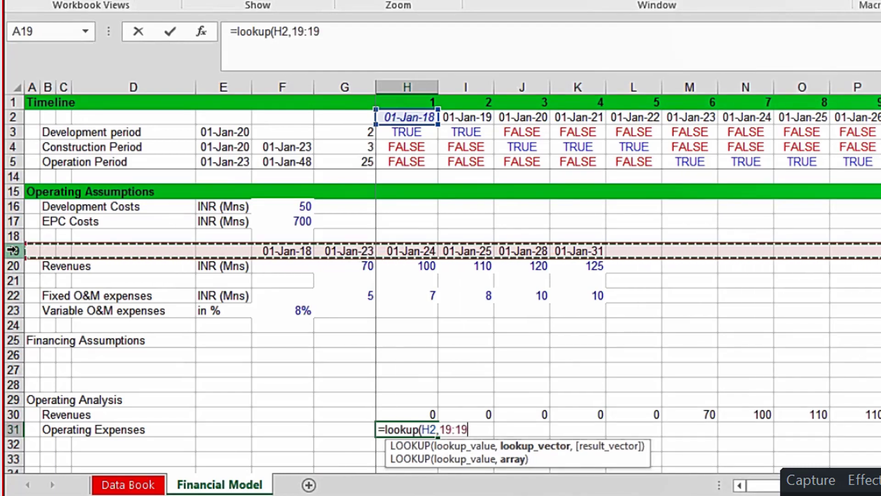
type(",")
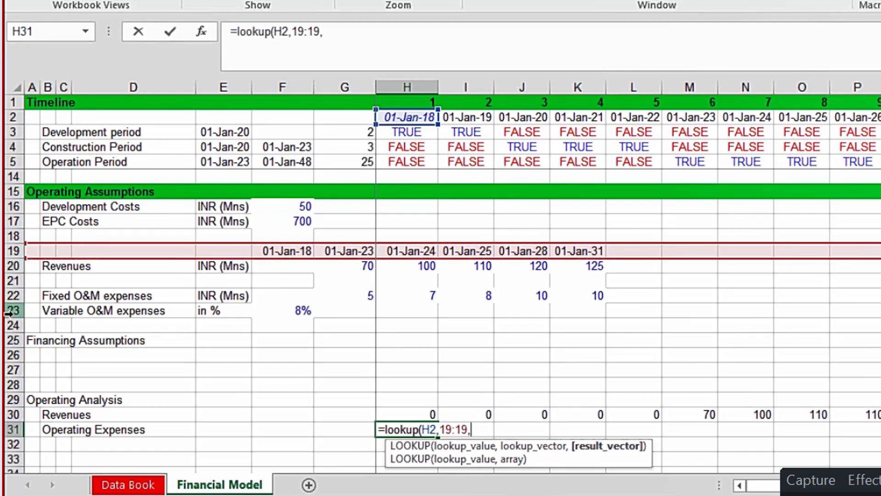
left_click(9, 292)
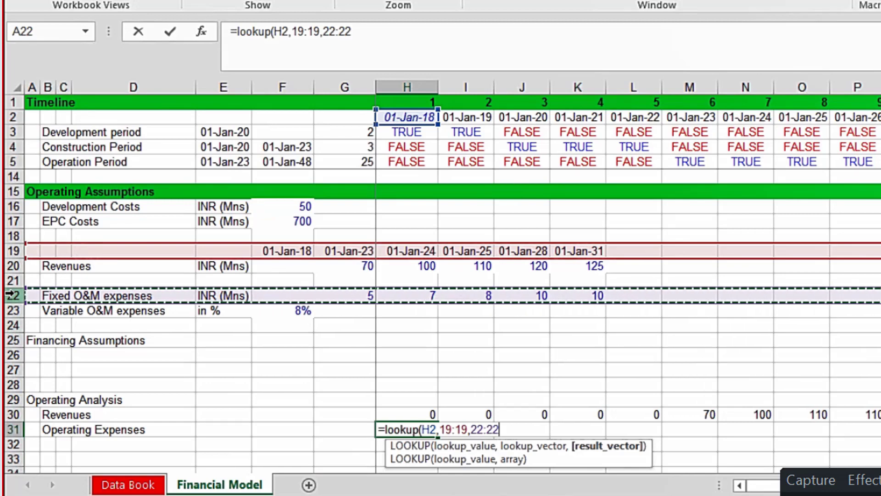
type(")")
key("ctrl+Return")
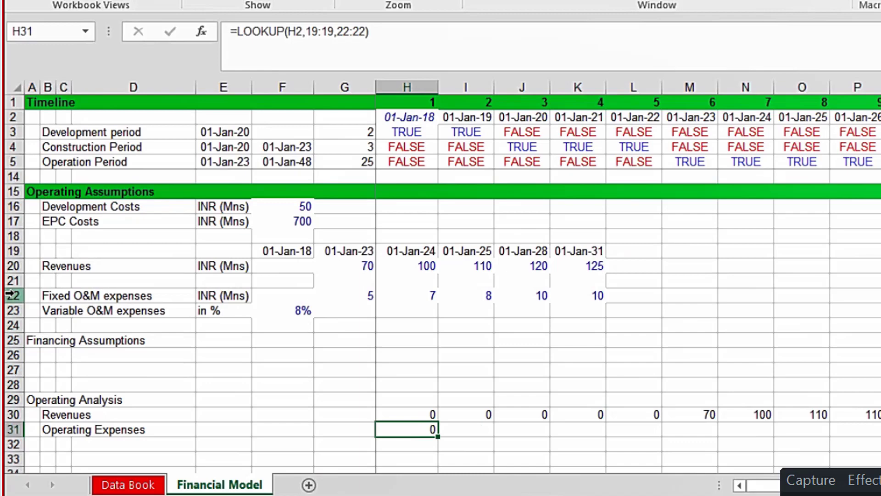
Fill the operating expenses lookup formula from H31 across the timeline columns of row 31.
left_click(9, 294)
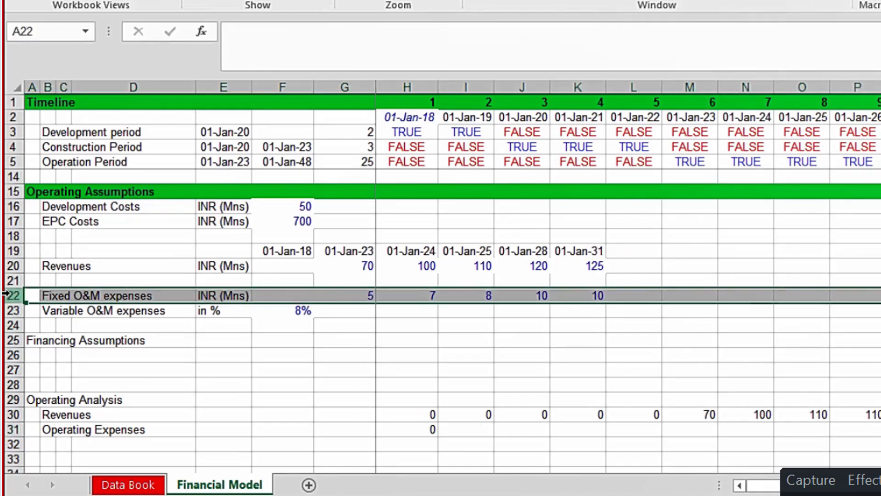
key("Down")
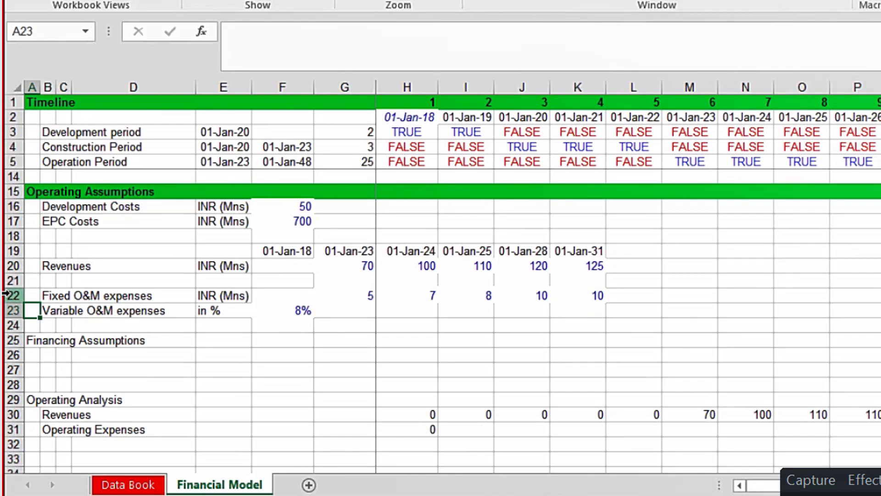
left_click(427, 430)
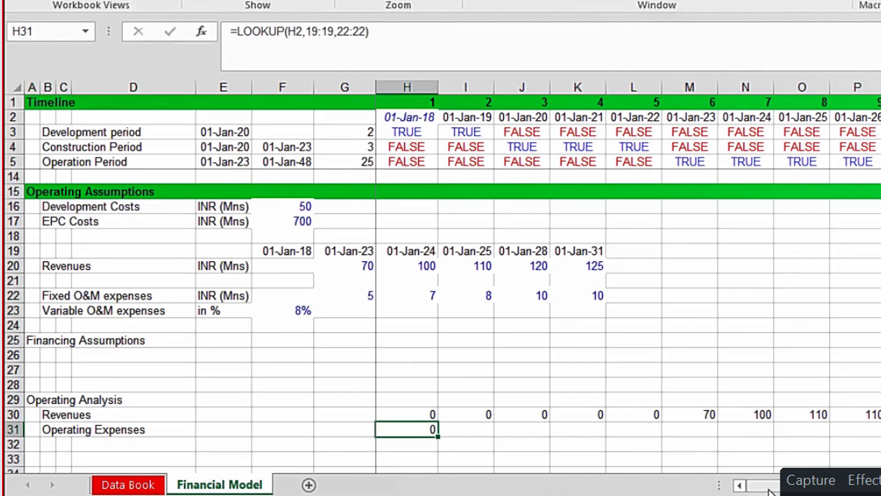
key("ctrl+shift+Right")
key("ctrl+r")
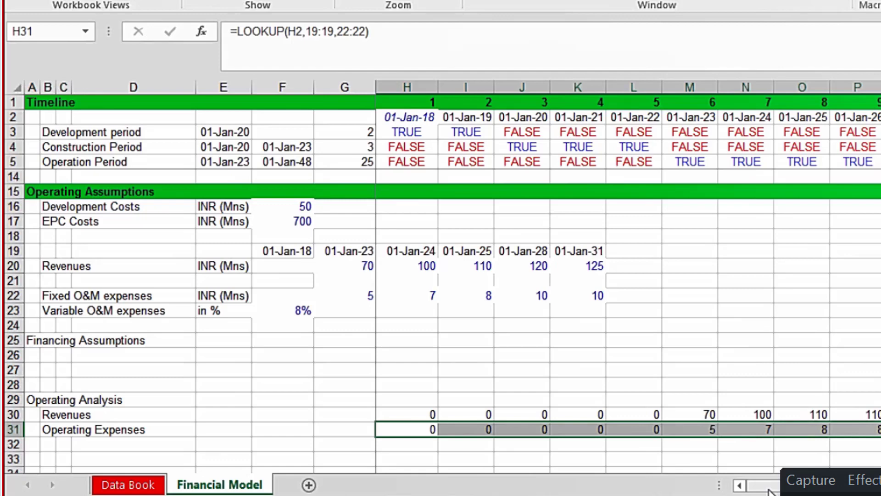
Review the looked-up revenues and operating expenses in rows 30 and 31 across the timeline years.
key("Right")
key("Right")
key("Right")
key("Right")
key("Right")
key("Right")
key("Right")
key("Right")
key("Right")
key("Right")
key("Right")
key("Right")
key("Right")
key("Right")
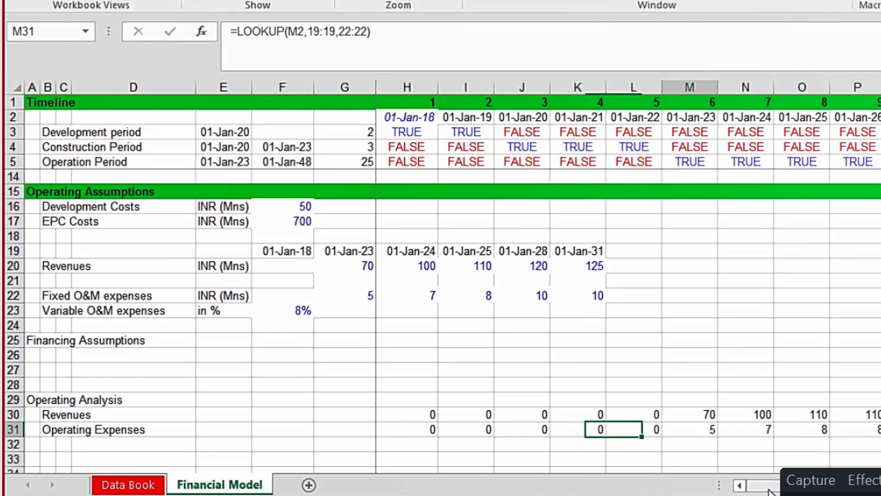
key("Right")
key("Right")
key("Right")
key("Right")
key("Right")
key("Right")
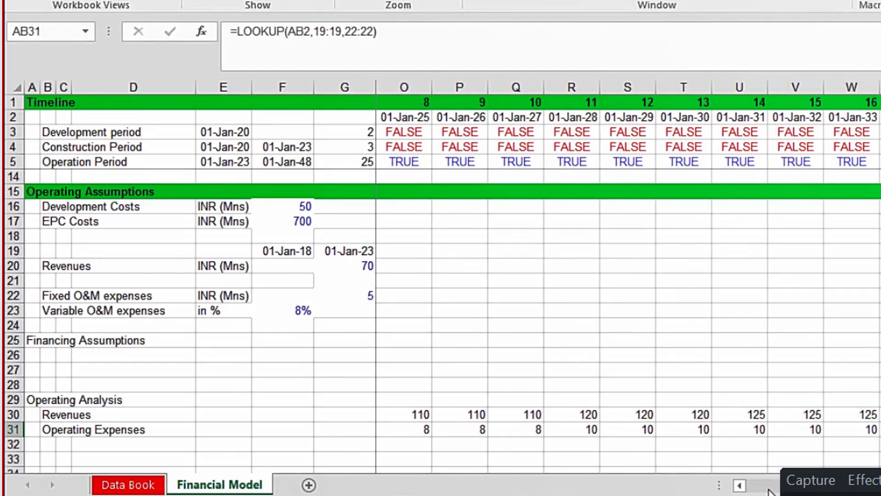
key("Right")
key("Right")
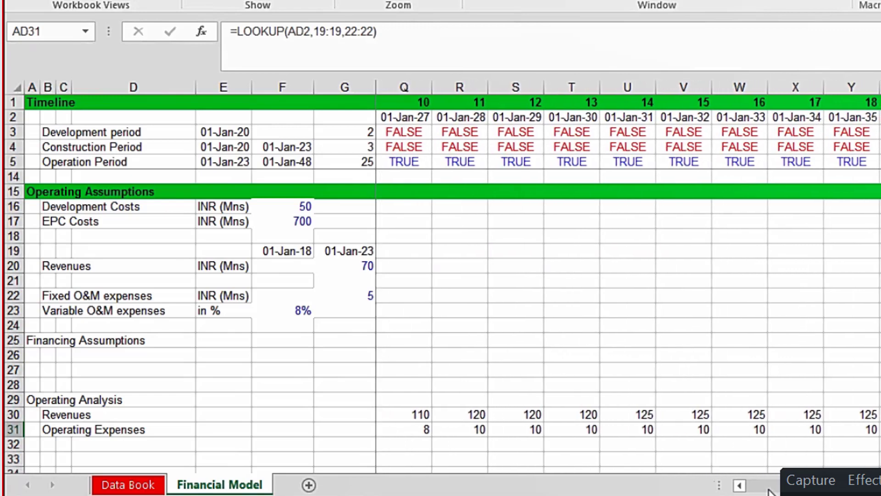
key("Left")
key("Left")
key("Left")
key("Left")
key("Left")
key("Left")
key("Left")
key("Left")
key("Left")
key("Left")
key("Left")
key("Left")
key("Left")
key("Left")
key("Left")
key("Home")
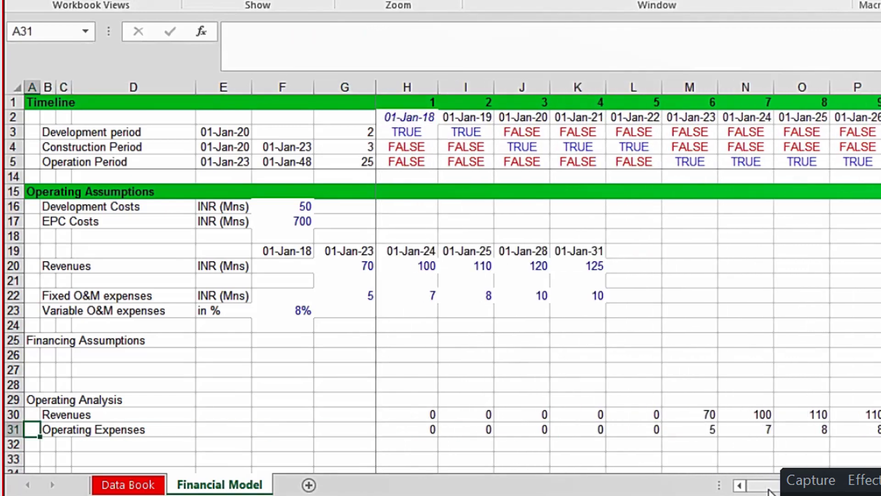
key("Right")
key("Right")
key("Right")
key("Right")
key("Right")
key("Right")
key("Right")
key("Right")
key("Left")
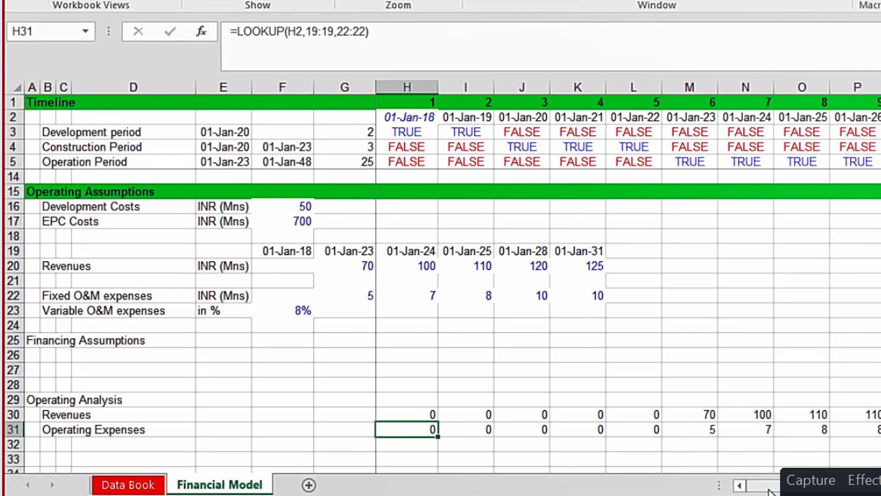
Add the label Variable costs in cell B32 below Operating Expenses and select H32, the row's first timeline cell.
key("Down")
key("Left")
key("Left")
key("Left")
key("Left")
key("Left")
key("Left")
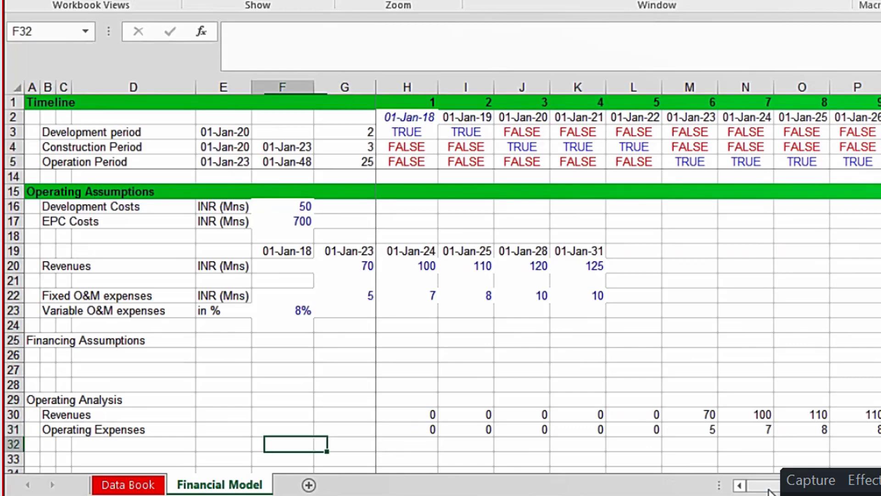
type("Va")
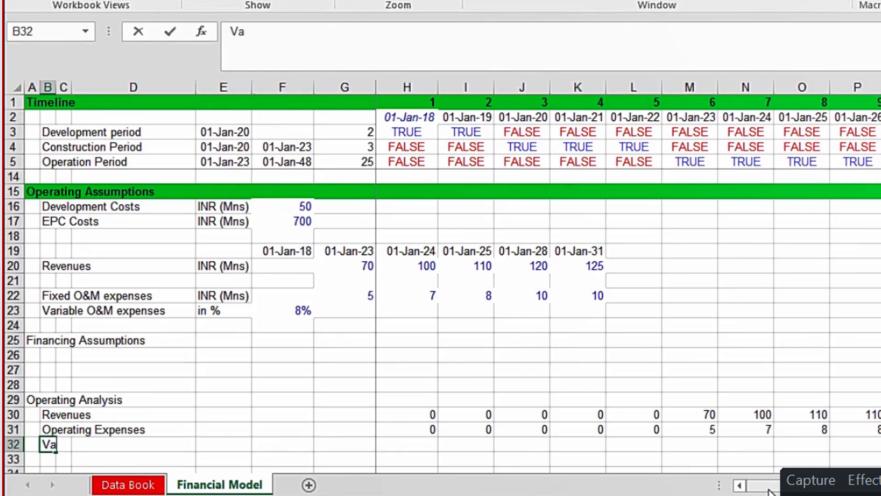
type("riable costs")
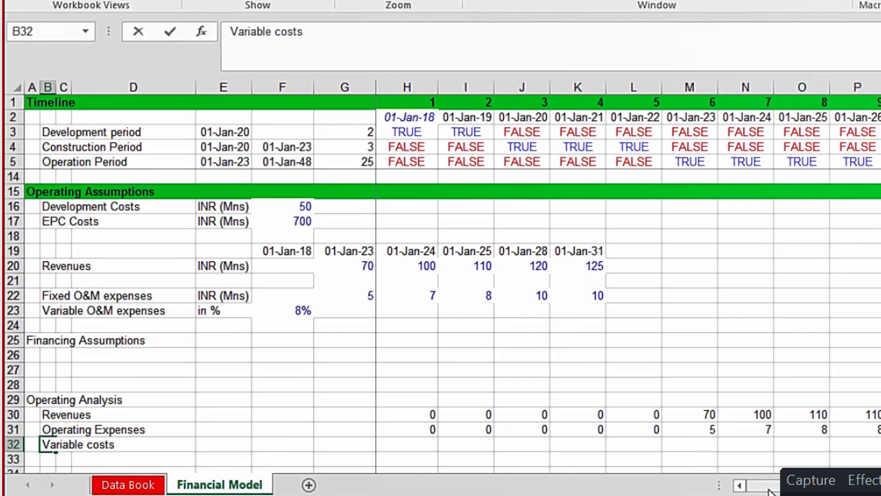
key("Right")
key("Right")
key("Right")
key("Right")
key("Right")
key("Right")
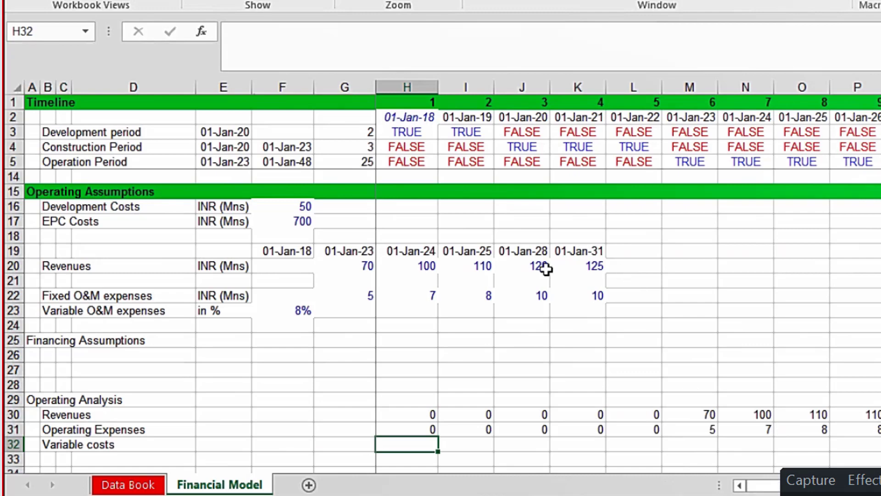
Link cell F32 in the Variable costs row to the variable O&M percentage with the formula =F23.
left_click(285, 126)
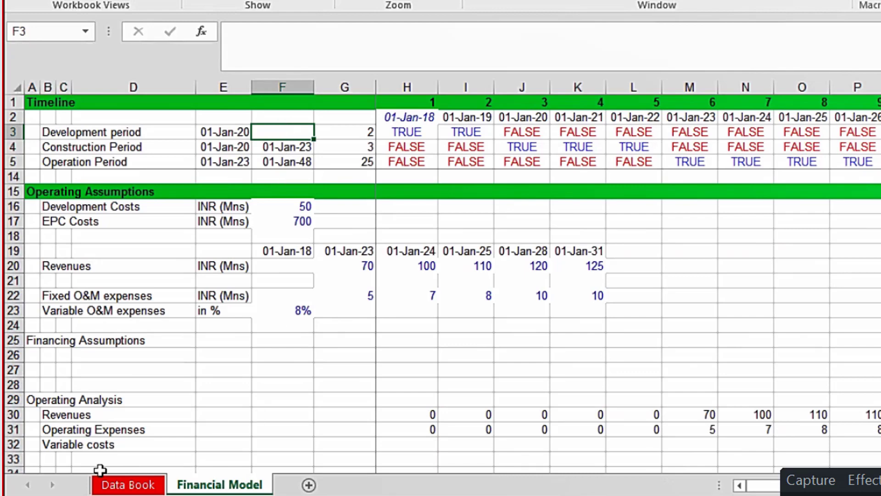
left_click(360, 465)
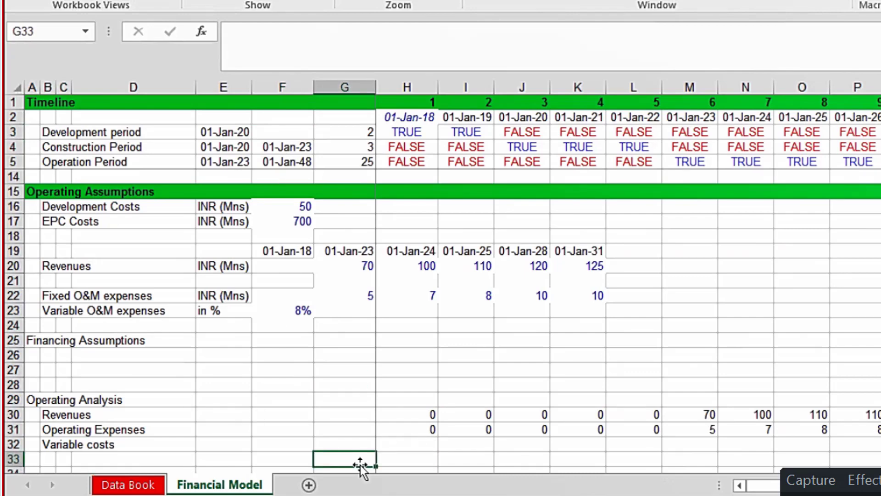
left_click(360, 443)
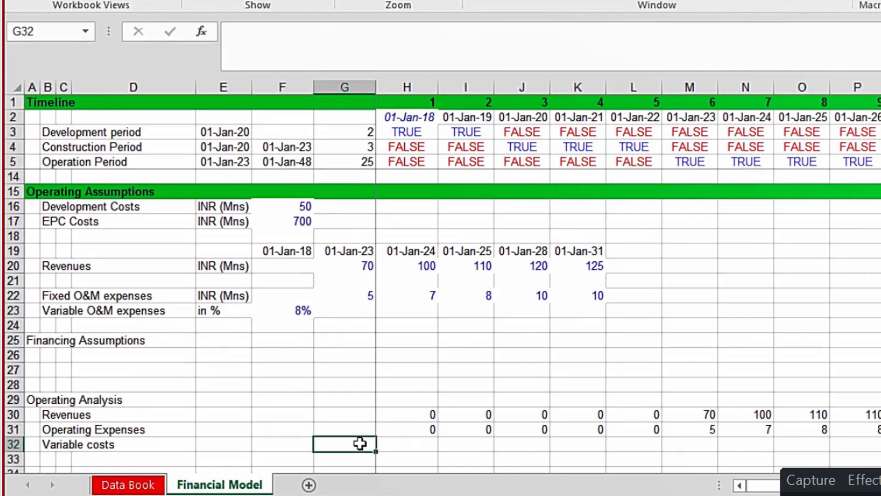
left_click(308, 444)
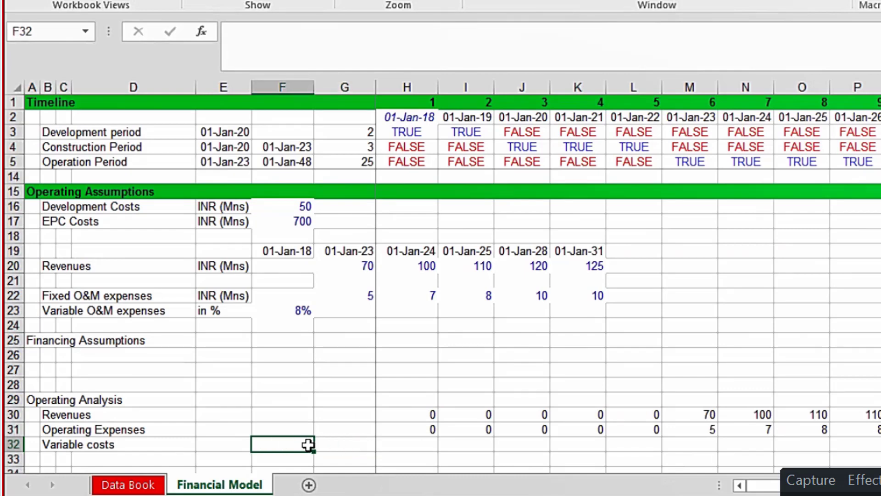
type("=")
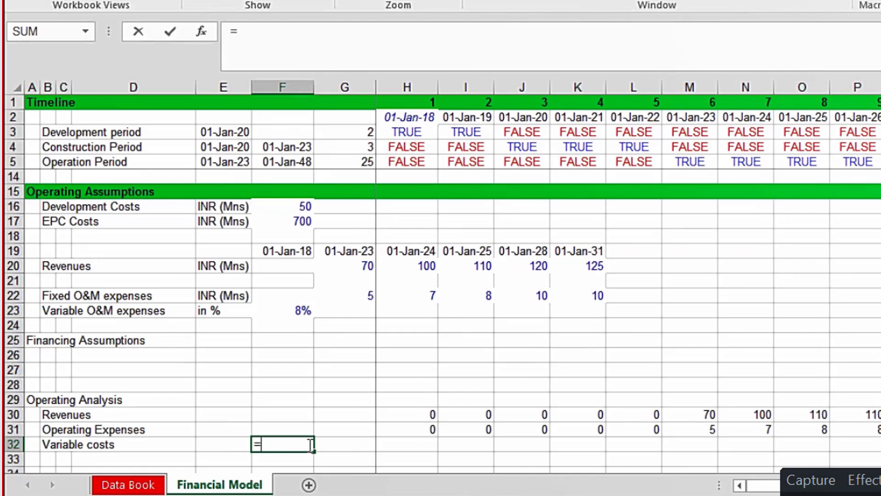
left_click(287, 310)
key("ctrl+Return")
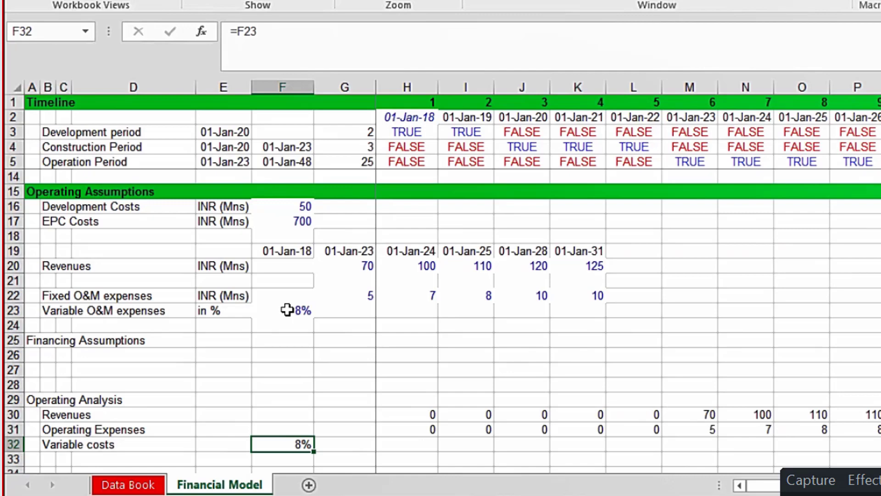
Enter the formula =H30*$F$32 in cell H32 to compute variable costs as a percentage of revenues.
left_click(400, 443)
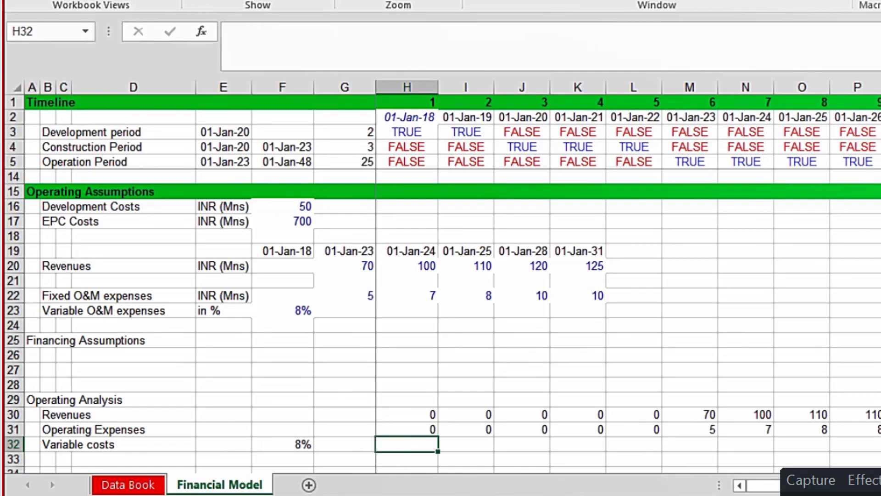
type("=")
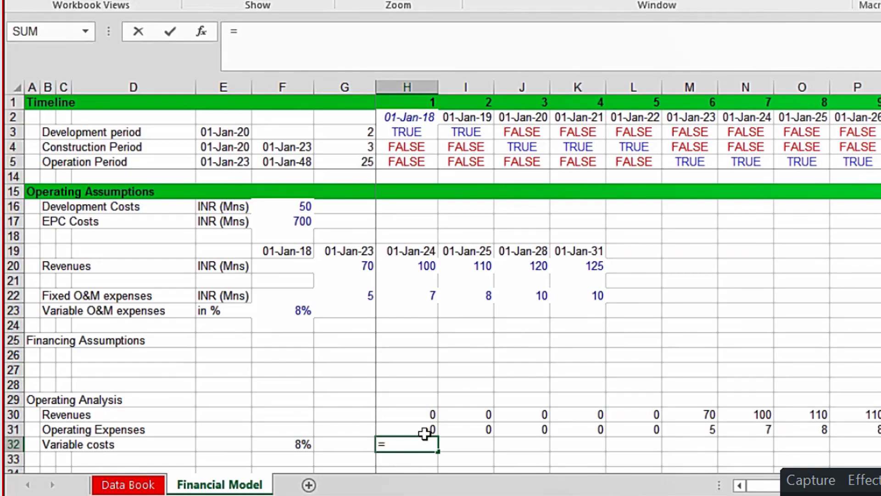
left_click(424, 413)
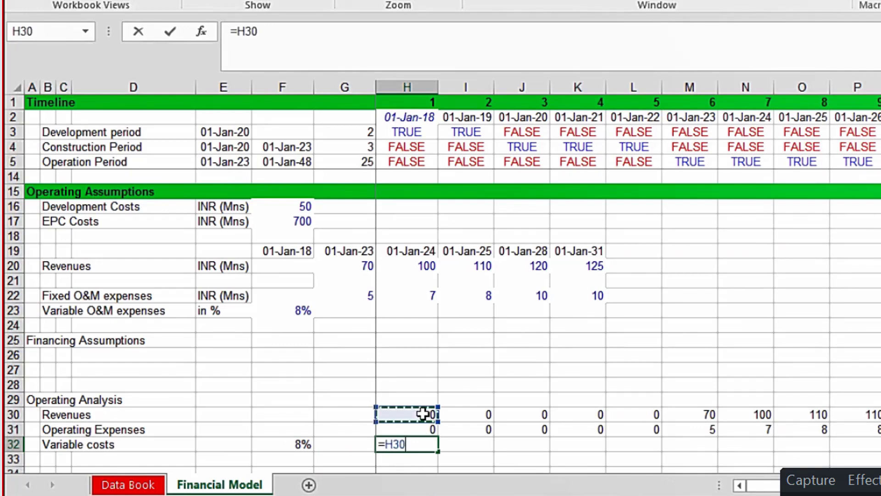
type("*")
left_click(284, 444)
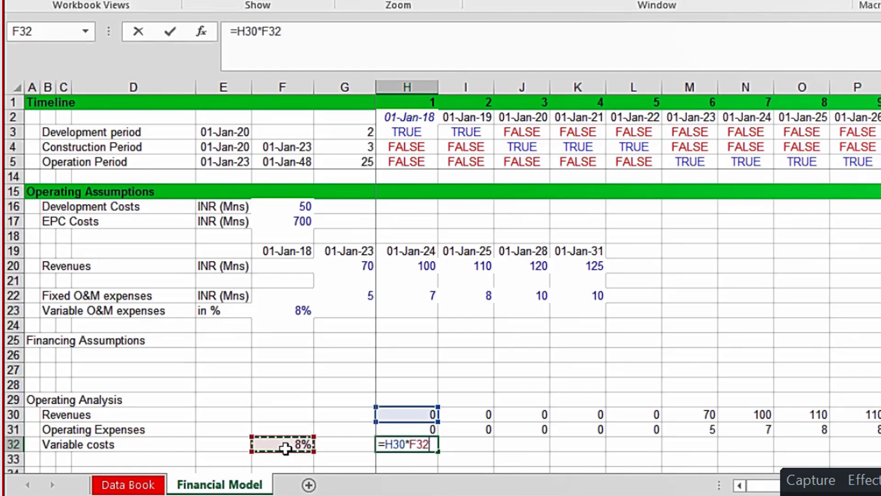
key("F4")
key("ctrl+Return")
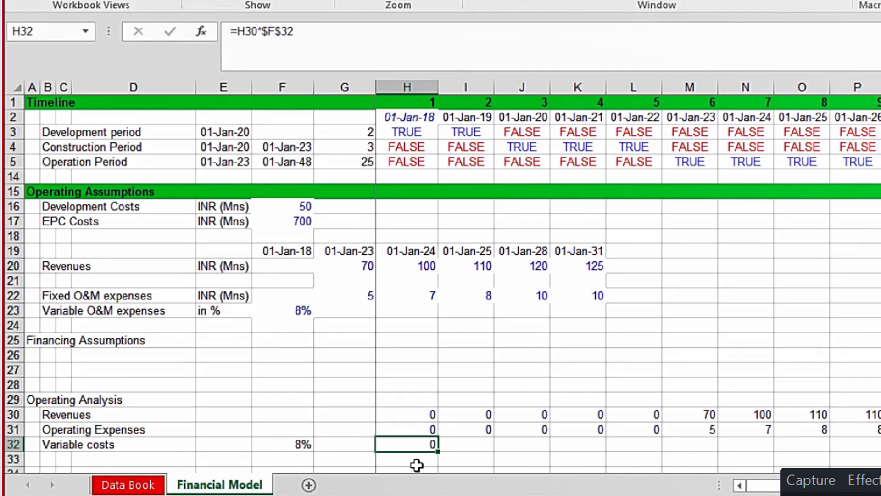
Fill the variable costs formula from H32 across the timeline columns of row 32.
left_click(440, 451)
key("ctrl+shift+Right")
key("ctrl+r")
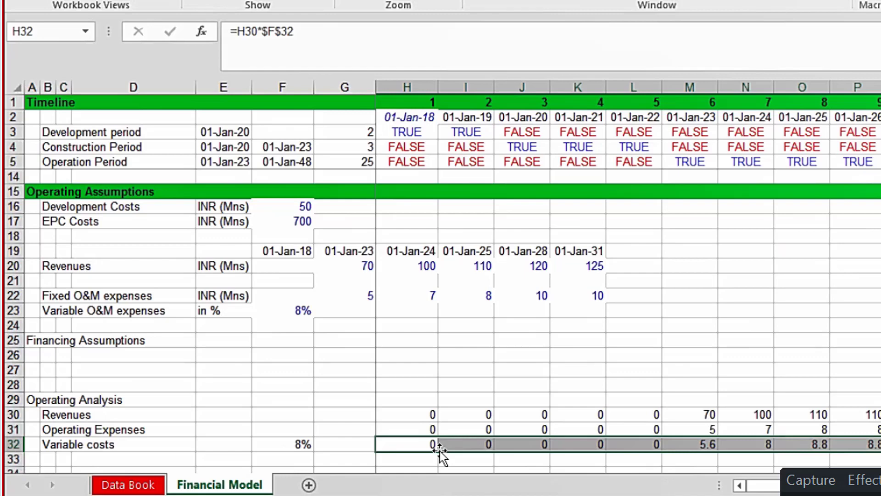
Add the label EBIDTA in cell C33, indented below Variable costs.
key("Down")
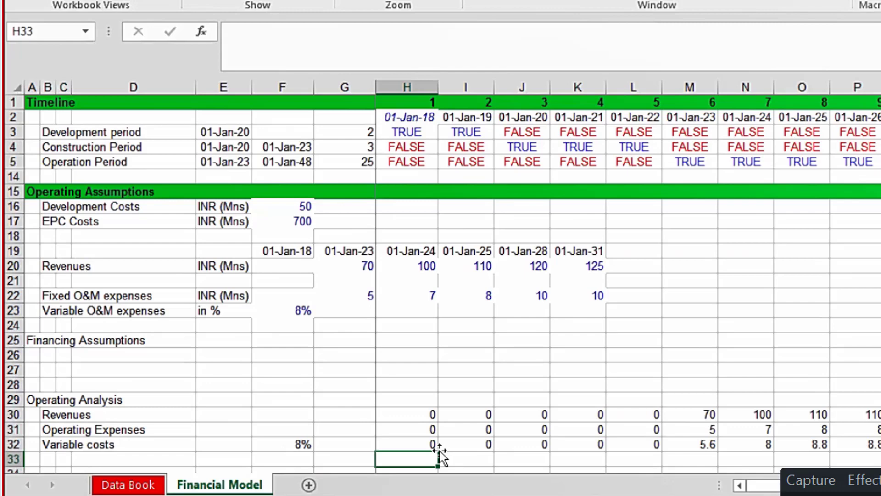
key("Left")
key("Left")
key("Left")
key("Left")
key("Left")
key("Left")
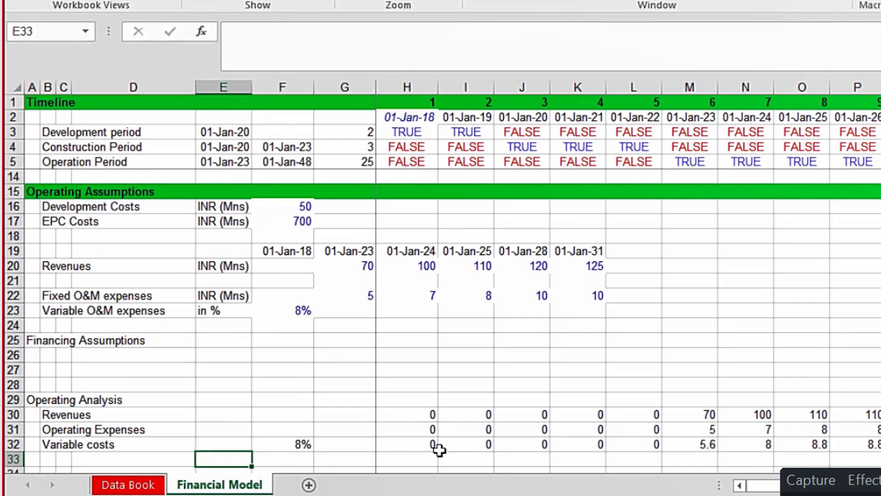
key("Right")
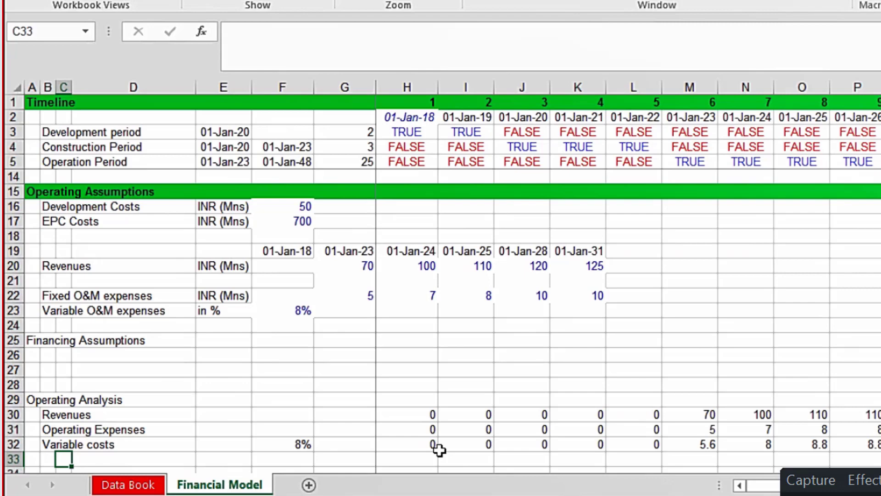
type("EBIDTA")
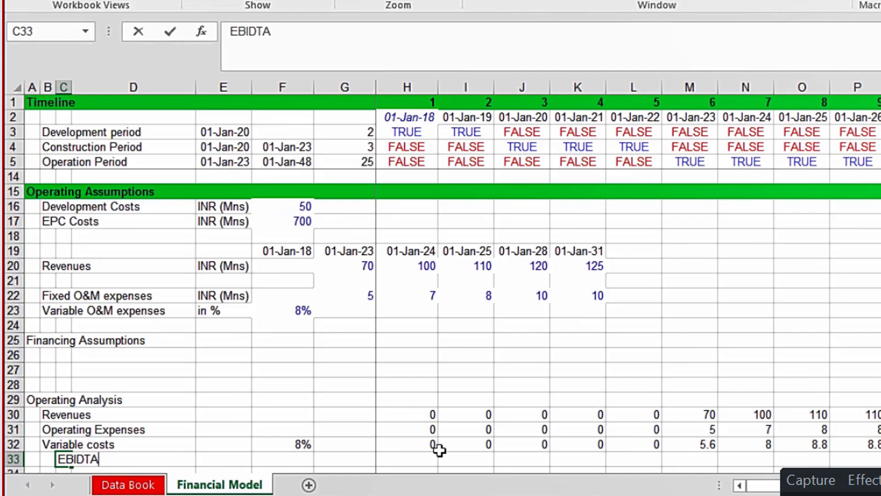
Enter the EBIDTA formula =H30-H31-H32 in cell H33 and fill it across the timeline columns of row 33.
key("Right")
key("Right")
key("Right")
key("Right")
key("Right")
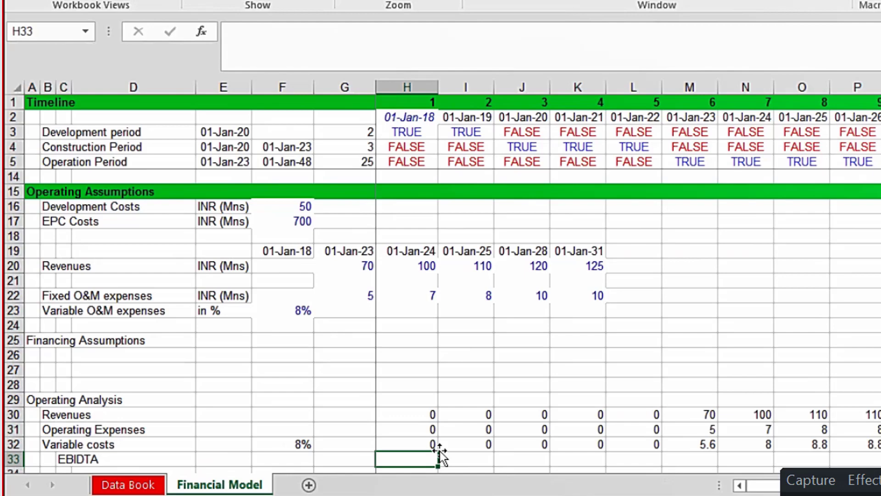
type("=")
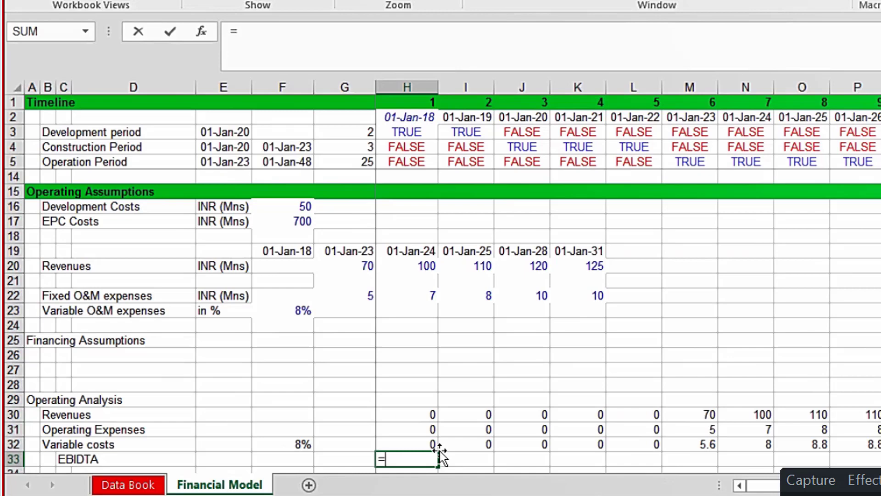
key("Up")
key("Up")
key("Up")
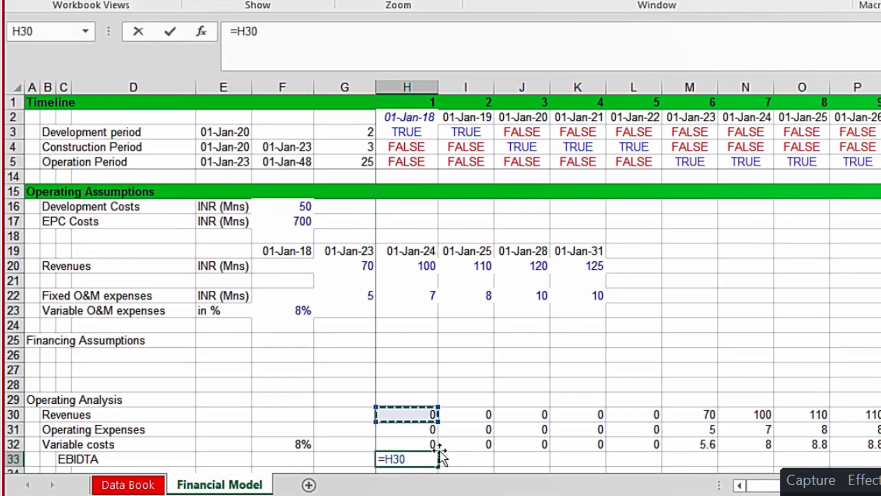
type("-")
key("Up")
key("Up")
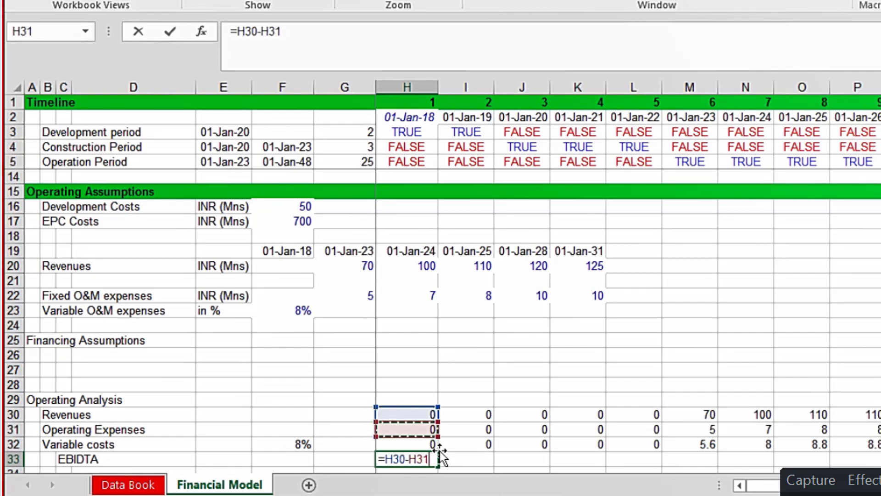
type("-")
key("Up")
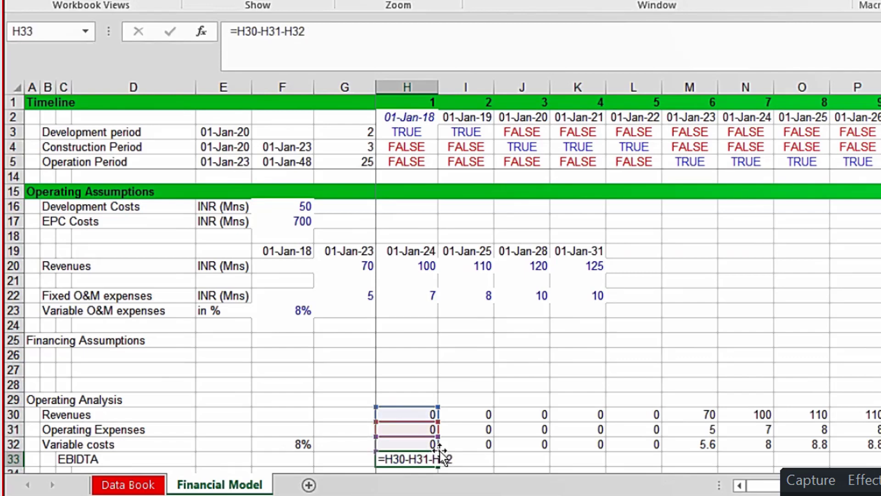
key("ctrl+Return")
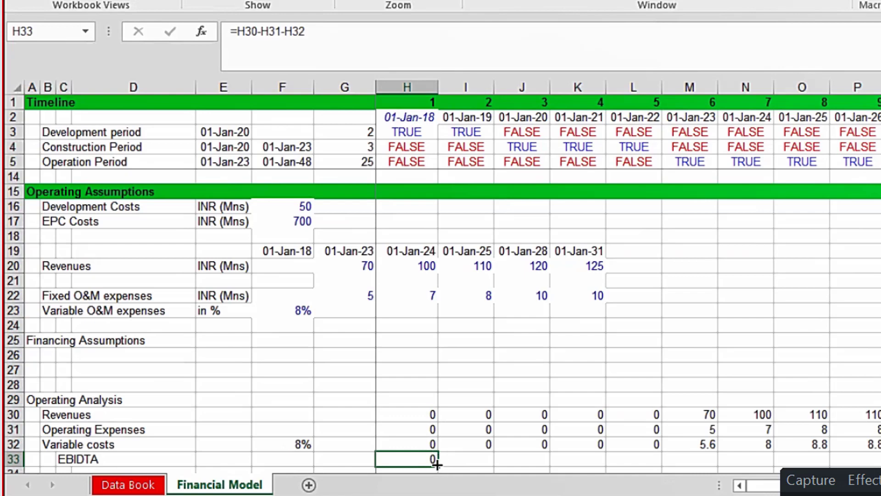
key("ctrl+shift+Right")
key("ctrl+r")
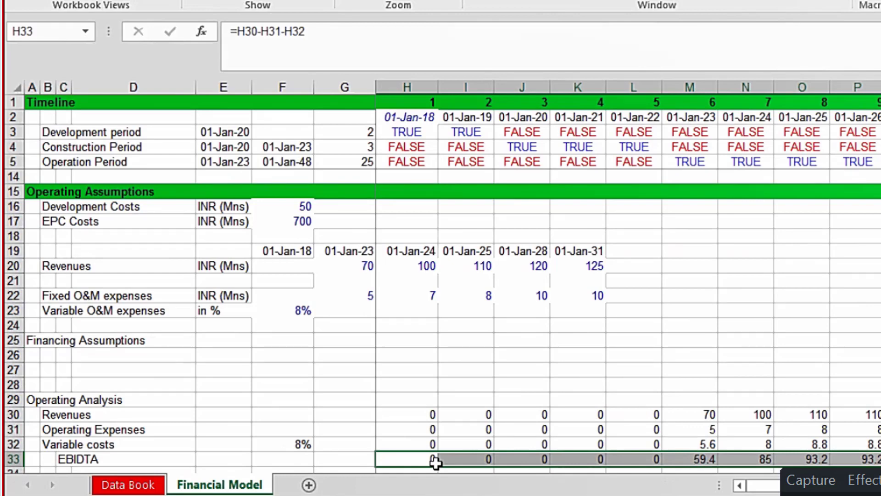
Apply a top border and a thick bottom border to the EBIDTA row from C33 to the end of the timeline.
key("Left")
key("Left")
key("Left")
key("Left")
key("Left")
key("Left")
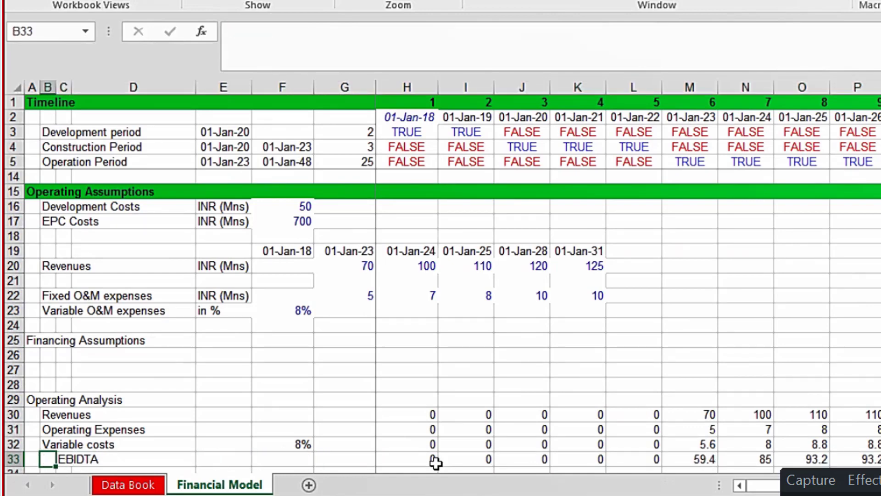
key("Right")
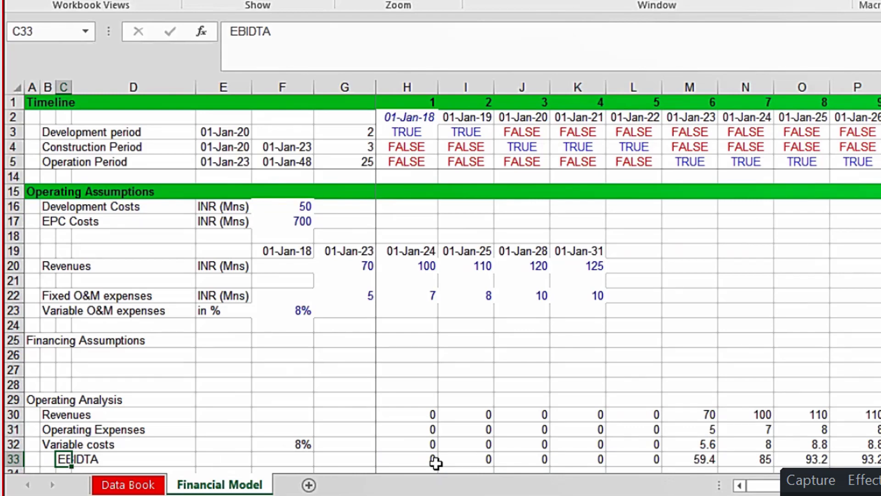
left_click(436, 462, "shift")
key("ctrl+shift+Right")
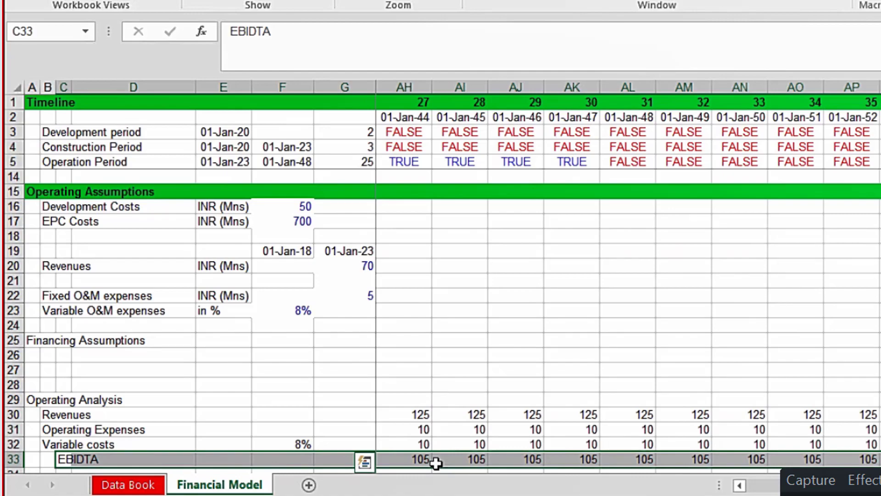
key("Down")
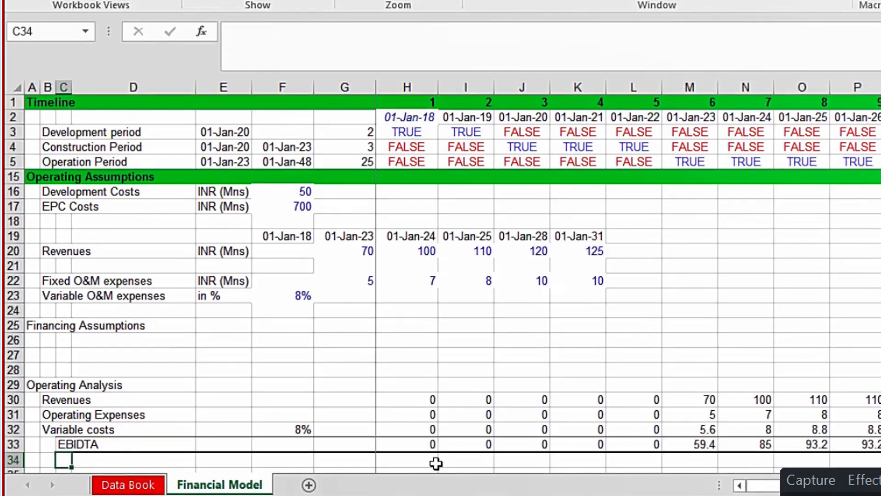
key("Down")
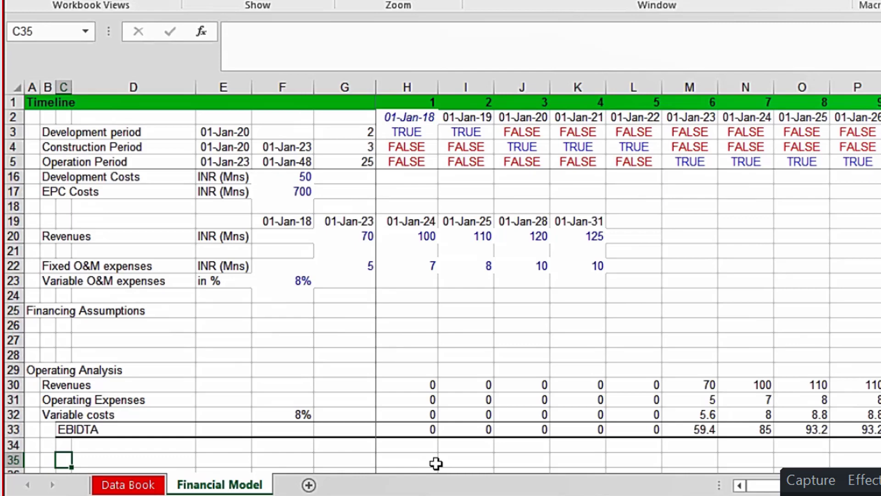
Plot the EBIDTA row, from its label in C33 through the timeline's end, as a column chart on a new chart sheet.
key("Up")
key("Up")
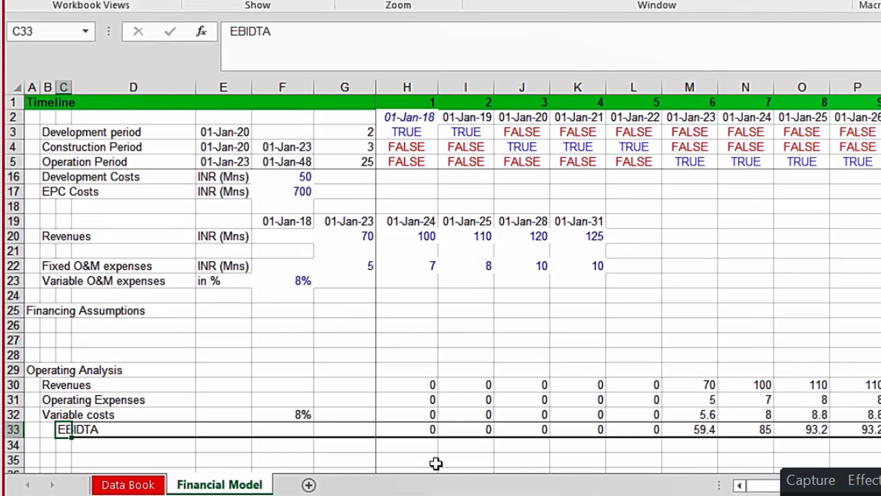
key("ctrl+shift+Right")
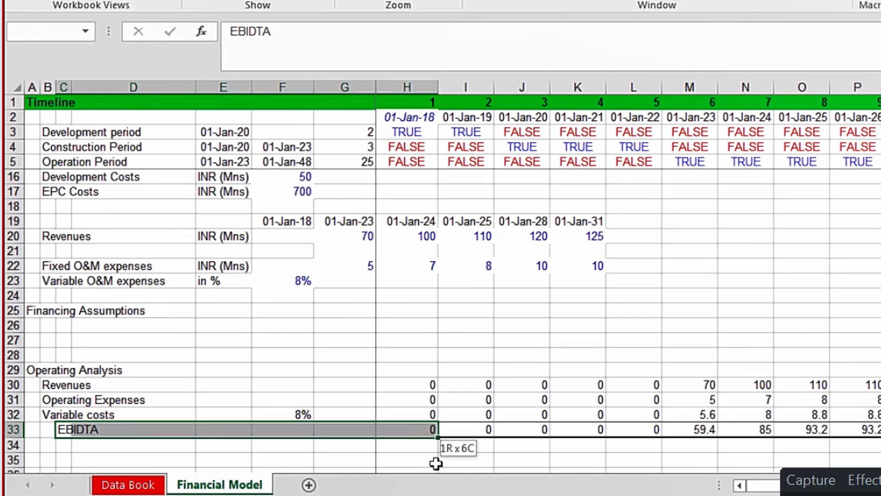
key("ctrl+shift+Right")
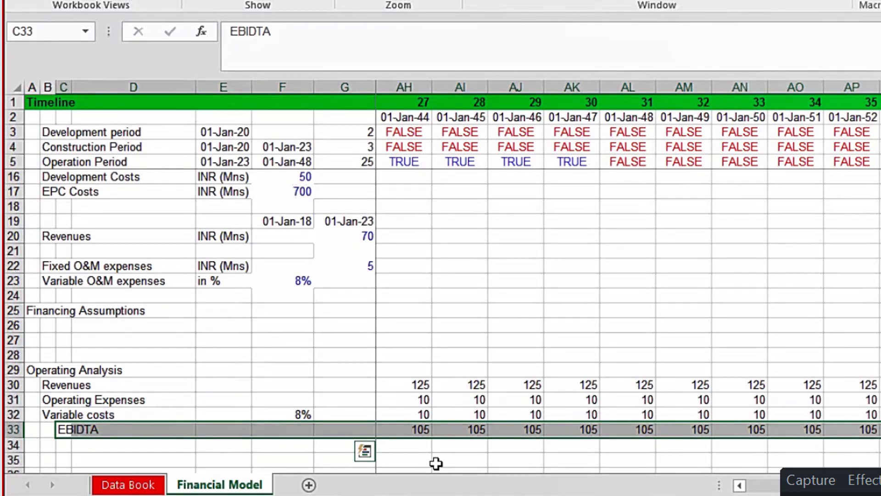
key("F11")
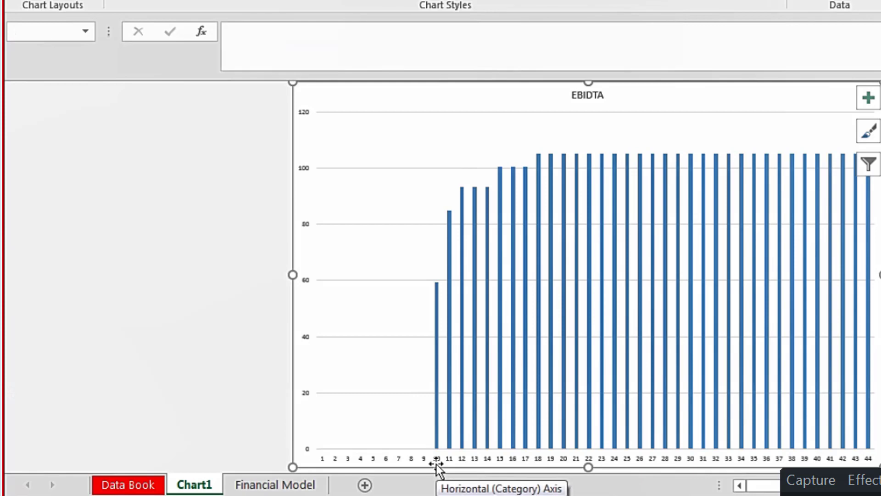
Delete the EBIDTA chart sheet Chart1 and return to cell C34 below the EBIDTA row in the Financial Model sheet.
key("alt+h")
key("d")
key("s")
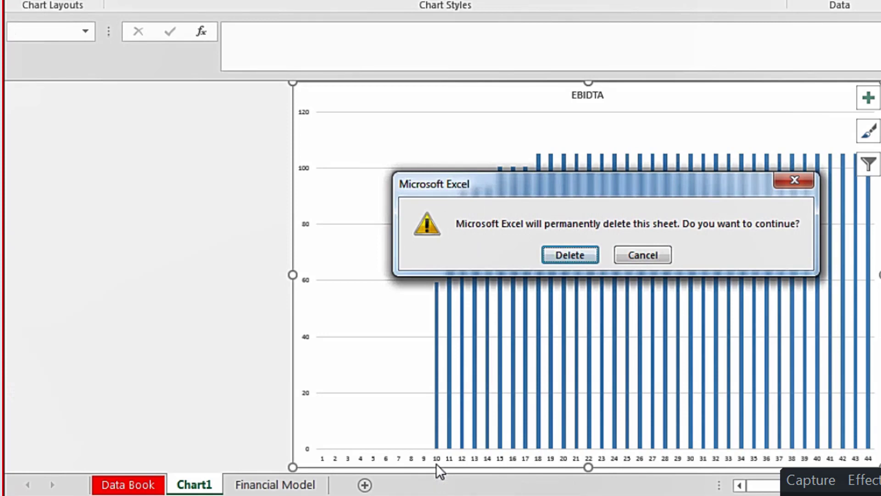
key("Return")
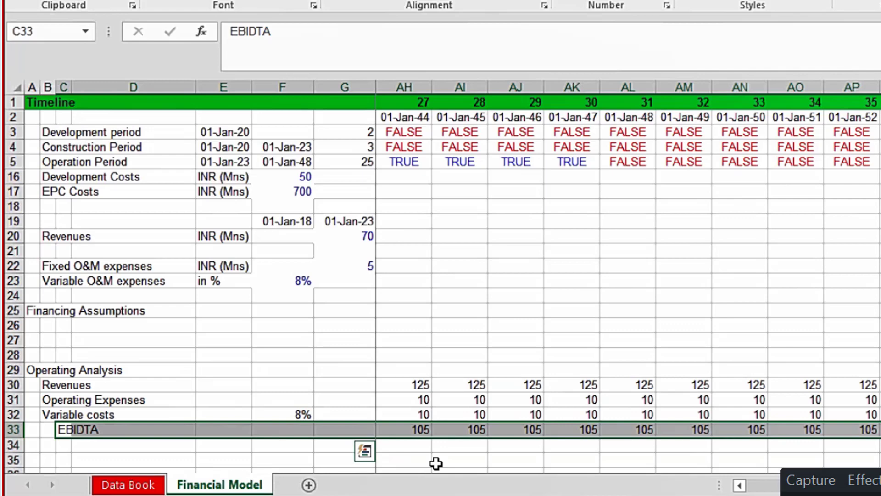
key("Down")
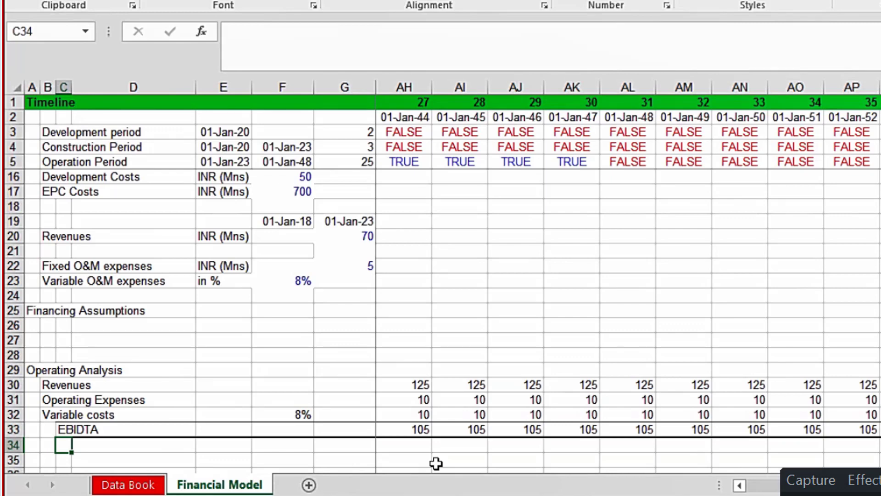
Label cell B35, two rows below the EBIDTA row, as Development Costs.
key("Left")
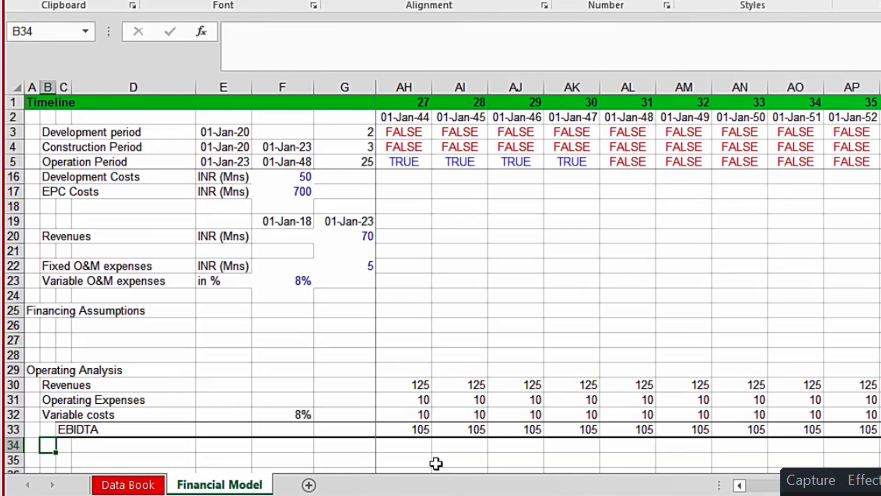
key("Down")
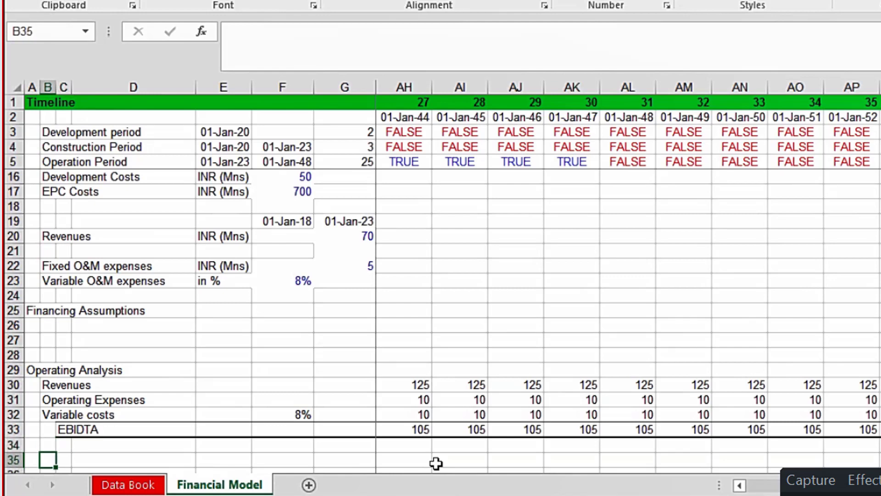
type("Development Costs")
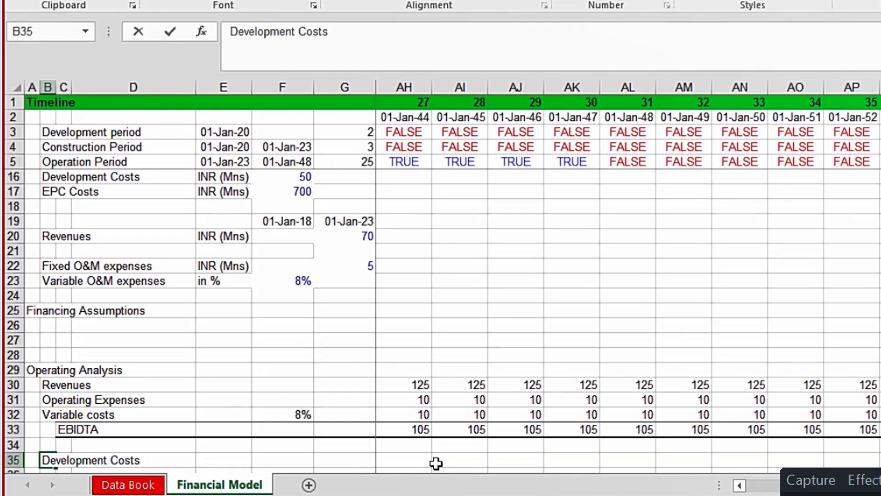
key("Tab")
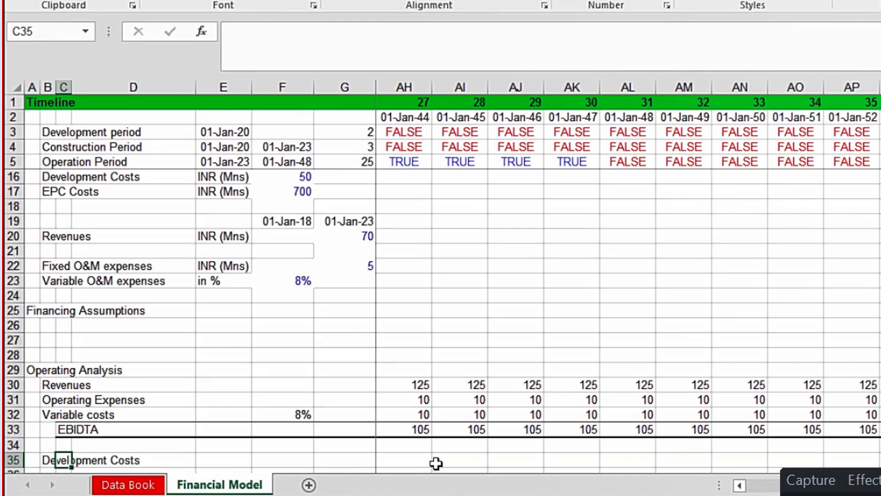
Link cell F35 of the Development Costs row to the development costs assumption in F16.
key("Tab")
key("Tab")
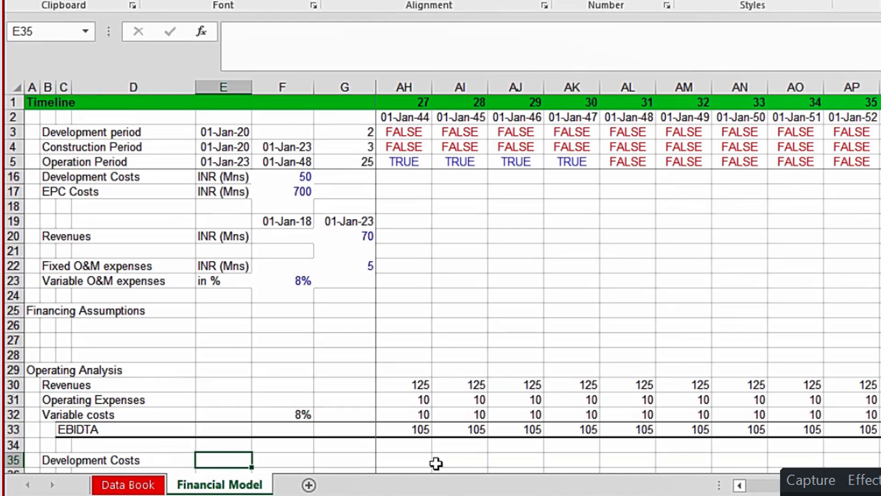
key("Tab")
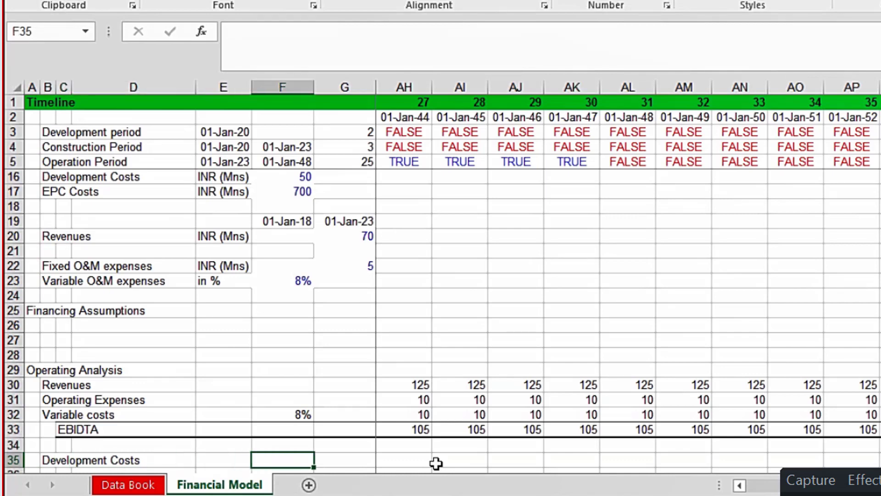
type("=")
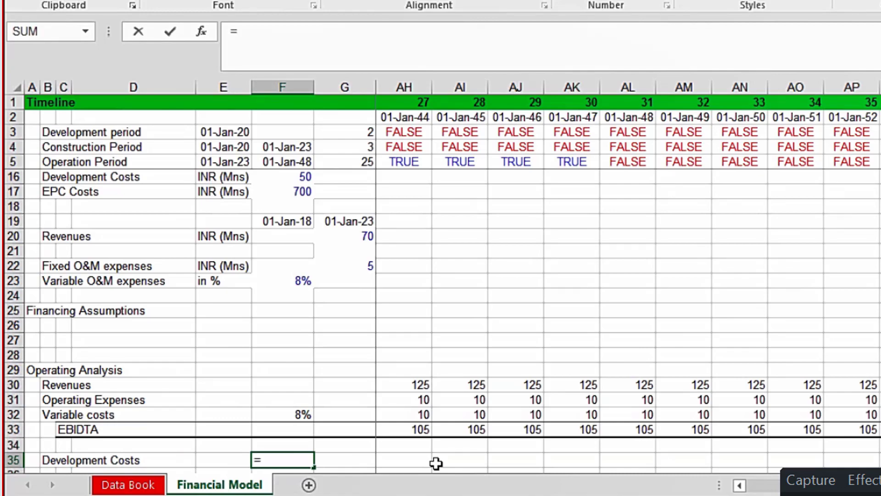
key("Up")
key("Up")
key("Up")
key("Up")
key("Up")
key("Up")
key("Up")
key("Up")
key("Up")
key("Up")
key("Up")
key("Up")
key("Up")
key("Up")
key("Up")
key("Up")
key("Up")
key("Up")
key("Up")
key("Up")
key("Up")
key("Up")
key("Down")
key("Down")
key("Down")
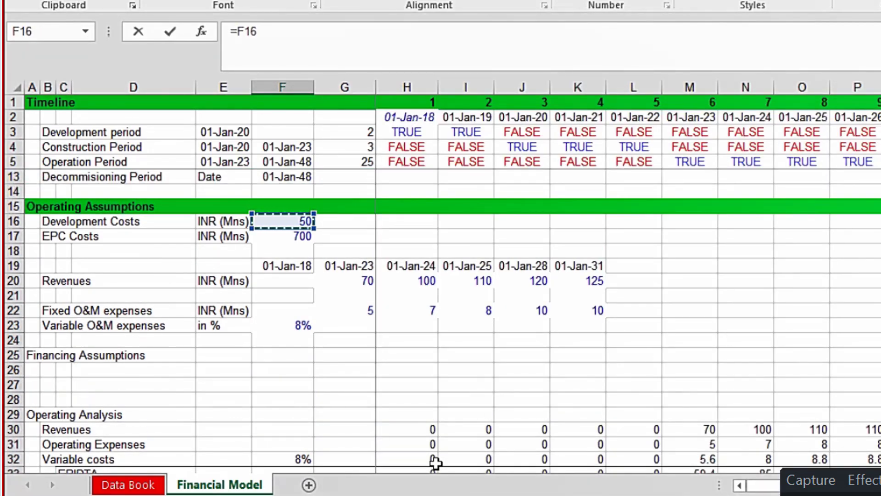
key("Return")
left_click(436, 463)
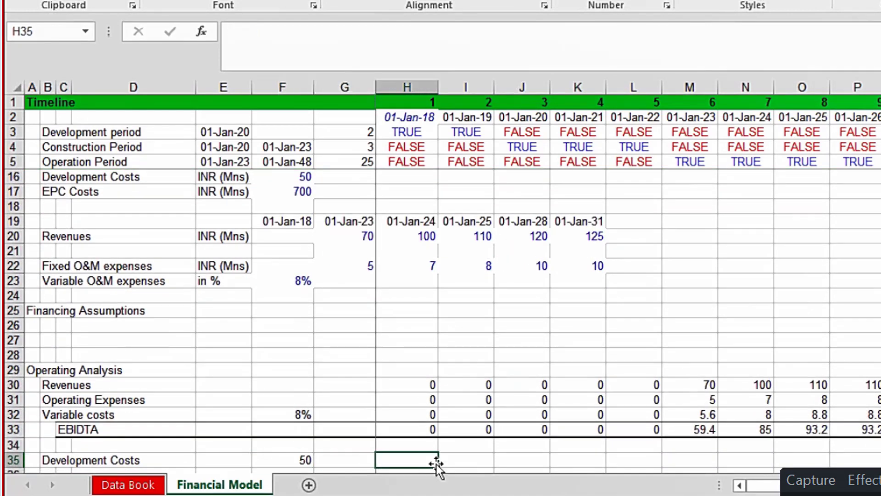
Link cell G35 of the Development Costs row to the Development Timing years in F8.
key("Left")
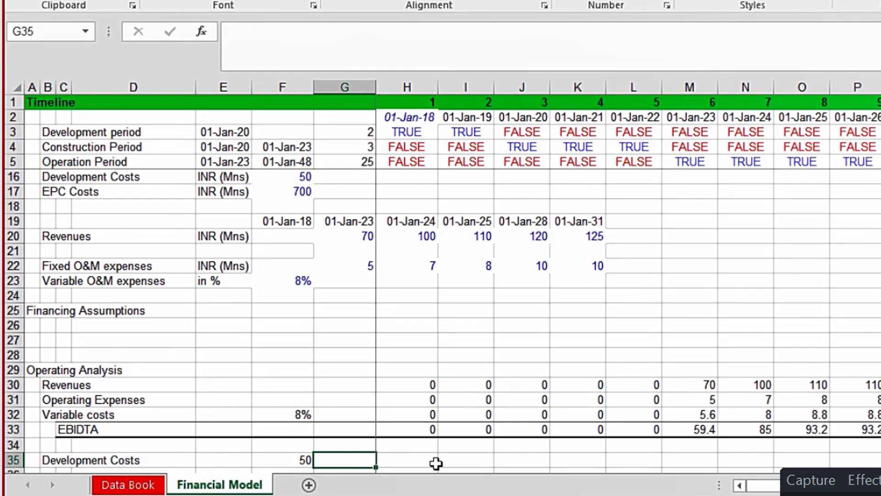
type("=")
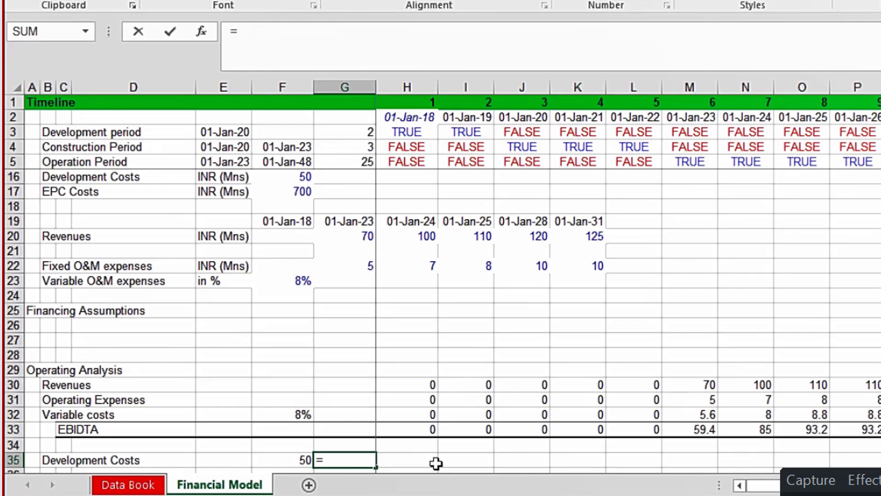
key("Up")
key("Up")
key("Up")
key("Up")
key("Up")
key("Up")
key("Up")
key("Up")
key("Up")
key("Up")
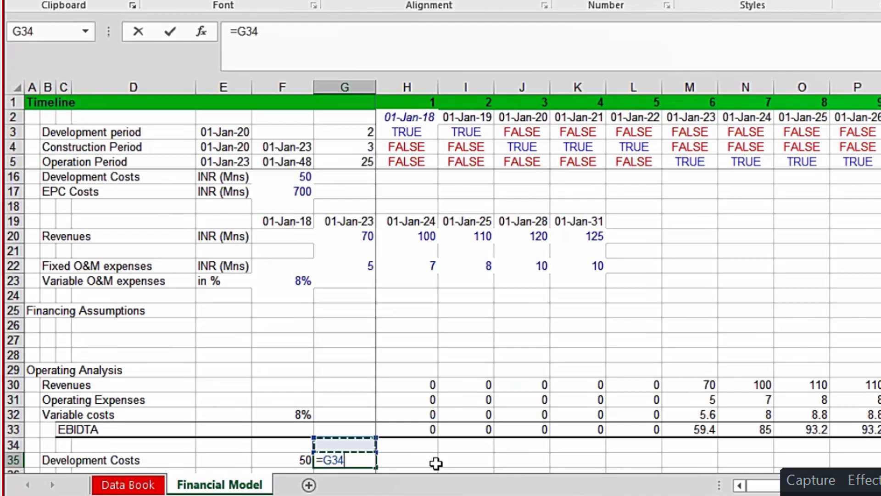
key("Up")
key("Up")
key("Up")
key("Up")
key("Up")
key("Up")
key("Up")
key("Up")
key("Up")
key("Up")
key("Up")
key("Up")
key("Up")
key("Up")
key("Up")
key("Up")
key("Up")
key("Up")
key("Up")
key("Up")
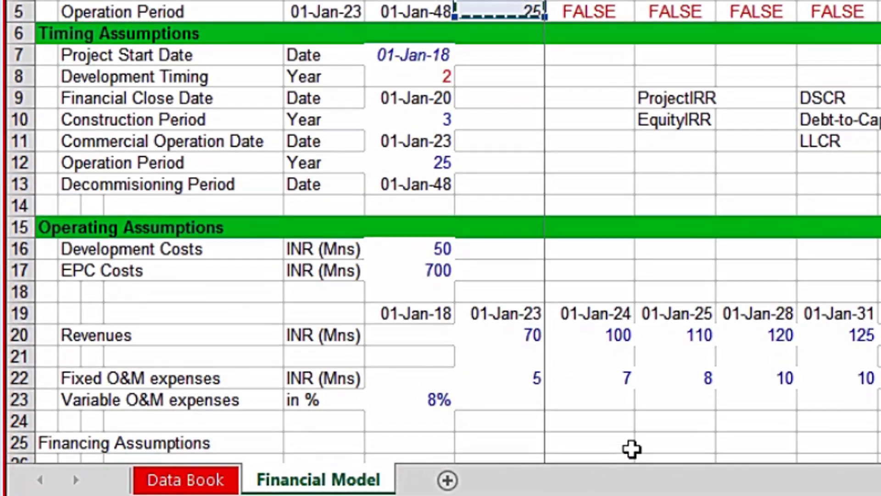
key("Up")
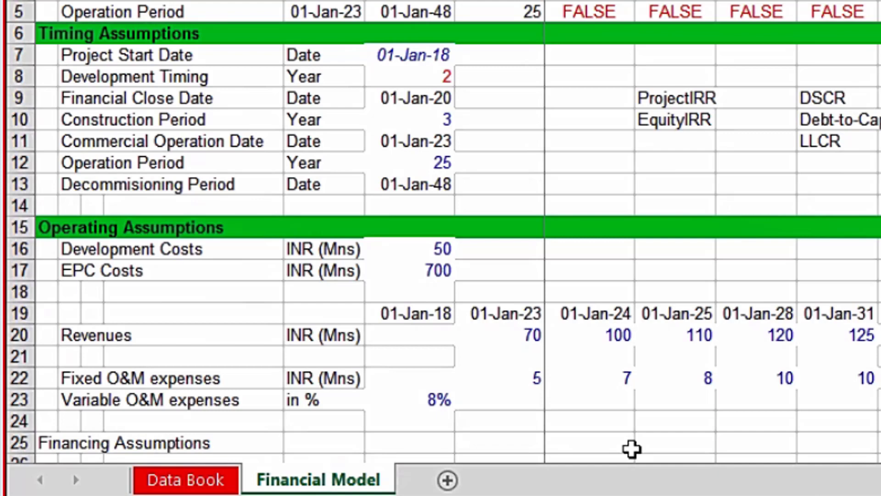
key("Down")
key("Down")
key("Down")
key("Down")
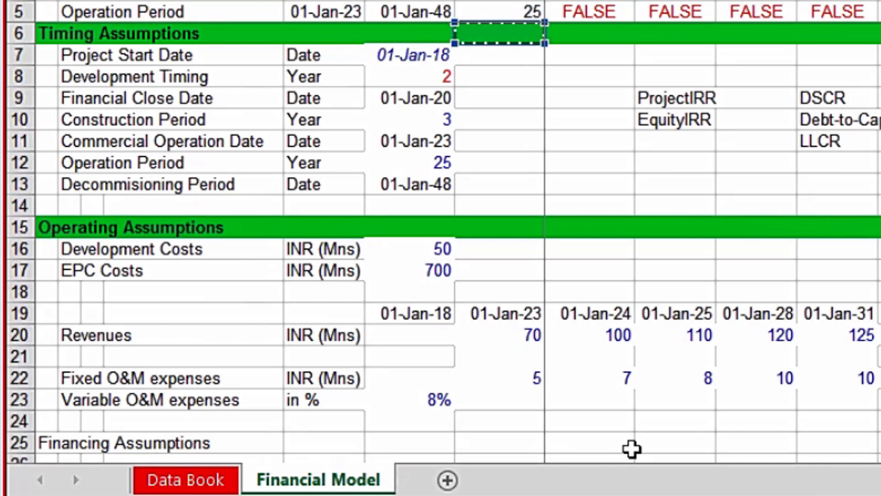
key("Left")
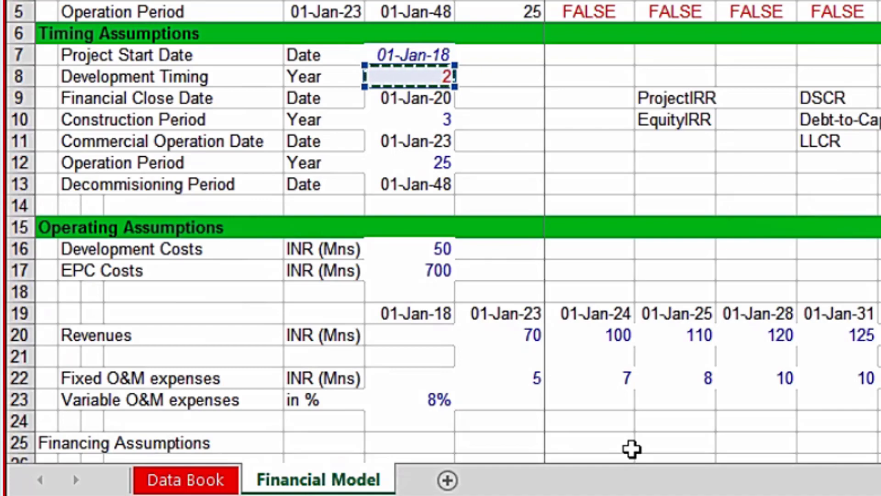
key("ctrl+Return")
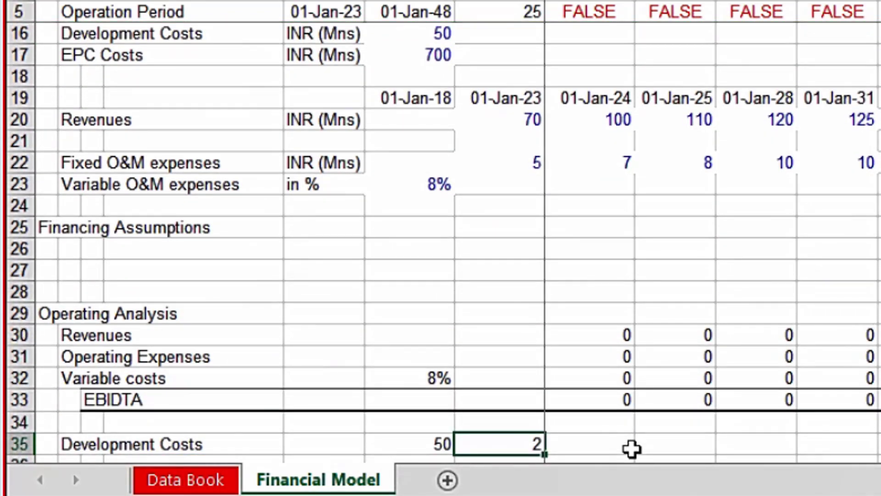
Enter a formula in H35 that multiplies $F$35/$G$35 by the development period flag in H3.
left_click(632, 448)
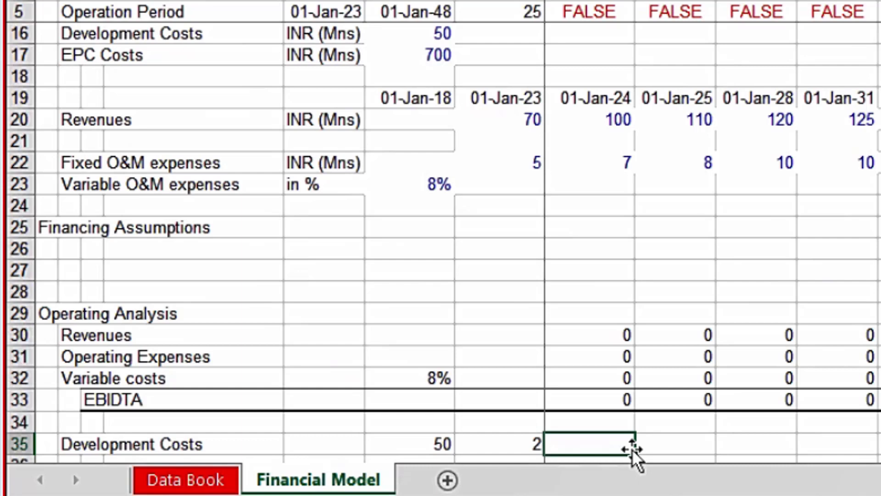
type("=")
key("Left")
key("Left")
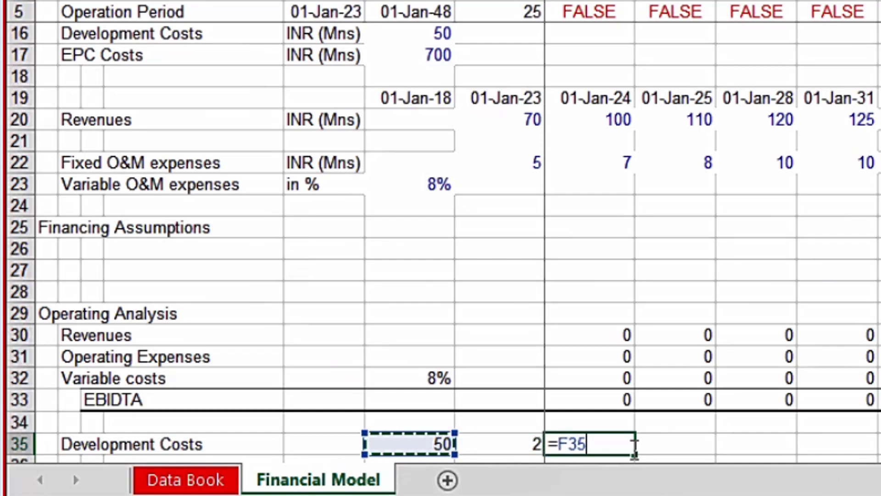
key("F4")
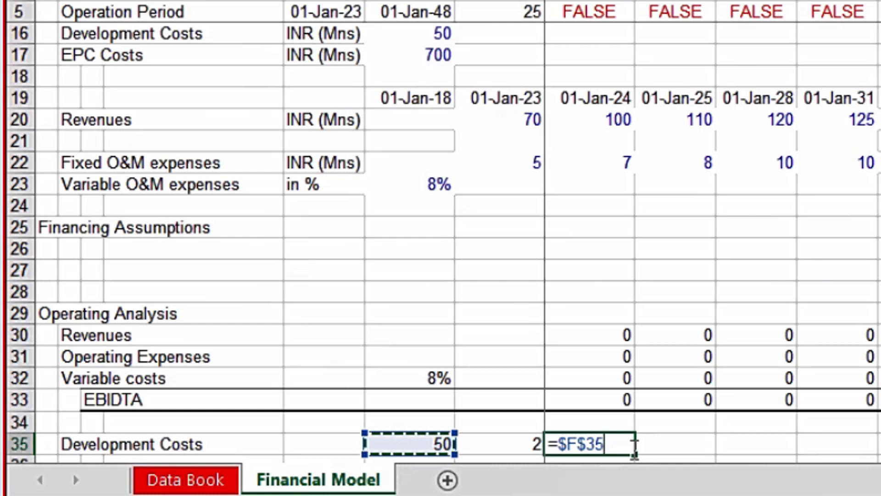
type("/")
key("Left")
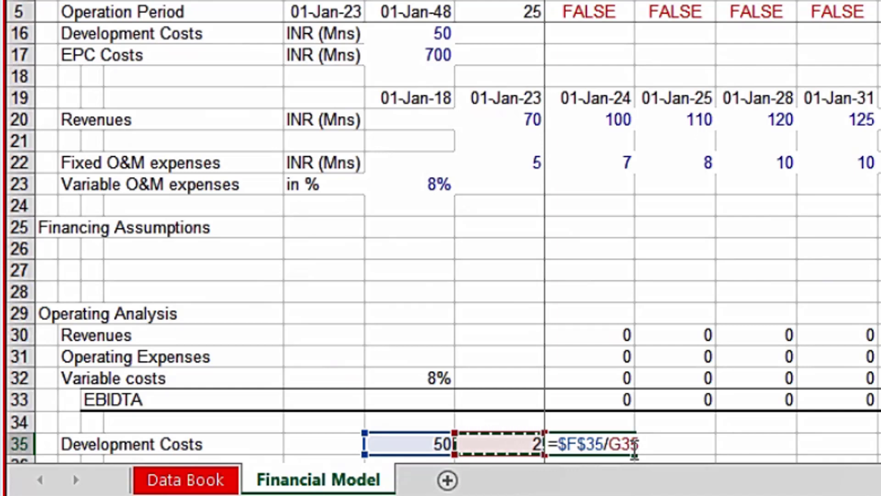
key("F4")
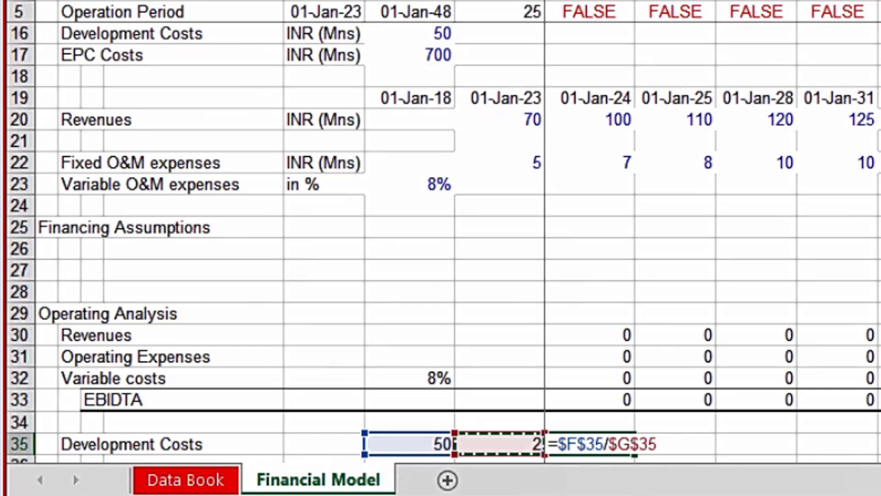
type("*")
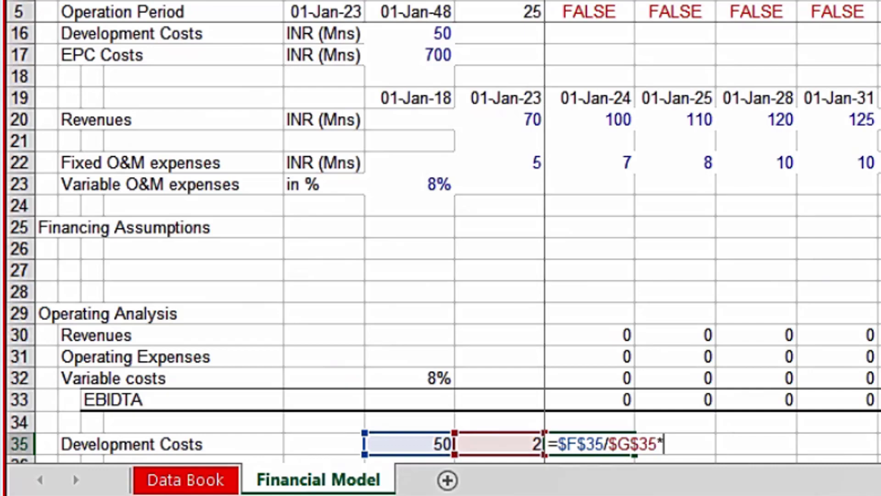
key("Up")
key("Up")
key("Up")
key("Up")
key("Up")
key("Up")
key("Up")
key("Up")
key("Up")
key("Up")
key("Up")
key("Up")
key("Up")
key("Up")
key("Up")
key("Up")
key("Up")
key("Up")
key("Up")
key("Up")
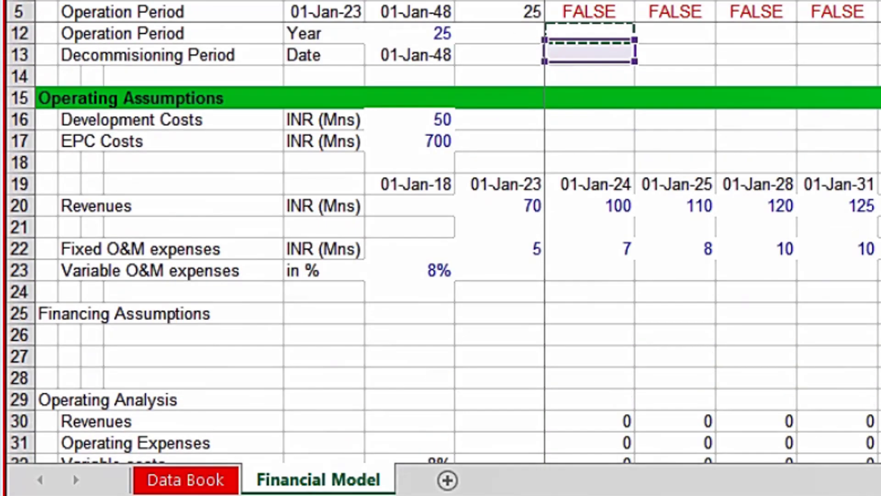
key("Up")
key("Up")
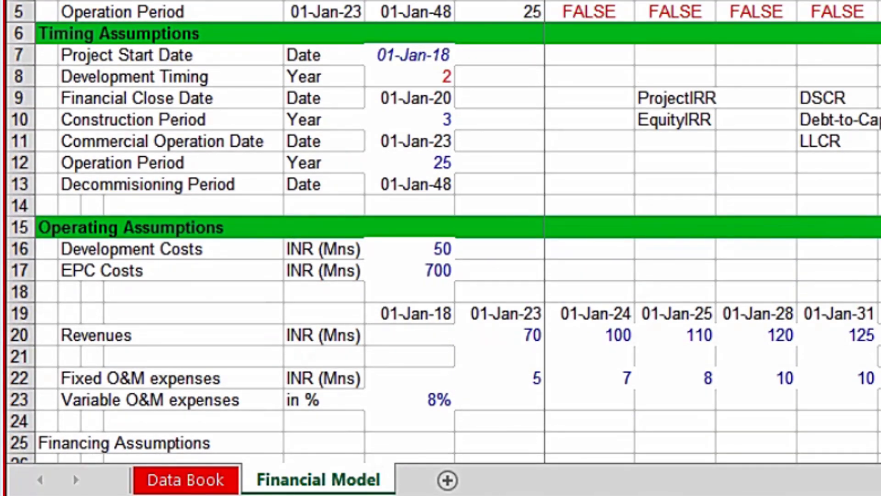
key("Down")
key("ctrl+Return")
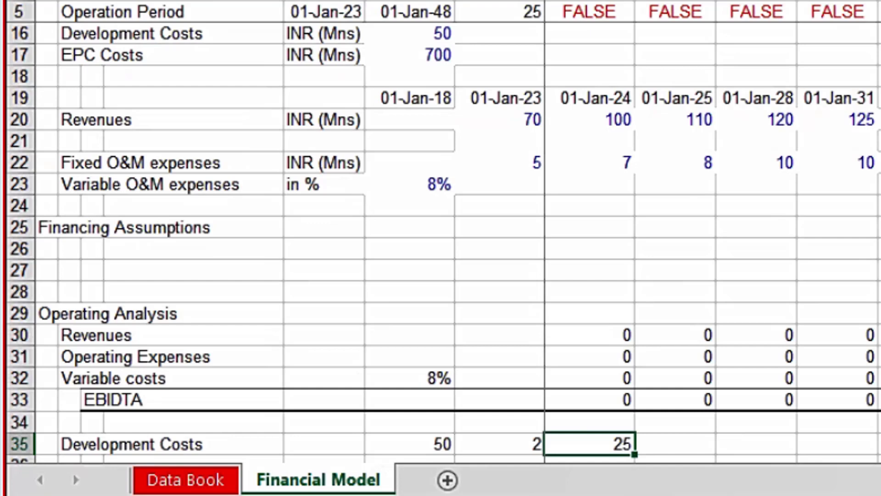
Fill the development cost formula from H35 across the timeline columns of row 35.
key("ctrl+shift+Right")
key("ctrl+r")
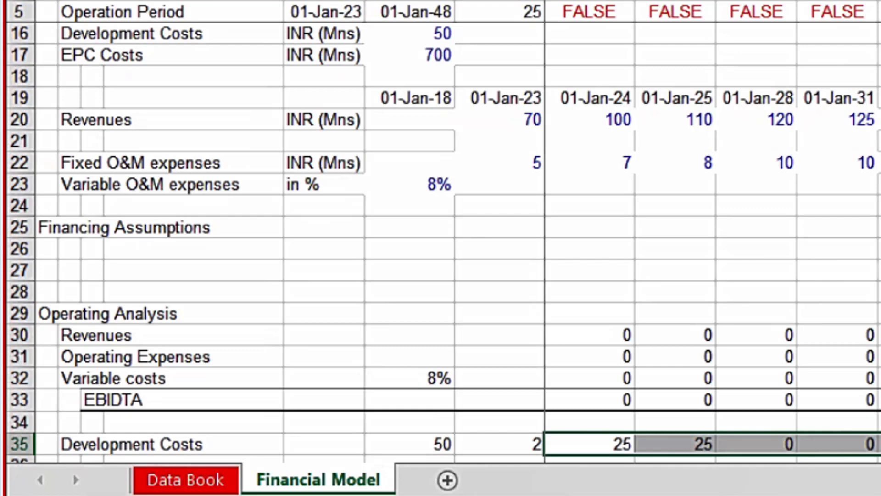
left_click(590, 422)
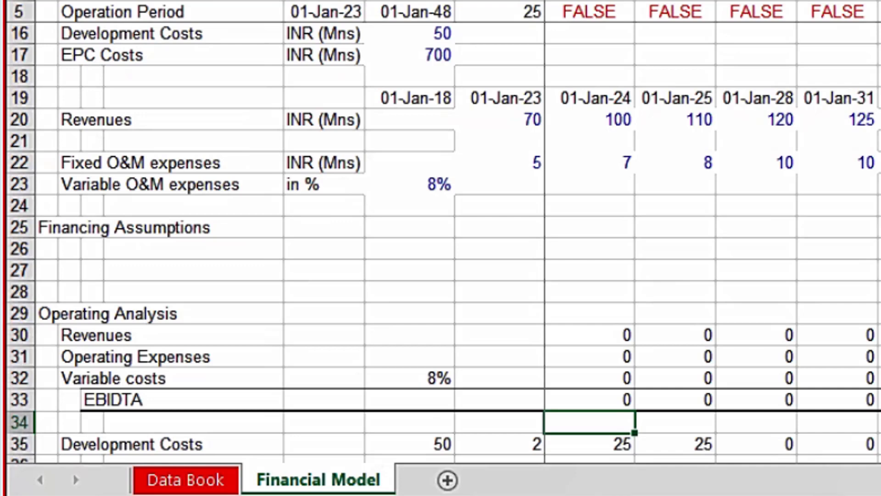
Label cell B36, below Development Costs, as Construction Costs and go to cell F36 in that row.
key("Down")
key("Down")
key("Down")
key("Down")
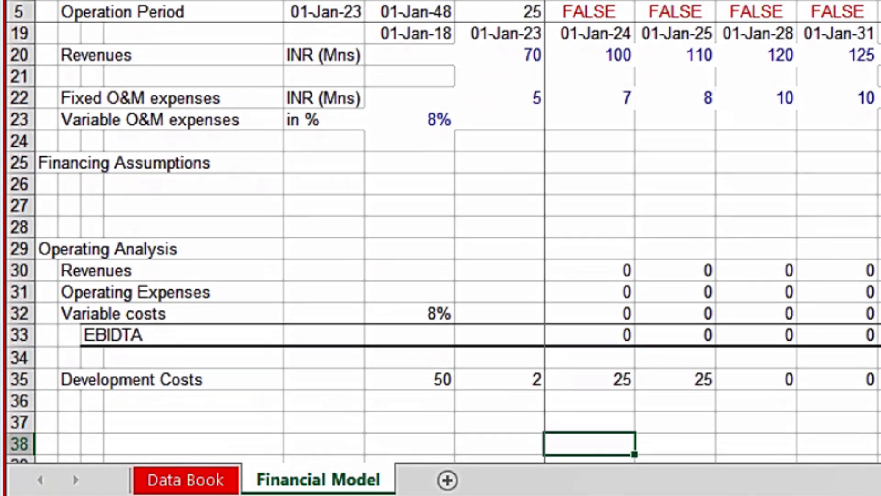
key("Up")
key("Up")
key("Left")
key("Left")
key("Left")
key("Left")
key("Left")
key("Left")
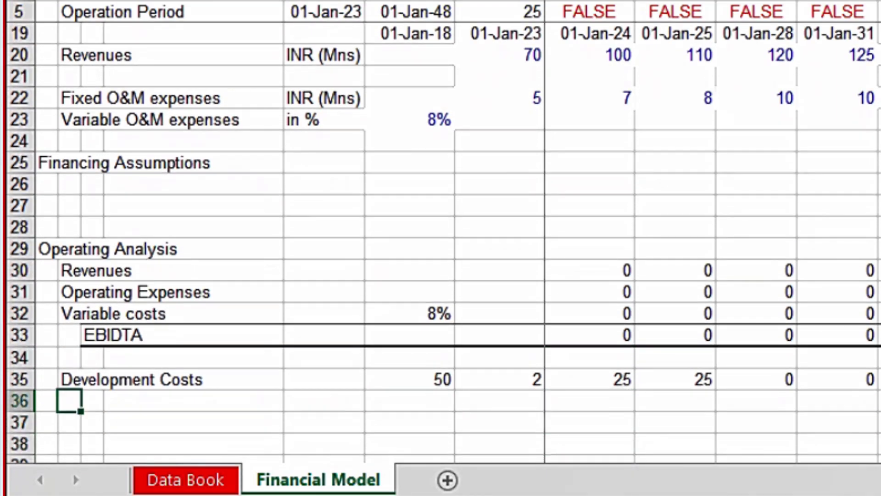
type("Cons")
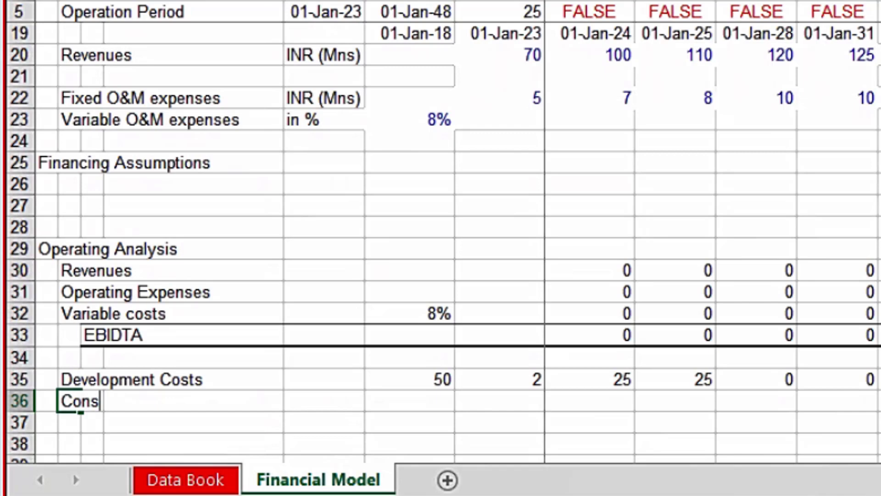
type("truction")
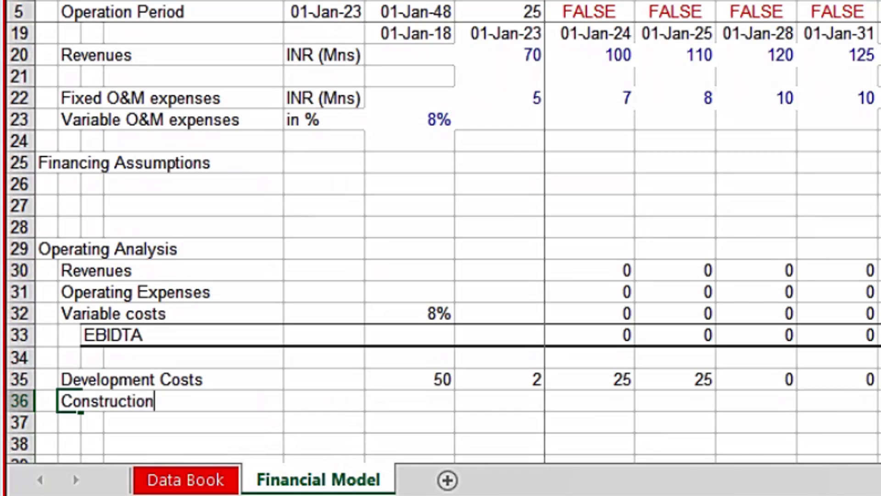
type(" Costs")
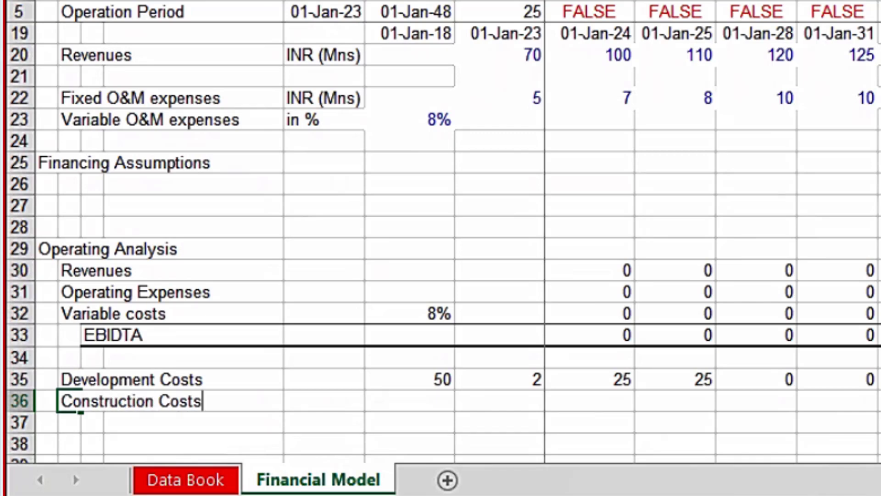
key("Tab")
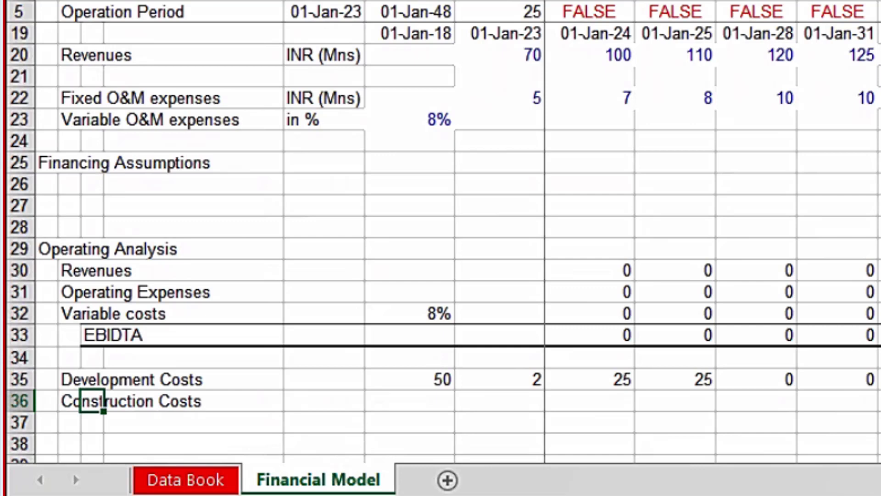
key("Right")
key("Right")
key("Right")
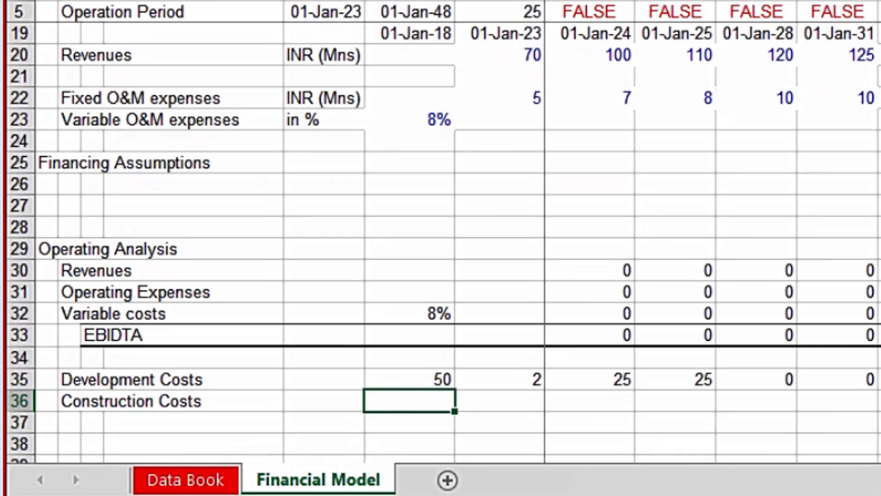
Link cell F36 of the Construction Costs row to the EPC Costs amount in F17.
type("=")
key("Up")
key("Up")
key("Up")
key("Up")
key("Up")
key("Up")
key("Up")
key("Up")
key("Up")
key("Up")
key("Up")
key("Up")
key("Up")
key("Up")
key("Up")
key("Up")
key("Up")
key("Up")
key("Up")
key("Up")
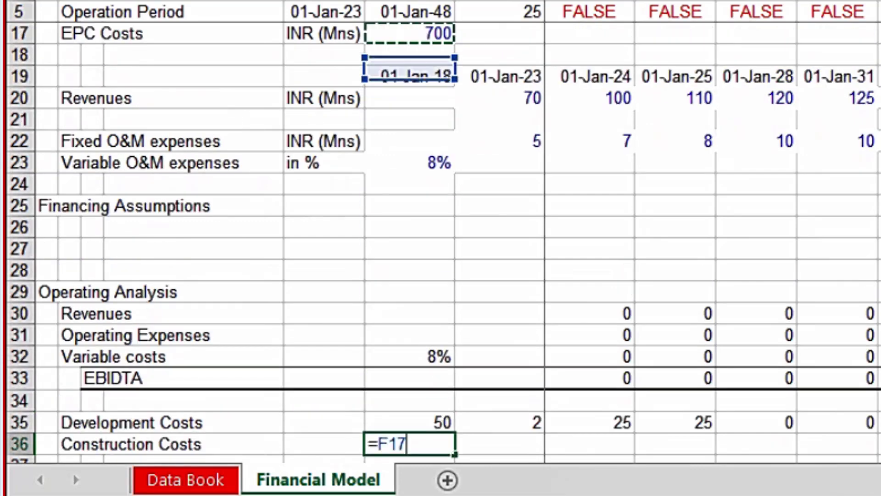
key("Down")
key("Down")
key("Down")
key("Down")
key("Down")
key("Down")
key("Down")
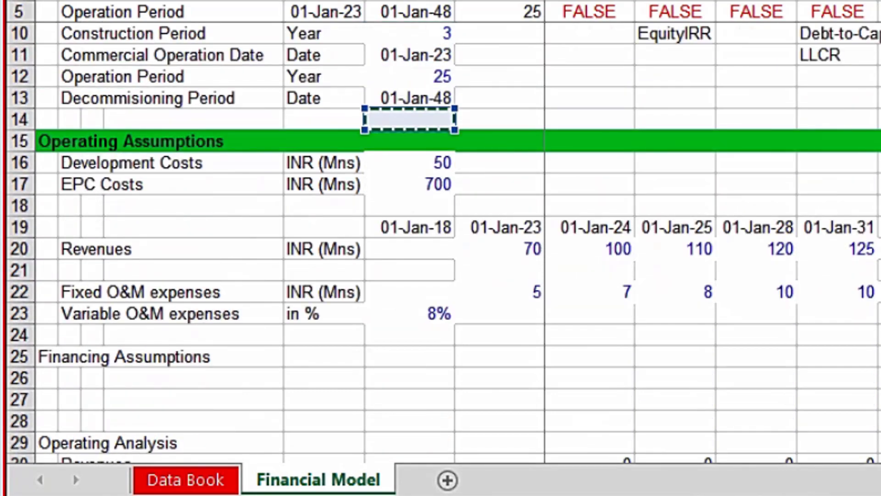
key("Down")
key("Up")
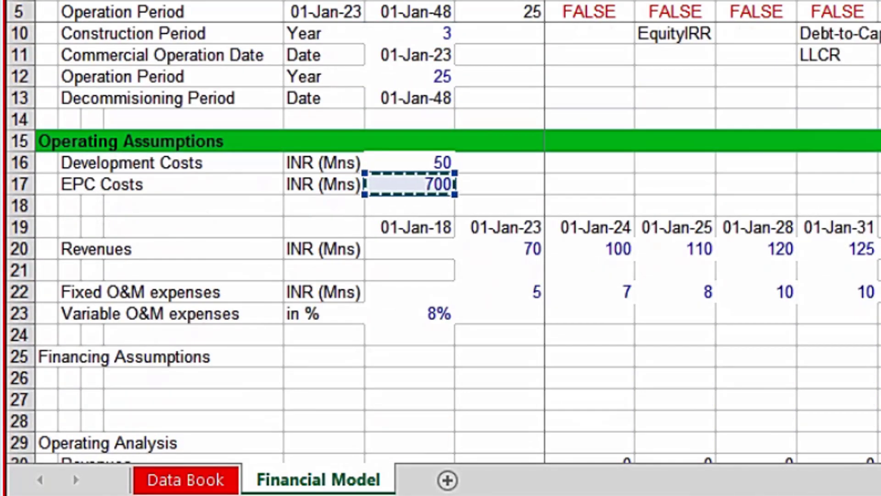
key("ctrl+Return")
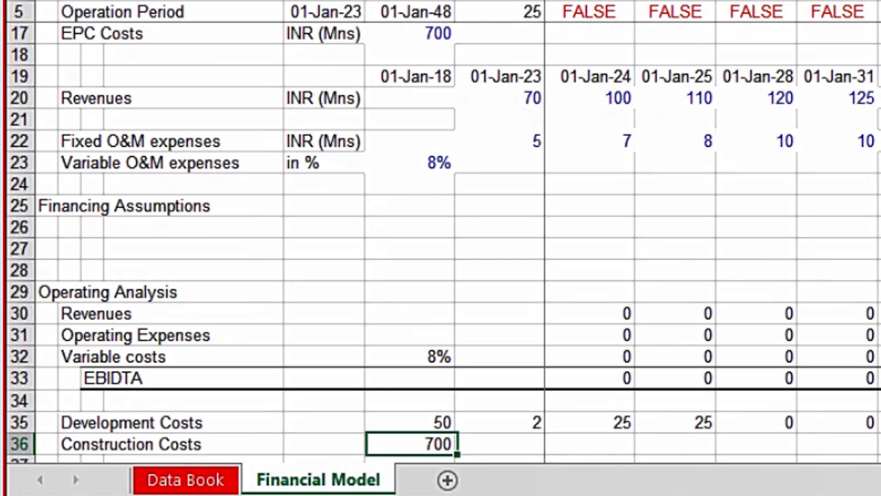
Link cell G36 of the Construction Costs row to the Construction Period years in F10.
key("Right")
type("=")
key("Left")
key("Up")
key("Up")
key("Up")
key("Up")
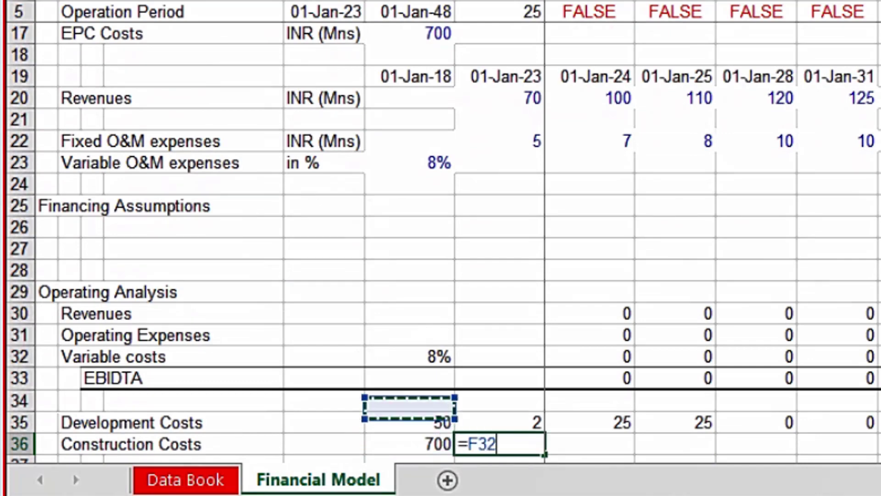
key("Up")
key("Up")
key("Up")
key("Up")
key("Up")
key("Up")
key("Up")
key("Up")
key("Up")
key("Up")
key("Up")
key("Up")
key("Up")
key("Up")
key("Up")
key("Up")
key("Up")
key("Up")
key("Up")
key("Up")
key("Up")
key("Up")
key("Up")
key("Up")
key("Up")
key("Down")
key("Down")
key("Down")
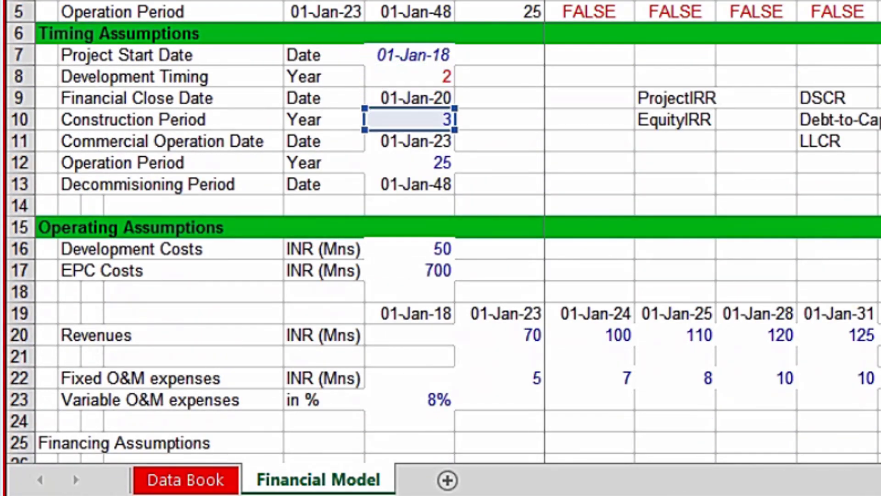
key("ctrl+Return")
Enter a formula in H36 that multiplies $F$36/$G$36 by the construction period flag in H4.
key("Right")
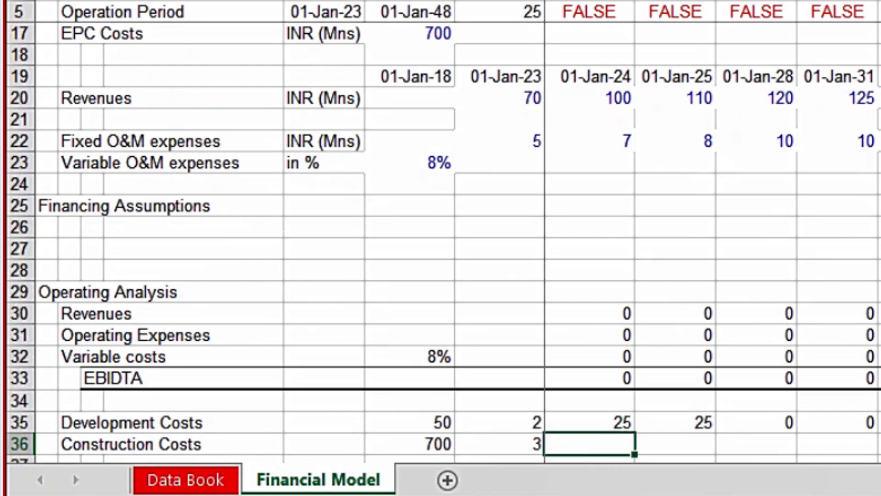
type("=")
key("Left")
key("Left")
type("/")
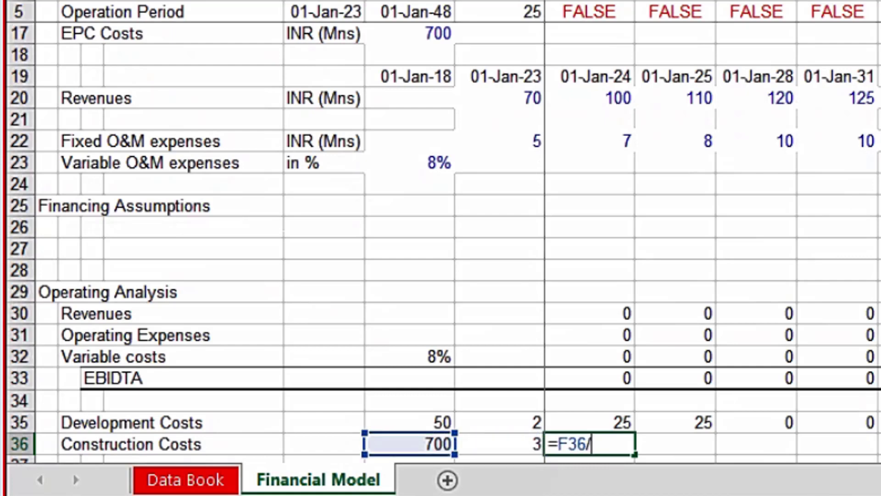
key("Left")
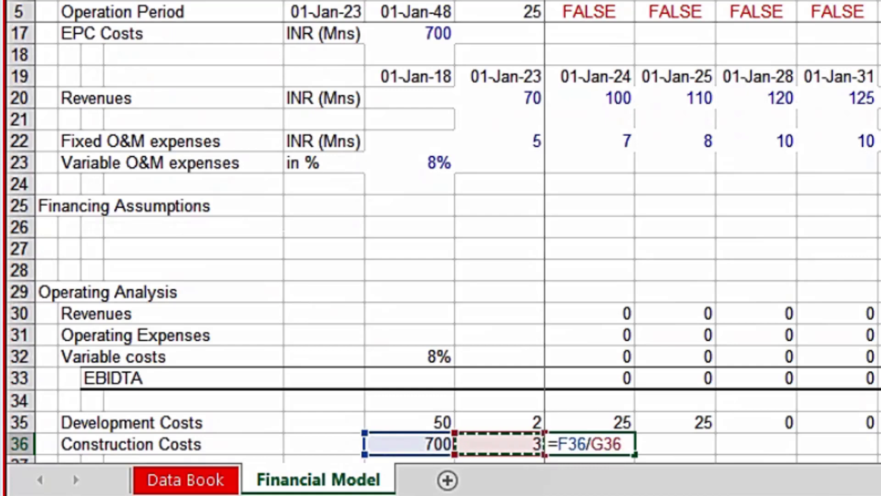
key("BackSpace")
key("BackSpace")
key("BackSpace")
key("BackSpace")
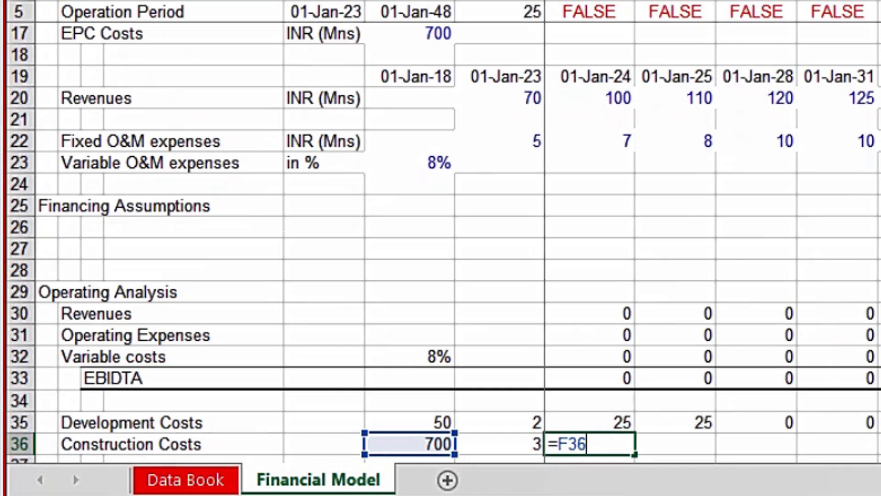
key("F4")
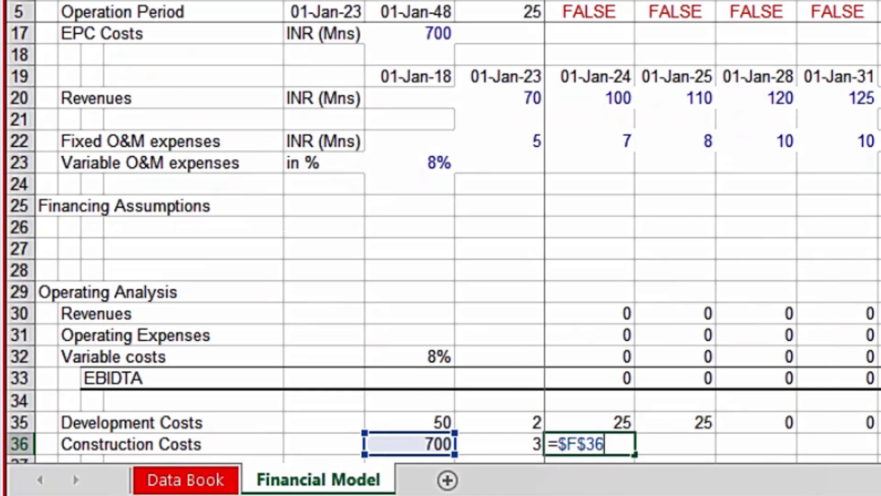
type("/")
key("Left")
key("Left")
key("Right")
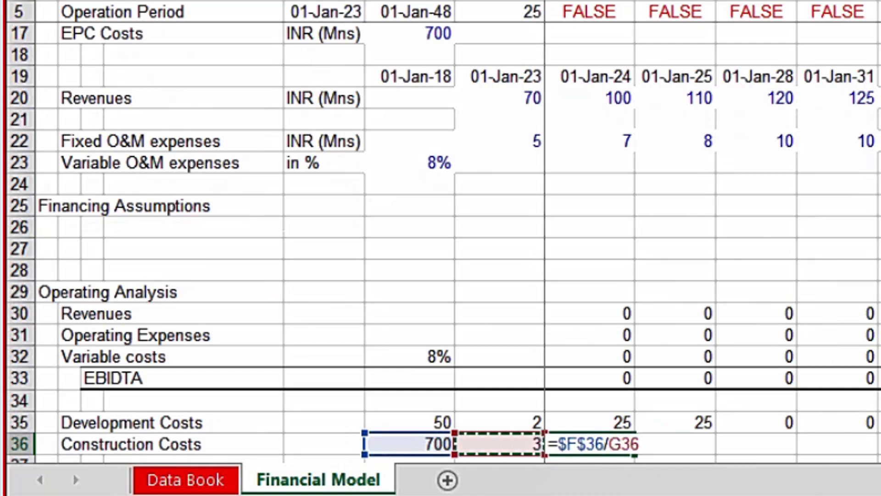
key("F4")
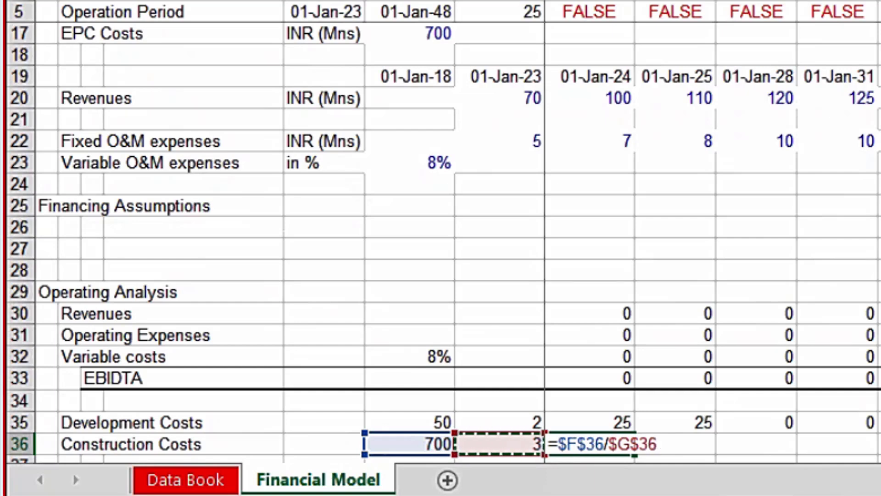
type("*")
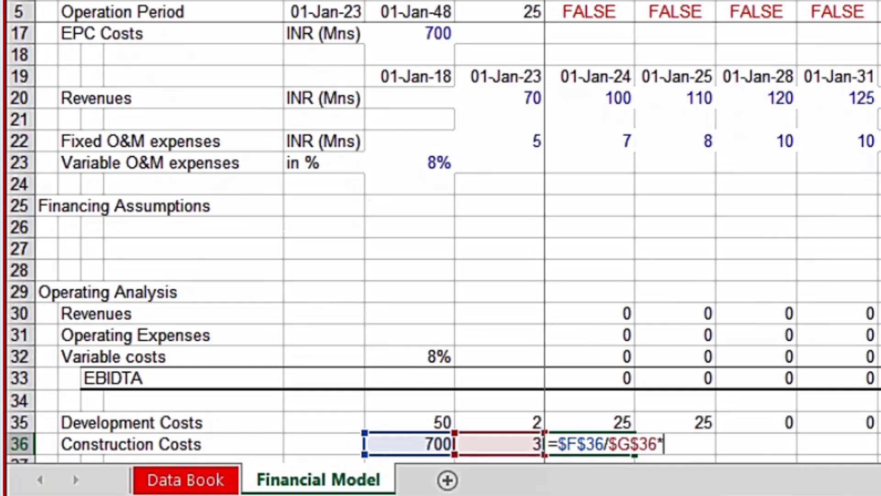
key("Up")
key("Up")
key("Up")
key("Up")
key("Up")
key("Up")
key("Up")
key("Up")
key("Up")
key("Up")
key("Up")
key("Up")
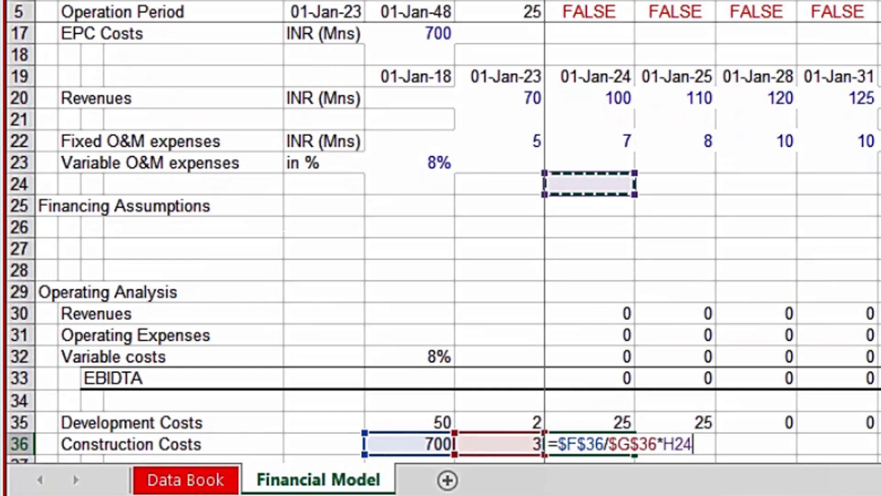
key("Up")
key("Up")
key("Up")
key("Up")
key("Up")
key("Up")
key("Up")
key("Up")
key("Up")
key("Up")
key("Up")
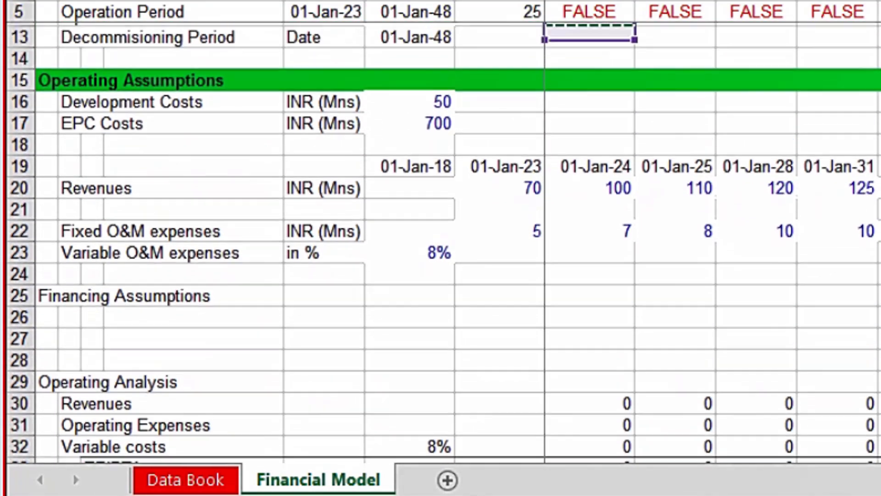
key("Up")
key("Up")
key("Up")
key("Up")
key("Up")
key("Up")
key("Up")
key("Up")
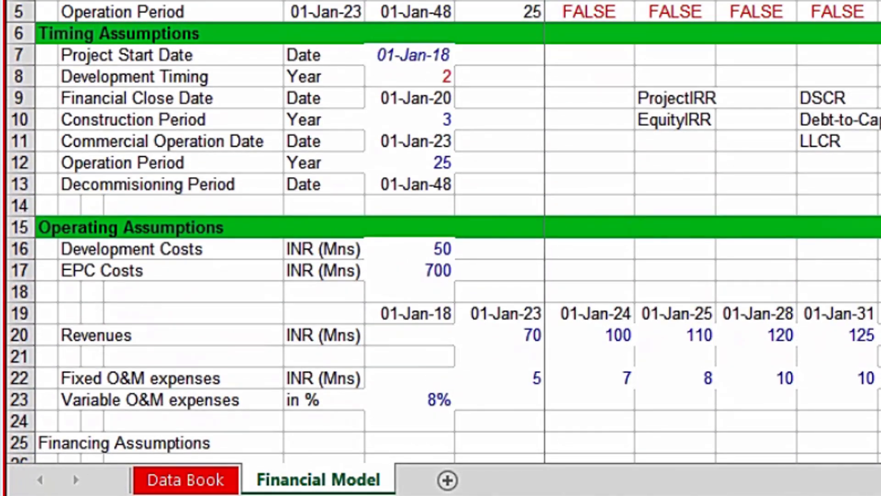
key("ctrl+Return")
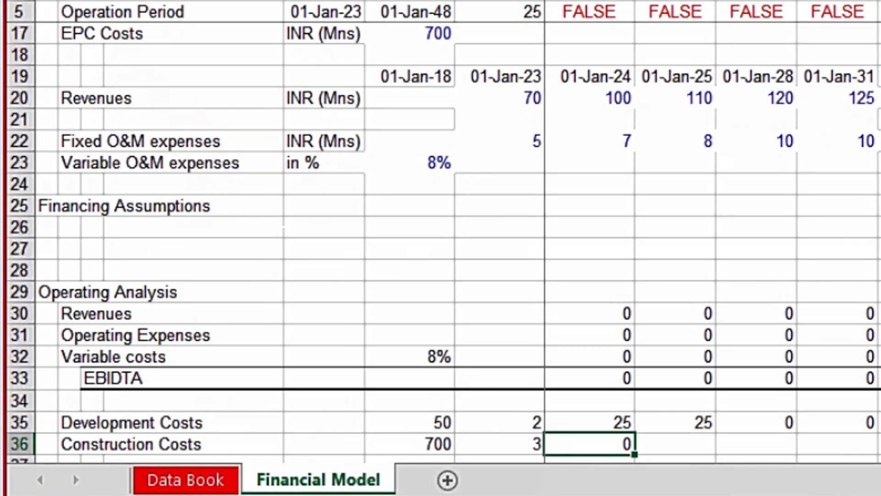
Fill the construction cost formula from H36 across the timeline columns of row 36 and format the range as numbers with two decimals.
key("ctrl+shift+Right")
key("ctrl+r")
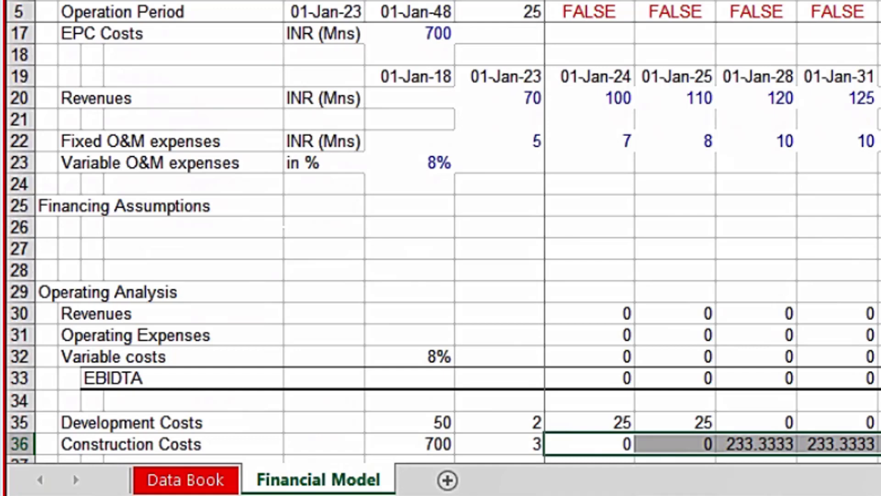
key("ctrl+shift+1")
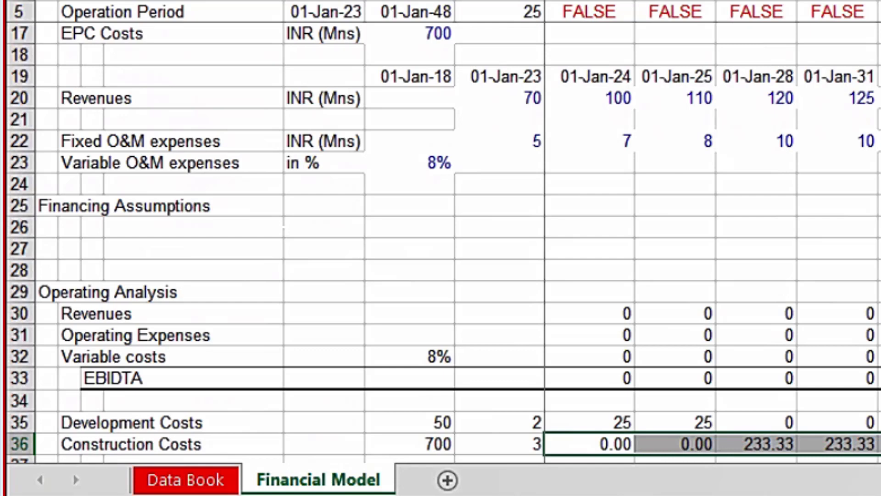
key("Up")
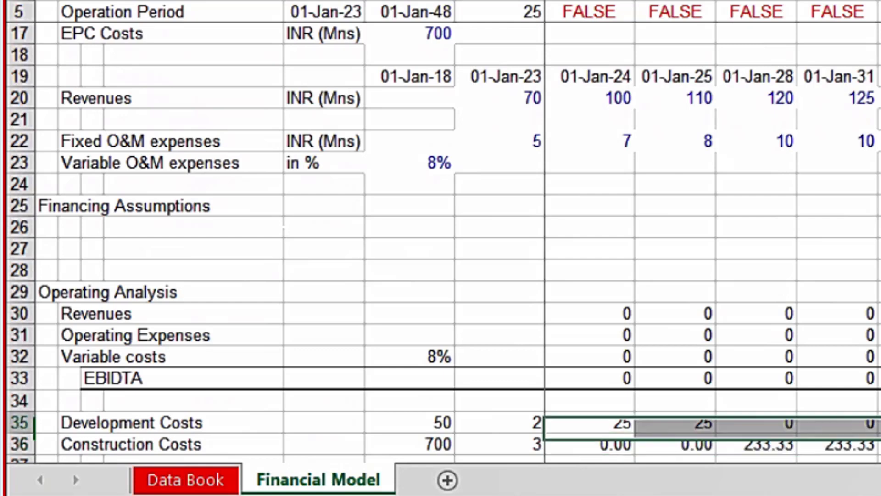
key("Left")
key("Up")
key("Up")
key("Up")
key("Up")
key("Up")
key("Up")
key("Up")
key("Up")
key("Up")
key("Up")
key("Up")
key("Up")
key("Up")
key("Up")
key("Up")
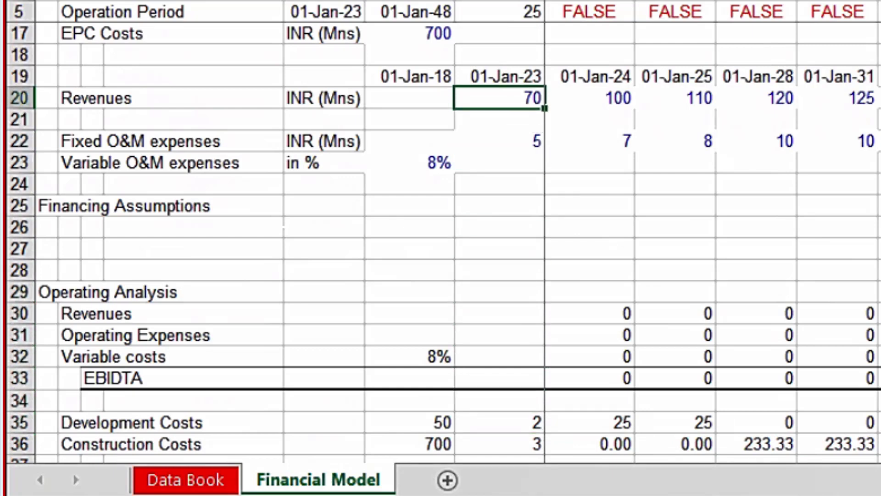
key("Down")
key("Down")
key("Down")
key("Down")
key("Down")
key("Down")
key("Down")
key("Down")
key("Down")
key("Down")
key("Down")
key("Down")
key("Down")
key("Down")
key("Down")
key("Down")
key("Down")
key("Down")
key("Right")
key("Right")
key("Right")
key("Up")
key("Up")
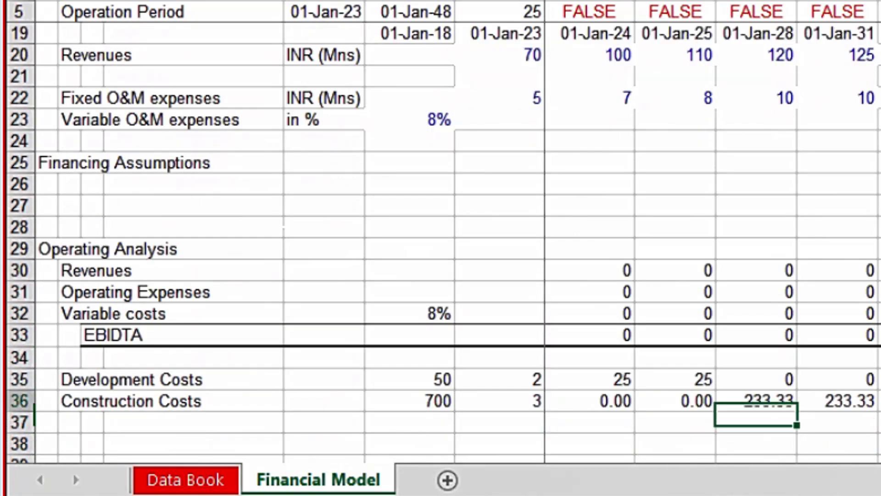
Multiply the revenue lookup formula in H30 by the operation period flag in H5 and format the cell with two decimals.
key("Up")
key("Up")
key("Up")
key("Up")
key("Up")
key("Up")
key("Up")
key("Left")
key("Left")
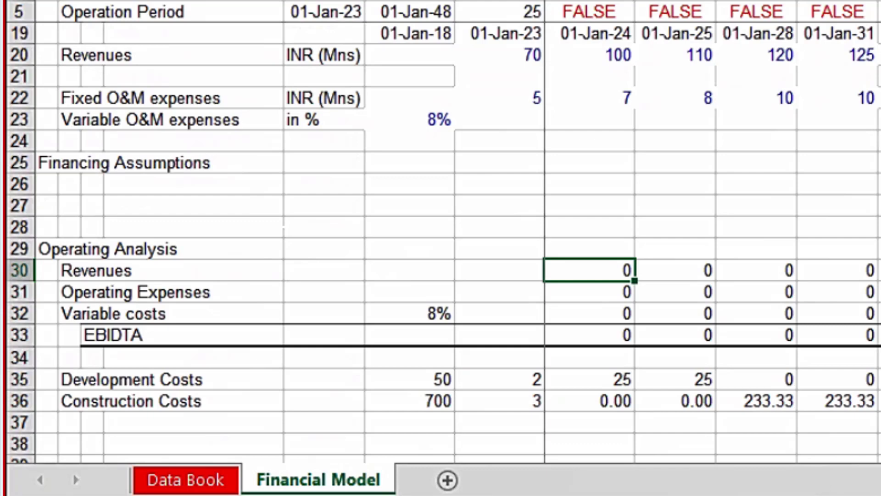
key("F2")
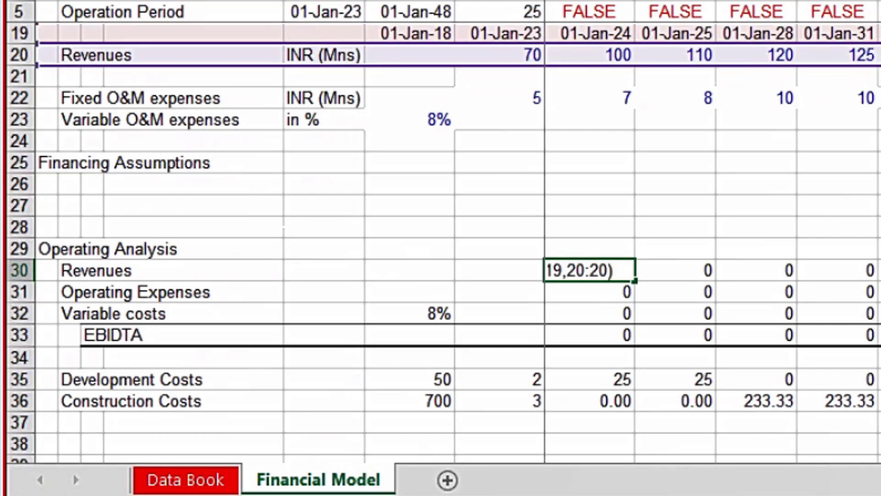
type("*")
left_click(578, 9)
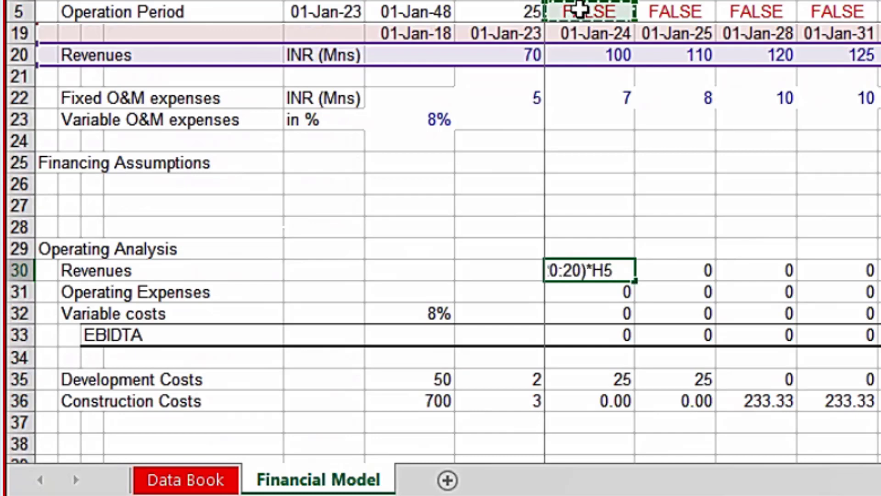
key("ctrl+Return")
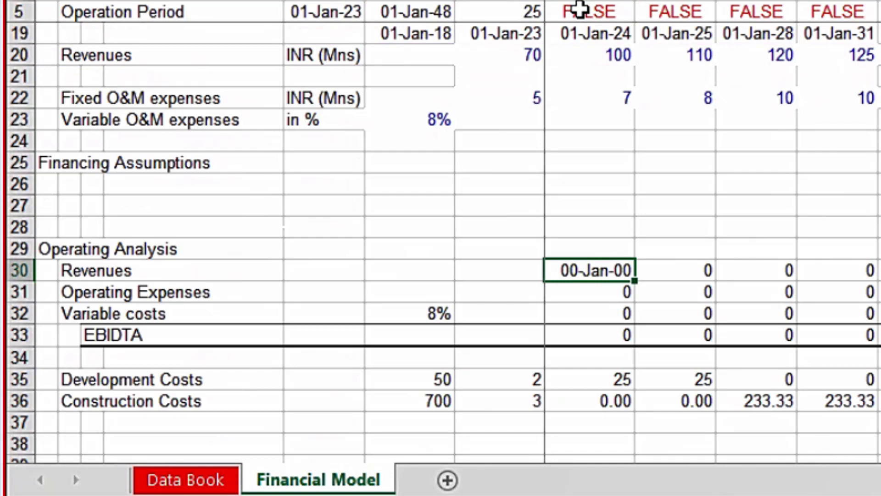
key("ctrl+shift+1")
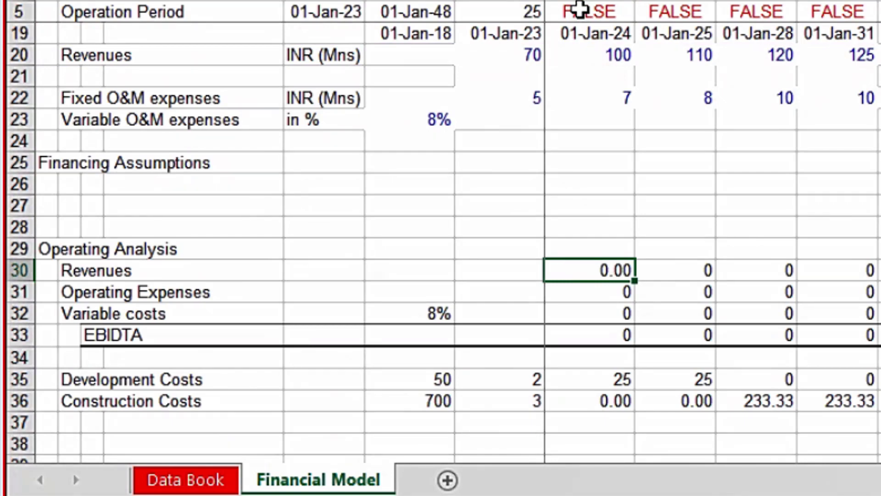
Fill the Revenues formula from H30 across all timeline columns of row 30 and check the formula in M30.
key("ctrl+shift+Right")
key("ctrl+r")
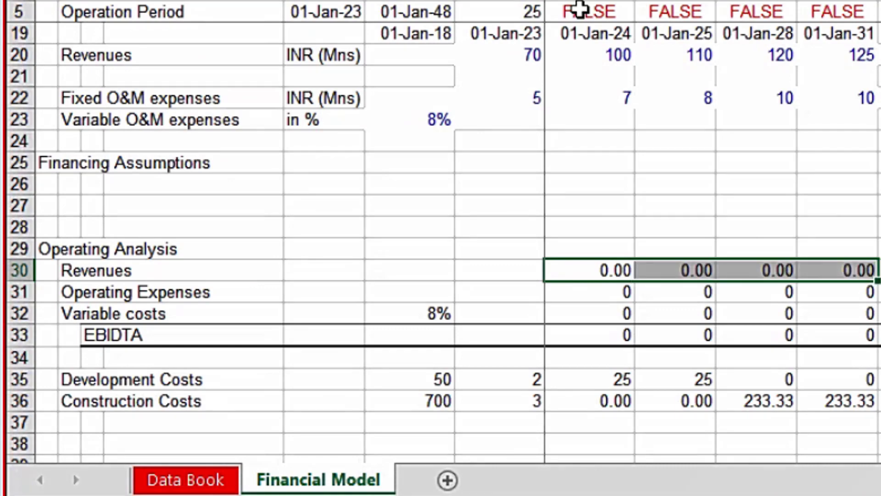
key("Right")
key("Right")
key("Right")
key("Right")
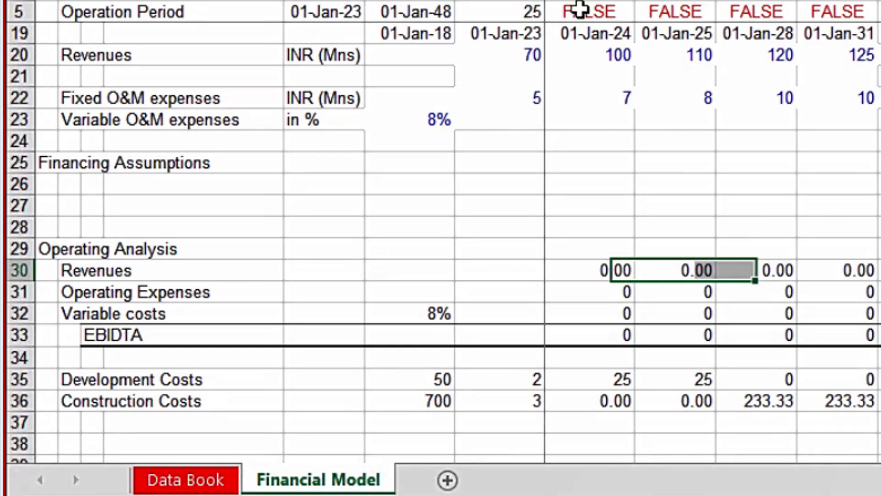
key("Left")
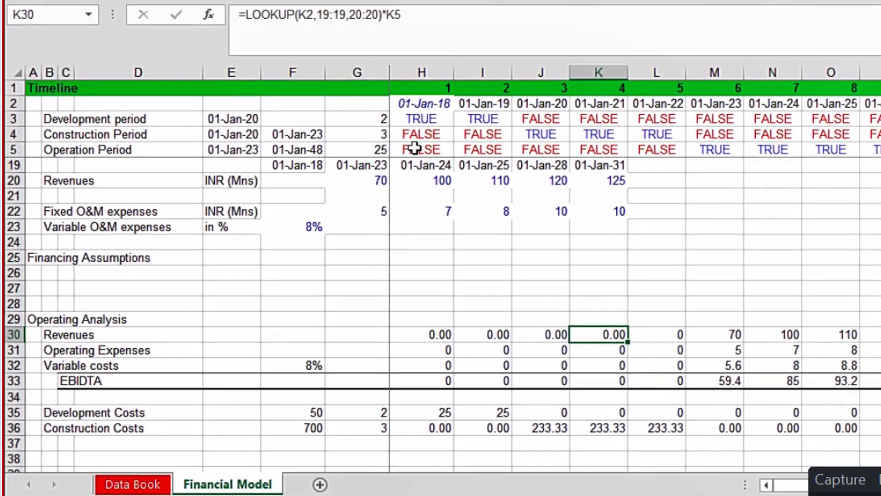
key("ctrl+shift+Right")
key("ctrl+r")
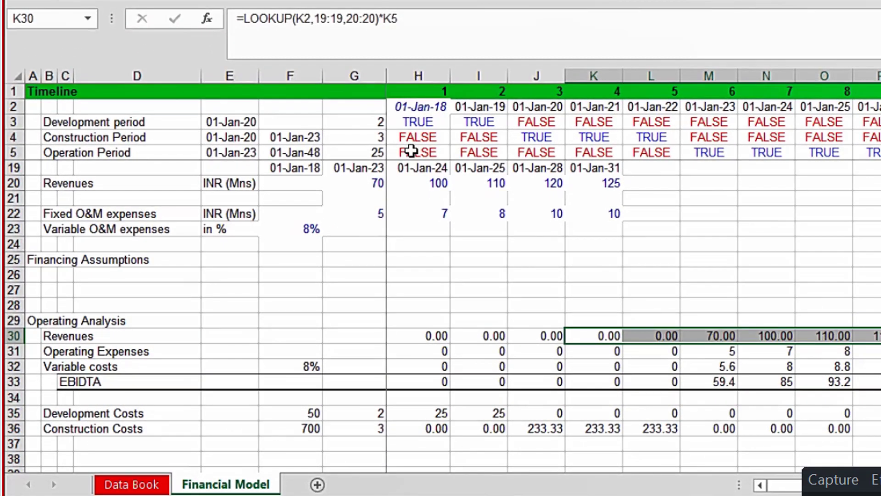
key("Right")
key("Right")
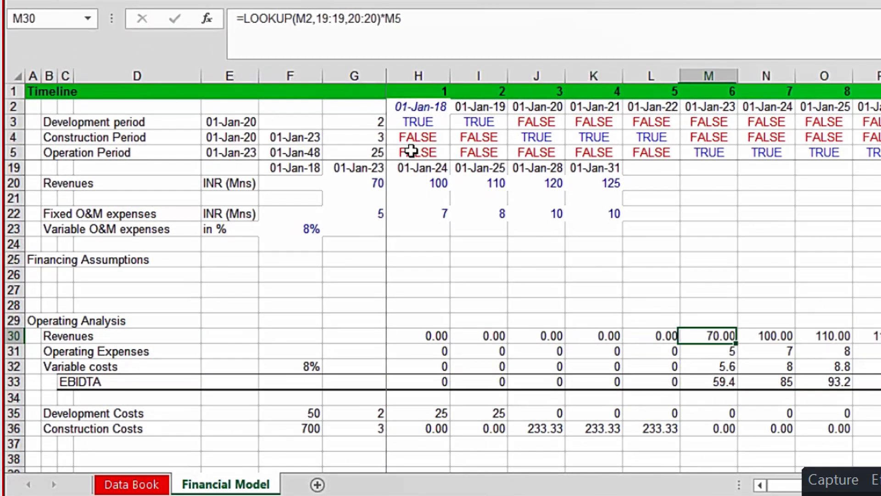
key("F2")
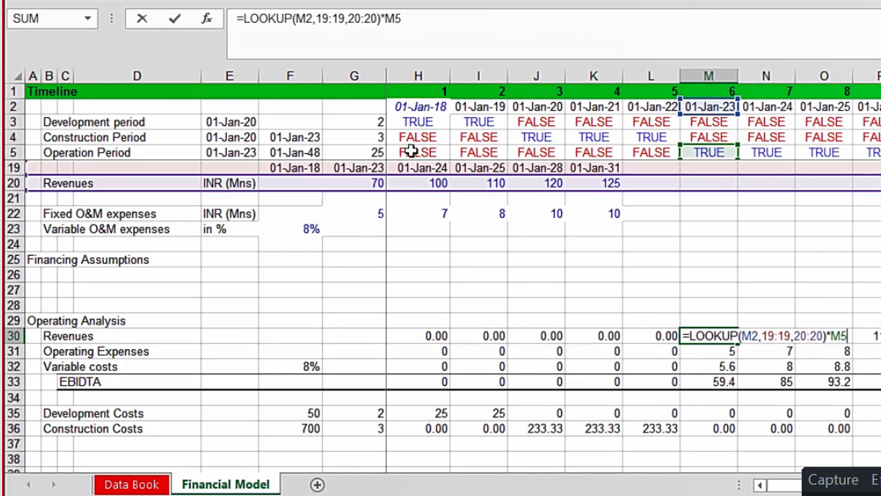
key("Escape")
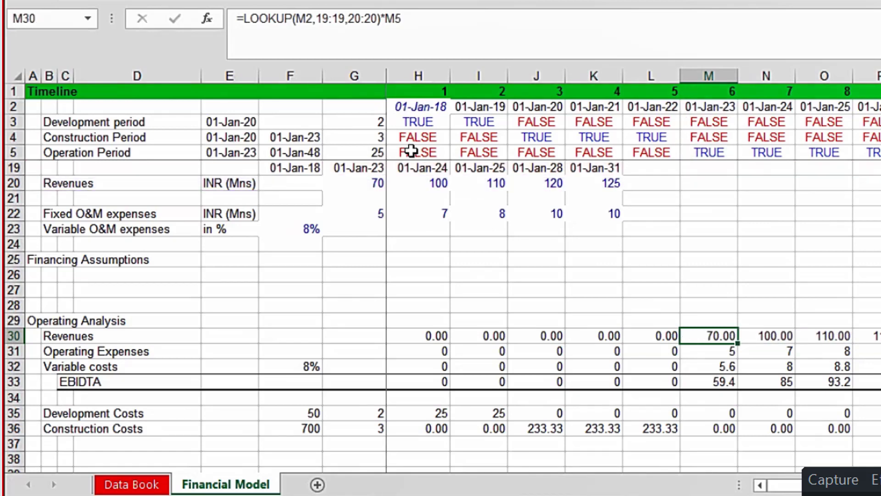
Multiply the Operating Expenses lookup formula in H31 by the operation period flag in H5.
key("Left")
key("Left")
key("Left")
key("Left")
key("Left")
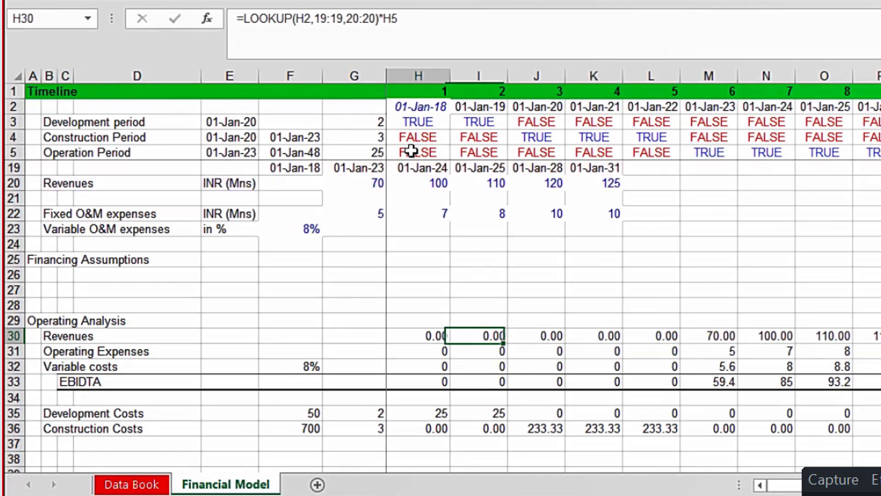
key("Down")
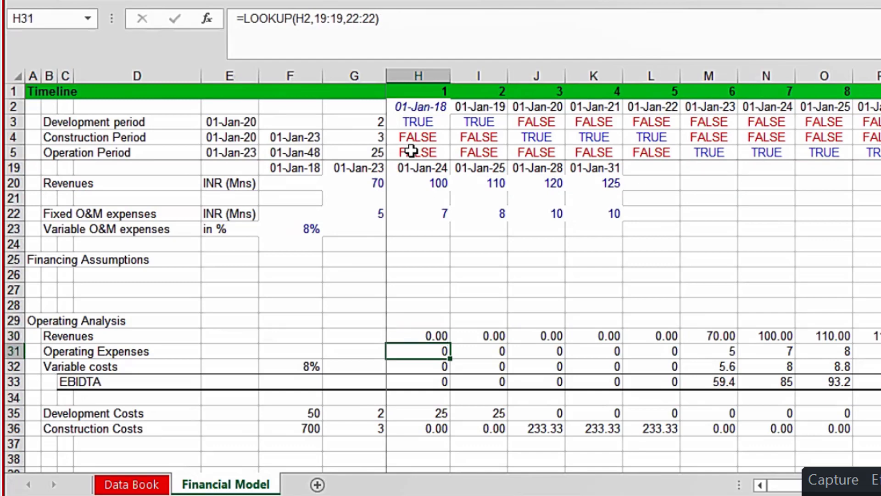
left_click(397, 16)
type("*")
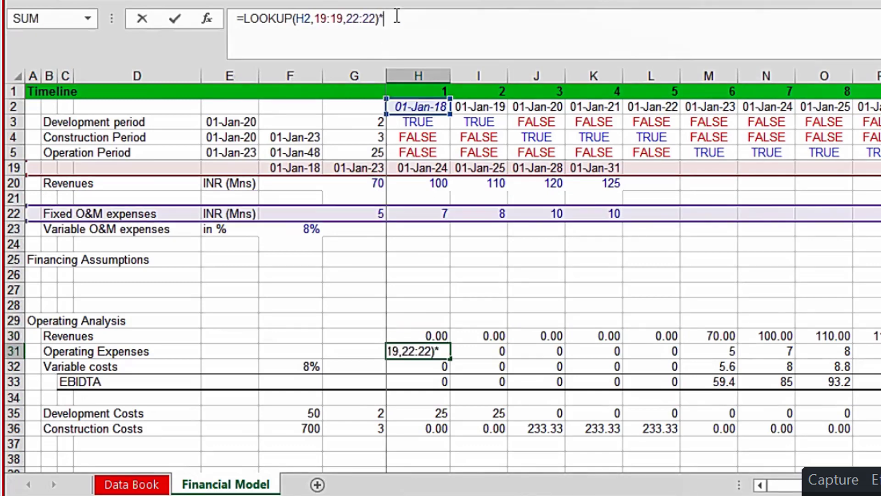
left_click(408, 153)
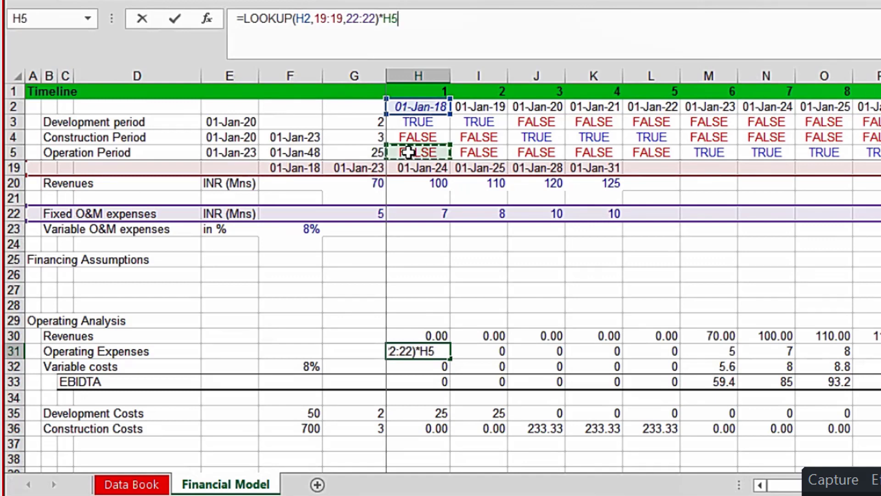
key("ctrl+Return")
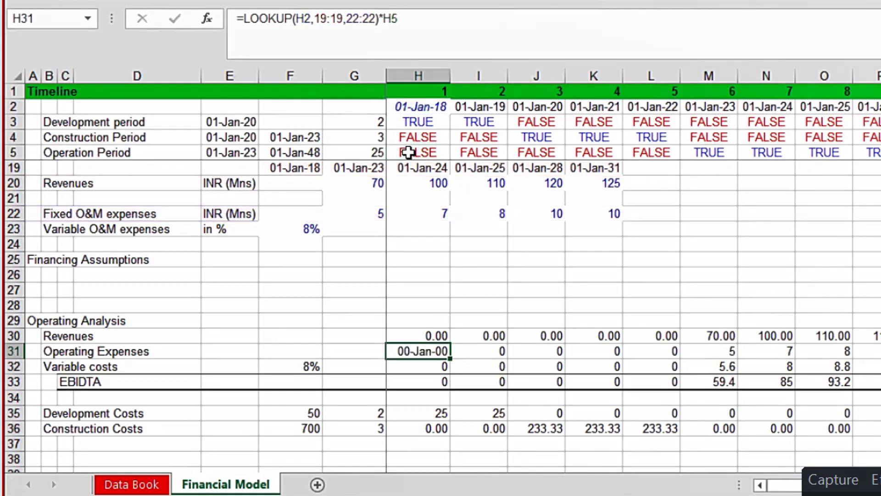
Format H31 with two decimals and fill its formula across the timeline columns of the Operating Expenses row.
key("ctrl+shift+1")
key("ctrl+shift+Right")
key("ctrl+r")
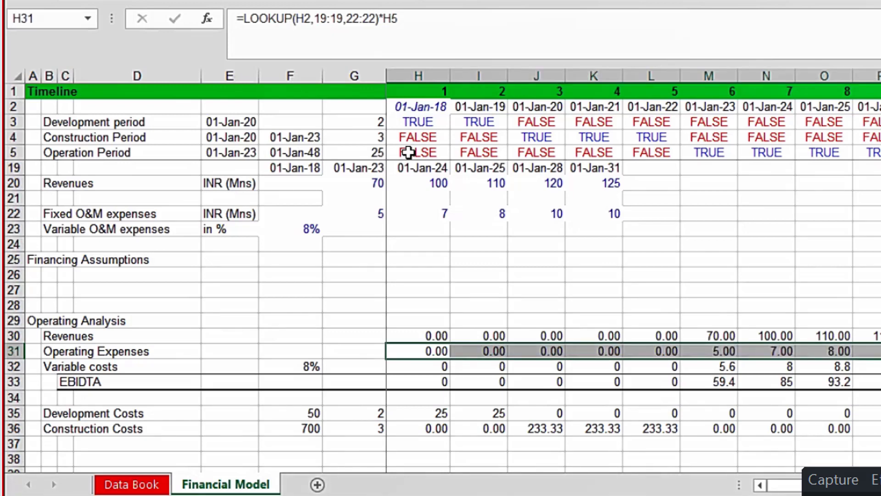
Format the Operating Expenses, Variable costs and EBIDTA rows across the timeline as numbers with two decimals.
key("Down")
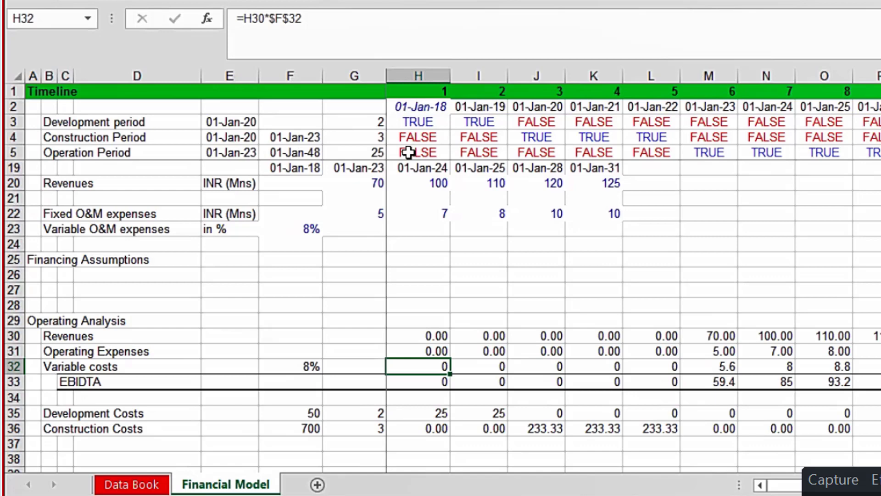
key("Up")
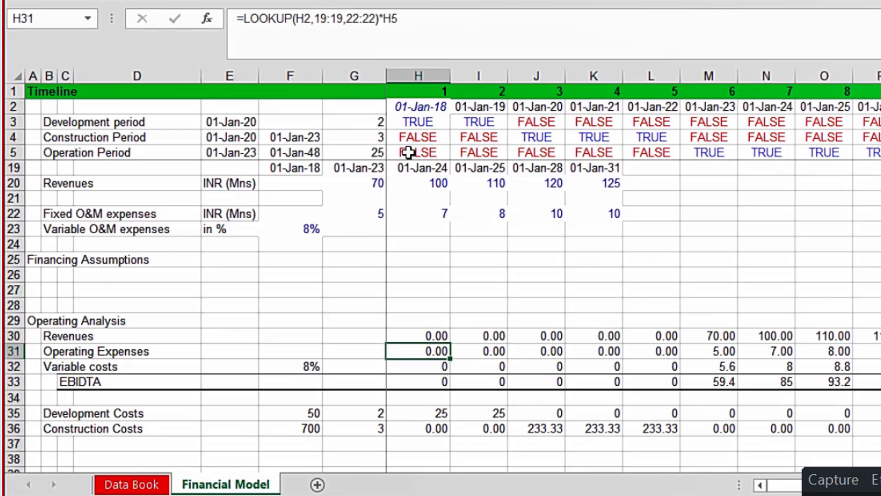
key("ctrl+shift+Right")
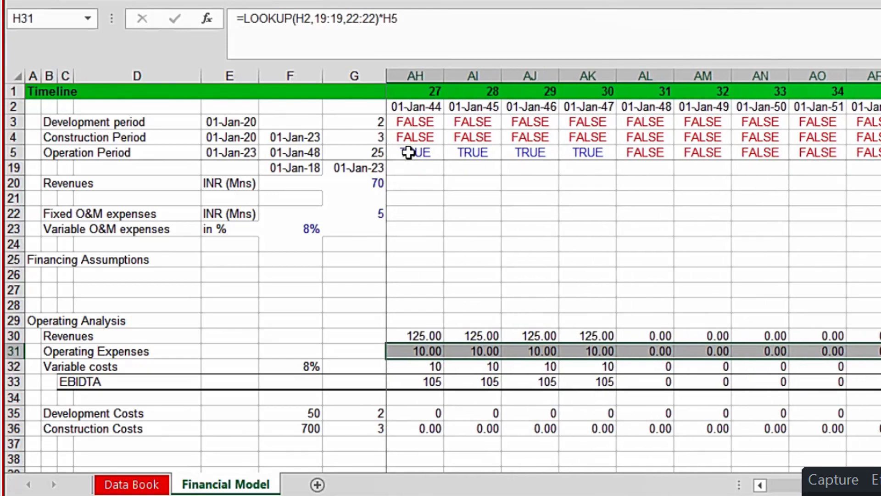
key("shift+Down")
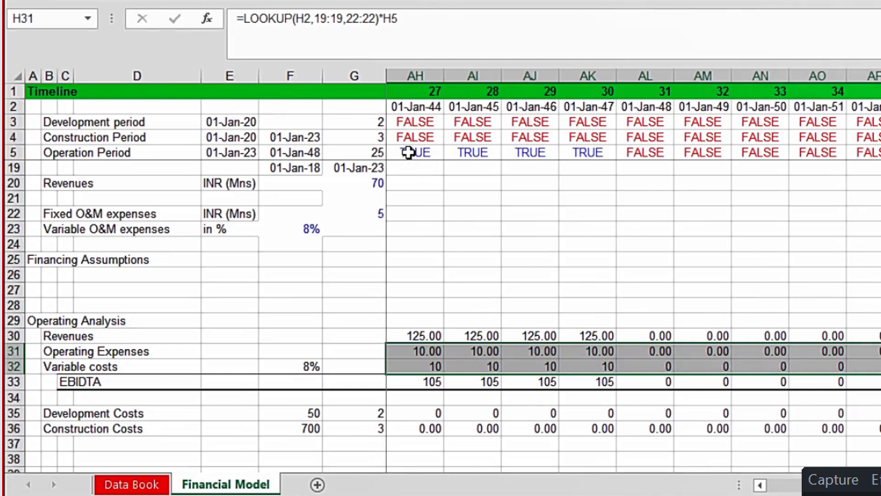
key("shift+Down")
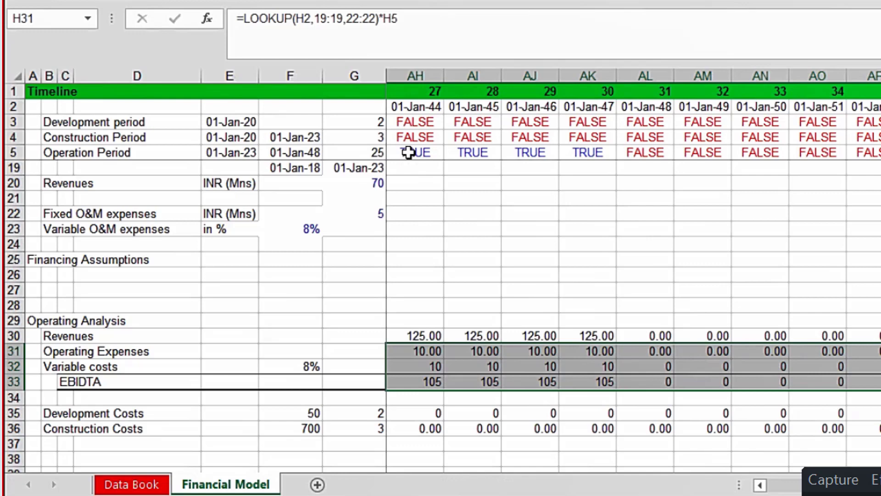
key("ctrl+shift+1")
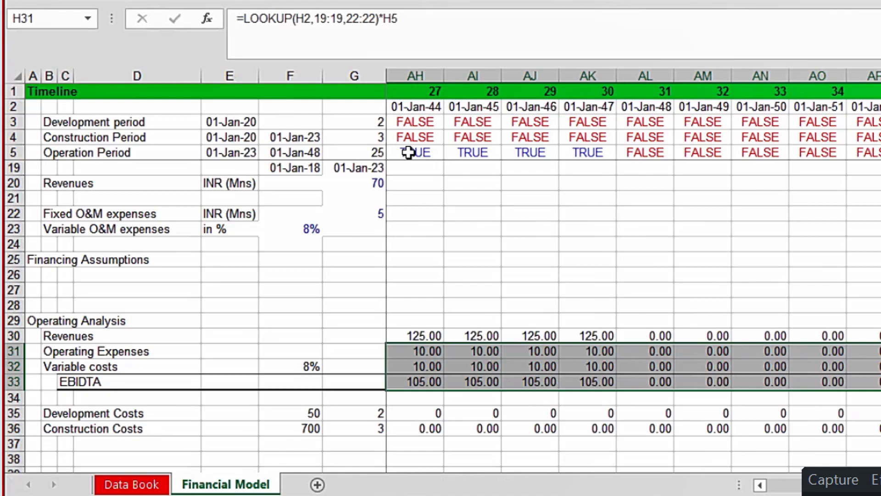
key("Left")
key("Right")
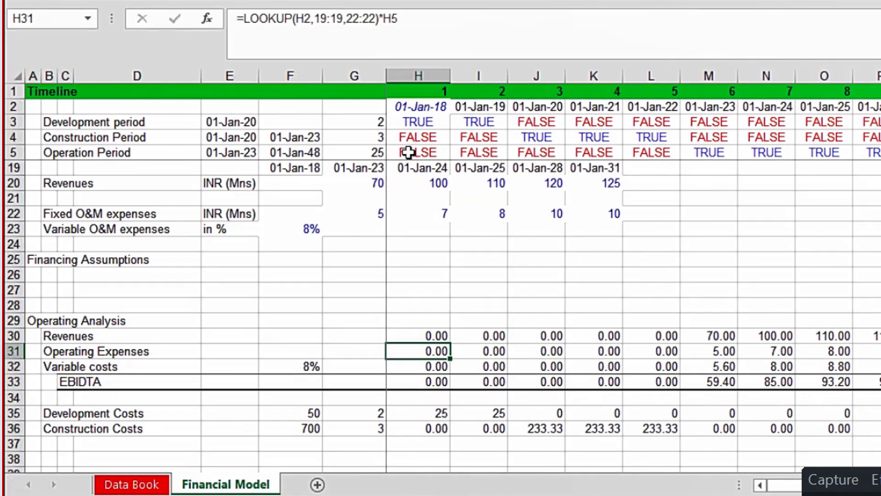
key("Up")
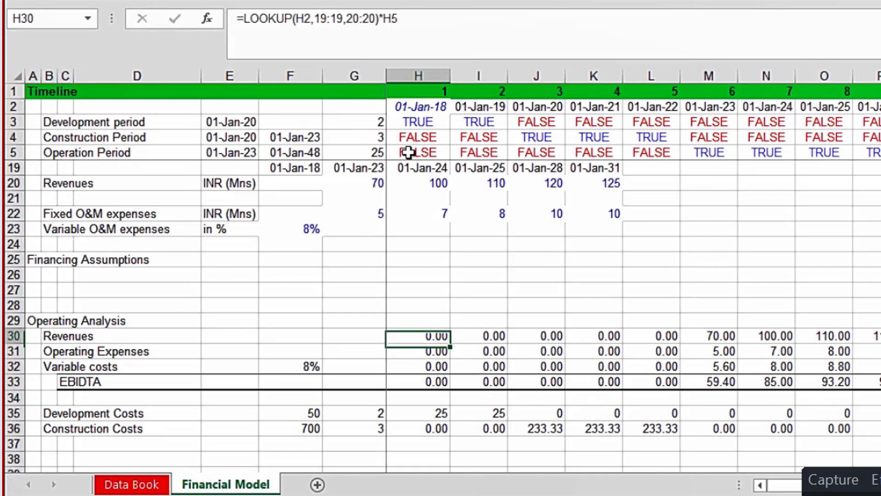
Enter the row label "Free Tax Cash Flow" in C38 below the construction costs.
key("Down")
key("Down")
key("Down")
key("Down")
key("Down")
key("Down")
key("Down")
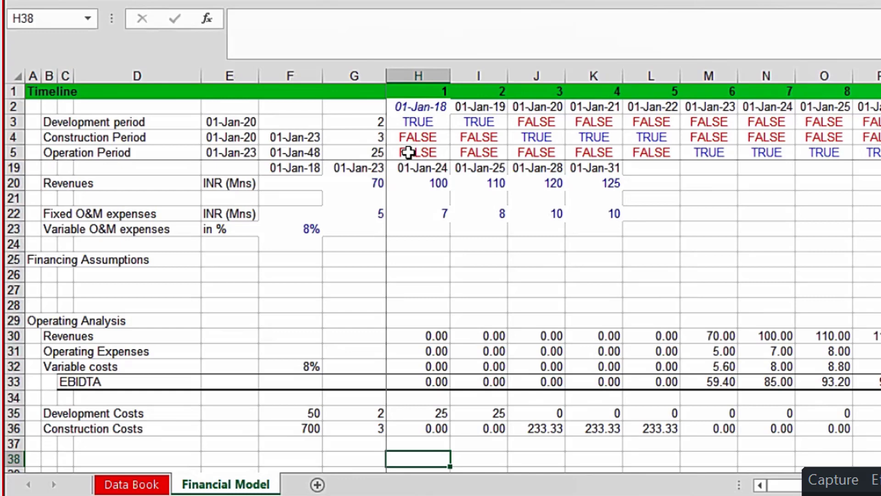
key("Left")
key("Left")
key("Left")
key("Left")
key("Left")
key("Left")
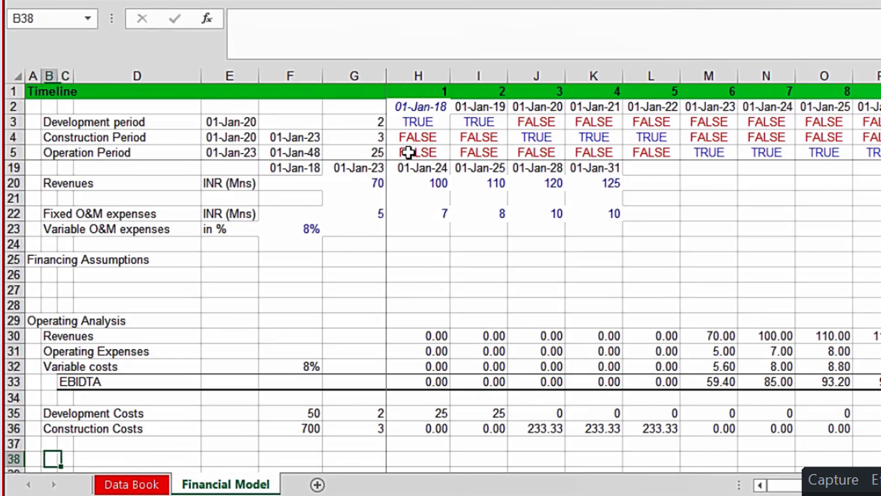
key("Right")
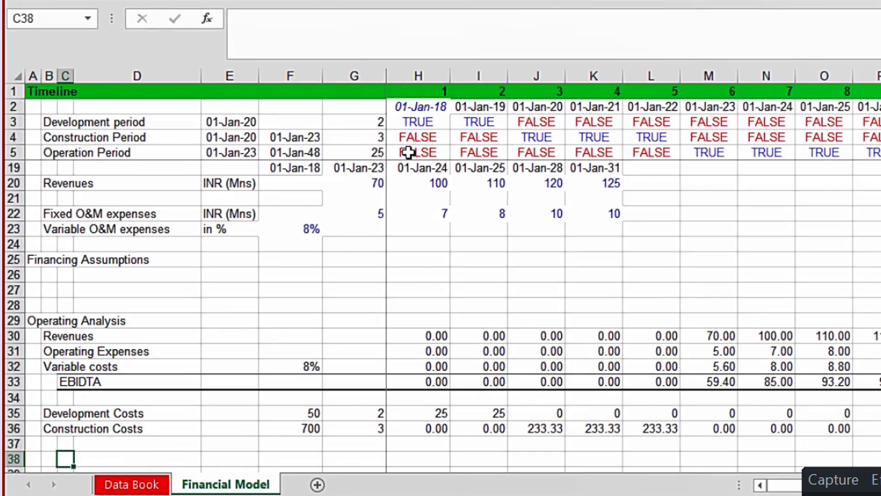
type("Free")
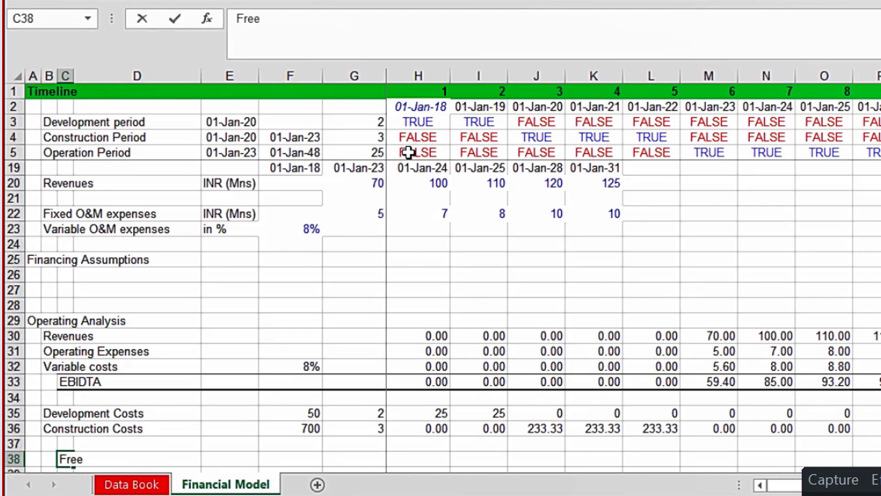
type("ax Cash ")
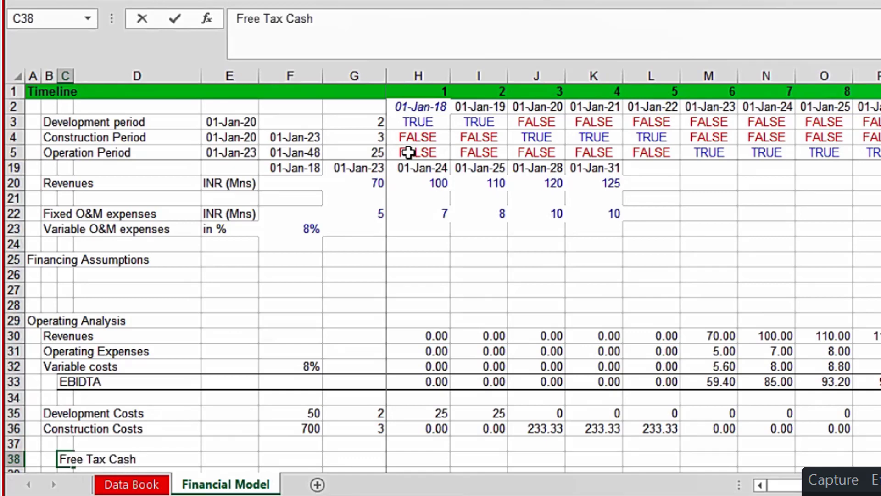
type("Flow")
key("Tab")
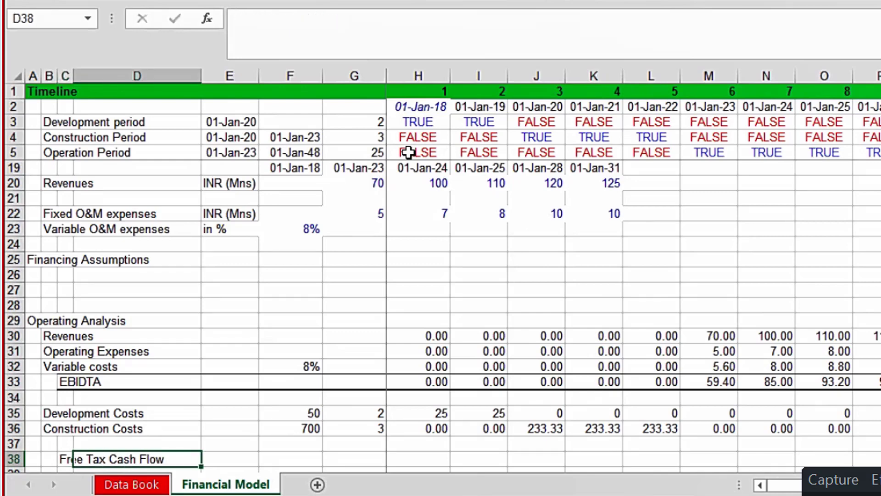
Enter the formula =H33-H35-H36 in H38 to subtract development and construction costs from EBIDTA in the Free Tax Cash Flow row.
key("Right")
key("Right")
key("Right")
key("Right")
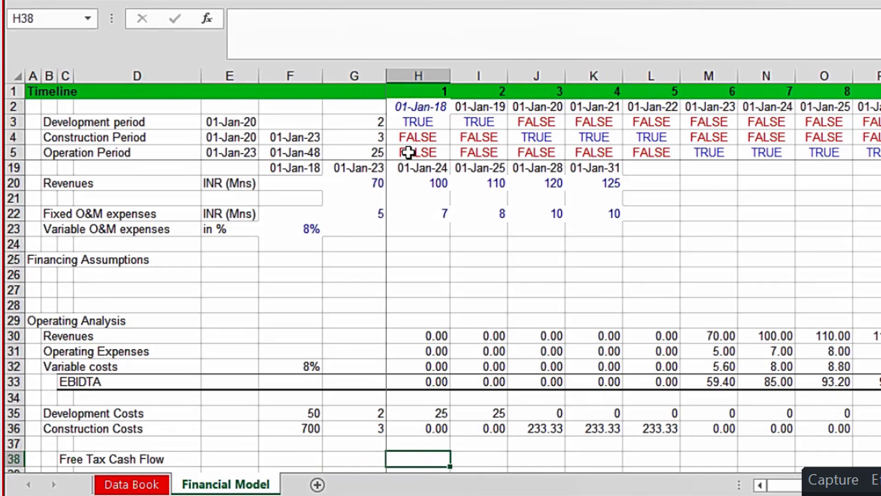
type("=")
key("Up")
key("Up")
key("Up")
key("Up")
key("Up")
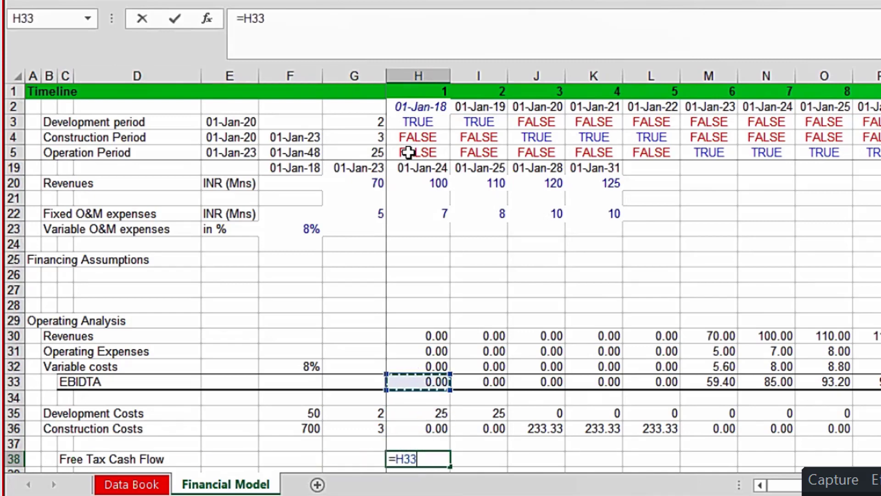
type("-")
key("Up")
key("Up")
key("Up")
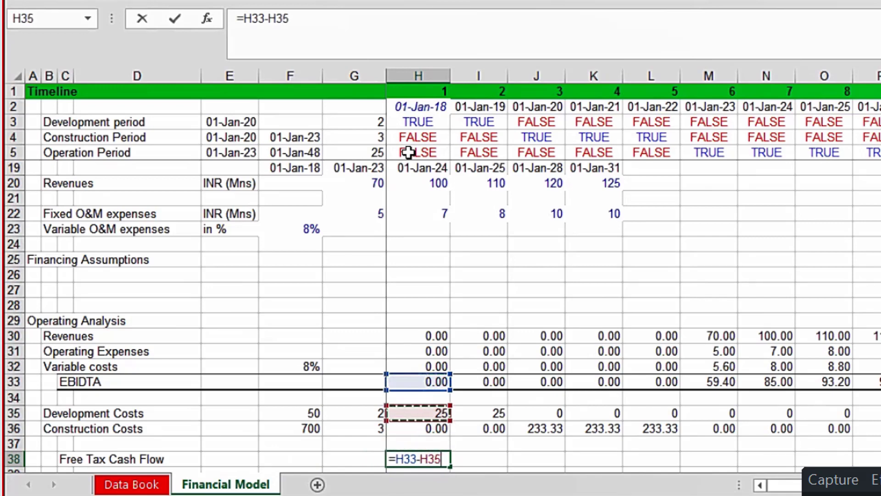
type("-")
key("Up")
key("Up")
key("ctrl+Return")
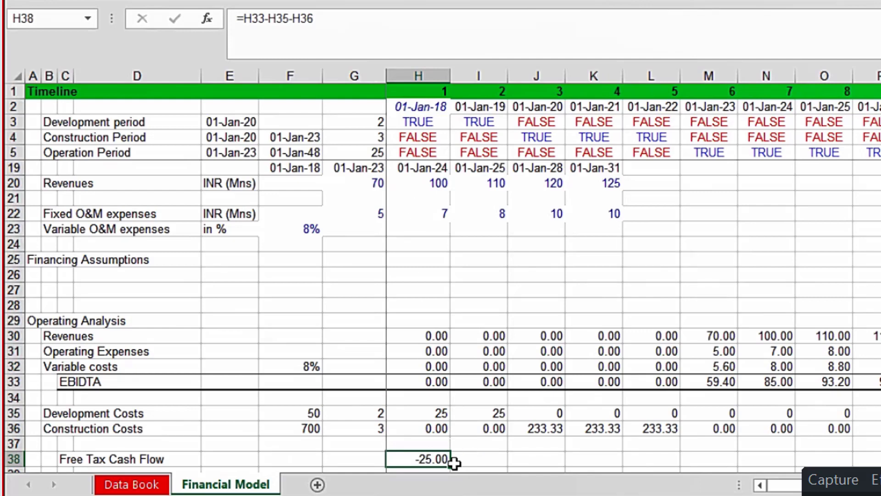
Fill the Free Tax Cash Flow formula from H38 across the timeline columns of row 38.
key("ctrl+shift+Right")
key("ctrl+r")
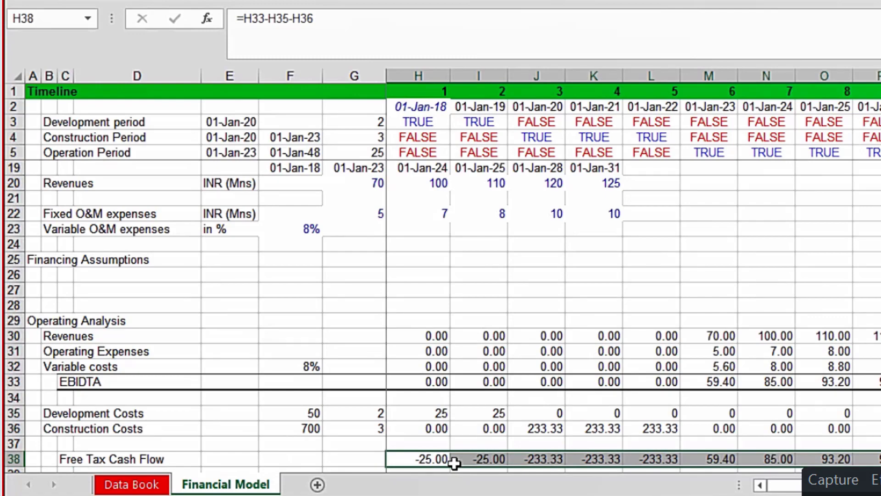
key("Down")
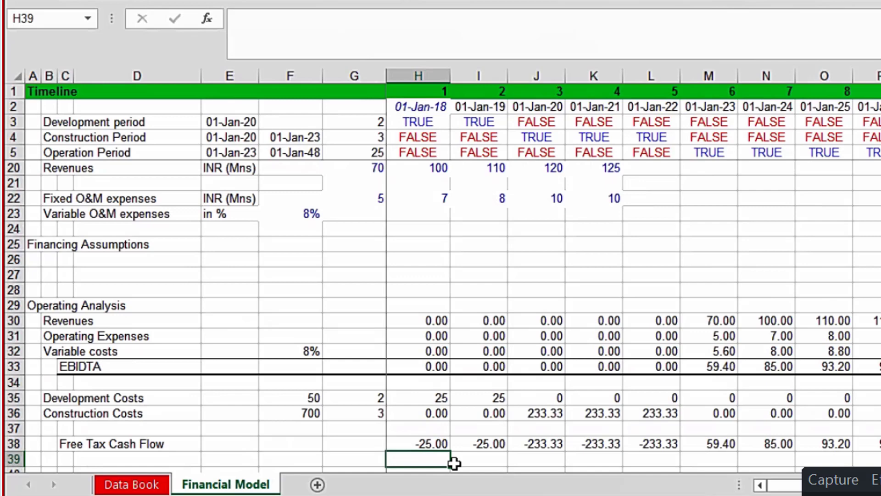
Enter the row label "Project IRR" in C39 beneath Free Tax Cash Flow.
key("Down")
key("Up")
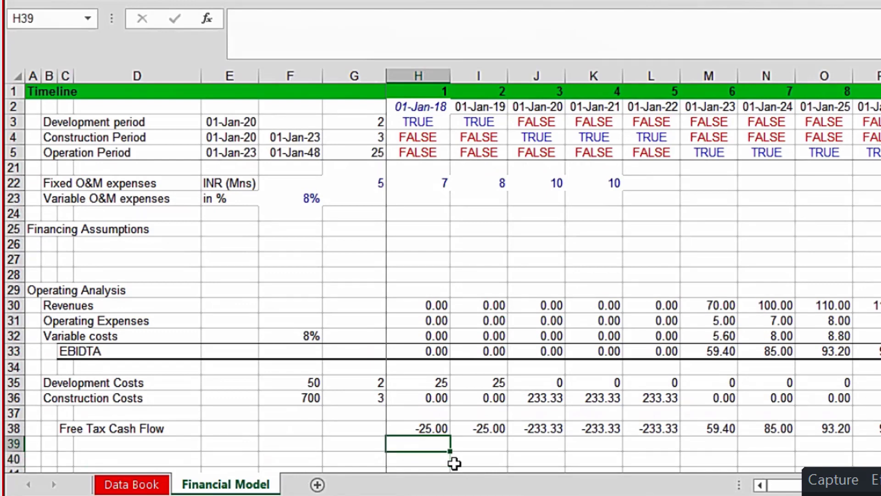
key("Left")
key("Left")
key("Left")
key("Left")
key("Left")
key("Left")
key("Right")
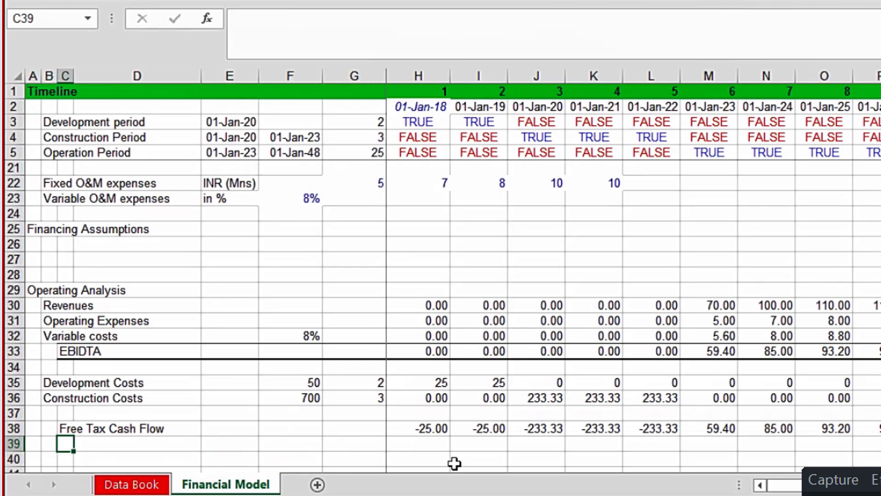
type("Proje")
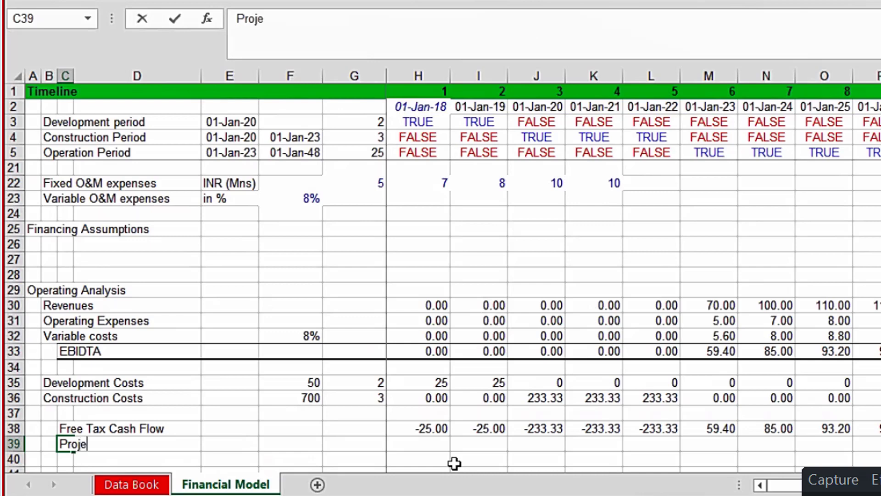
type("ct IRR")
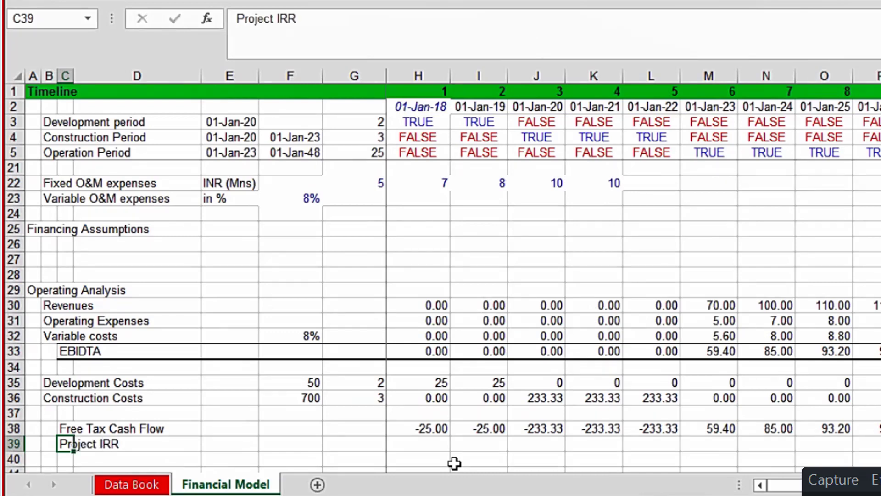
Calculate the Project IRR in F39 with the formula =IRR(38:38,), using the whole Free Tax Cash Flow row and no guess value.
key("Right")
key("Right")
key("Right")
key("Right")
key("Left")
key("Left")
key("Left")
key("Right")
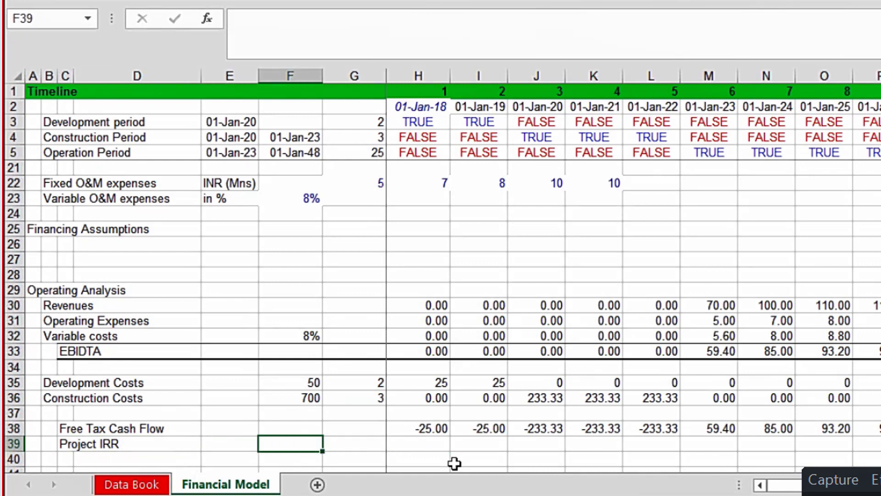
type("=irr")
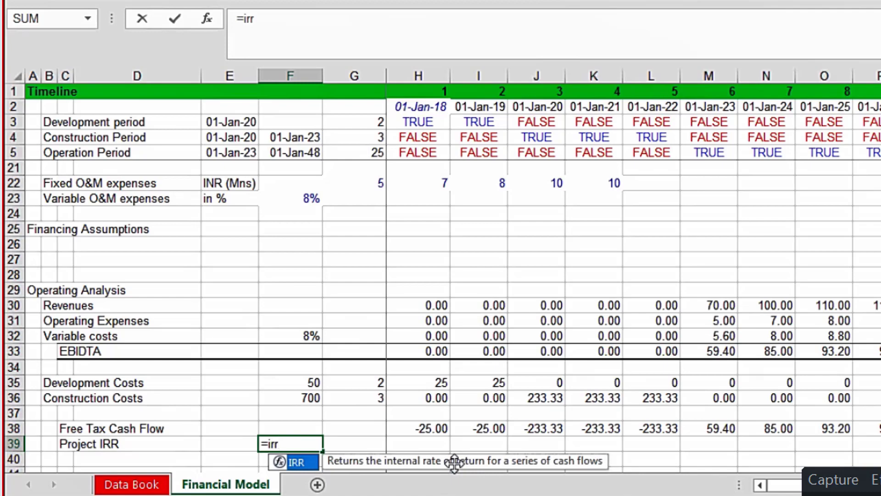
type("(")
left_click(439, 428)
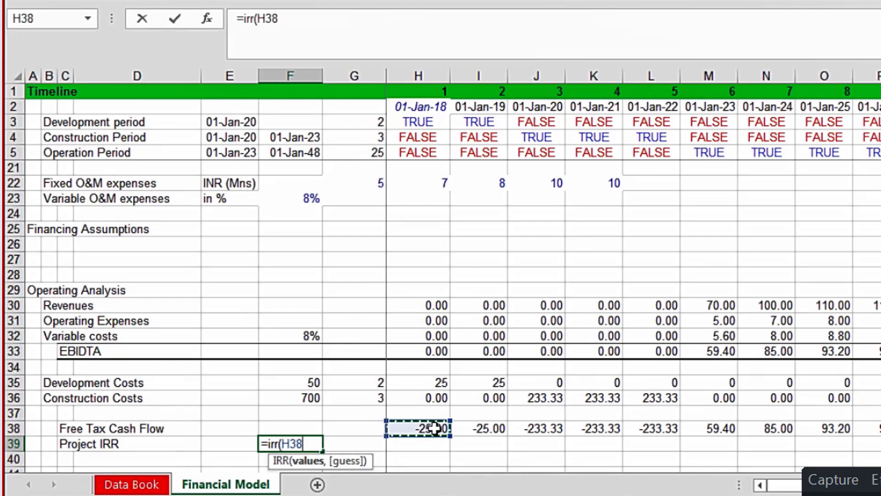
key("ctrl+shift+Right")
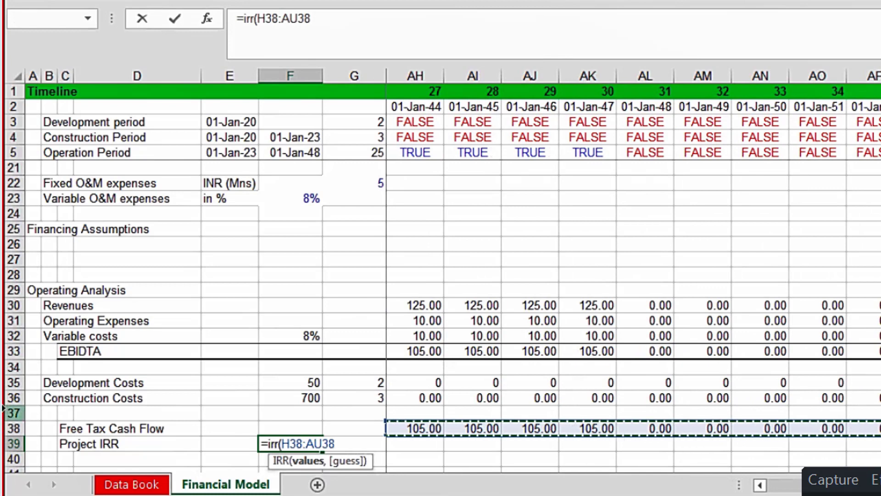
left_click(10, 427)
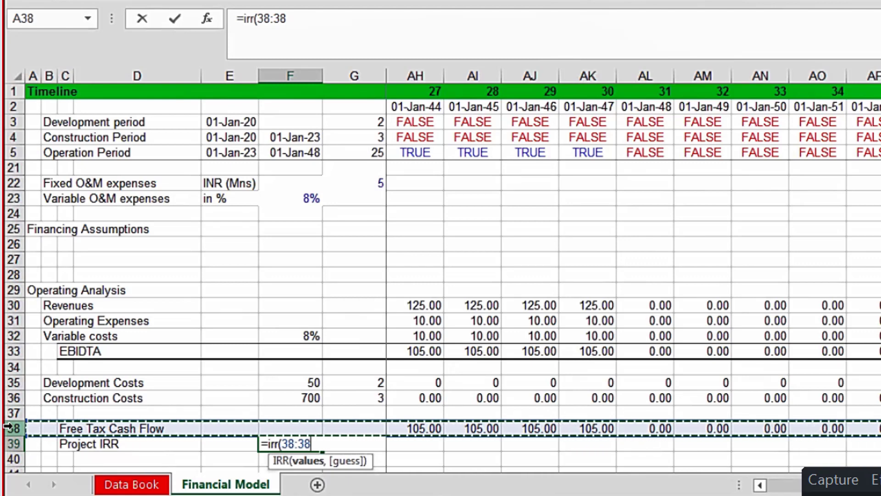
type(",")
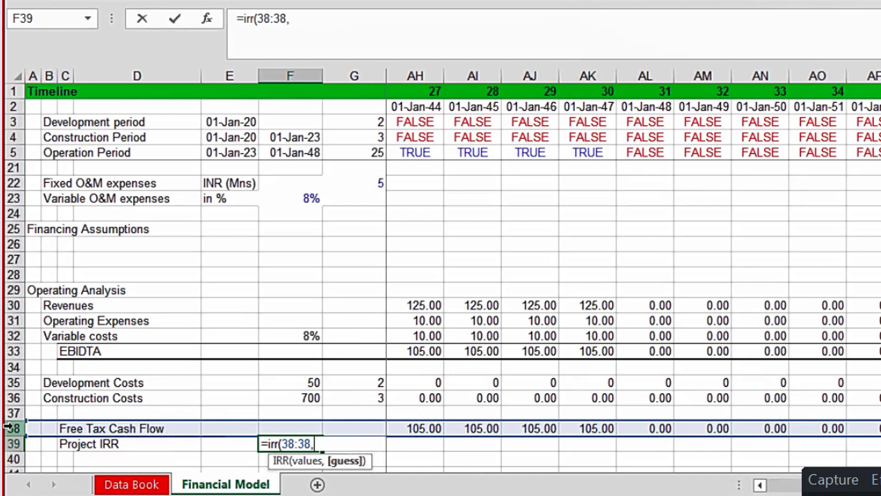
type(")")
key("ctrl+Return")
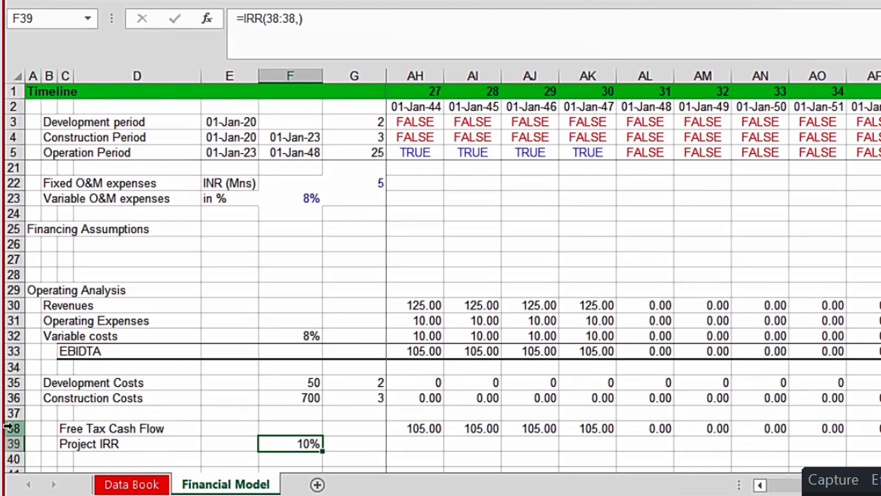
Format the Project IRR percentage in F39 with two decimal places.
key("alt+h")
key("0")
key("alt+h")
key("0")
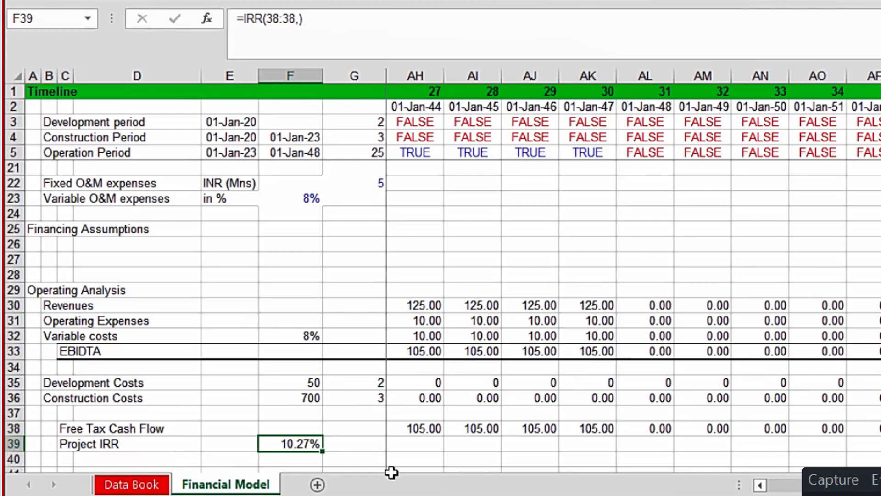
Link the summary's ProjectIRR value in J9 to the calculated Project IRR with the formula =F39.
left_click(472, 449)
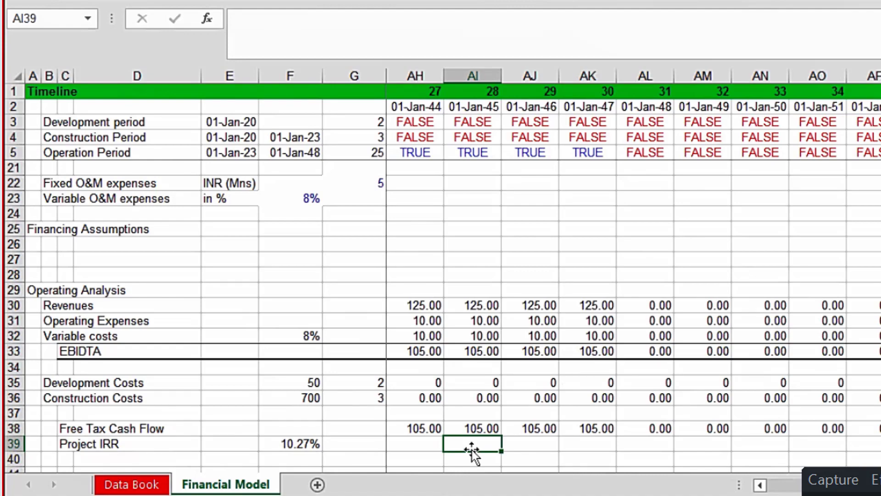
key("Up")
key("Up")
key("Up")
key("Up")
key("Up")
key("Up")
key("Up")
key("Up")
key("Up")
key("Up")
key("Up")
key("Up")
key("Up")
key("Up")
key("Up")
key("Up")
key("Up")
key("Up")
key("Up")
key("Up")
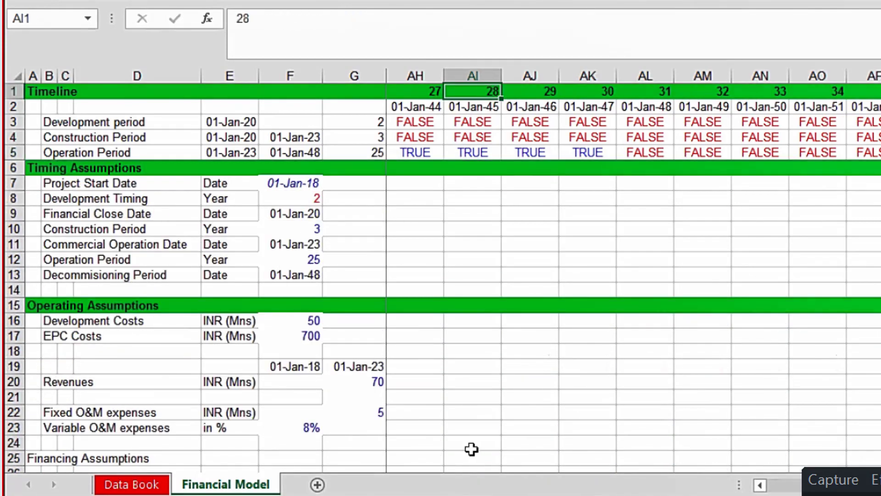
key("Left")
key("Left")
key("Left")
key("Left")
key("Left")
key("Left")
key("Left")
key("Left")
key("Left")
key("Left")
key("Left")
key("Left")
key("Left")
key("Left")
key("Left")
key("Left")
key("Left")
key("Left")
key("Left")
key("Left")
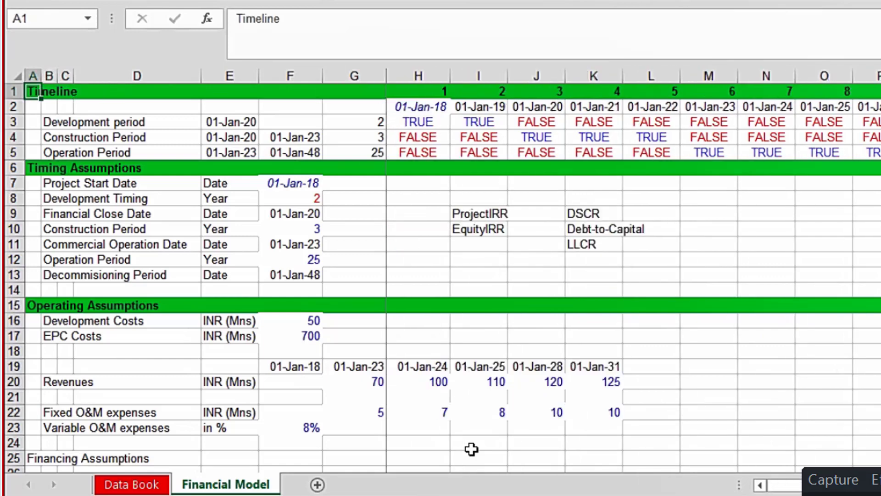
key("Down")
key("Down")
key("Down")
key("Down")
key("Right")
key("Right")
key("Right")
key("Right")
key("Right")
key("Right")
key("Right")
key("Right")
key("Right")
key("Right")
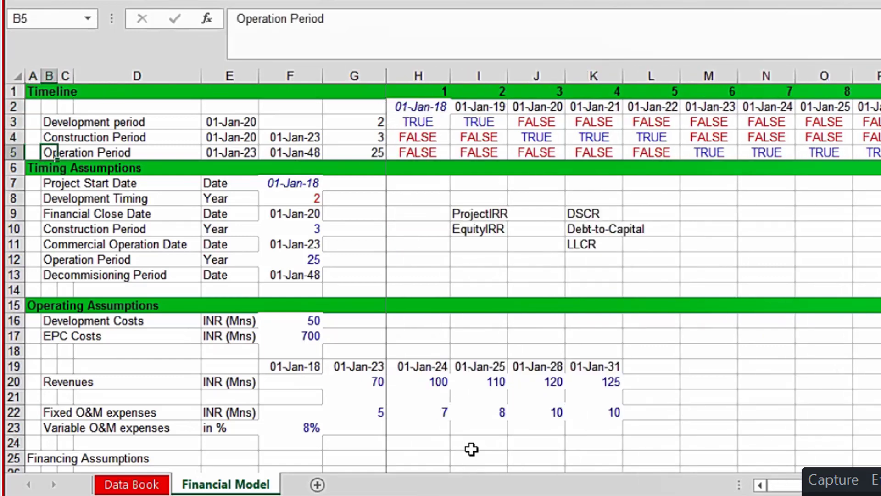
key("Down")
key("Down")
key("Down")
key("Down")
key("Left")
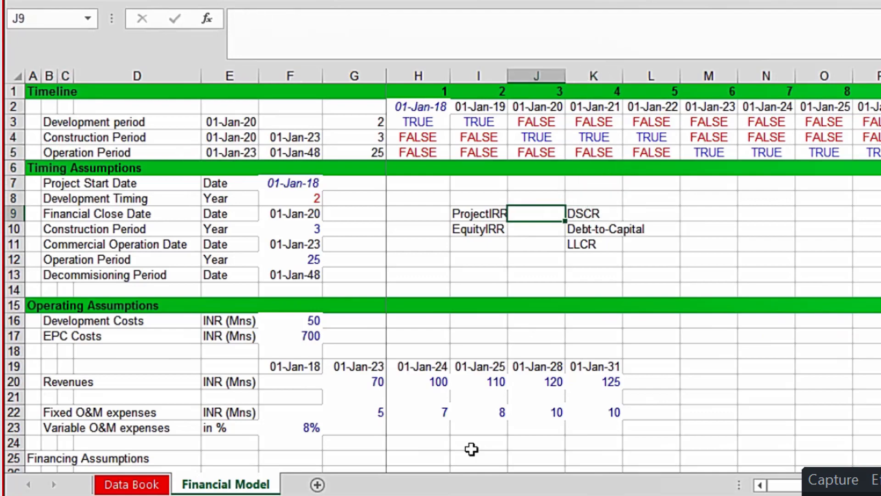
type("=")
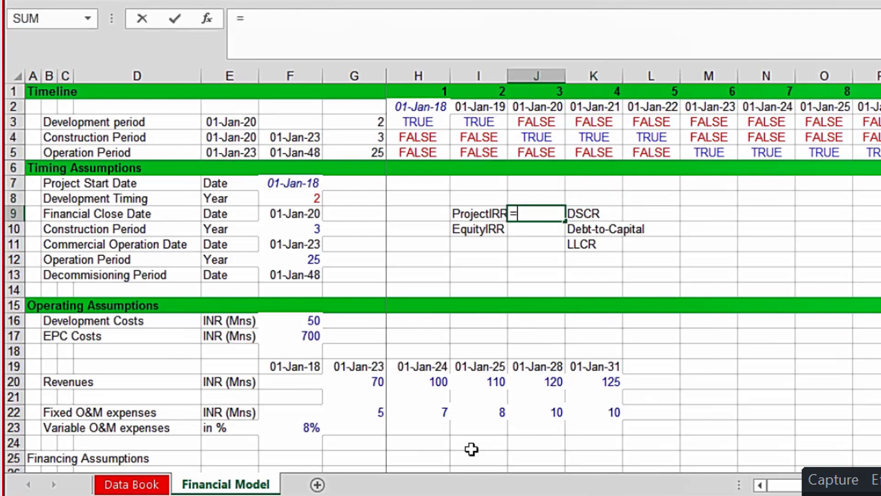
key("Down")
key("Down")
key("Down")
key("Down")
key("Down")
key("Down")
key("Down")
key("Down")
key("Down")
key("Down")
key("Down")
key("Down")
key("Down")
key("Down")
key("Down")
key("Down")
key("Down")
key("Down")
key("Down")
key("Down")
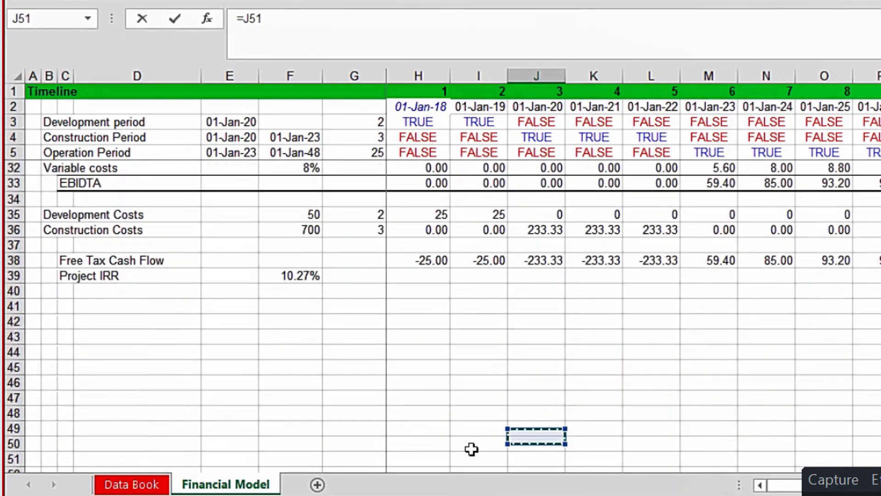
key("Down")
key("Down")
key("Down")
key("Down")
key("Down")
key("Down")
key("Down")
key("Down")
key("Left")
key("Left")
key("Left")
key("Up")
key("Up")
key("Up")
key("Up")
key("Up")
key("Up")
key("Up")
key("Up")
key("Up")
key("Up")
key("Up")
key("Up")
key("Up")
key("Up")
key("Up")
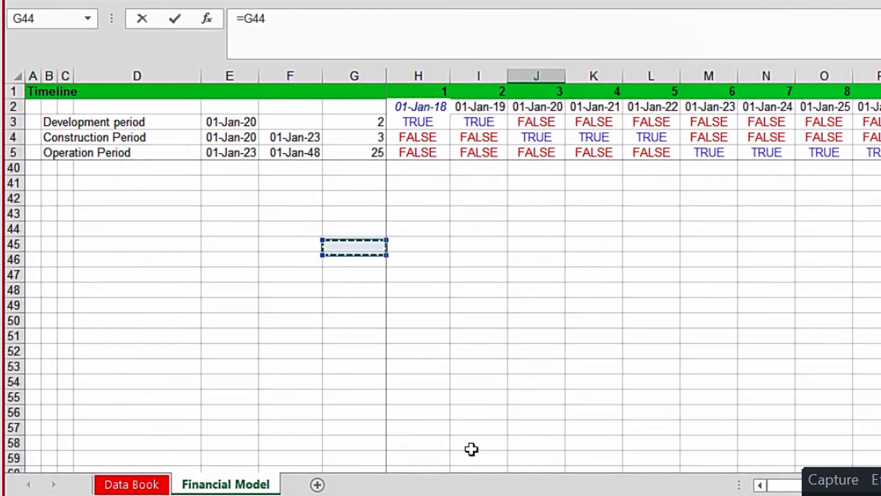
key("Up")
key("Up")
key("Up")
key("Up")
key("Up")
key("Up")
key("Up")
key("Up")
key("Up")
key("Up")
key("Up")
key("Up")
key("Up")
key("Up")
key("Down")
key("Down")
key("Down")
key("Down")
key("Down")
key("Down")
key("Down")
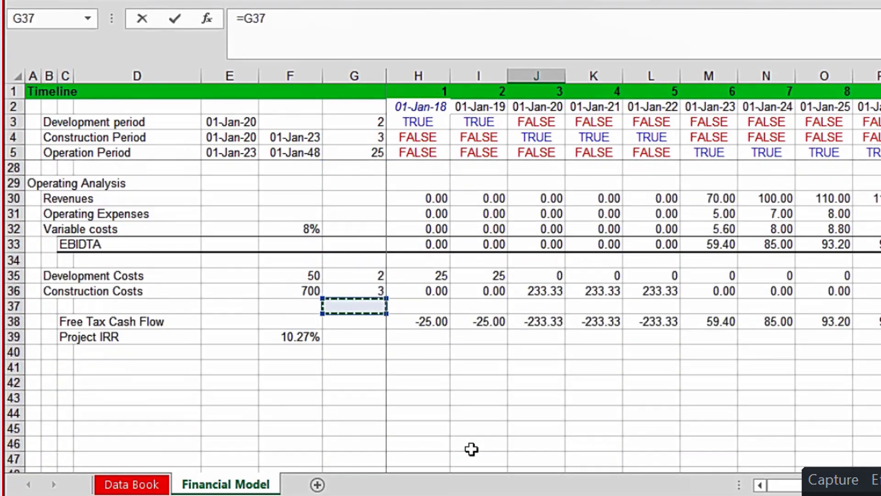
key("Down")
key("Down")
key("Left")
key("Return")
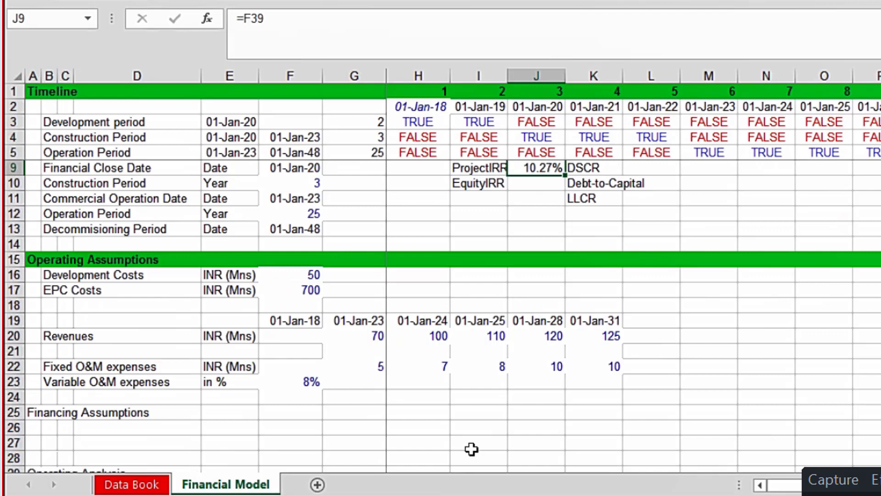
key("Down")
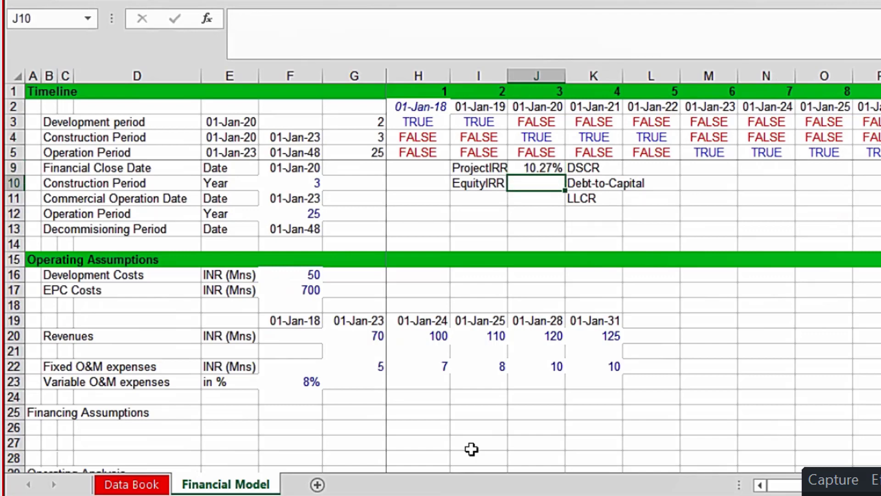